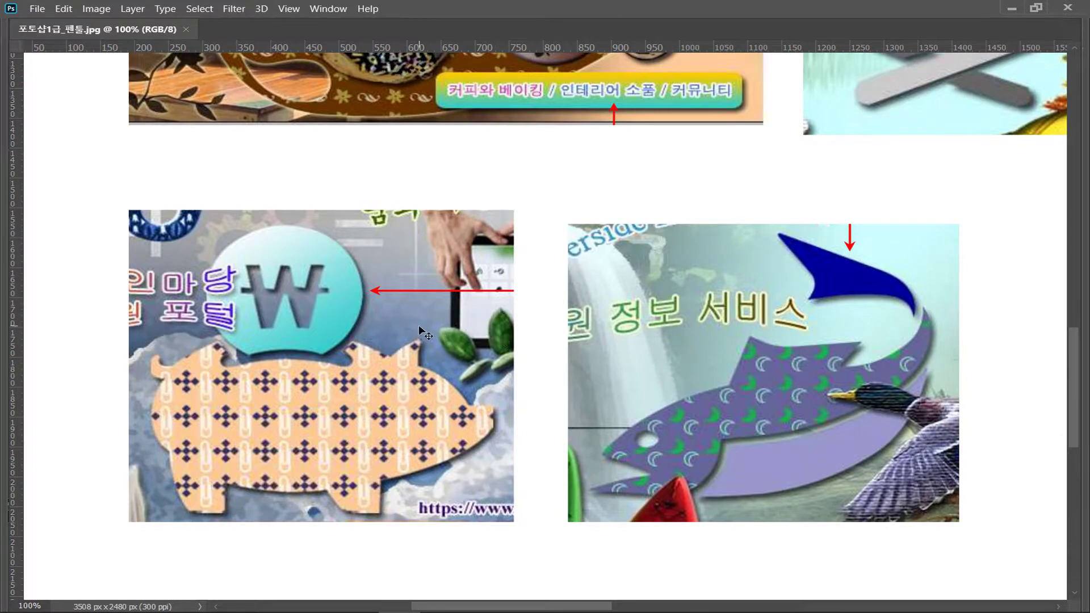
Examine the example artworks on the sheet, including the pig, cup, campfire and fish shapes.
left_click_drag(711, 388, 716, 414)
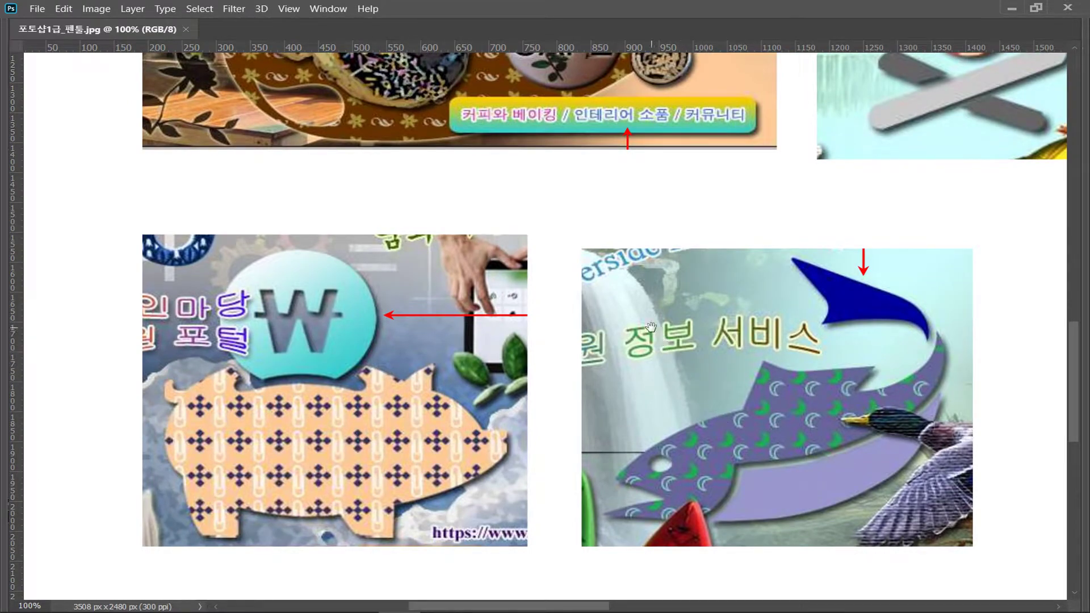
left_click_drag(653, 312, 627, 575)
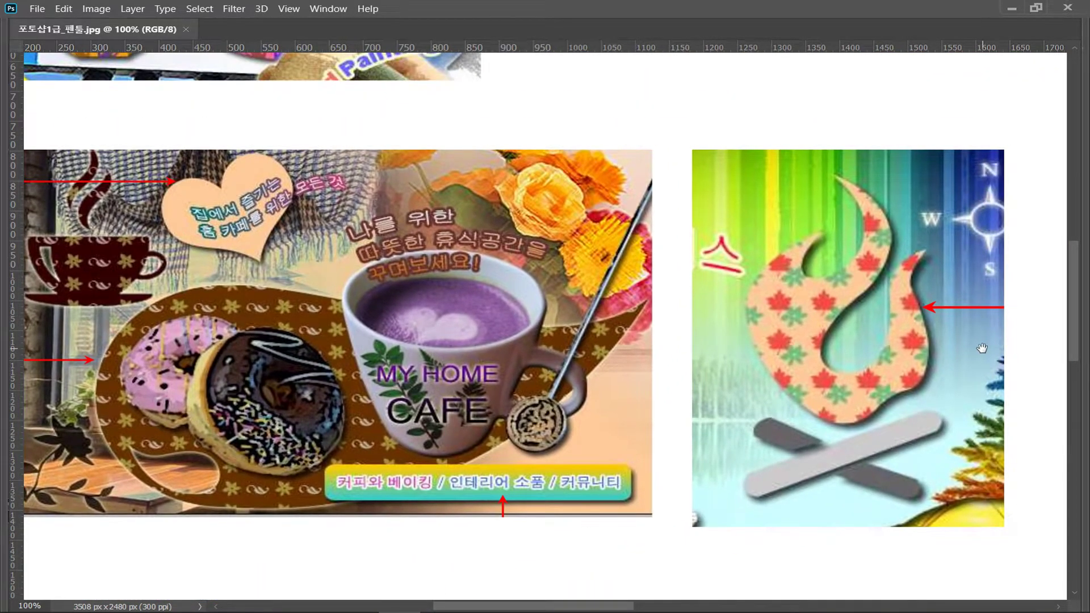
left_click_drag(585, 397, 700, 392)
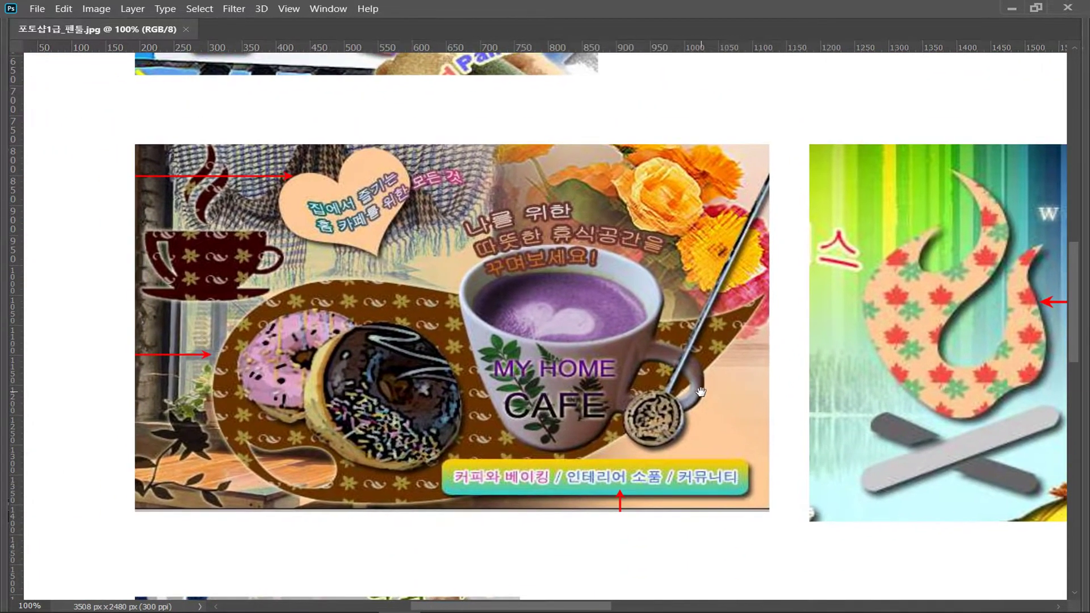
left_click_drag(775, 334, 703, 382)
left_click_drag(461, 372, 617, 363)
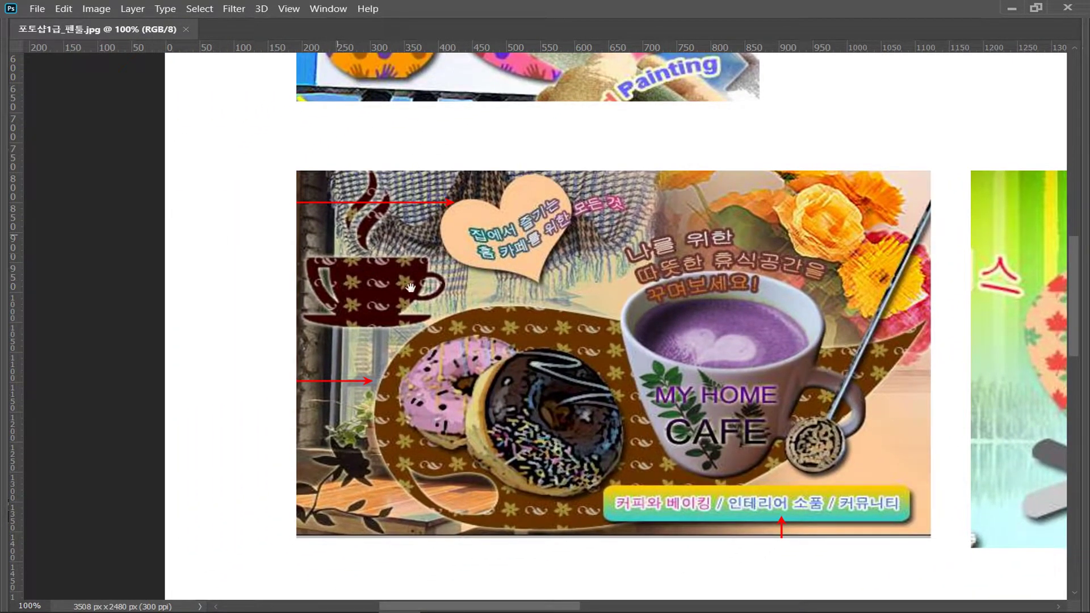
mouse_move(537, 267)
left_mouse_down()
mouse_move(457, 457)
mouse_move(521, 447)
mouse_move(516, 438)
left_mouse_up()
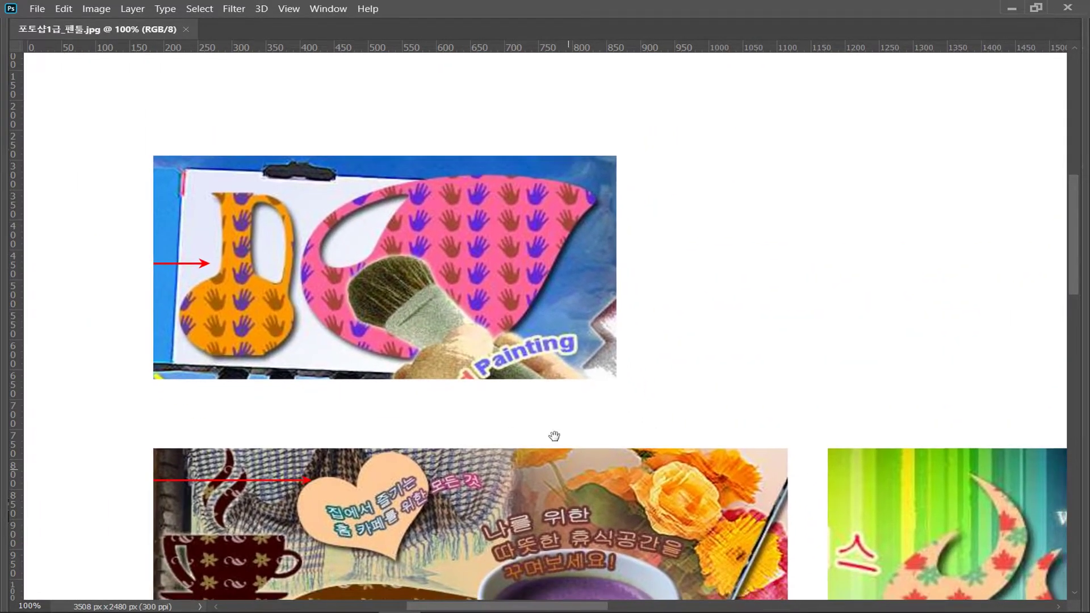
left_click_drag(554, 437, 505, 318)
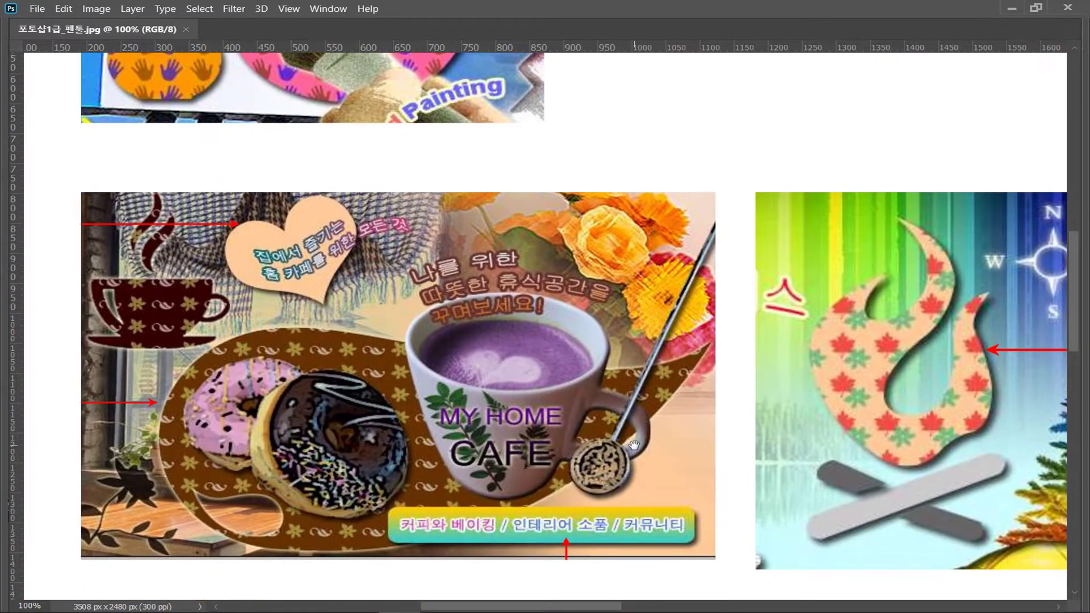
left_click_drag(608, 371, 554, 273)
left_click_drag(670, 465, 723, 160)
left_click_drag(622, 286, 647, 338)
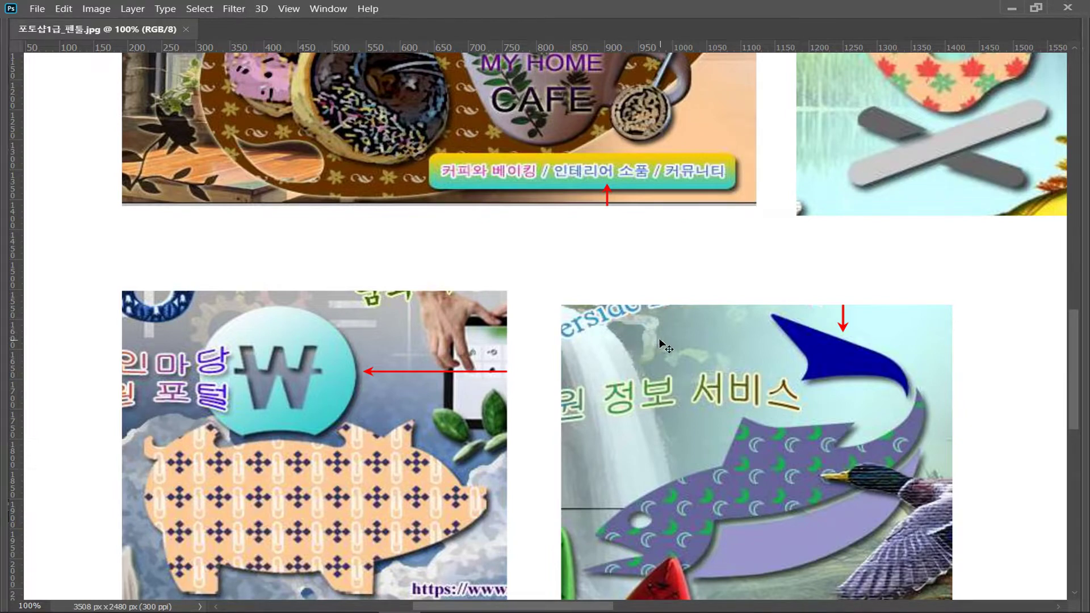
Examine the fish artwork up close, including its tail, patterned body and lower fin.
left_click_drag(693, 323, 543, 250)
scroll(674, 335, "down", 2)
key("ctrl+plus")
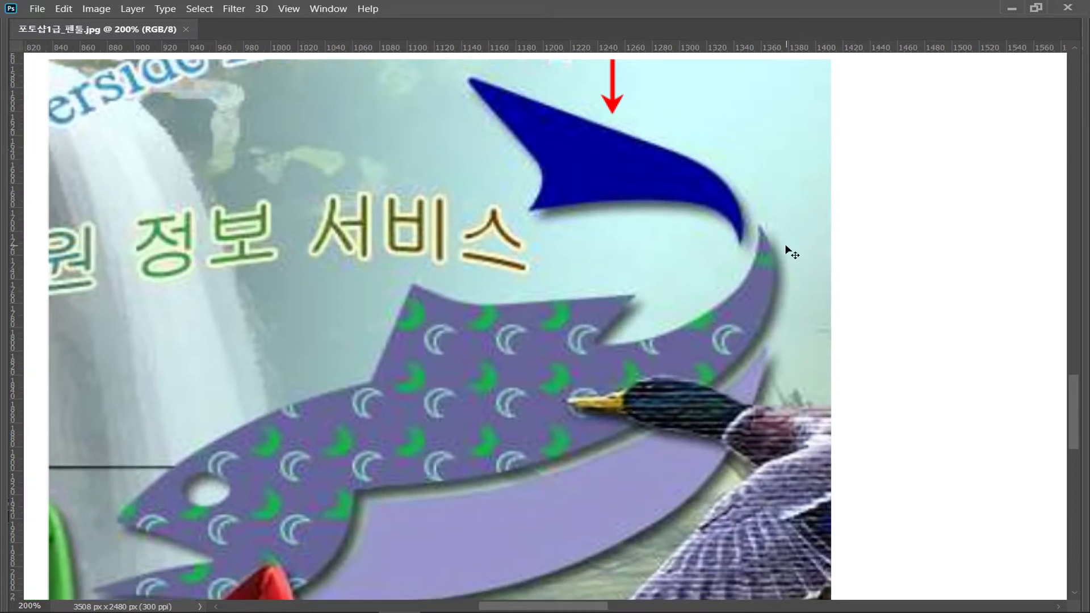
key("ctrl+minus")
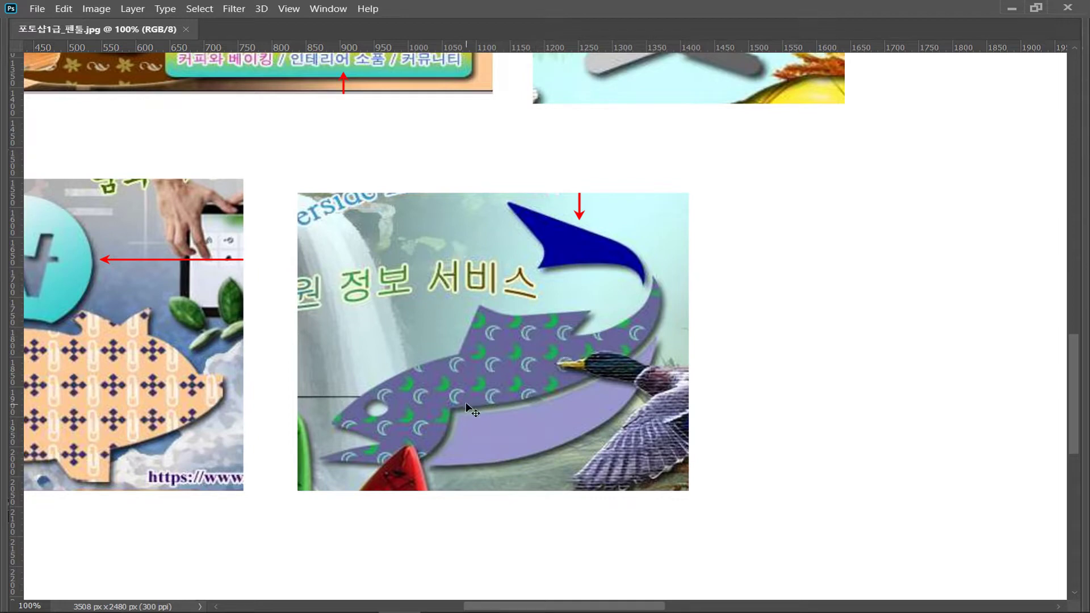
key("ctrl+plus")
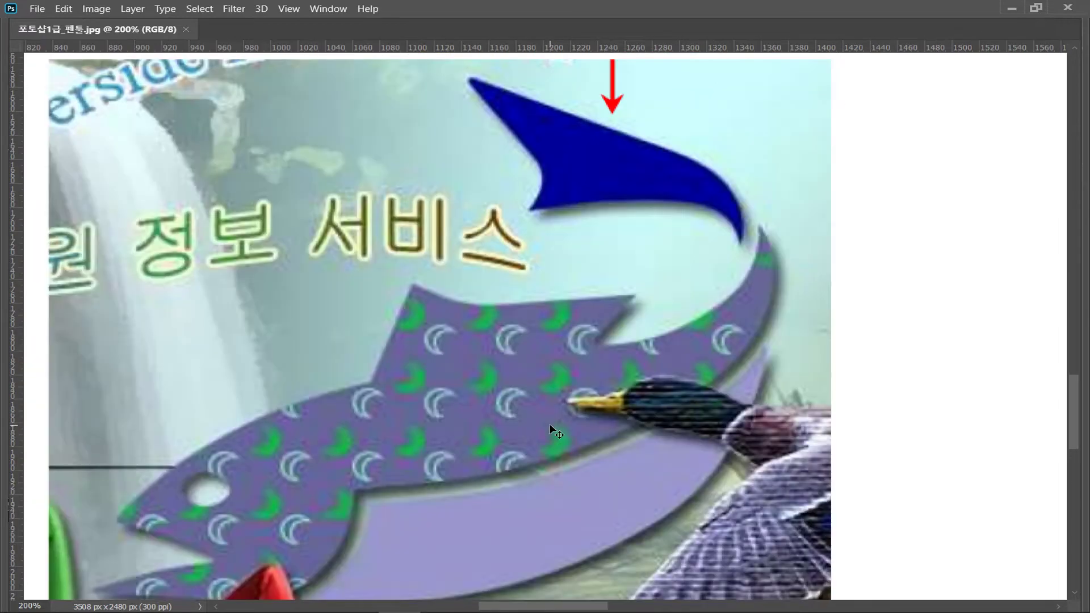
left_click_drag(554, 427, 623, 348)
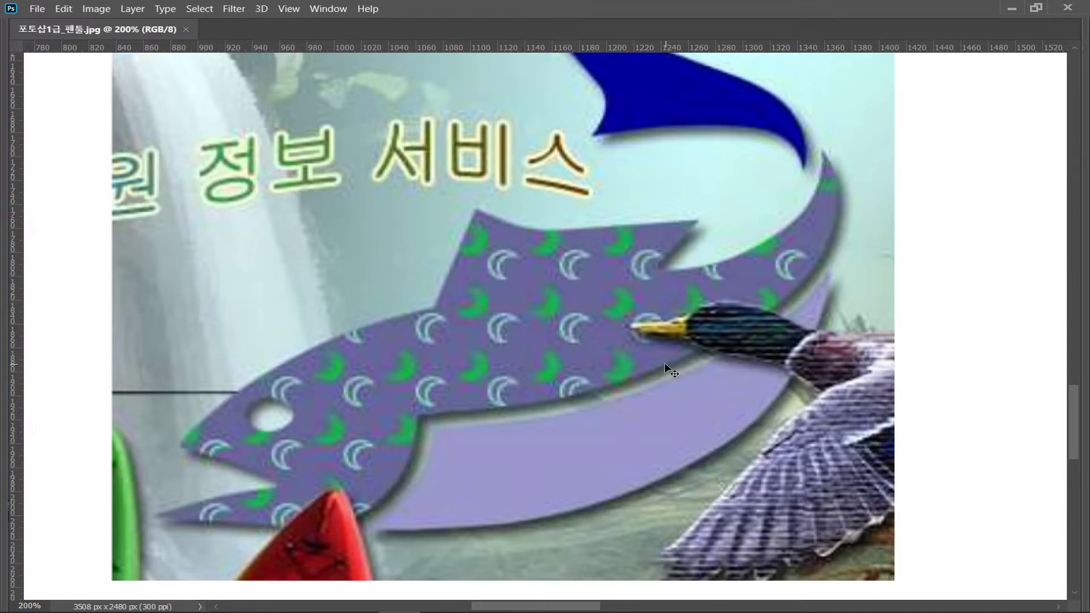
key("ctrl+minus")
Restore the hidden tools and panels, leaving blank canvas in view beside the fish picture.
key("Tab")
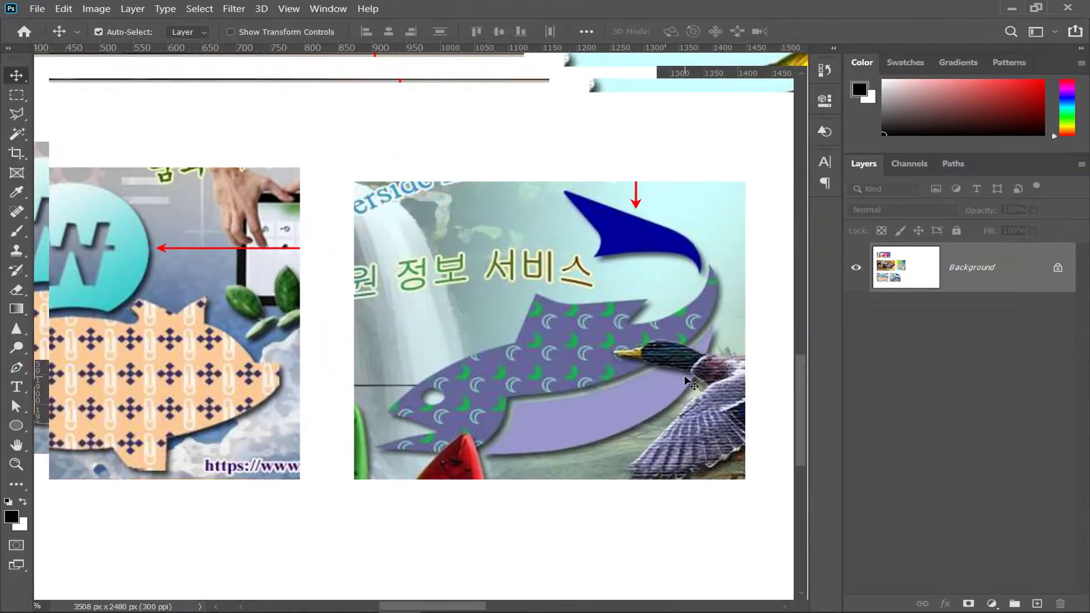
left_click_drag(633, 365, 247, 374)
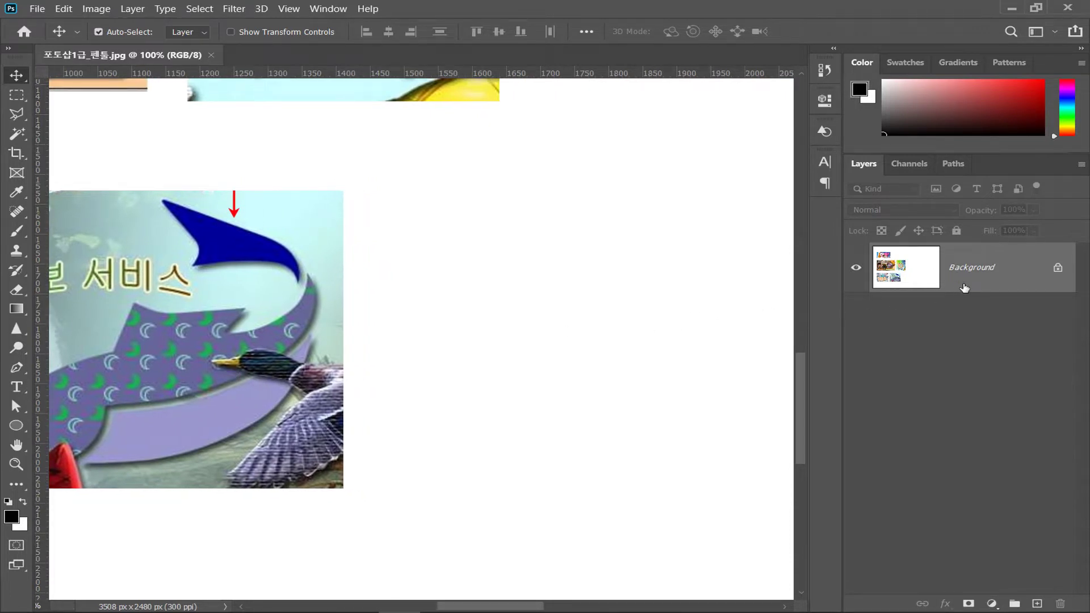
Try drawing a small black triangle on a new layer above the fish picture with the Pen tool in Shape mode, and delete it.
key("ctrl+shift+n")
key("Return")
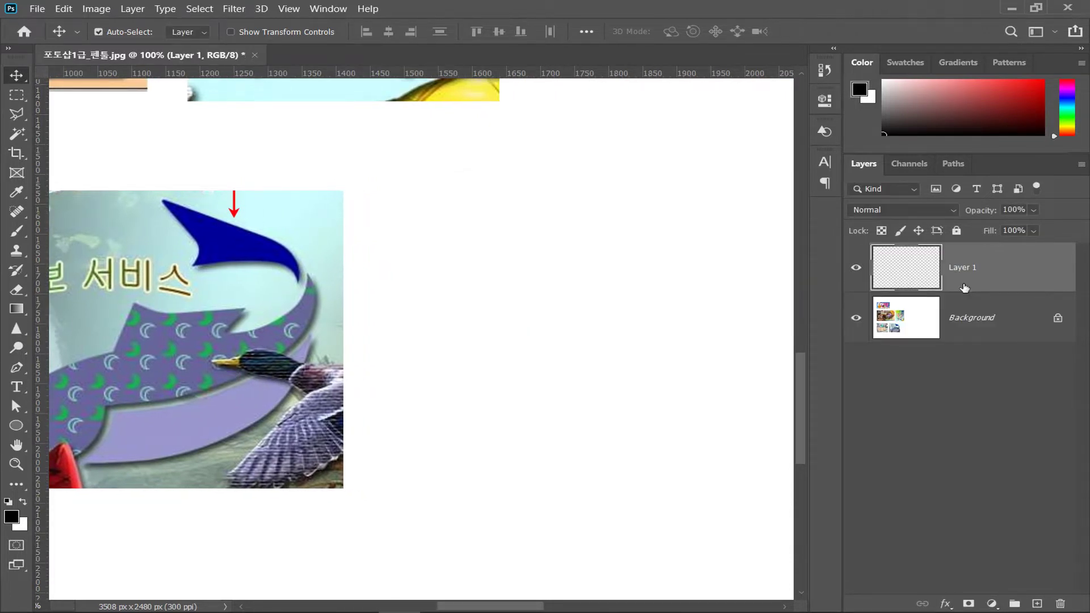
left_click(306, 355)
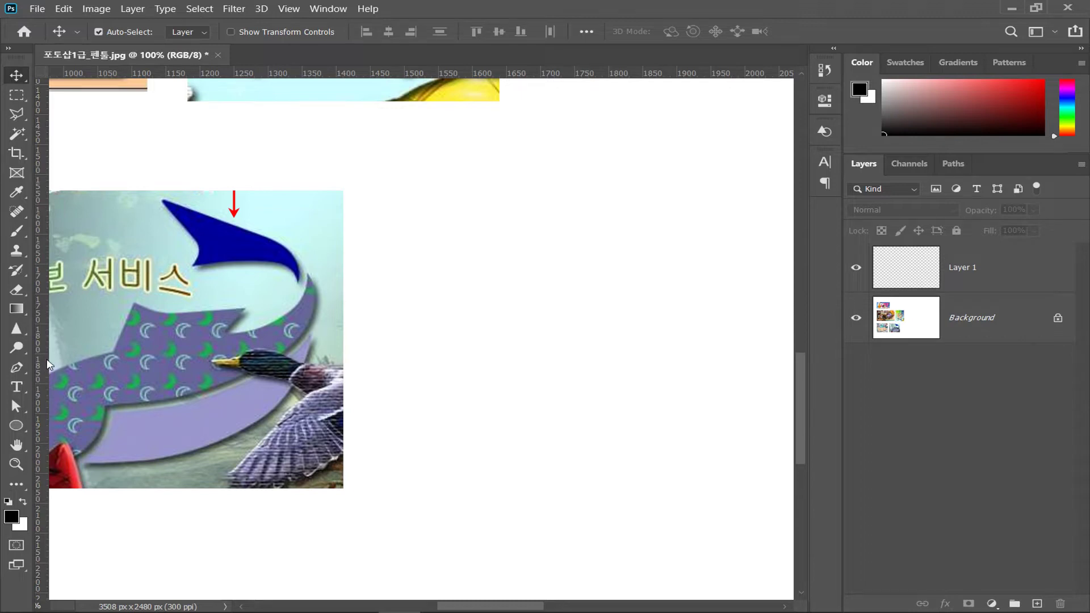
left_click(16, 367)
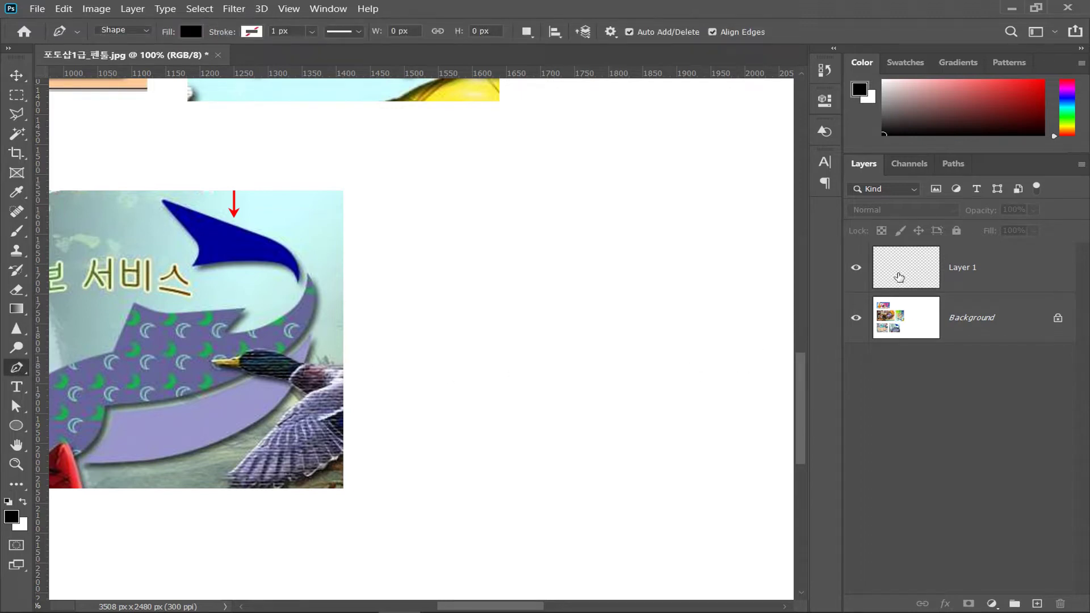
left_click(899, 277)
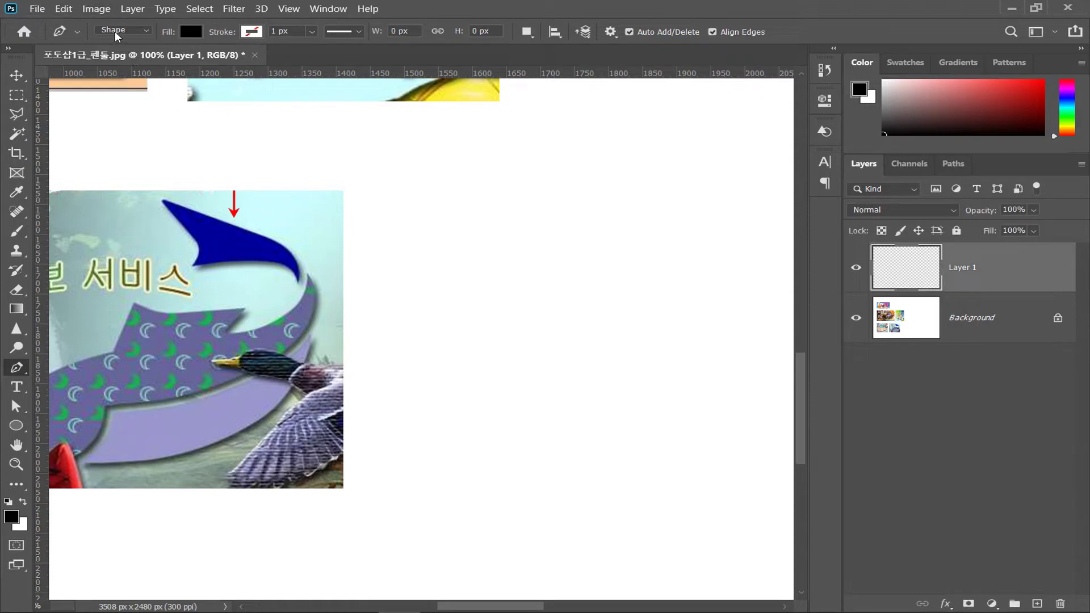
left_click(169, 136)
left_click(199, 134)
left_click(188, 157)
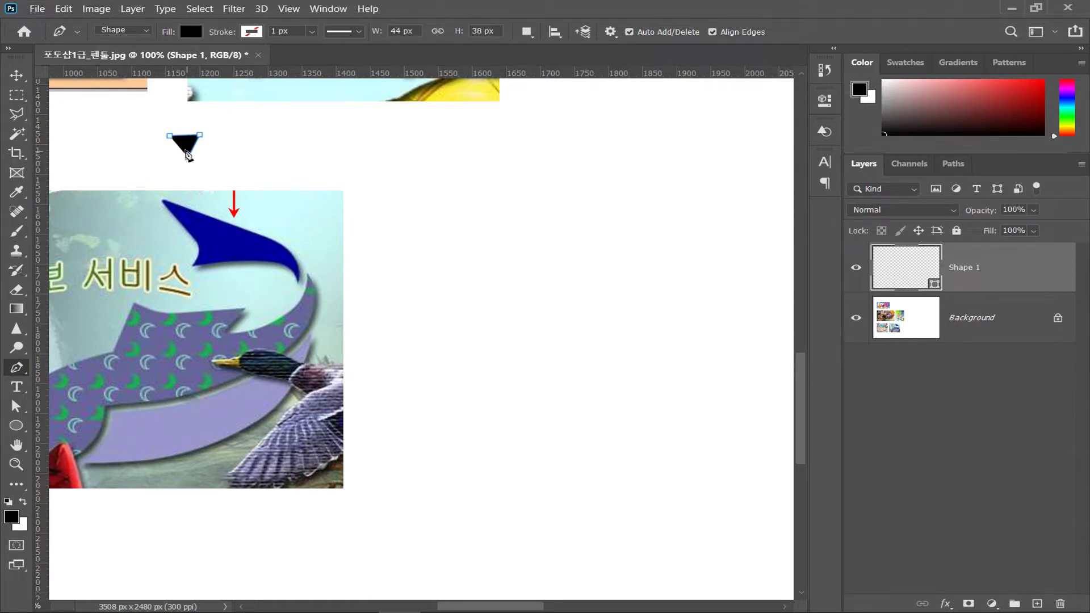
key("Delete")
key("Delete")
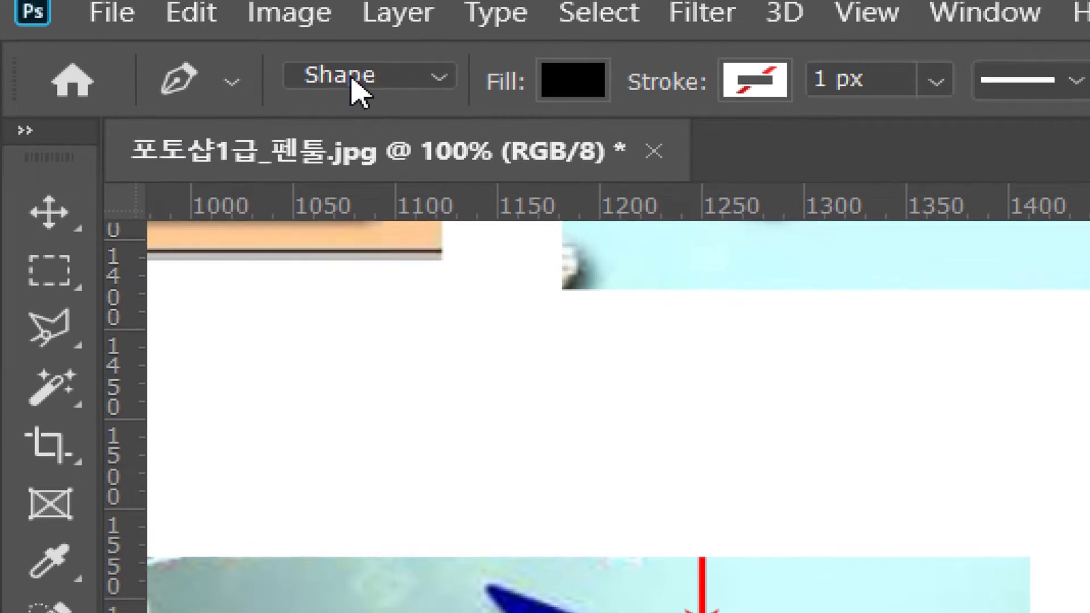
Set the Pen tool to Path mode and draw a rising S-shaped curve of three anchors on the blank canvas beside the fish picture.
left_click(374, 80)
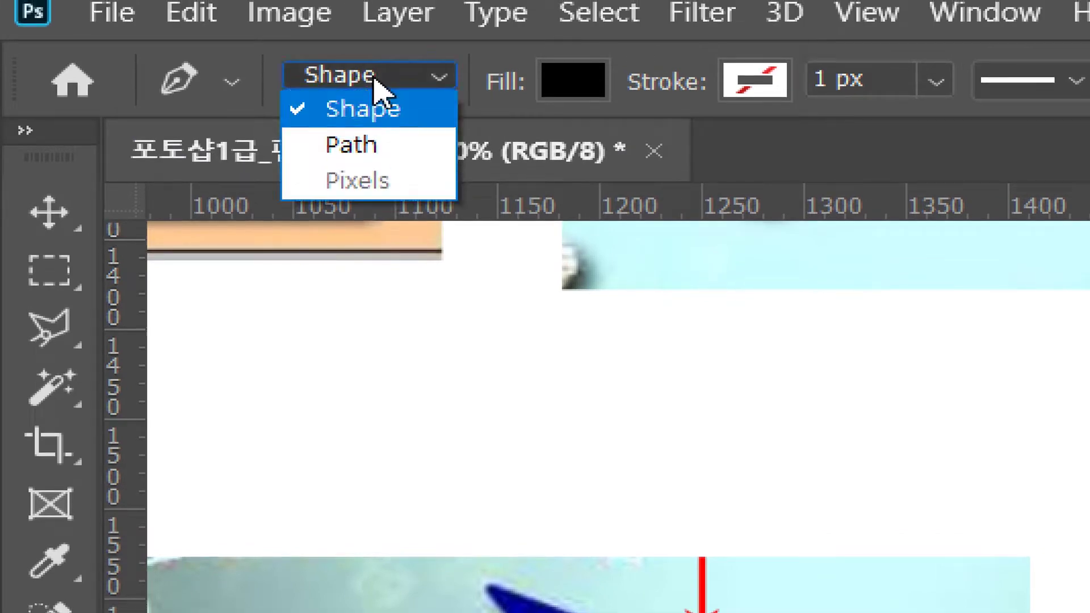
left_click(392, 156)
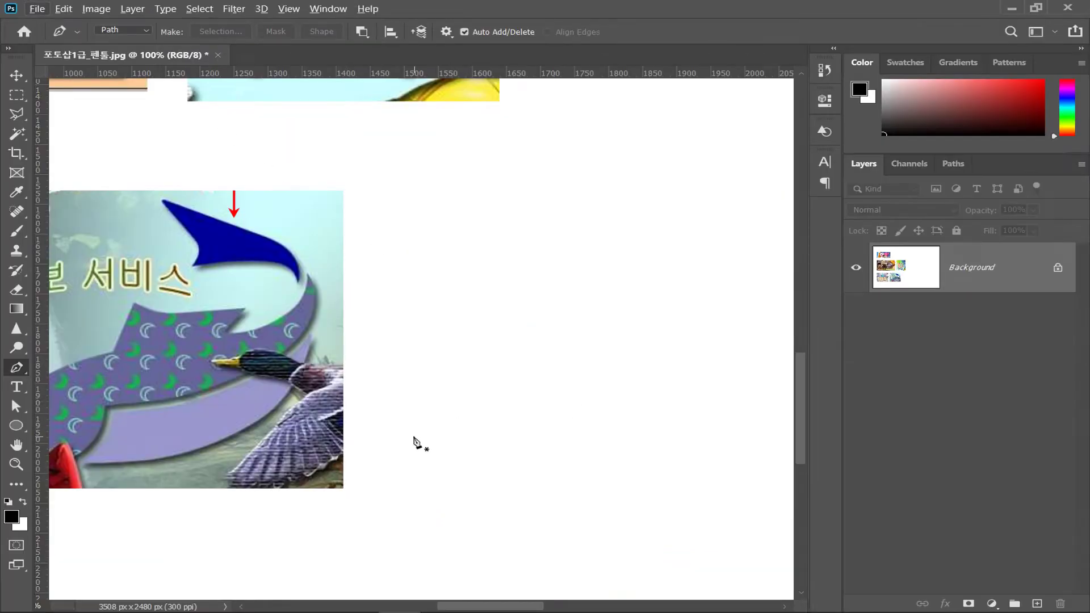
left_click_drag(425, 438, 499, 401)
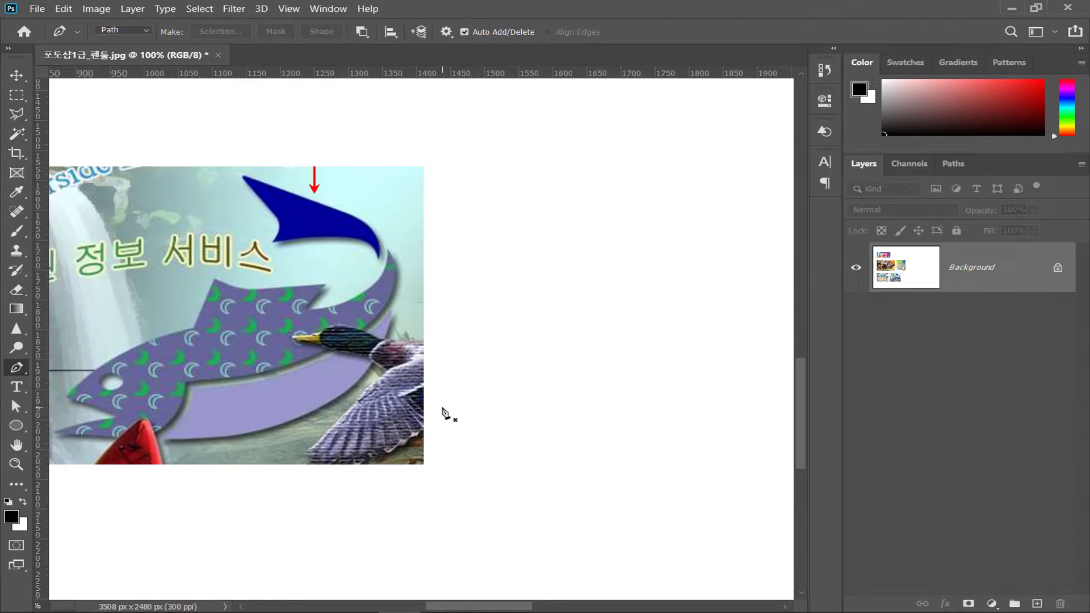
left_click(446, 396)
left_click_drag(553, 319, 650, 303)
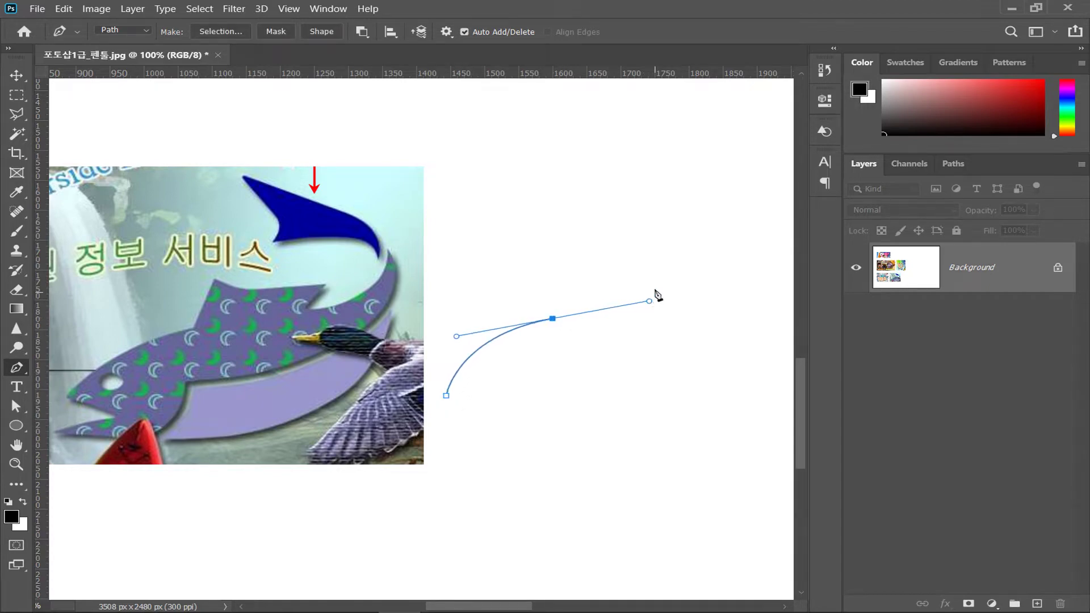
left_click(655, 242)
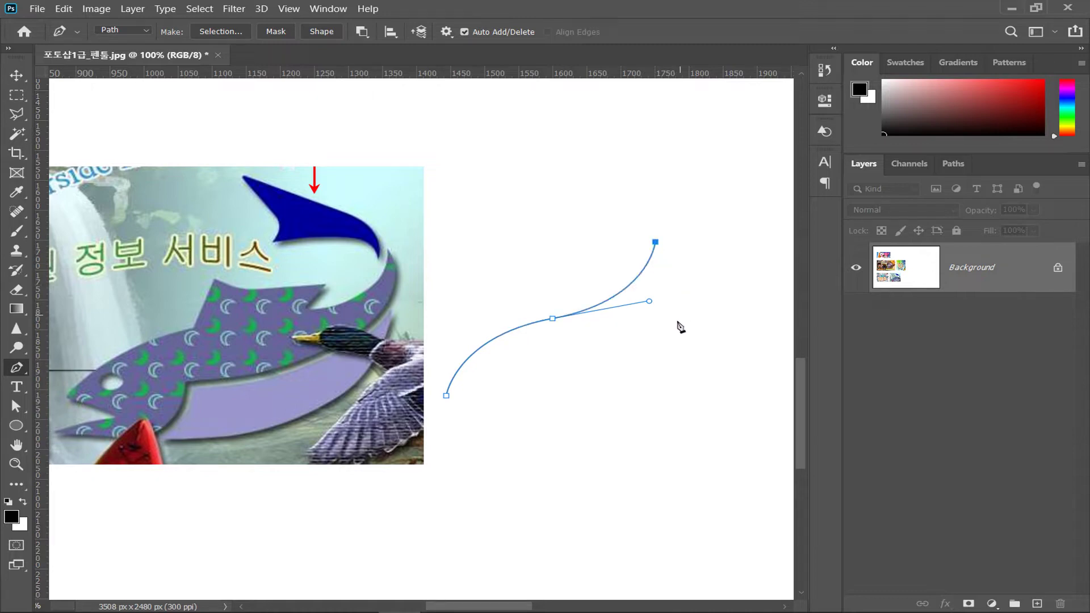
Continue the path back below the S-curve, removing the outgoing handles at the two lower anchors, and close it into a leaf-like outline.
left_click_drag(558, 407, 448, 450)
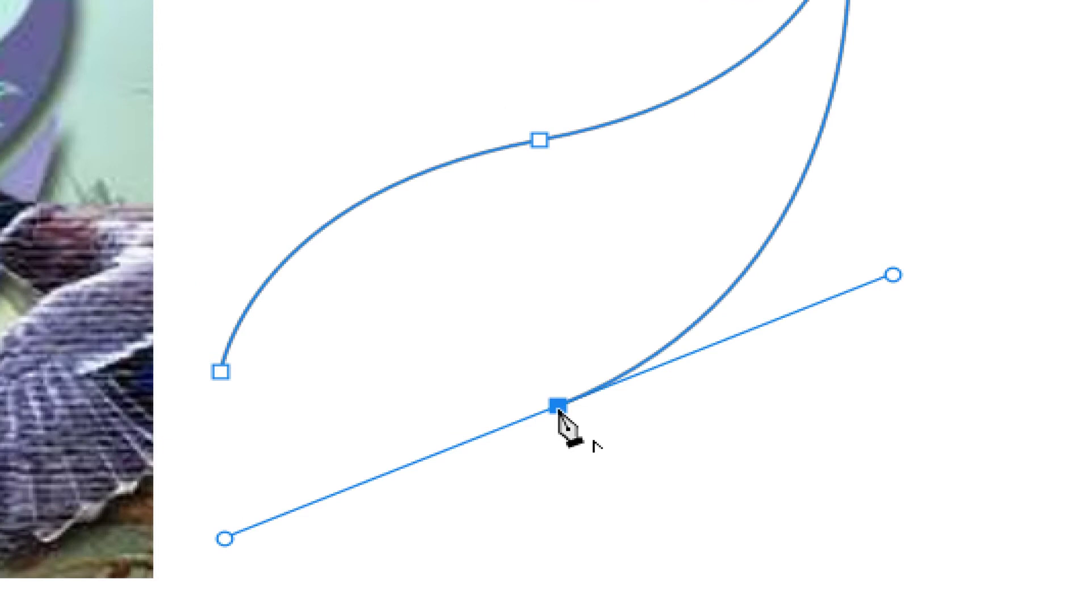
left_click(559, 408)
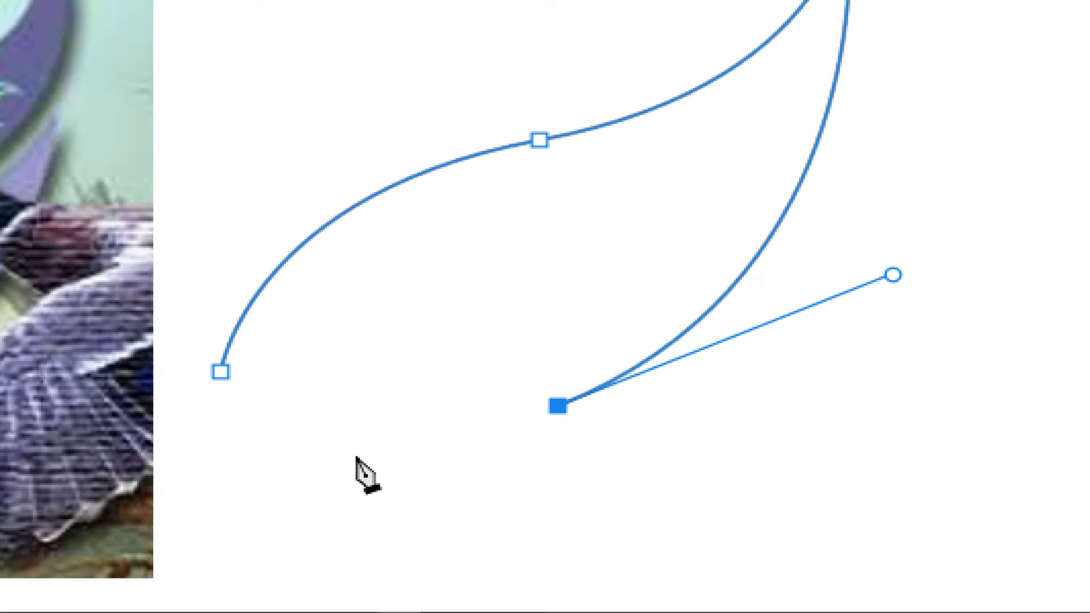
left_click_drag(221, 457, 145, 454)
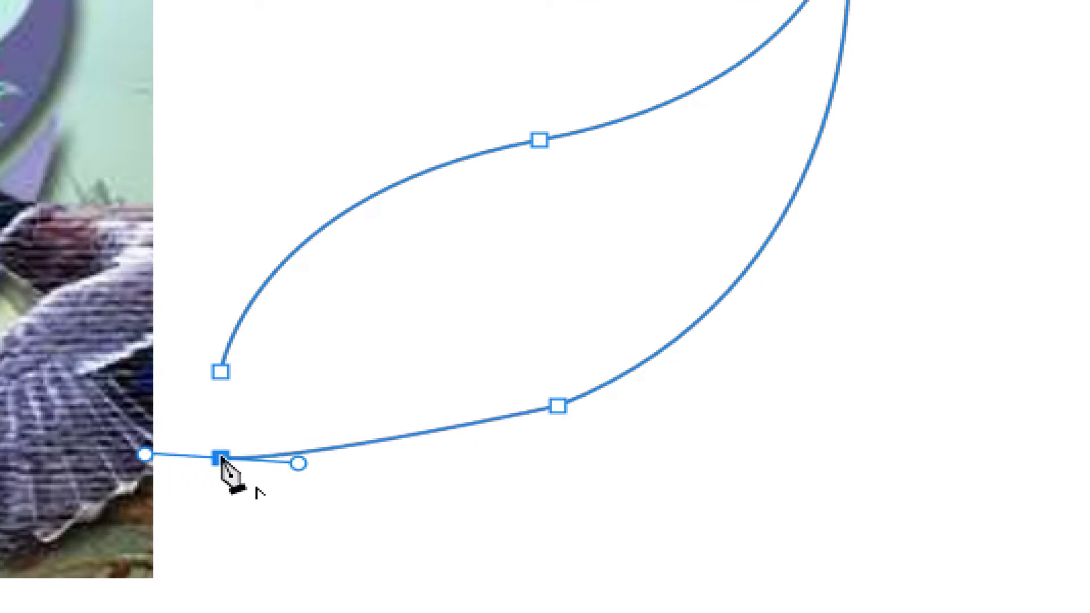
left_click(229, 459)
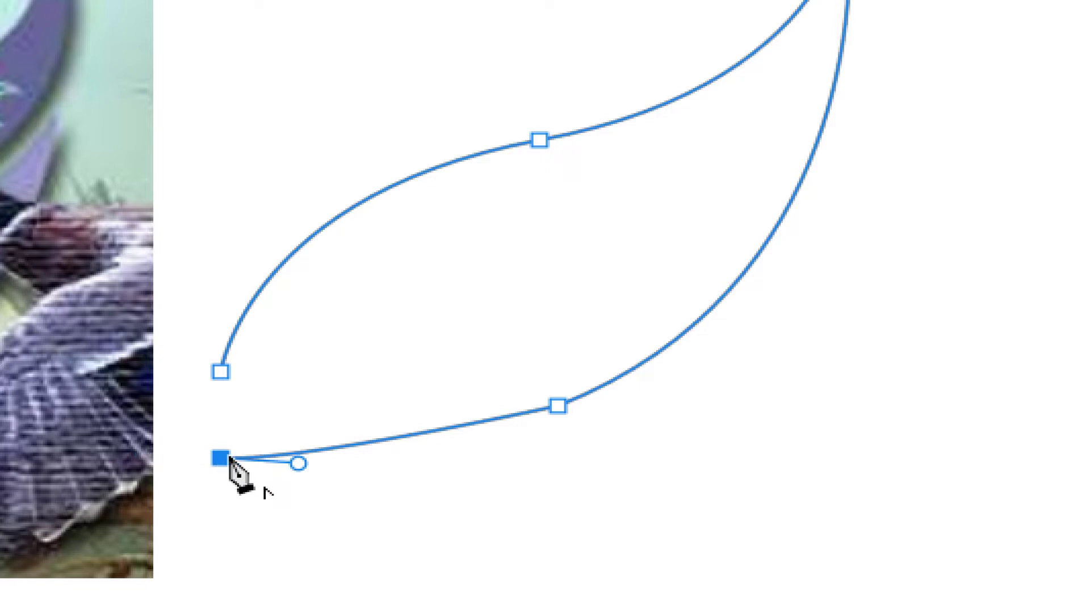
left_click(263, 404)
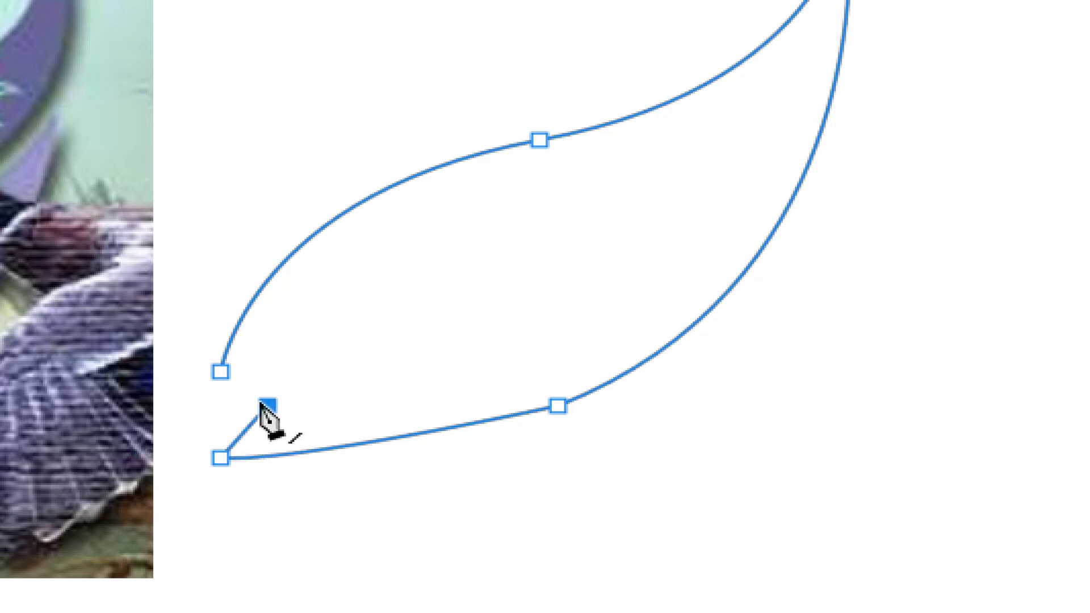
left_click(222, 373)
left_click_drag(224, 383, 207, 402)
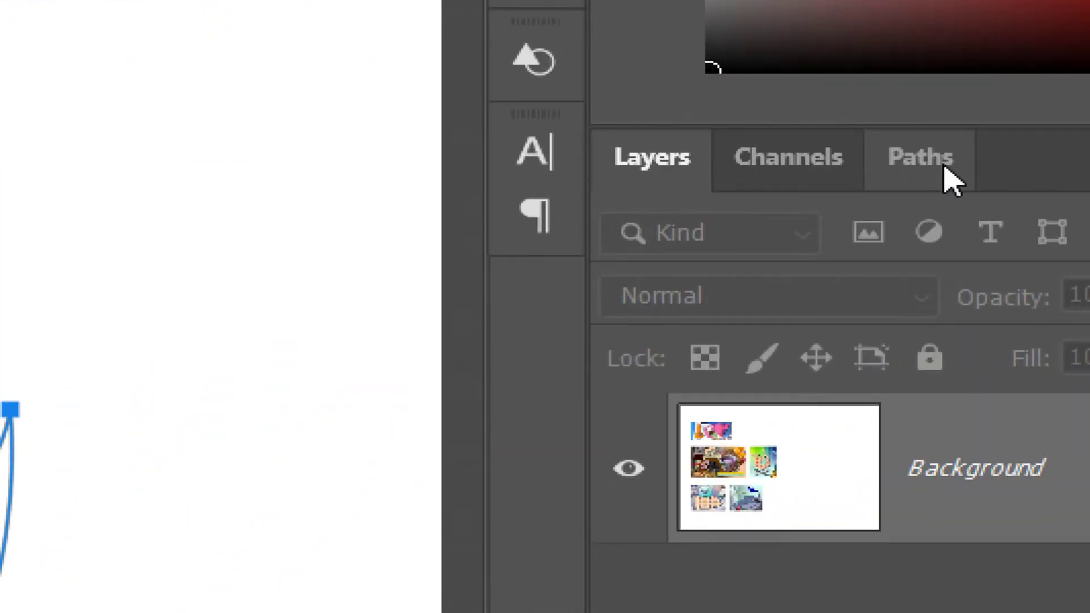
Display the document's paths and set the path operation to Combine Shapes.
left_click(945, 177)
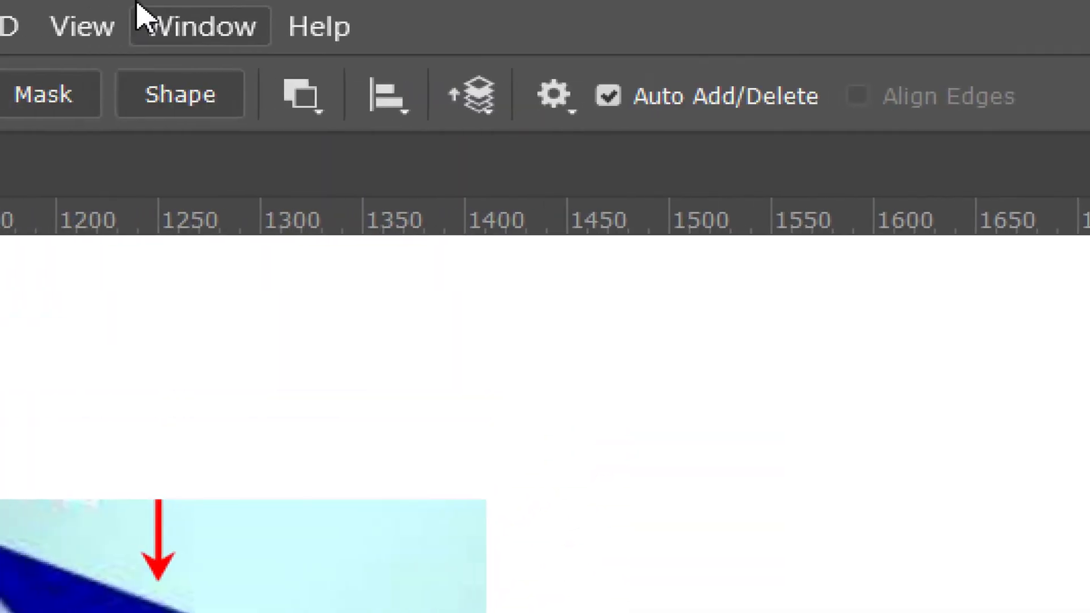
left_click(301, 113)
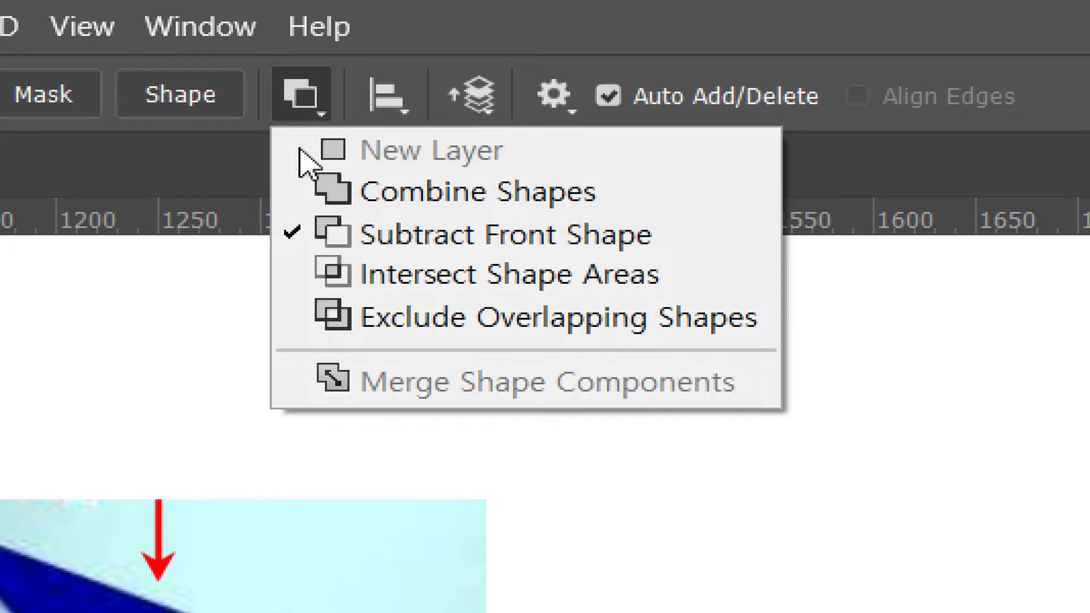
left_click(339, 188)
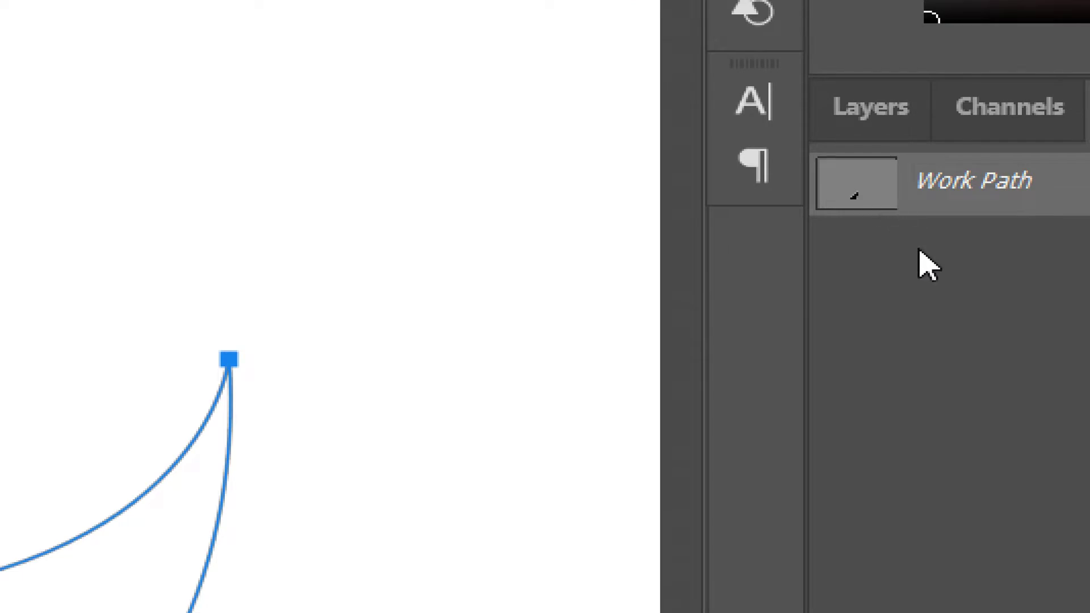
Save the work path under its default name and deselect it.
double_click(978, 208)
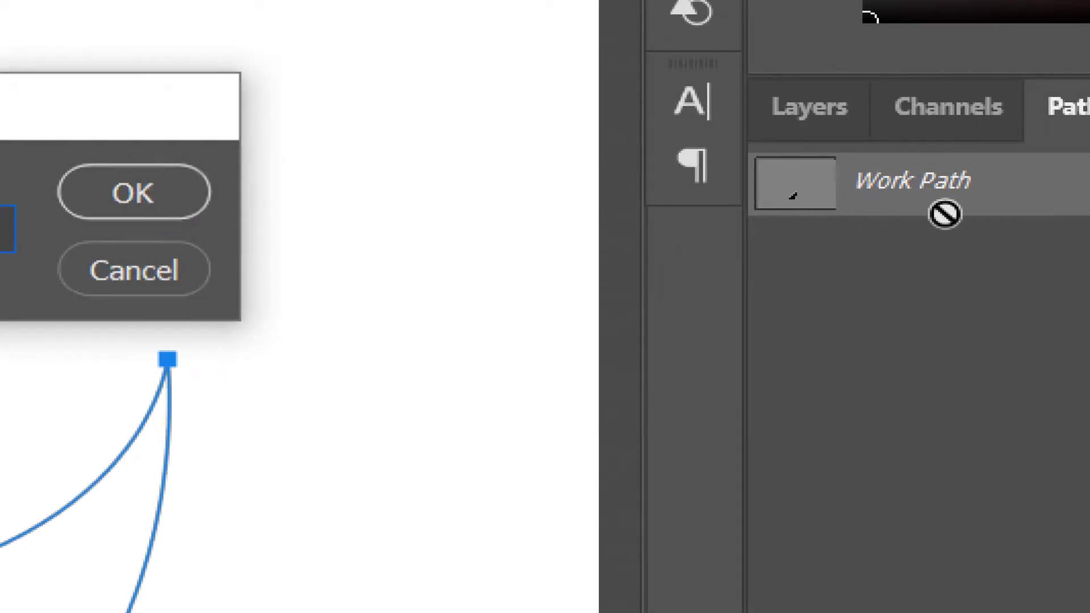
key("Return")
left_click(900, 297)
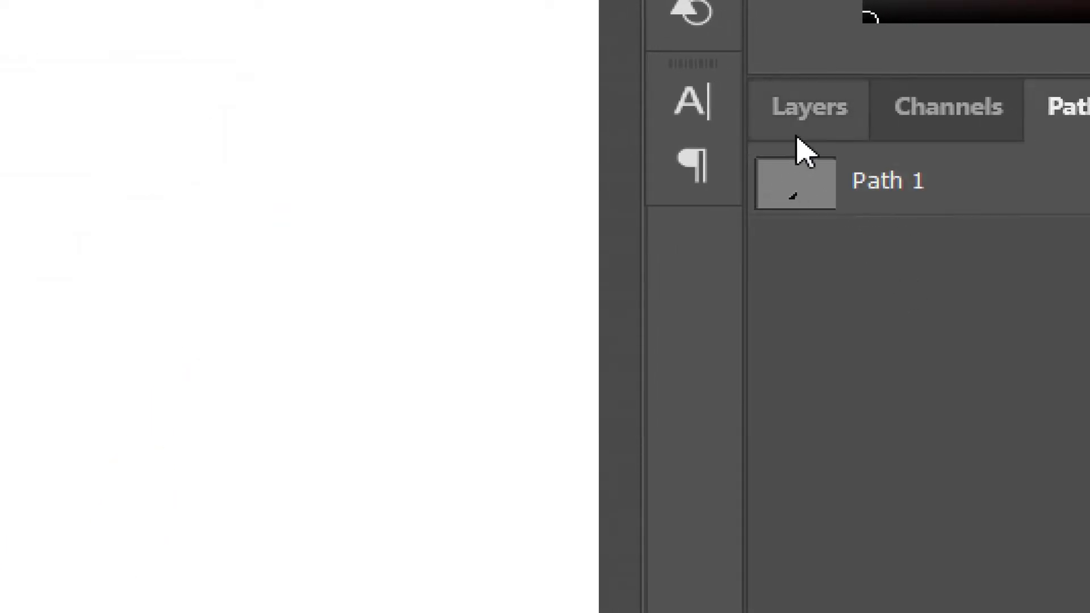
Add a new layer above the Background and set the Pen tool to Shape mode.
left_click(796, 138)
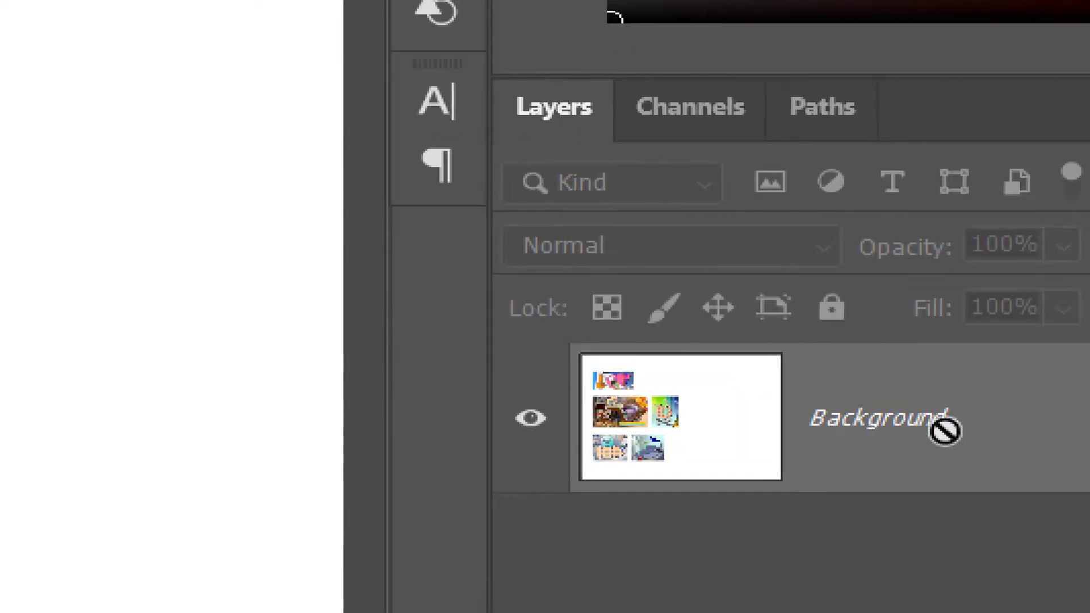
double_click(944, 423)
key("Return")
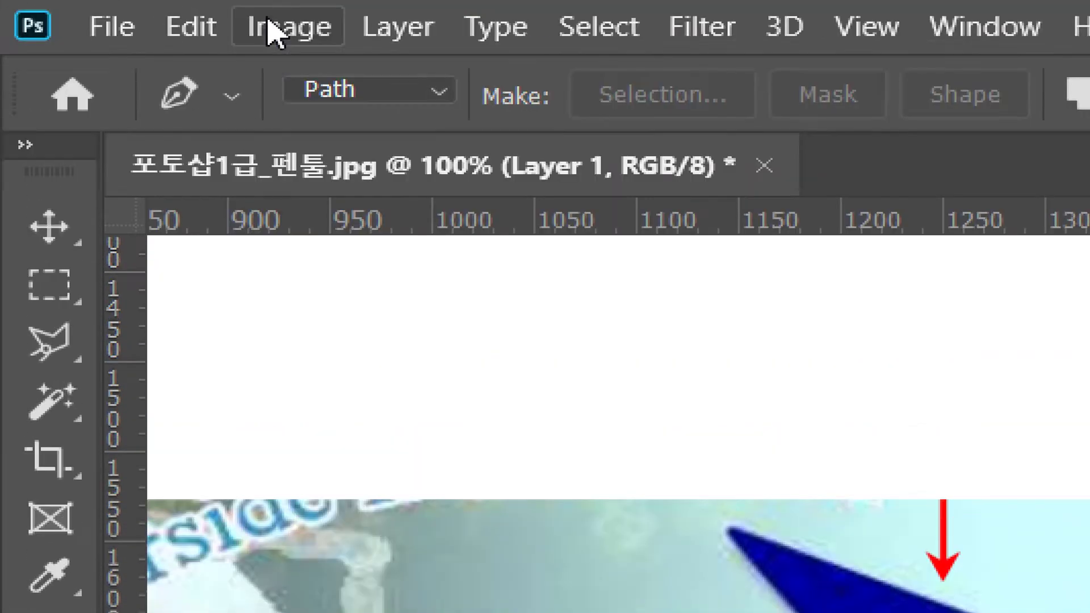
left_click(331, 91)
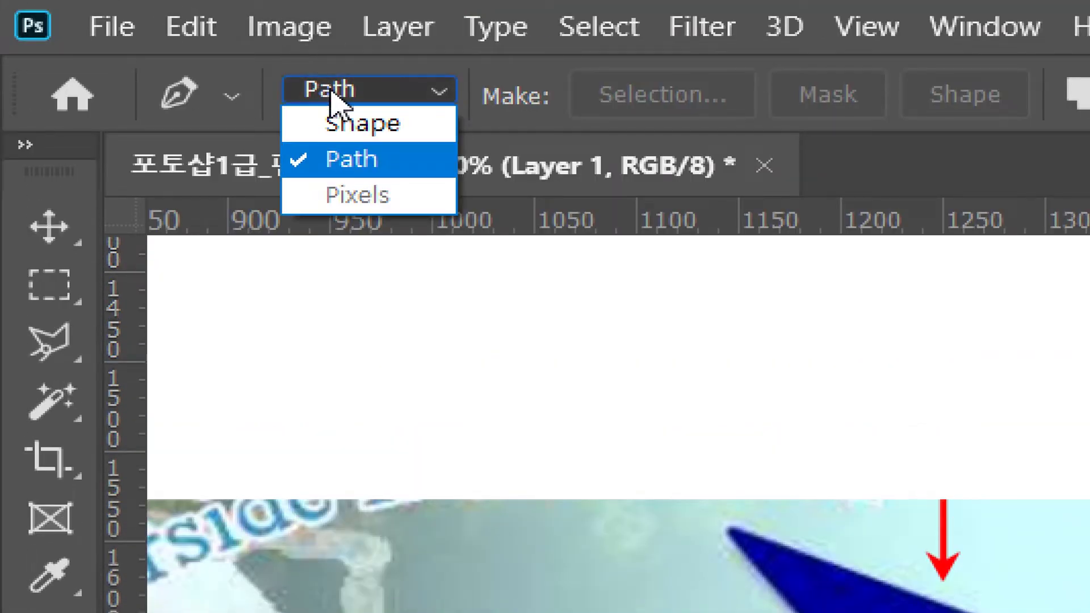
left_click(369, 124)
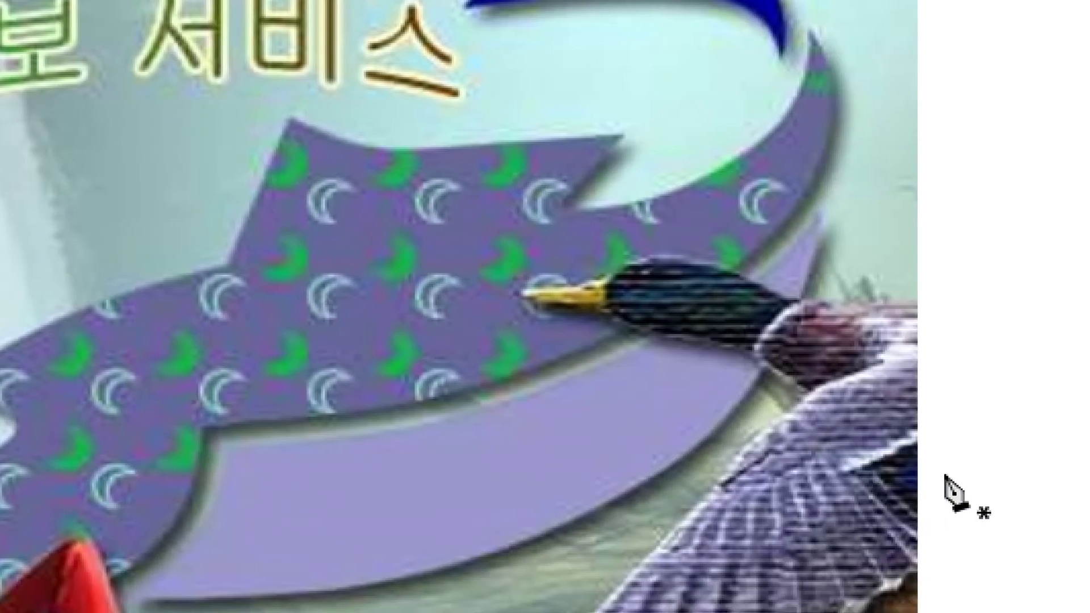
Draw a closed black triangle about 170 px wide and 183 px high beside the fish picture.
left_click_drag(432, 369, 439, 364)
left_click(539, 278)
left_click(547, 387)
left_click(432, 369)
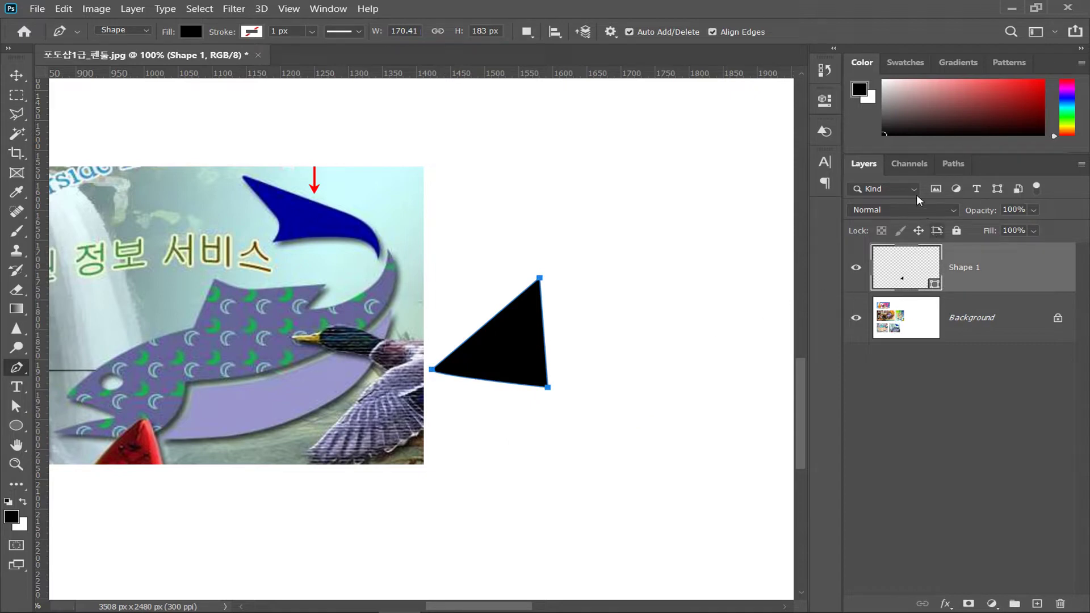
Display the document's paths, activate Path 1 and select its leaf-like outline with the Direct Selection tool.
left_click(952, 164)
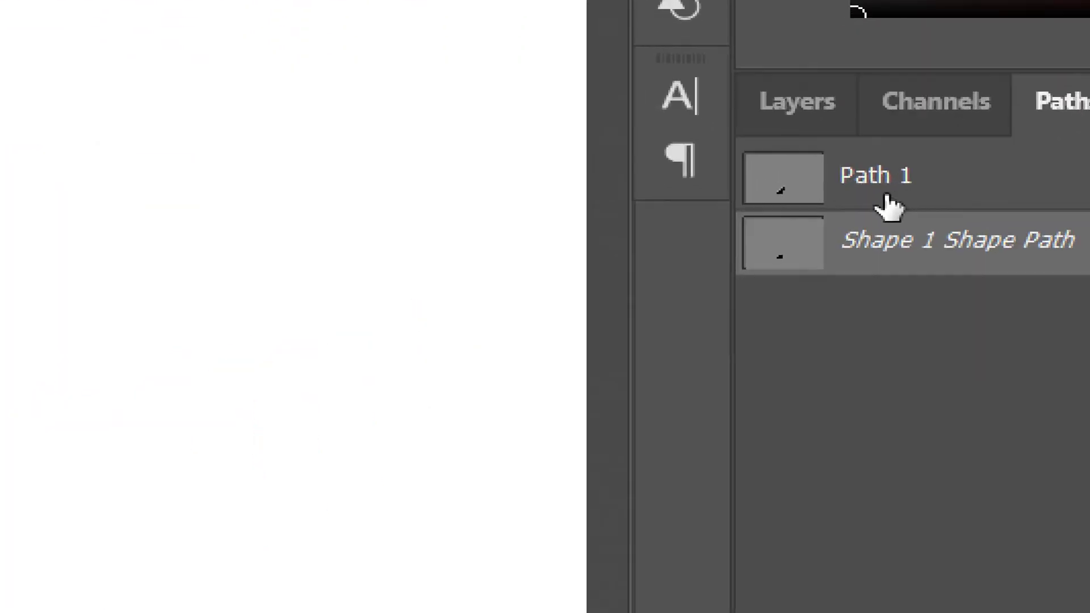
left_click(808, 196)
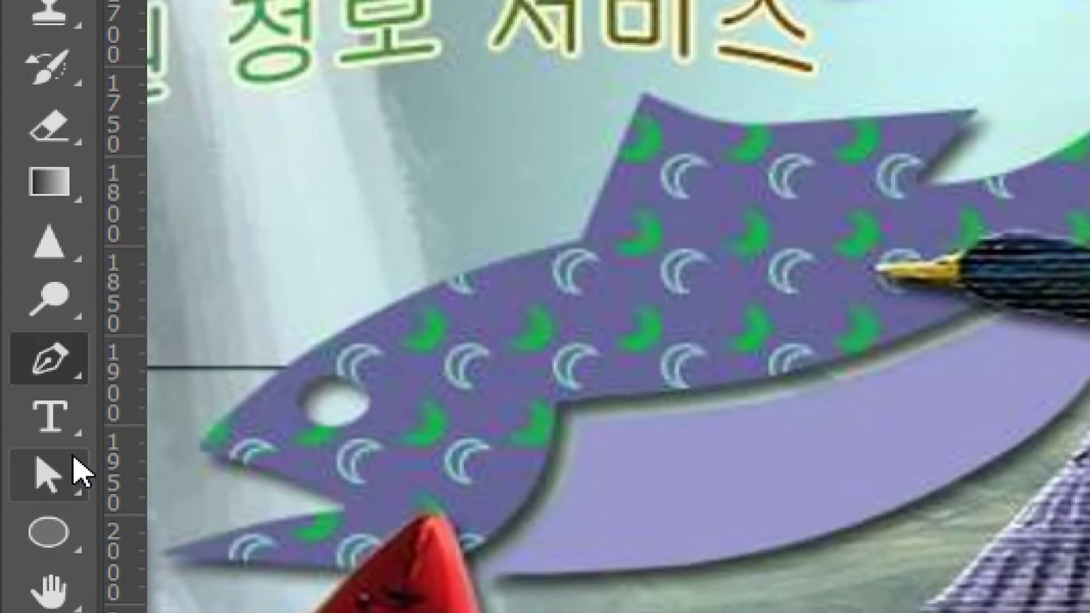
left_click(45, 475)
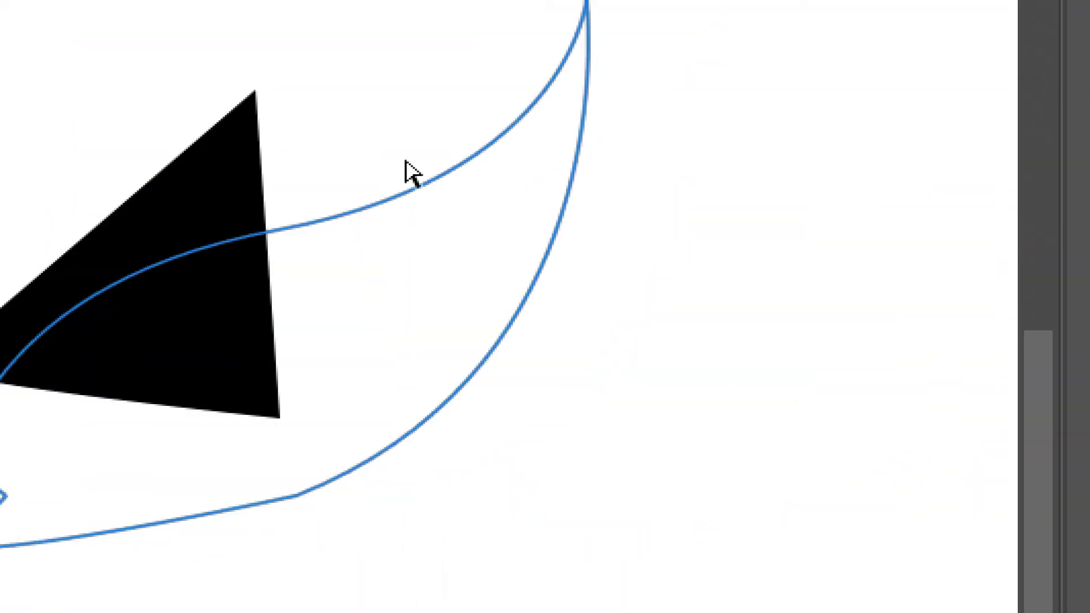
left_click(402, 197)
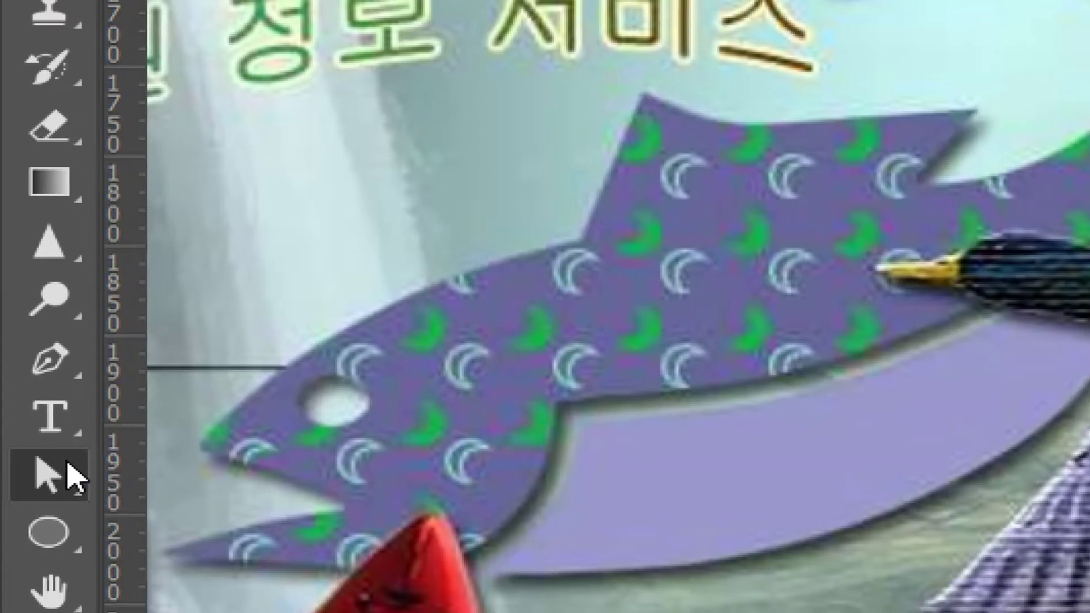
Move the whole leaf-like path to the right of the triangle with the Path Selection tool.
left_click(71, 475)
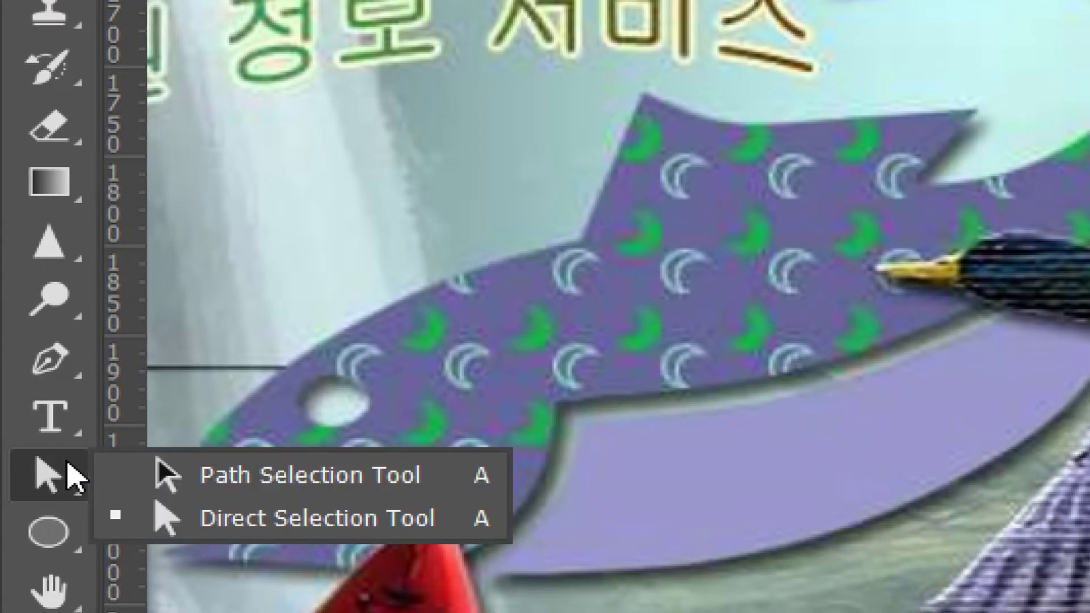
left_click(150, 471)
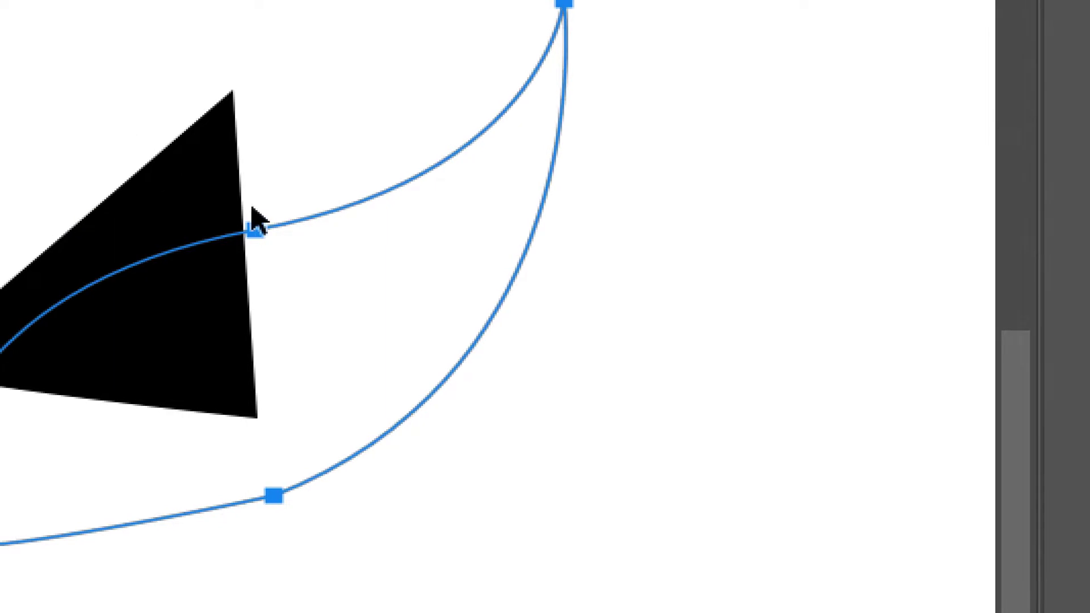
left_click_drag(261, 234, 540, 202)
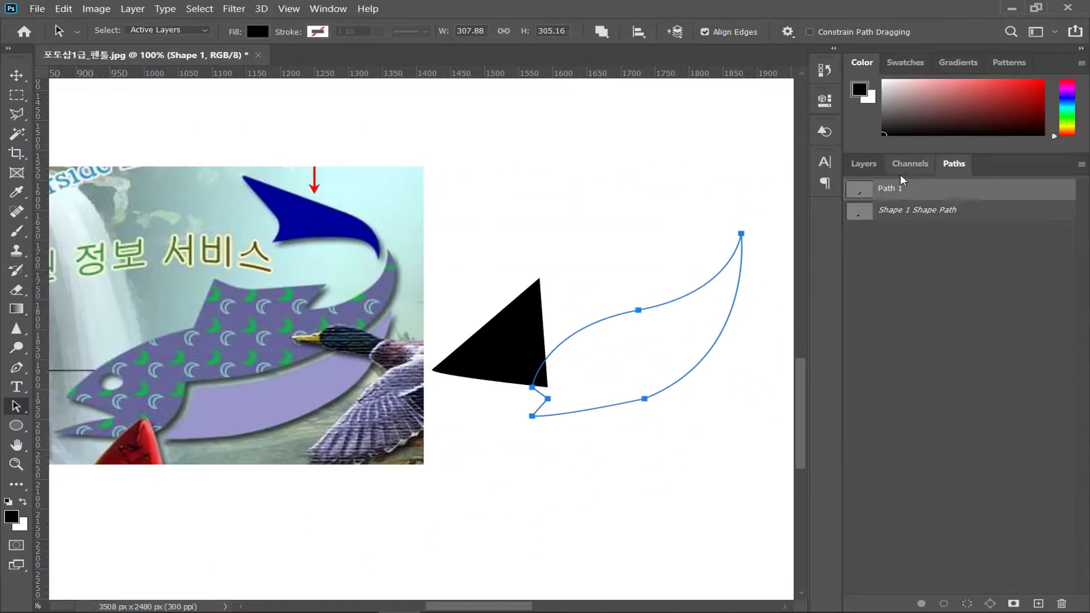
Display the layers and select the leaf-like path and the black triangle with the Path Selection tool.
left_click(865, 166)
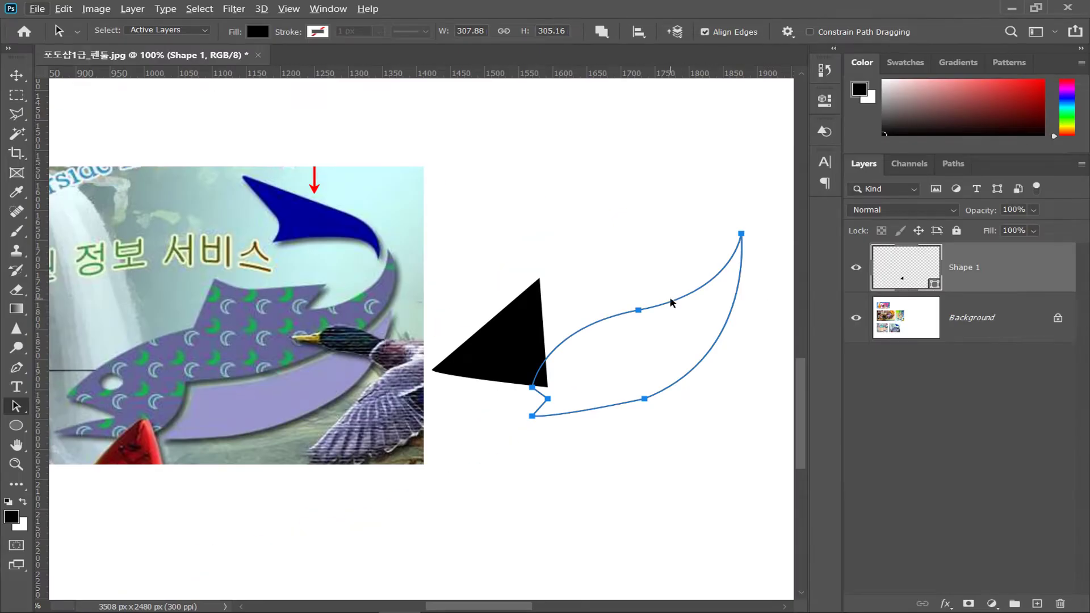
left_click_drag(675, 307, 629, 208)
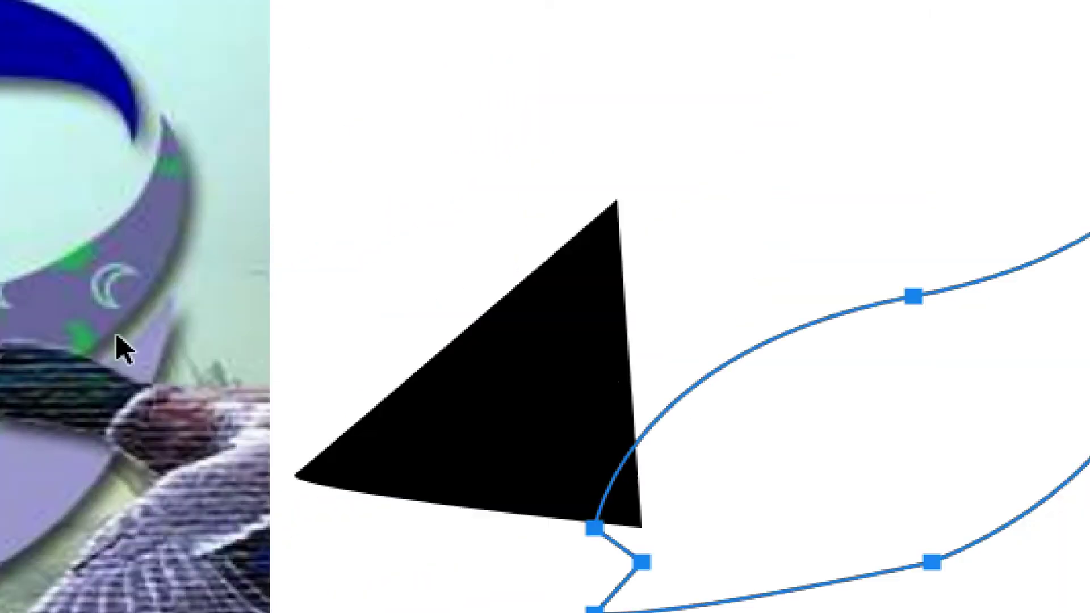
left_click(479, 430)
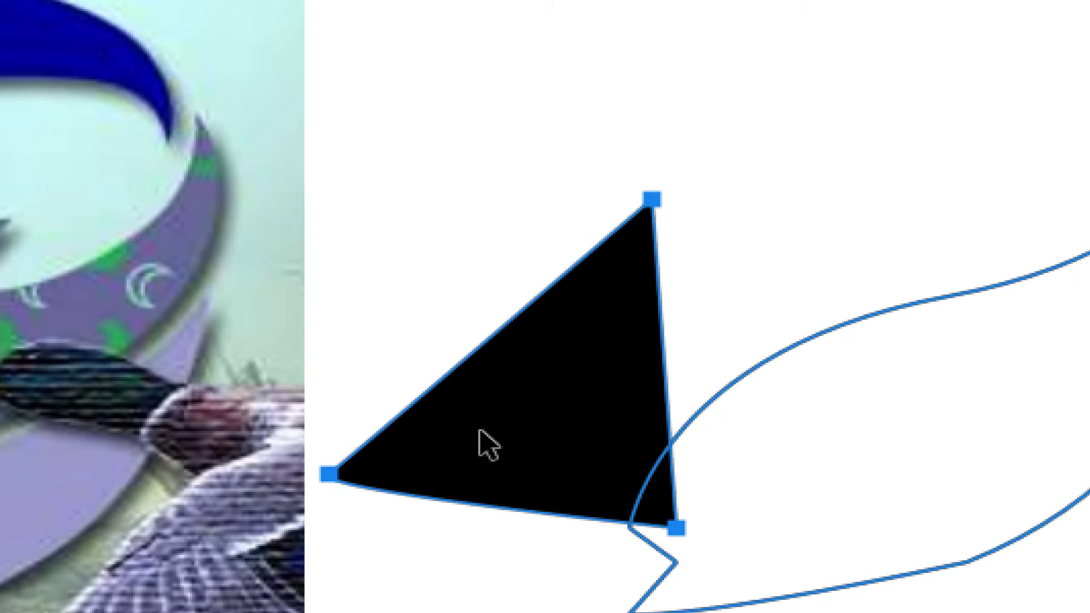
left_click(480, 430)
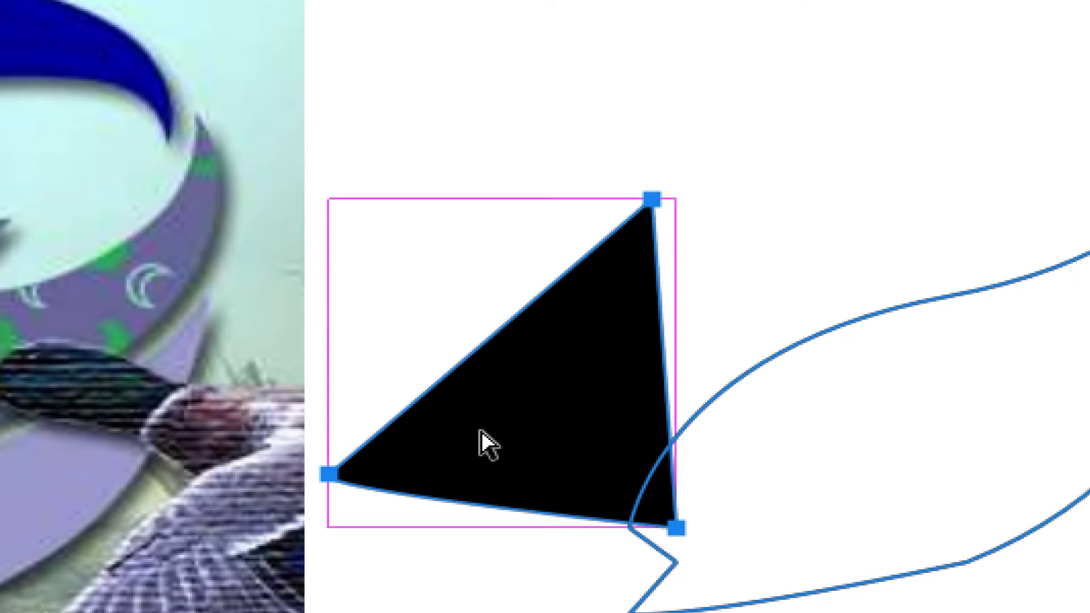
key("a")
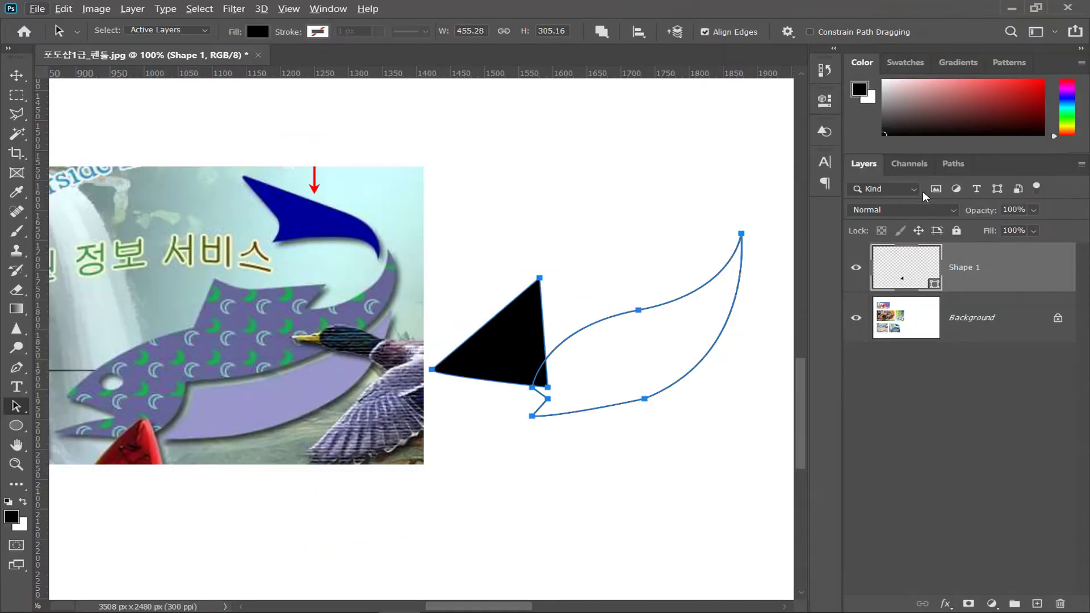
Duplicate the leaf-like outline within Path 1, placing the copy slightly below the original.
left_click(954, 163)
left_click(873, 195)
left_click_drag(703, 299, 692, 355)
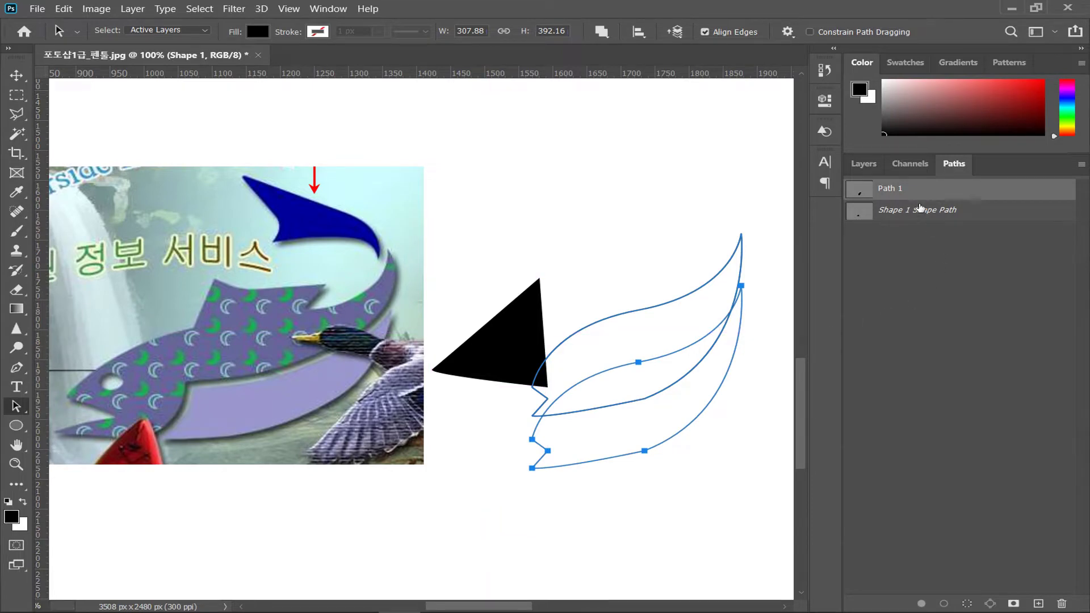
left_click(863, 164)
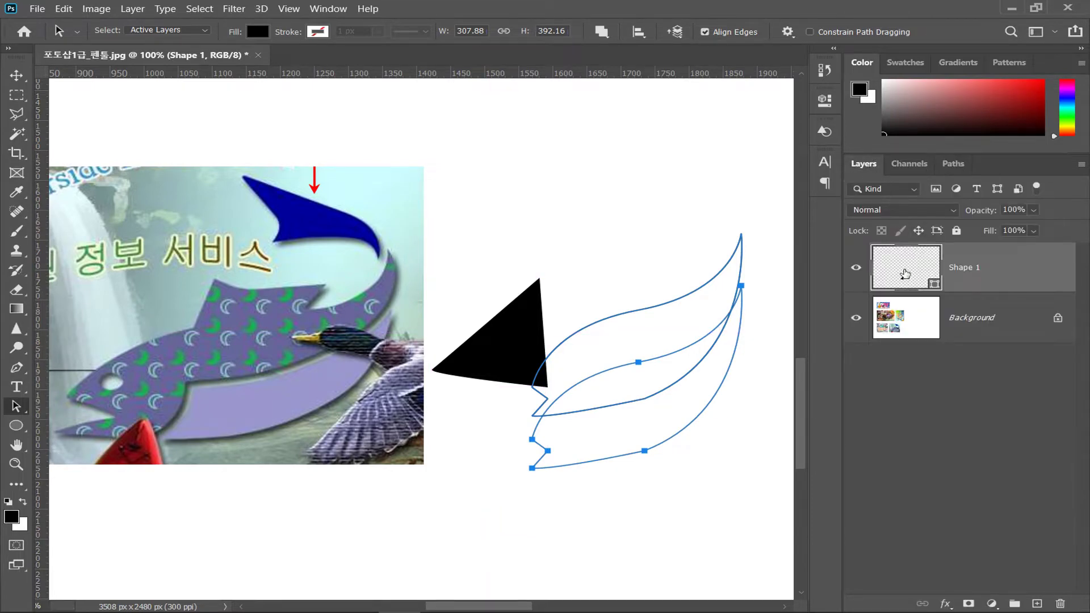
left_click(953, 164)
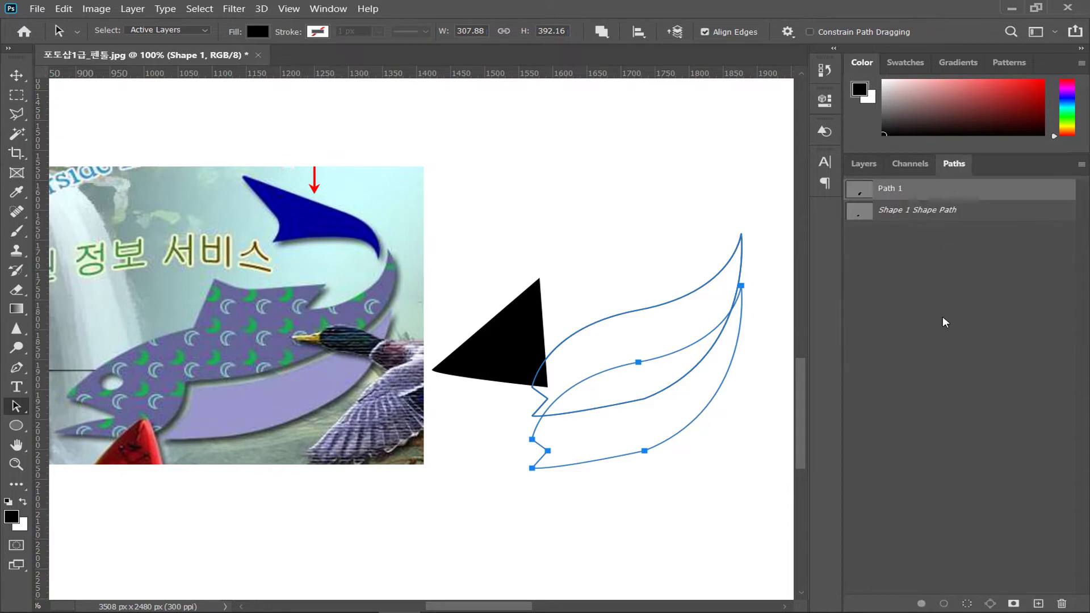
Deselect Path 1 and move the black triangle of the Shape 1 layer upward.
left_click(946, 322)
left_click(863, 164)
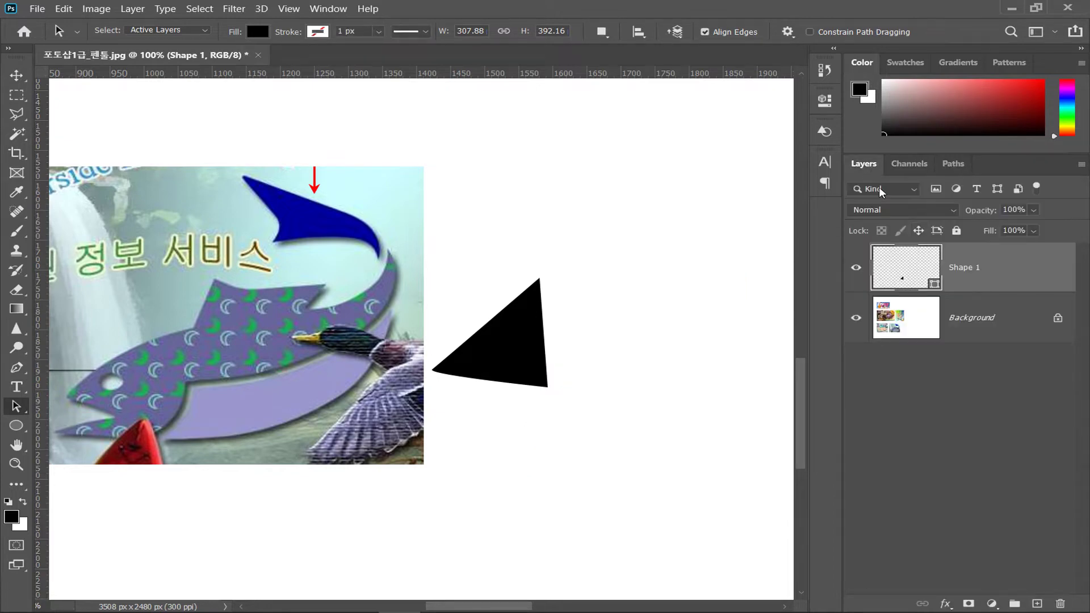
left_click(536, 365)
left_click_drag(536, 365, 550, 304)
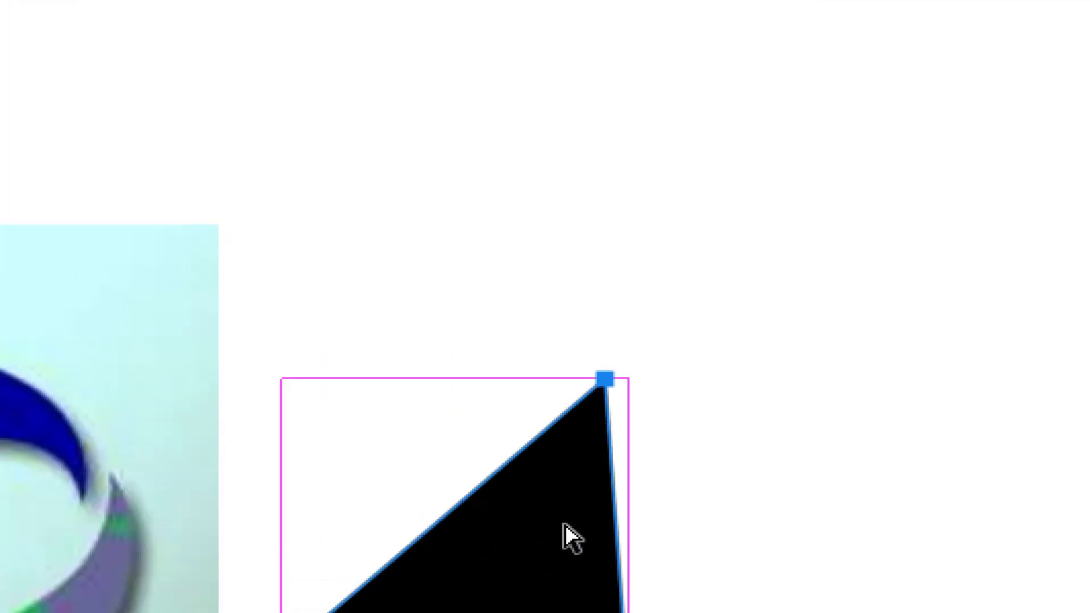
Replace the triangle in the Shape 1 layer with a pasted copy of the leaf-like path, moved up into its place.
left_click(863, 522)
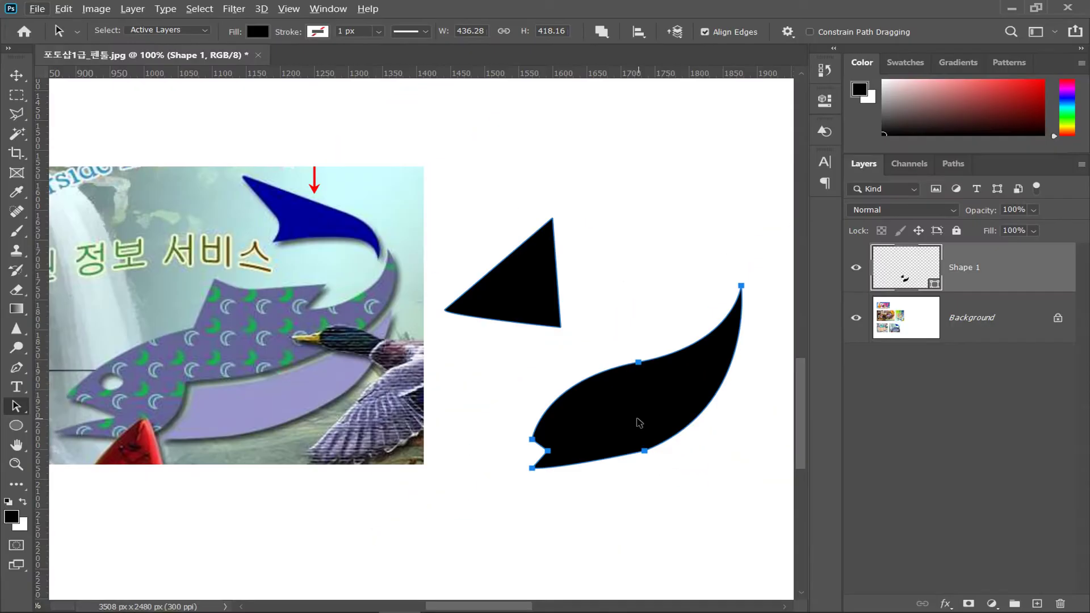
left_click_drag(861, 506, 731, 458)
left_click_drag(594, 408, 590, 260)
left_click(546, 313)
key("Delete")
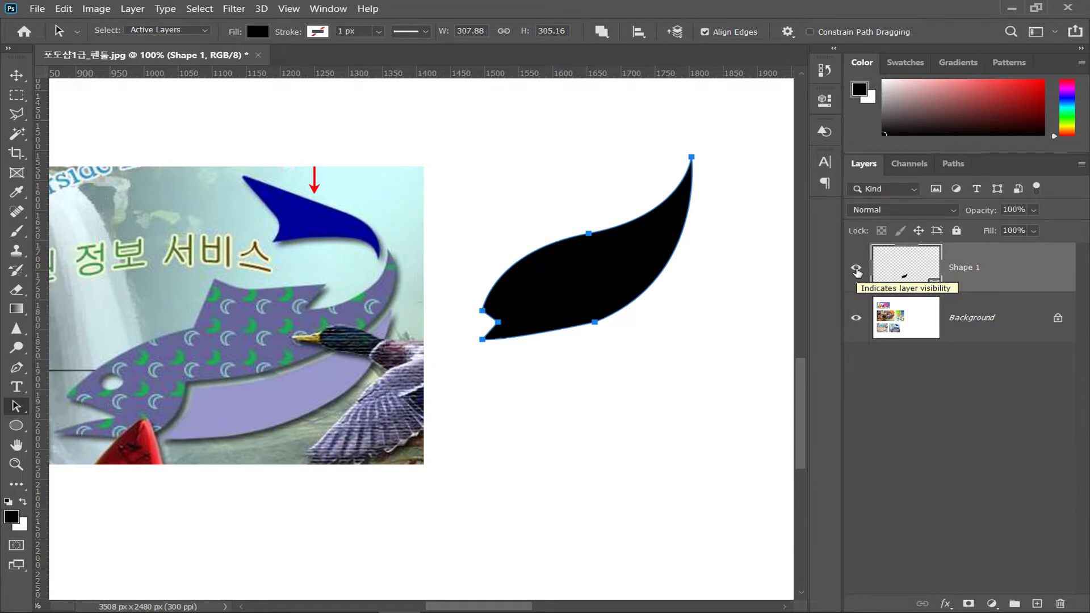
Hide the Shape 1 layer and add a new layer directly above the Background.
left_click(856, 269)
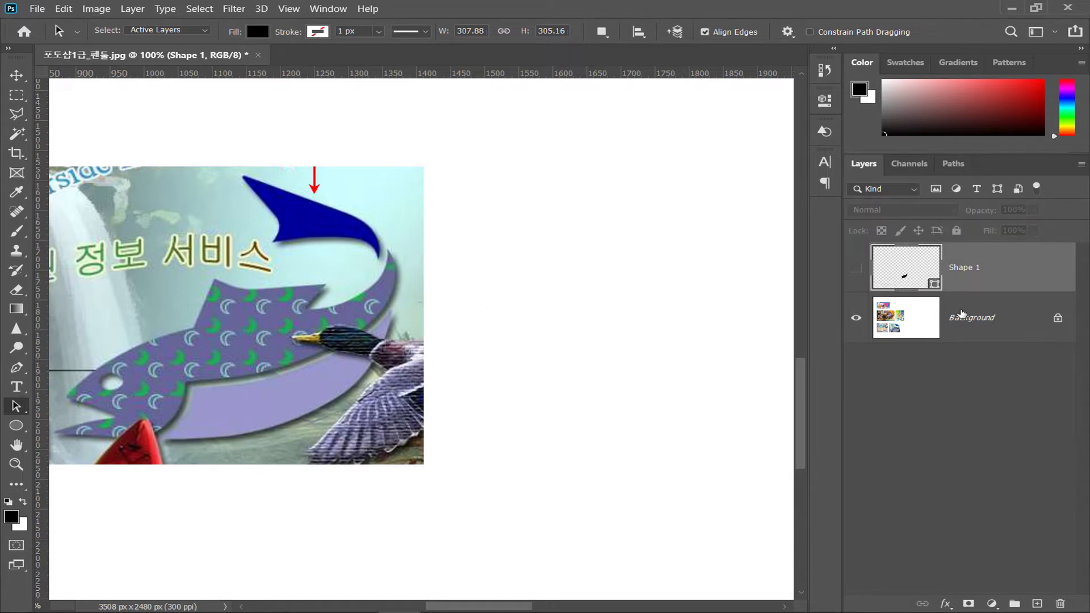
left_click(972, 335)
left_click(1036, 603)
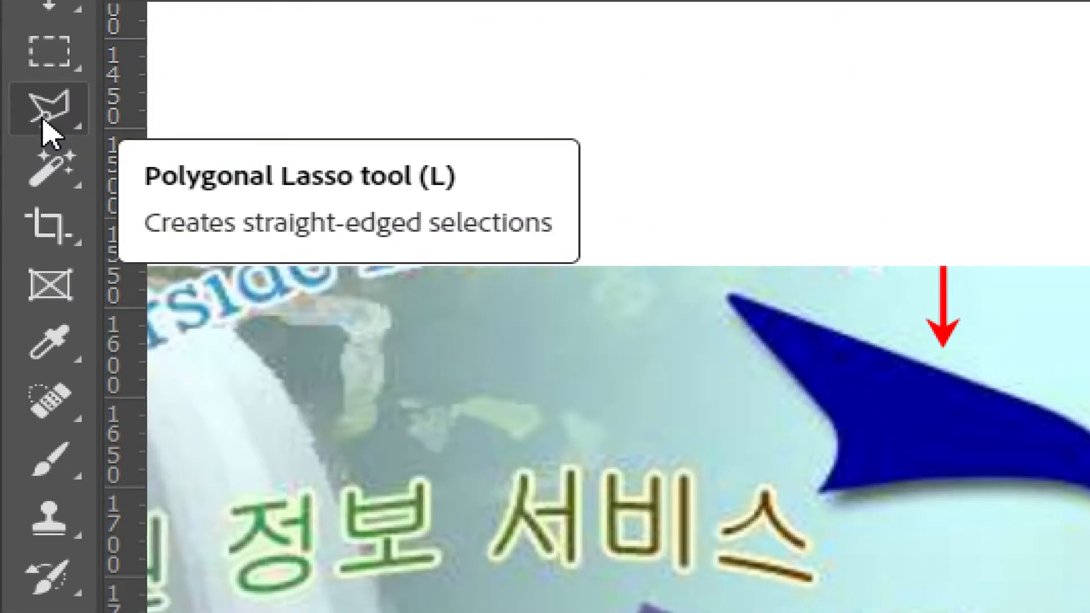
Activate the Polygonal Lasso tool and set its feather to 0 px.
left_click(49, 107)
left_click(814, 96)
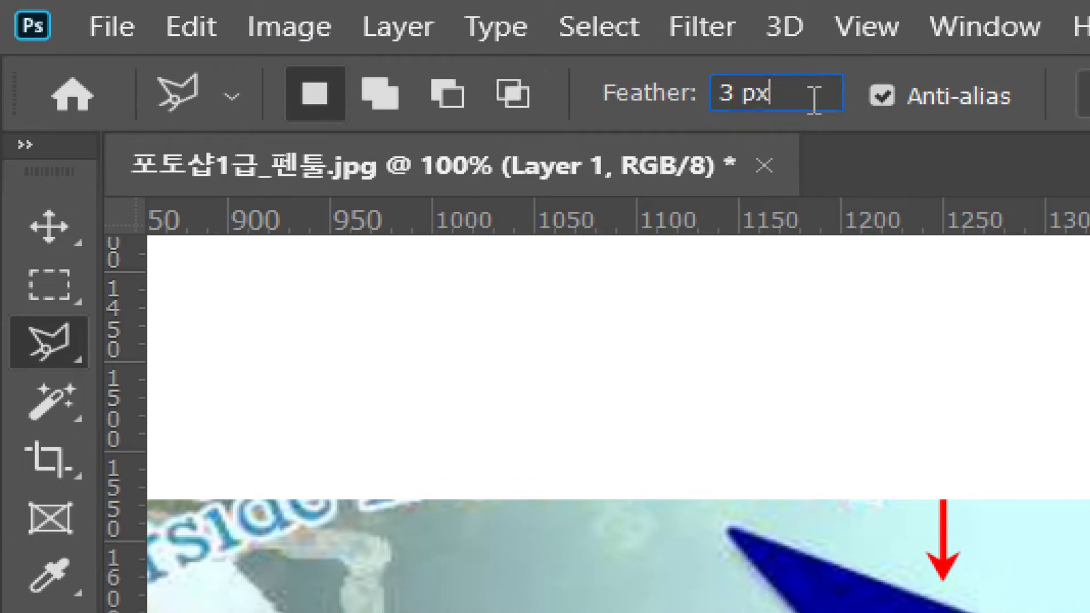
left_click_drag(814, 97, 626, 100)
type("0")
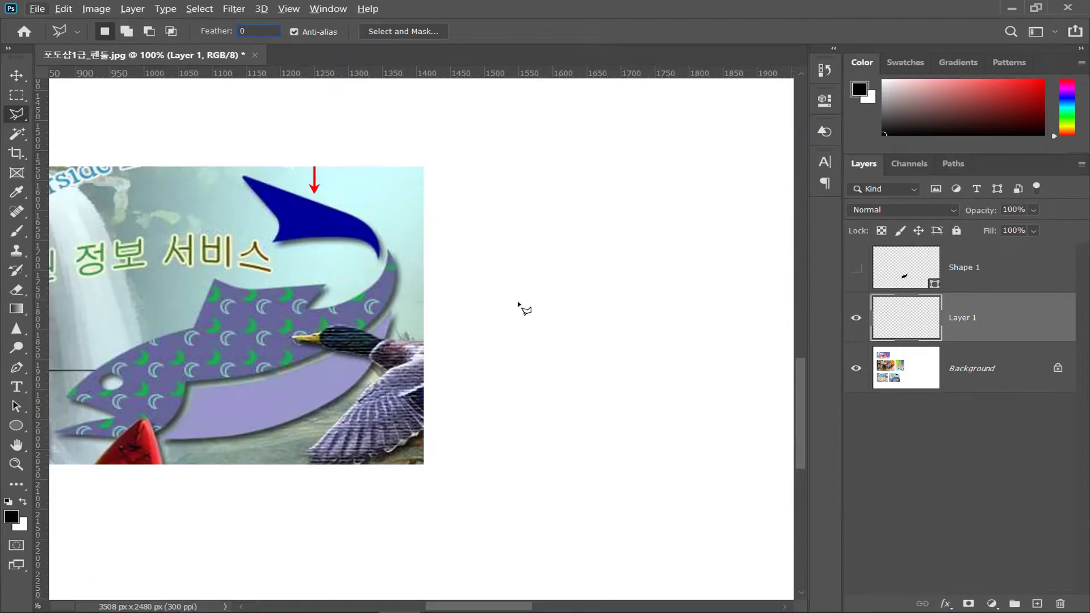
Outline a closed fish-shaped selection with dorsal fin, pointed tail and open mouth beside the fish picture.
left_click(458, 404)
left_click(495, 362)
left_click(540, 334)
left_click(544, 285)
left_click(590, 288)
left_click(647, 279)
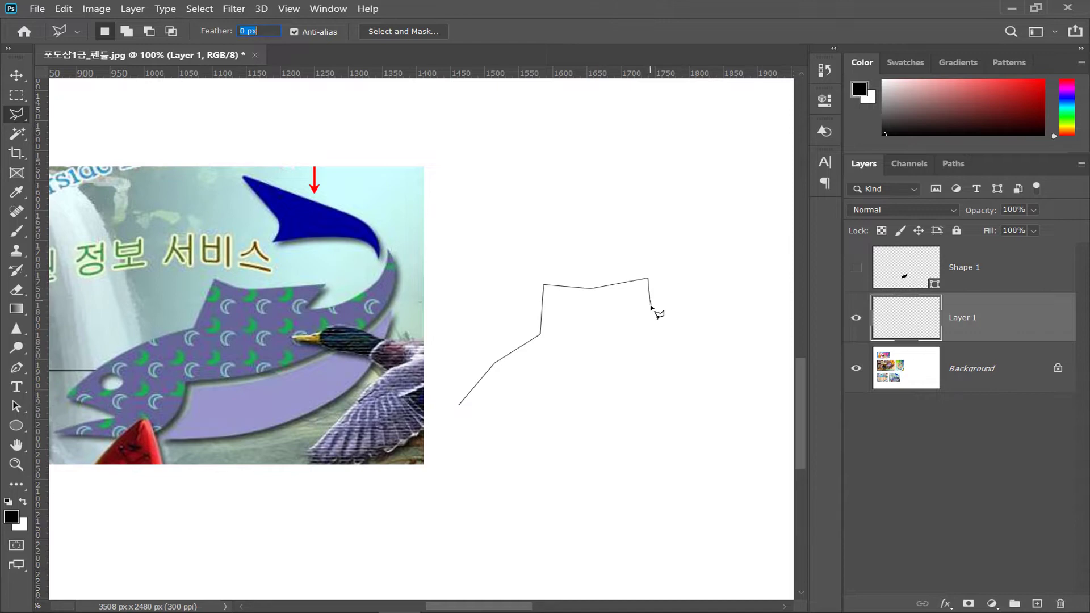
left_click(677, 300)
left_click(696, 275)
left_click(700, 353)
left_click(649, 412)
left_click(620, 433)
left_click(557, 453)
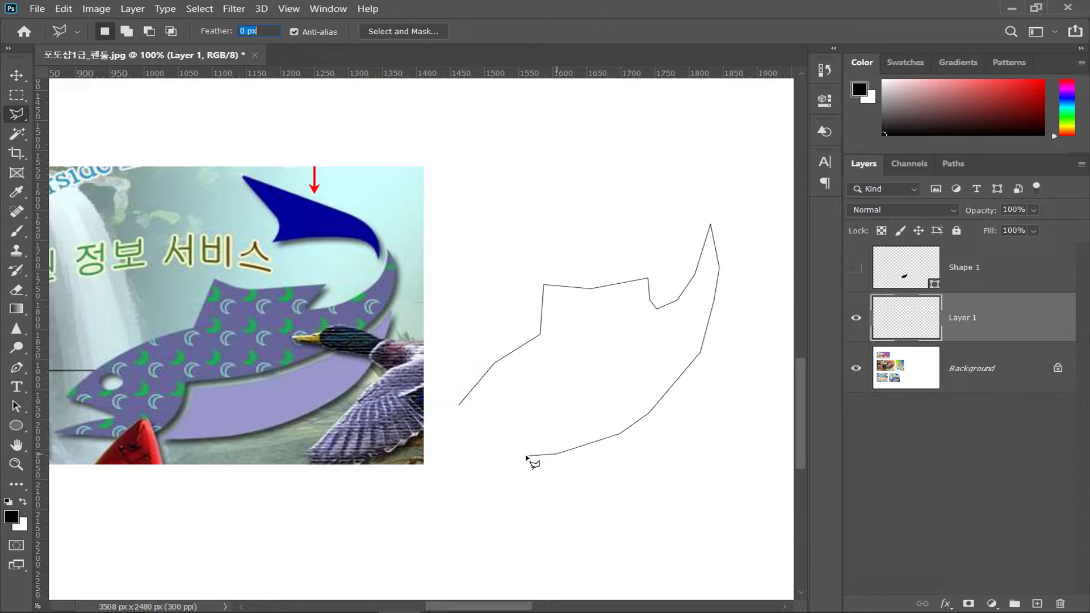
left_click(485, 458)
left_click(444, 452)
left_click(459, 405)
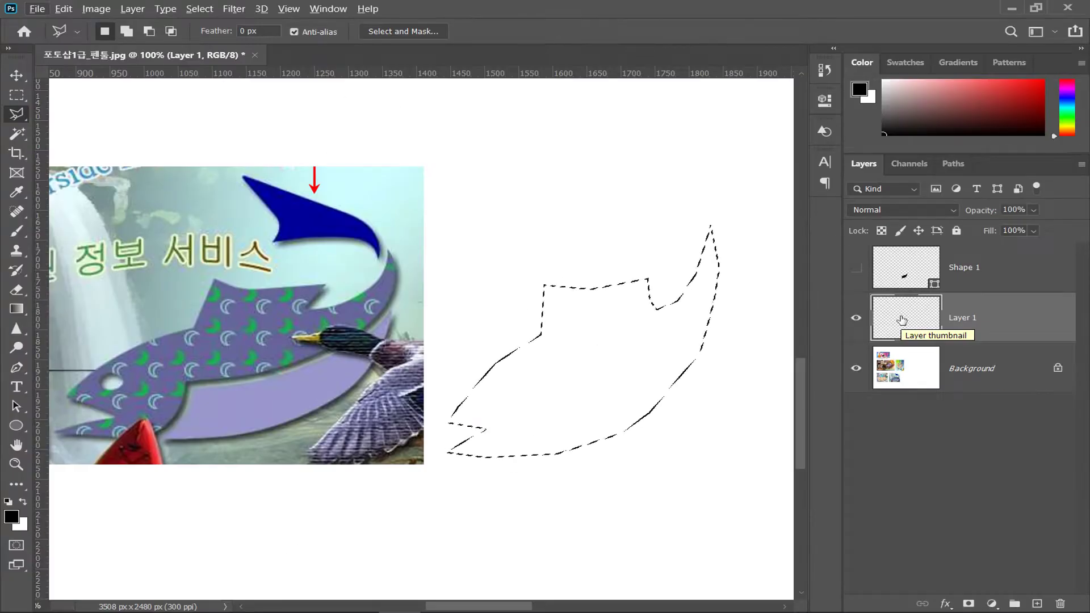
Fill the fish-shaped selection with the black foreground color on Layer 1 and deselect it.
key("alt+BackSpace")
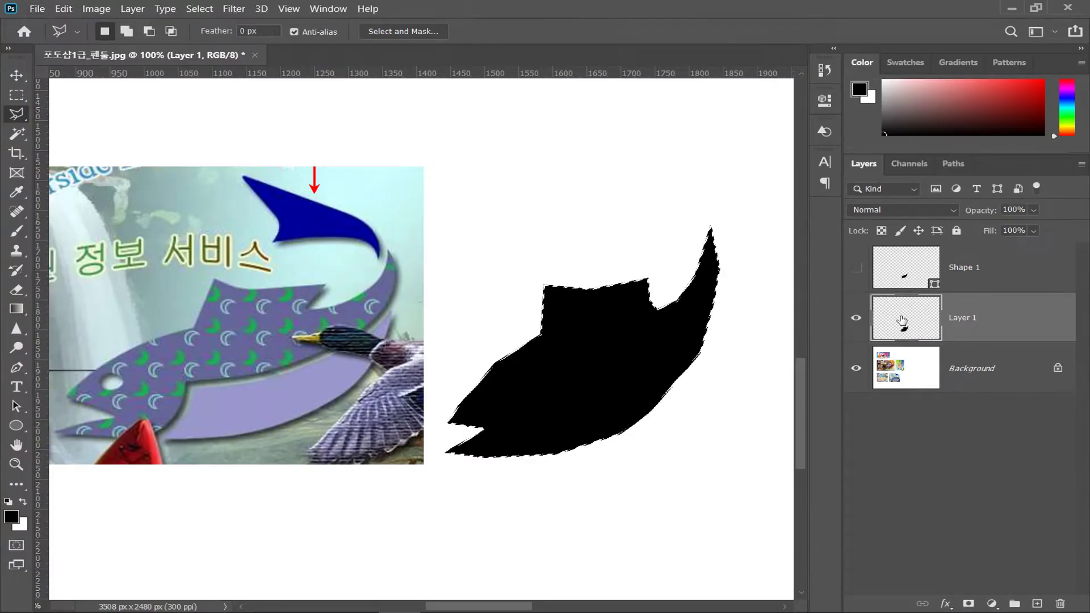
key("ctrl+d")
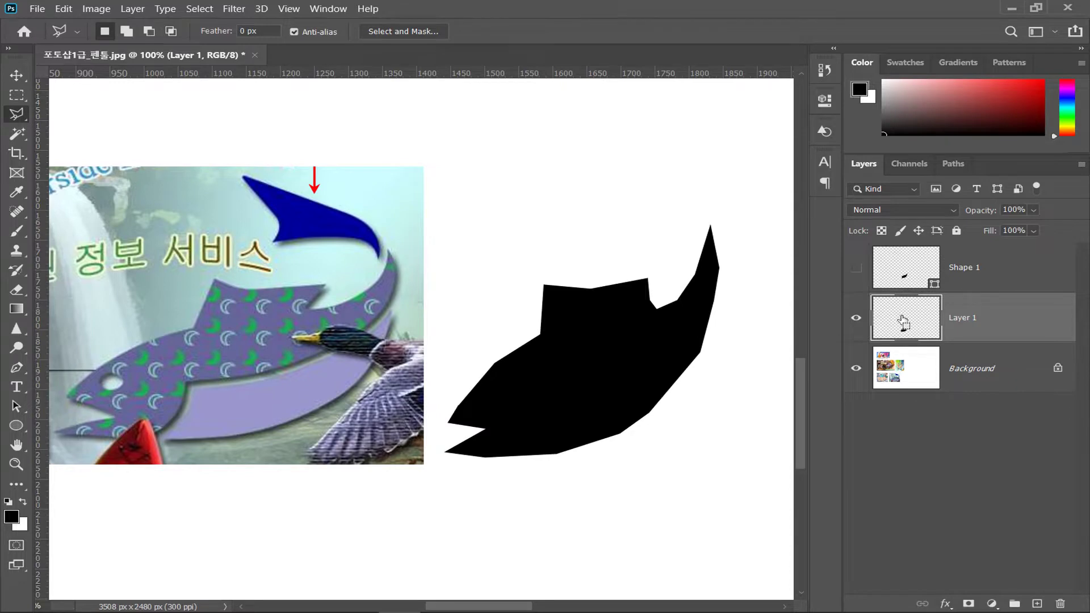
Try a small lasso selection at the angular edge below the fish shape's tail, and discard the selection.
key("ctrl+plus")
left_click_drag(678, 419, 448, 377)
left_click_drag(674, 339, 598, 380)
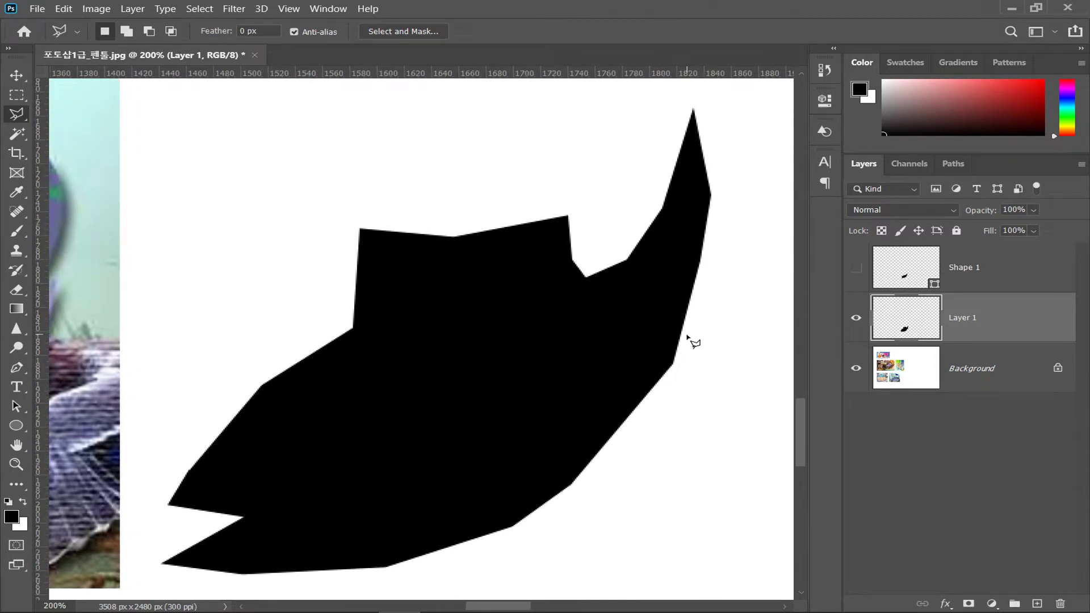
left_click(668, 368)
left_click(680, 395)
double_click(723, 377)
key("ctrl+d")
key("ctrl+minus")
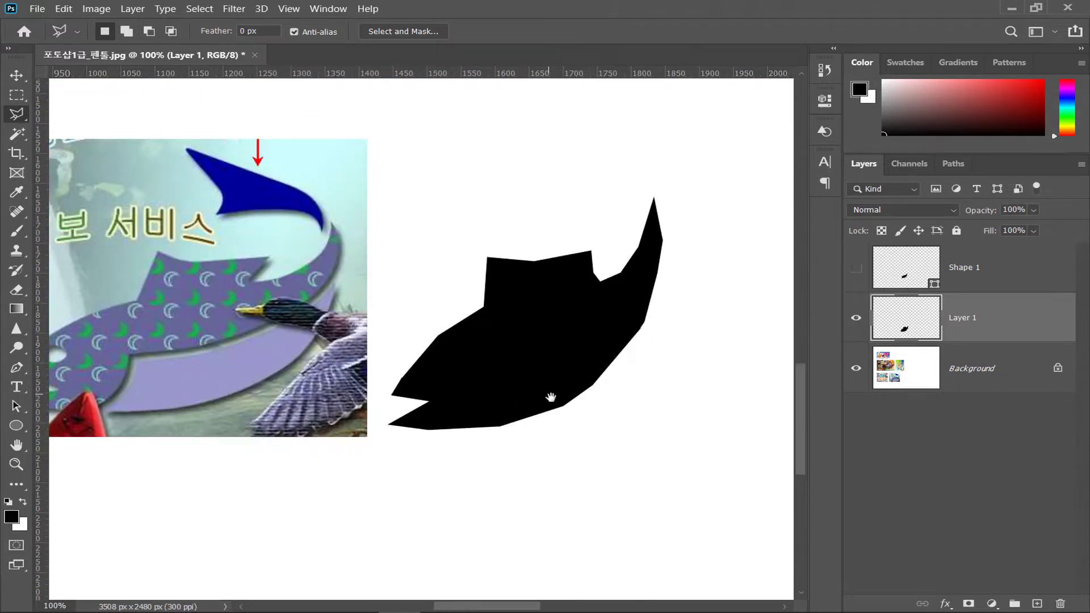
Set the Pen tool's Shape options to no fill and a yellow stroke 10.14 px wide.
left_click_drag(550, 397, 619, 401)
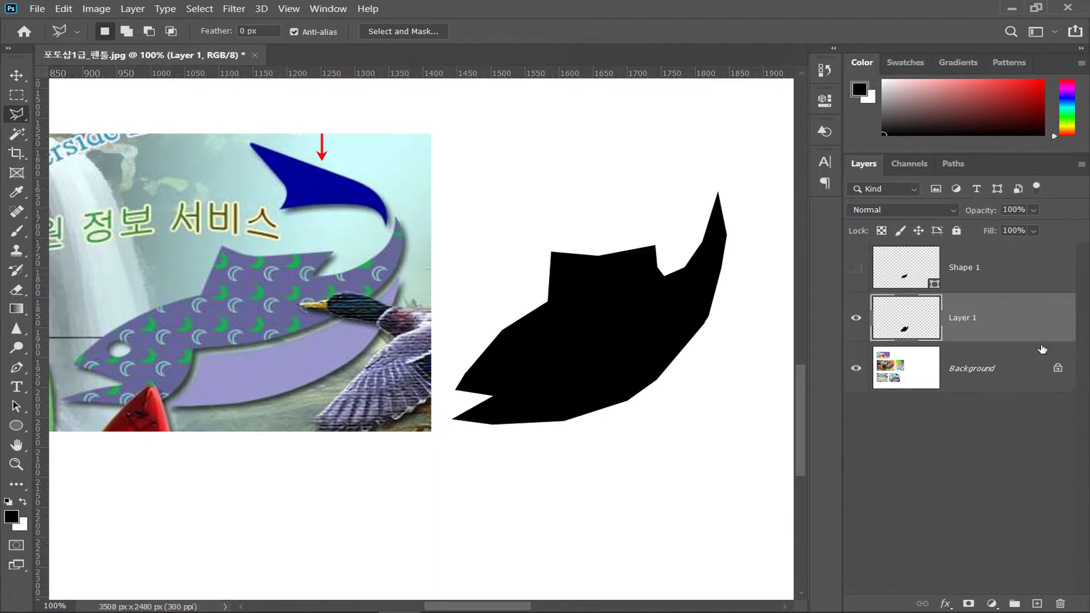
left_click(15, 368)
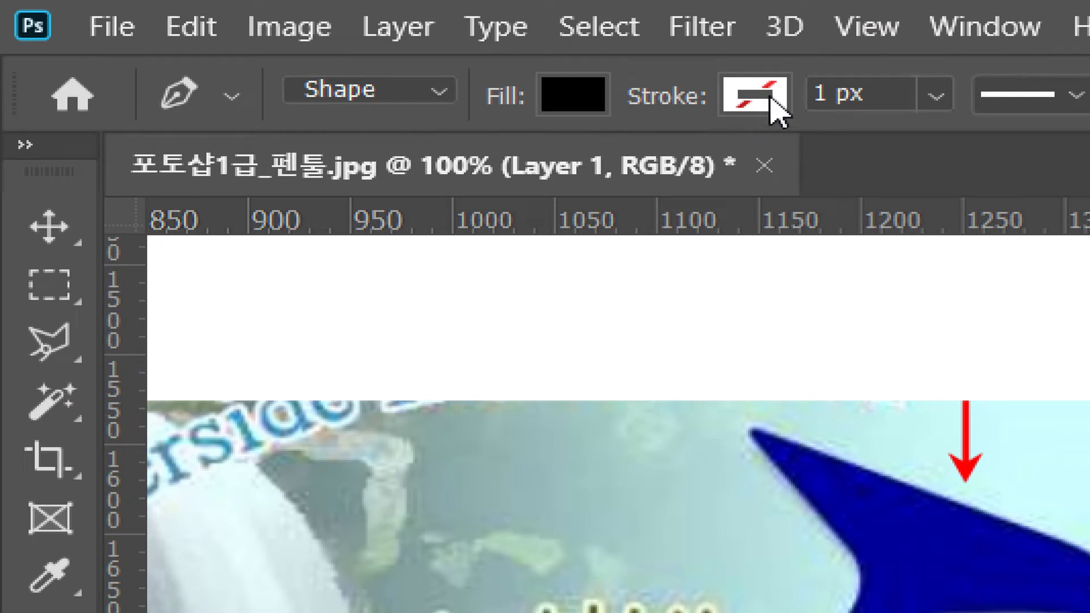
left_click(934, 94)
mouse_move(953, 146)
left_mouse_down()
mouse_move(979, 149)
mouse_move(917, 165)
mouse_move(914, 153)
left_mouse_up()
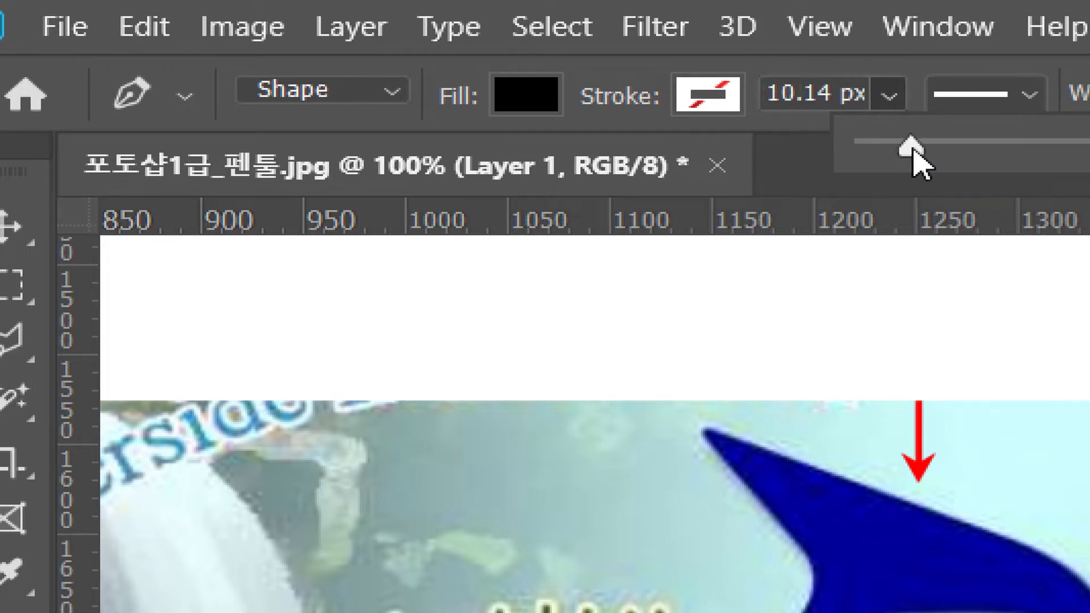
left_click(524, 99)
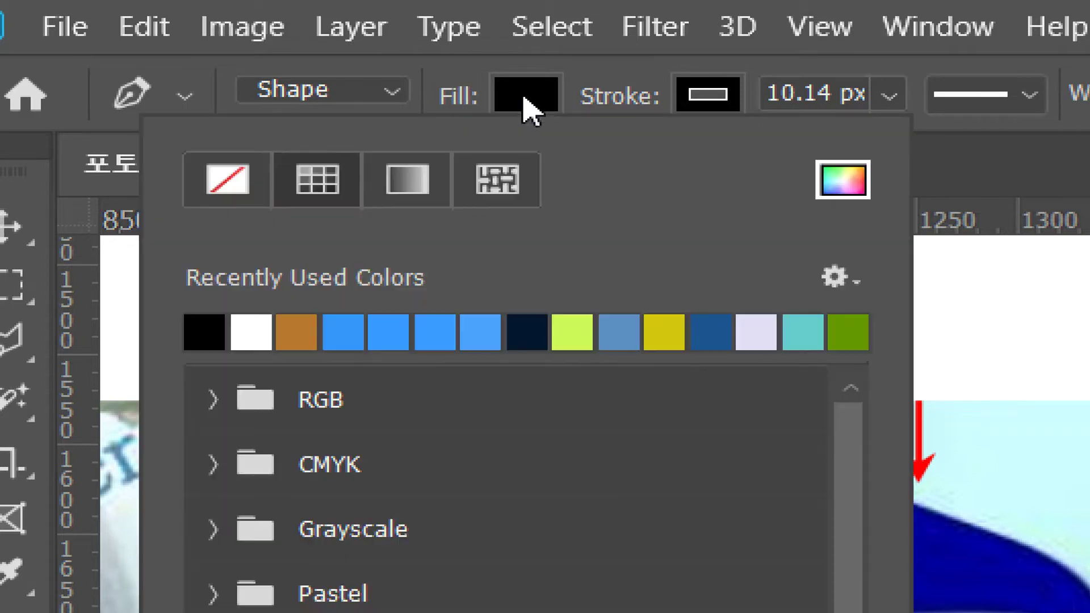
left_click(241, 185)
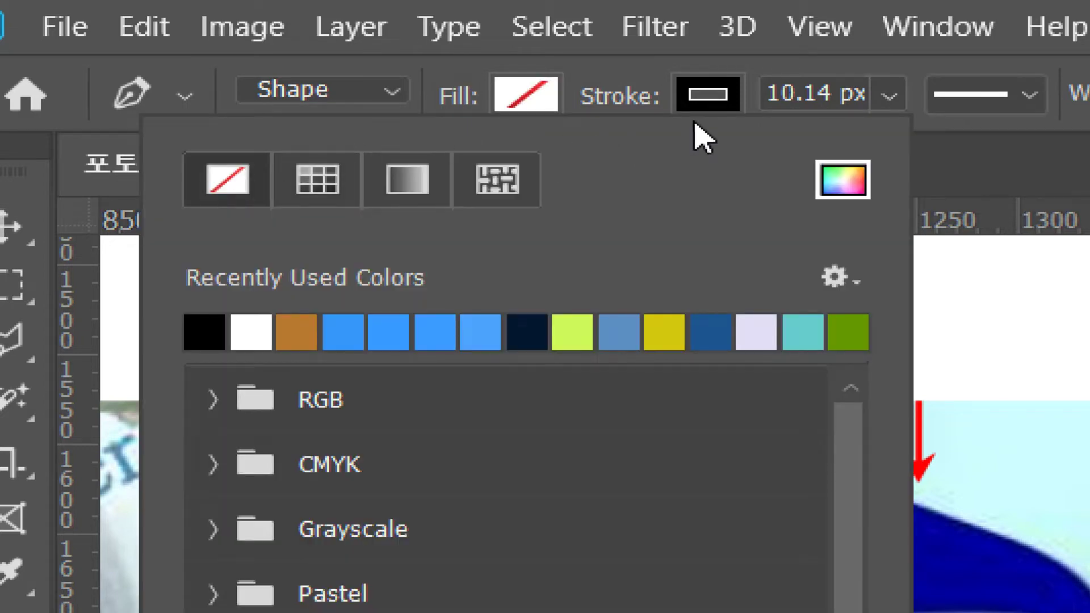
left_click(713, 109)
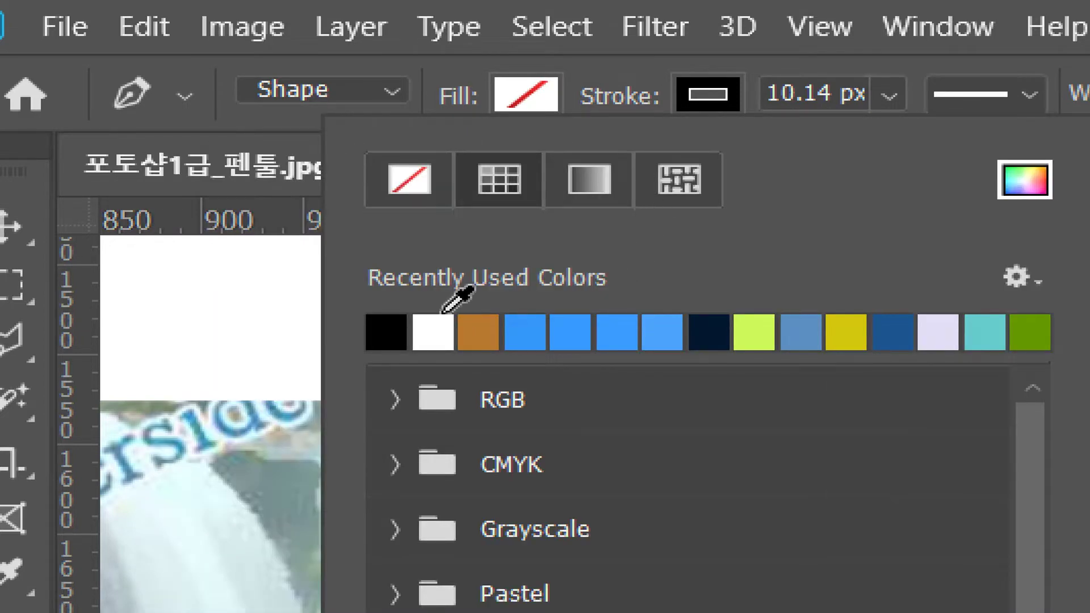
left_click(849, 335)
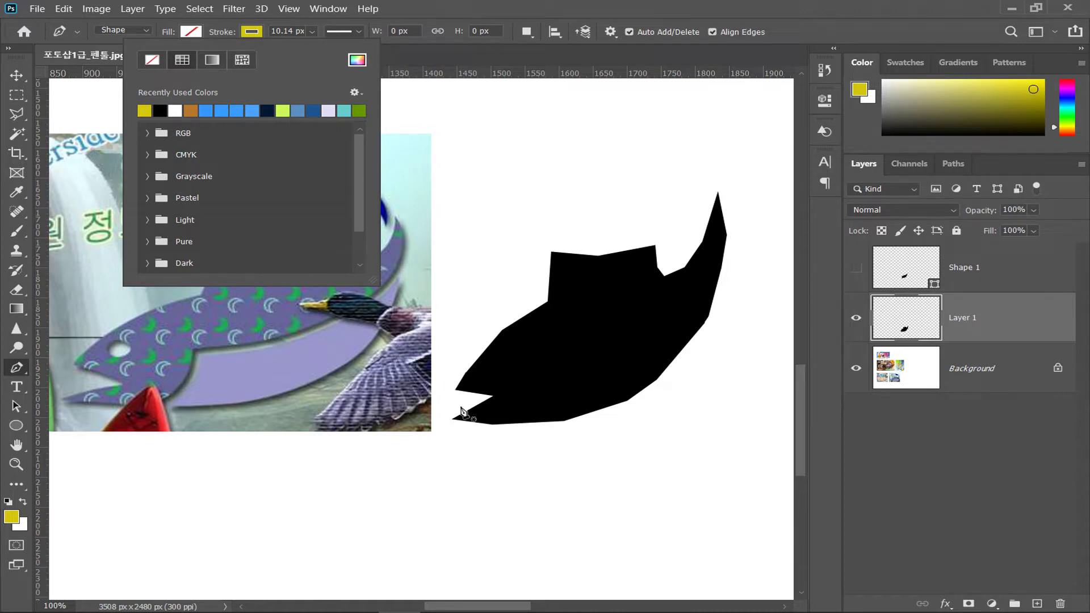
Draw an open yellow line from the fish's lower edge up behind the head, curving along the body to the tail's outer edge.
left_click(529, 428)
left_click(547, 390)
left_click(550, 371)
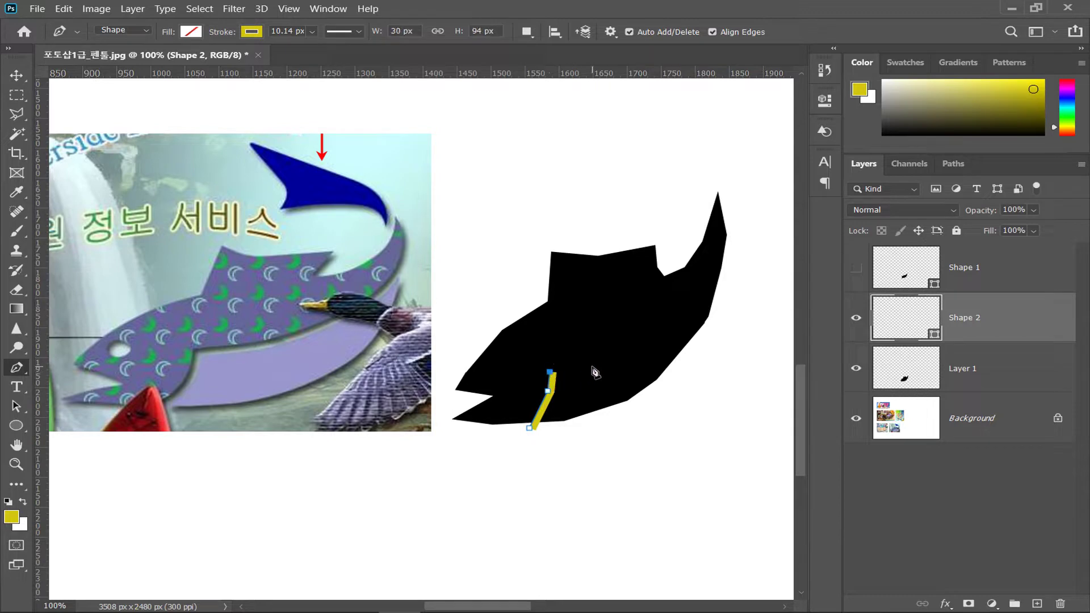
left_click(654, 339)
left_click_drag(656, 341, 654, 339)
left_click(723, 294)
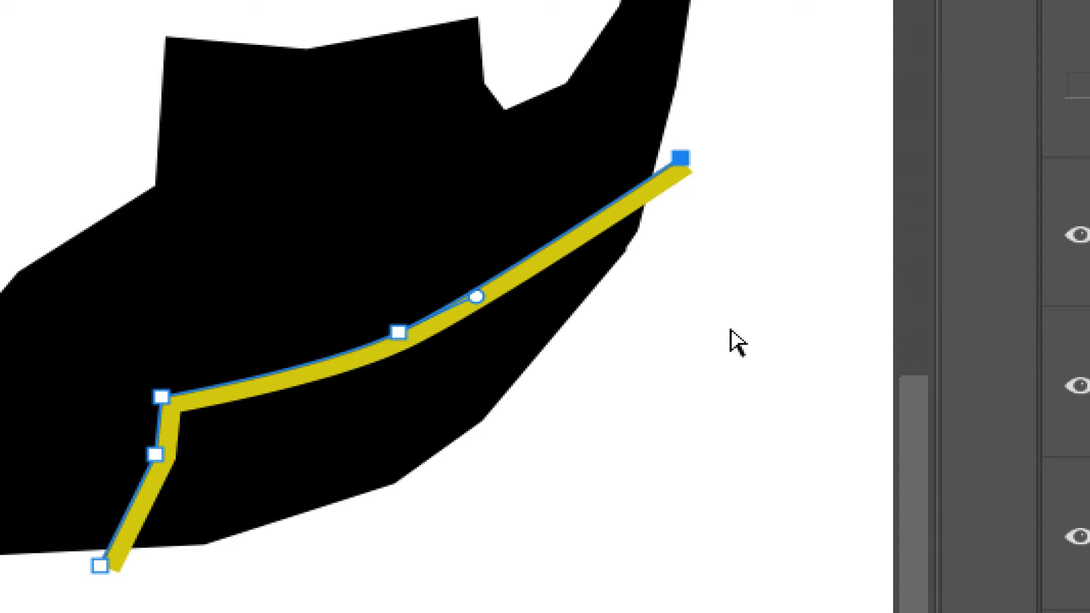
key("Escape")
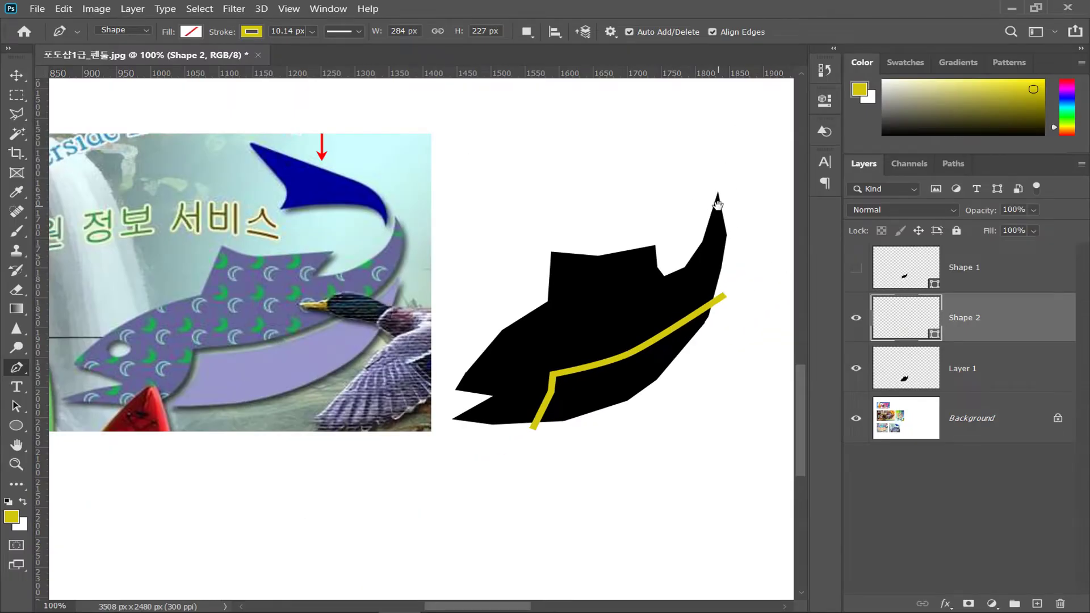
On Layer 1, outline a closed, notched tail-fin selection above the fish's tail tip with the Polygonal Lasso.
scroll(717, 202, "up", 3)
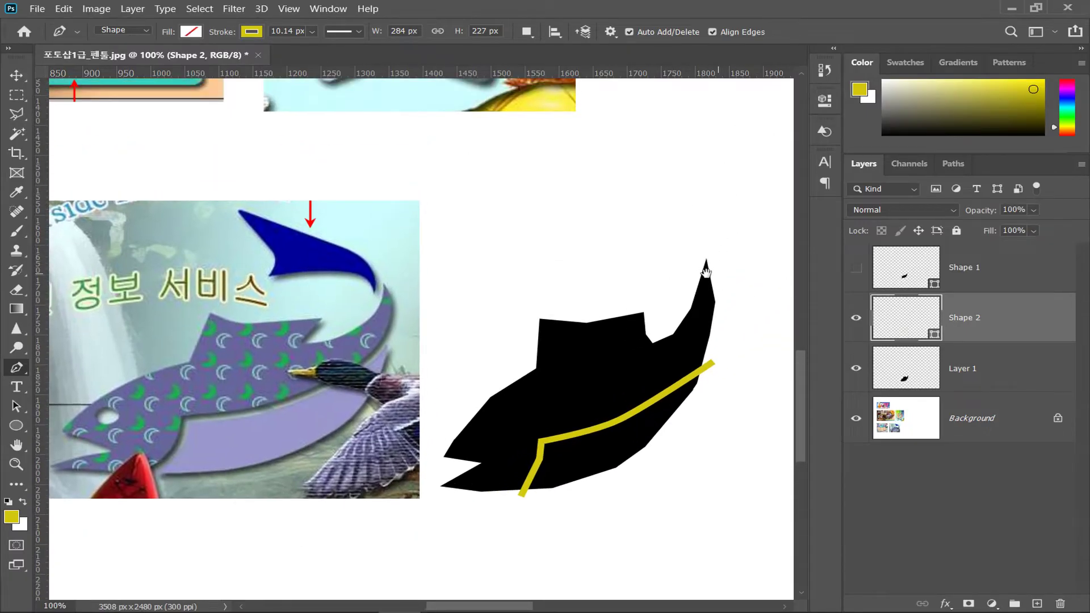
left_click(903, 372)
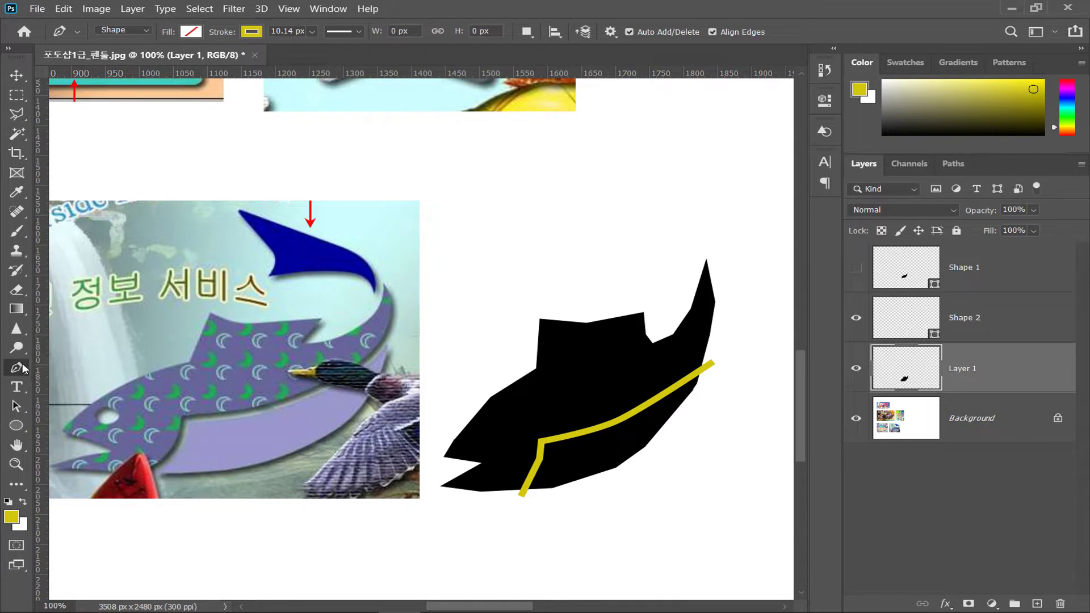
left_click(17, 116)
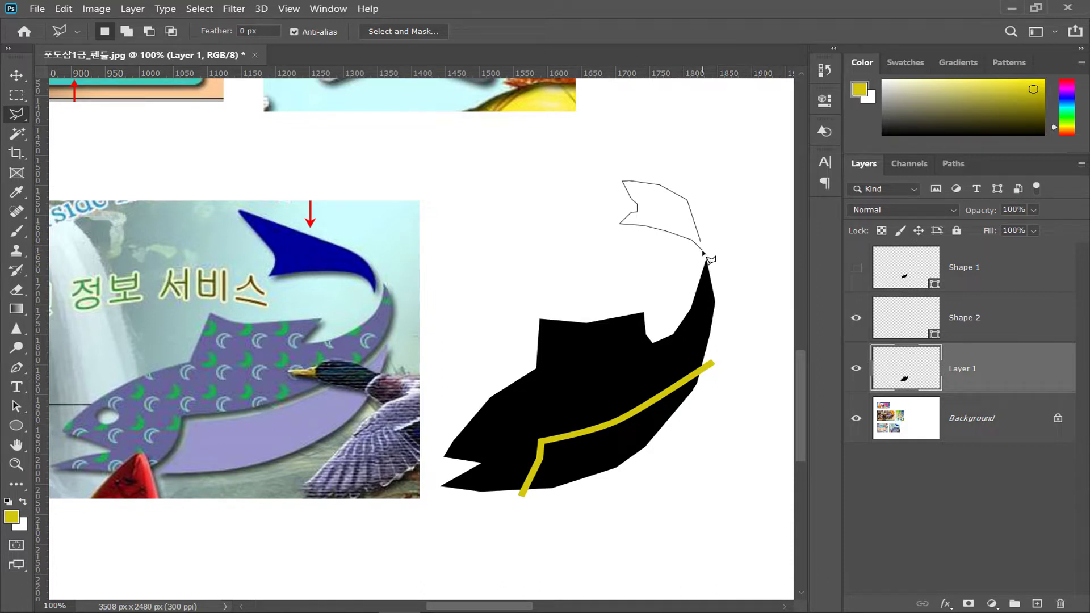
double_click(704, 253)
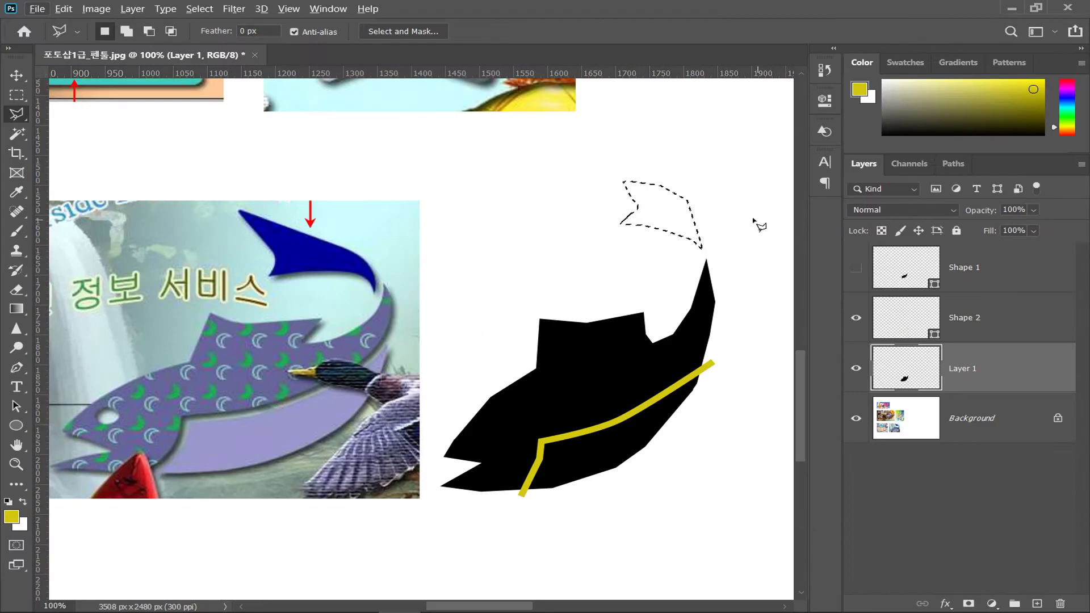
Nudge the tail-fin selection closer to the tail tip, fill it with the yellow foreground color and deselect it.
left_click_drag(671, 211, 675, 215)
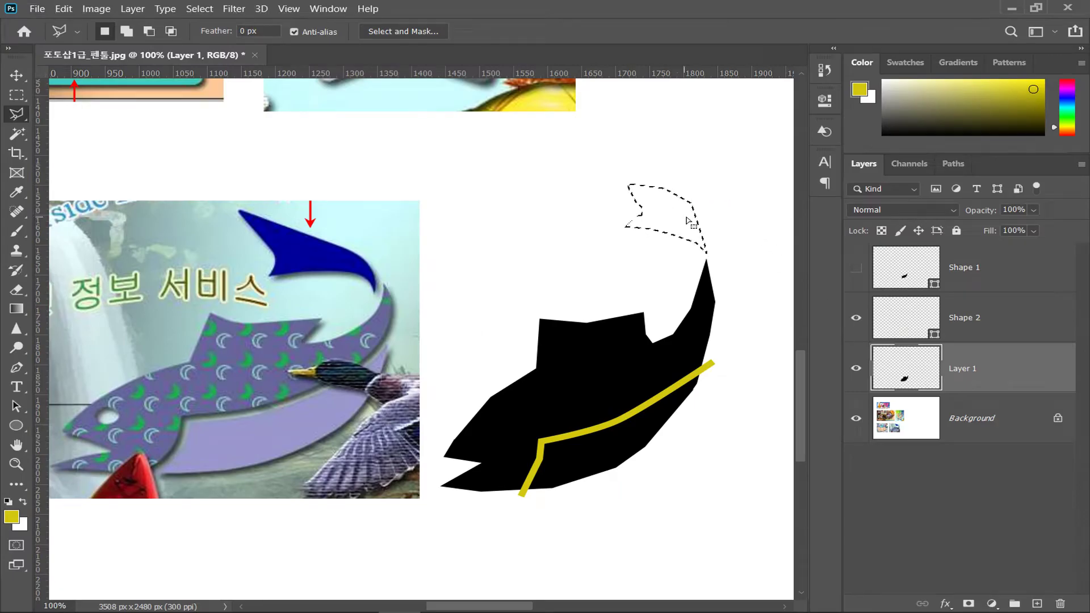
left_click_drag(685, 224, 684, 222)
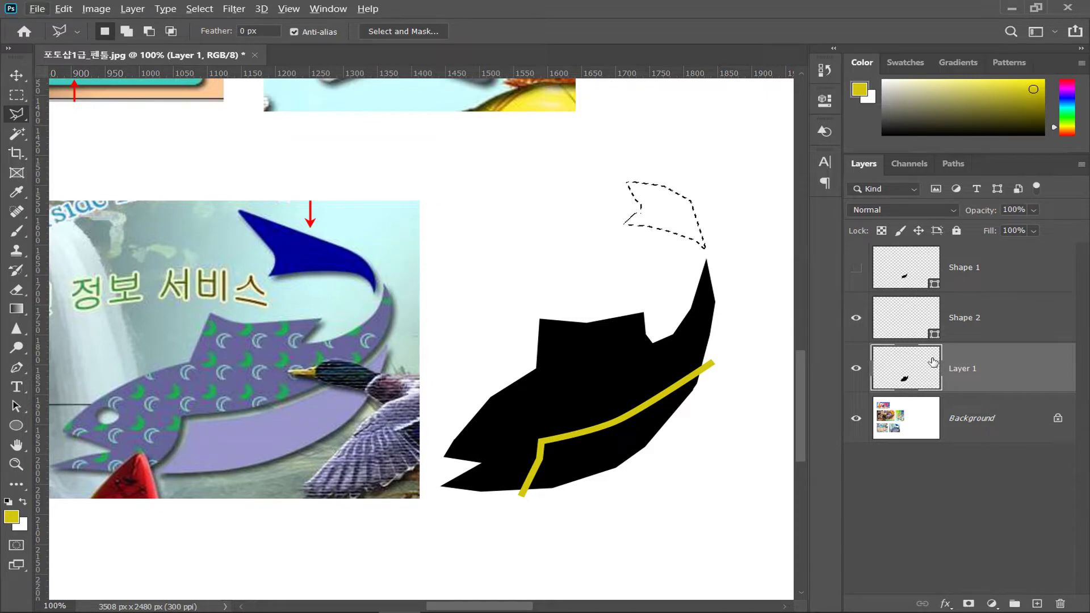
key("alt+BackSpace")
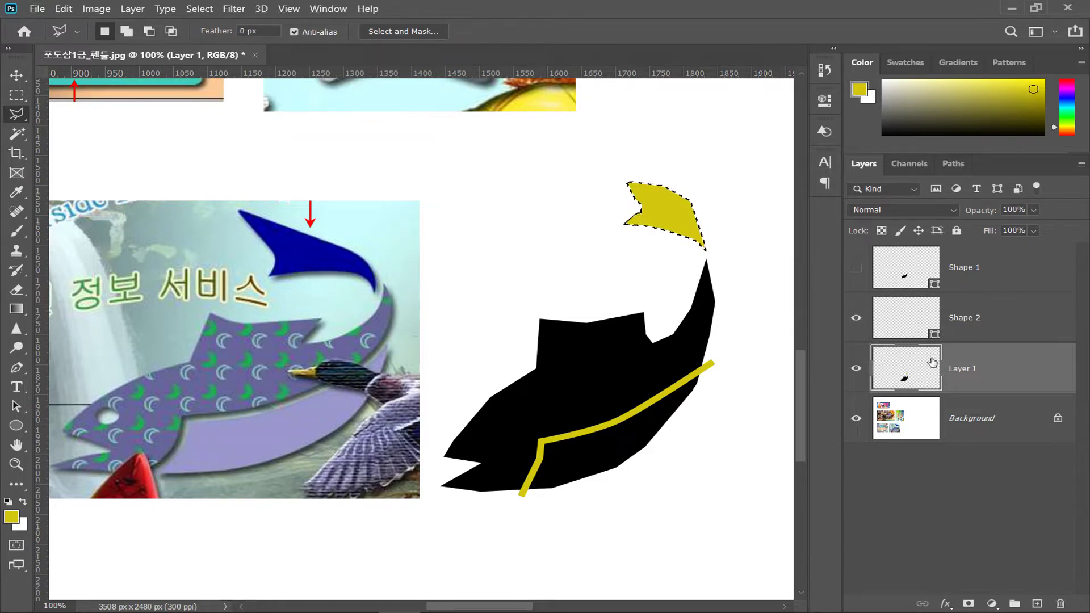
key("ctrl+d")
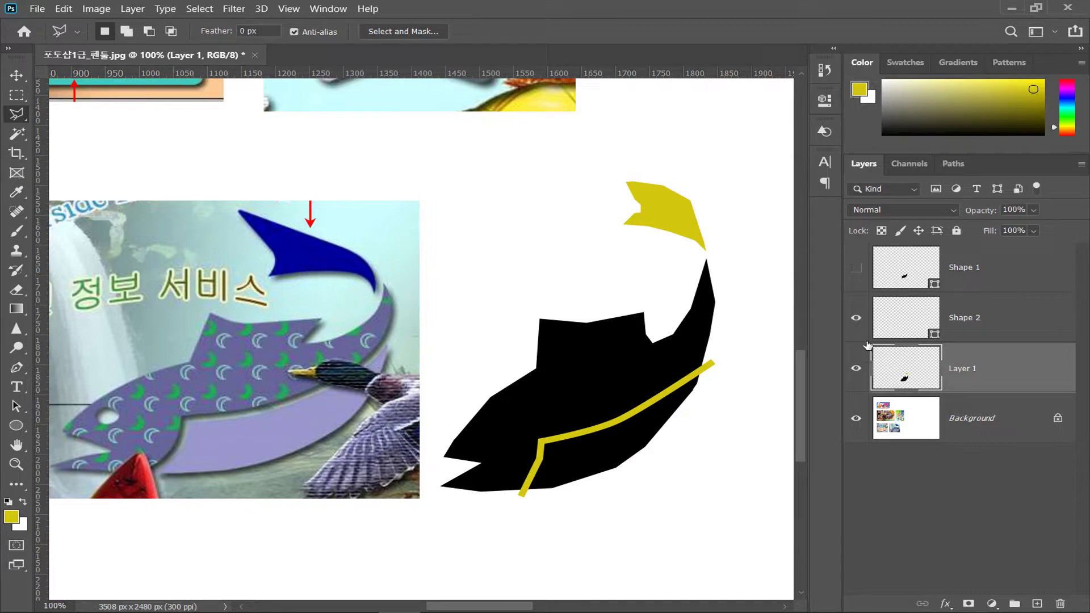
Try to load the outline of the Shape 2 line as a selection, and discard the selection.
left_click(856, 320)
left_click(856, 320)
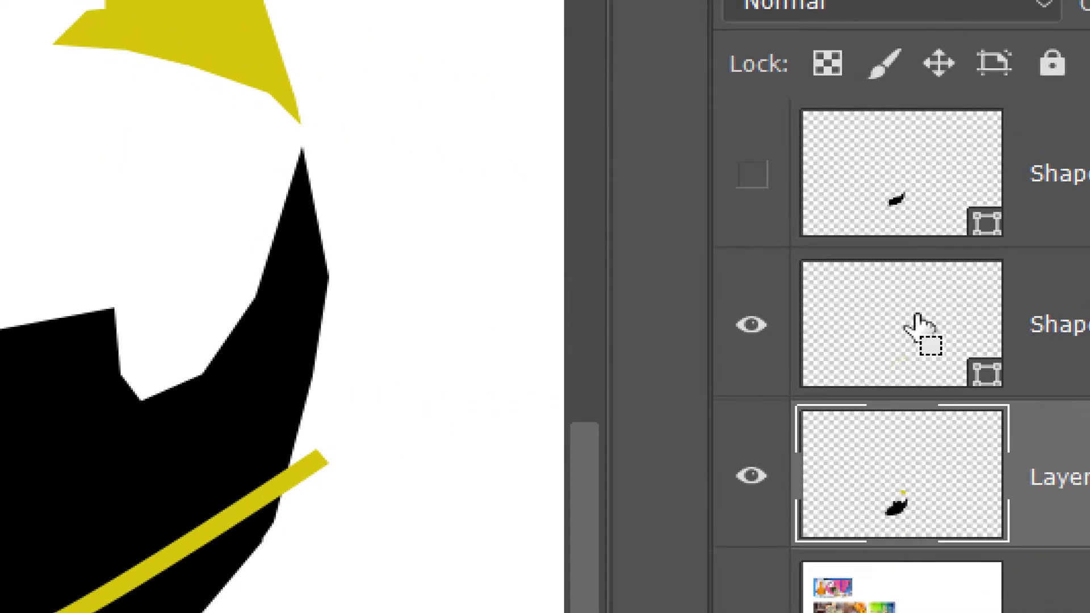
left_click(918, 321, "ctrl")
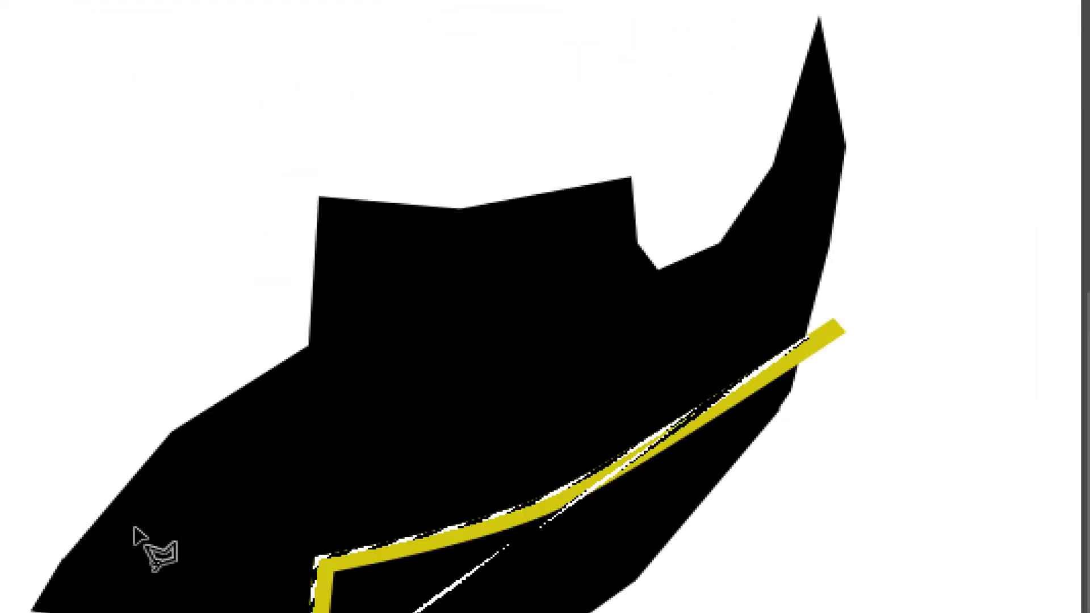
key("ctrl+d")
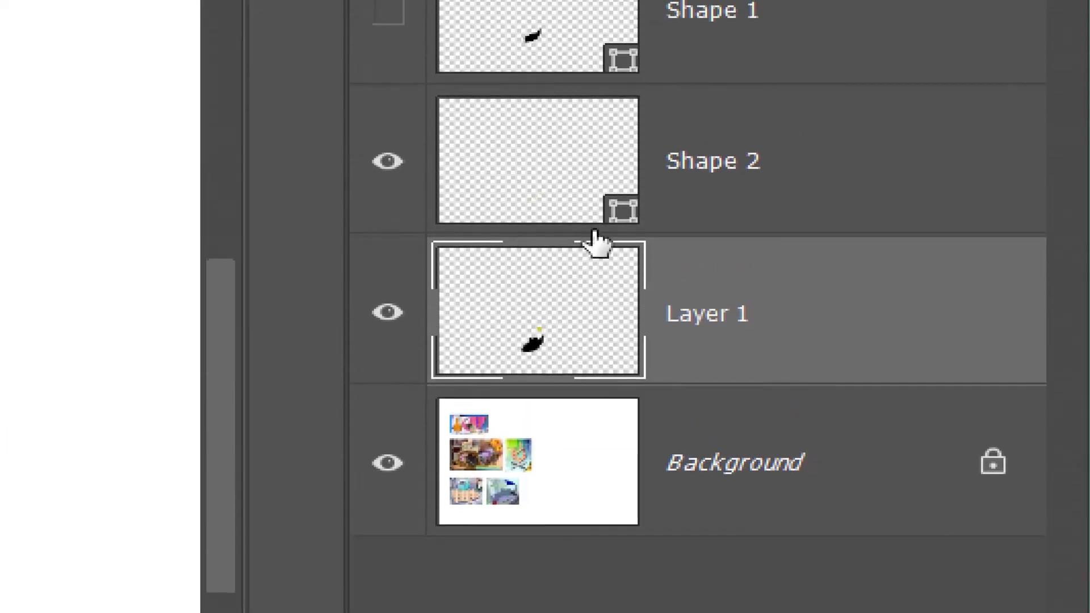
left_click(559, 176)
right_click(559, 181)
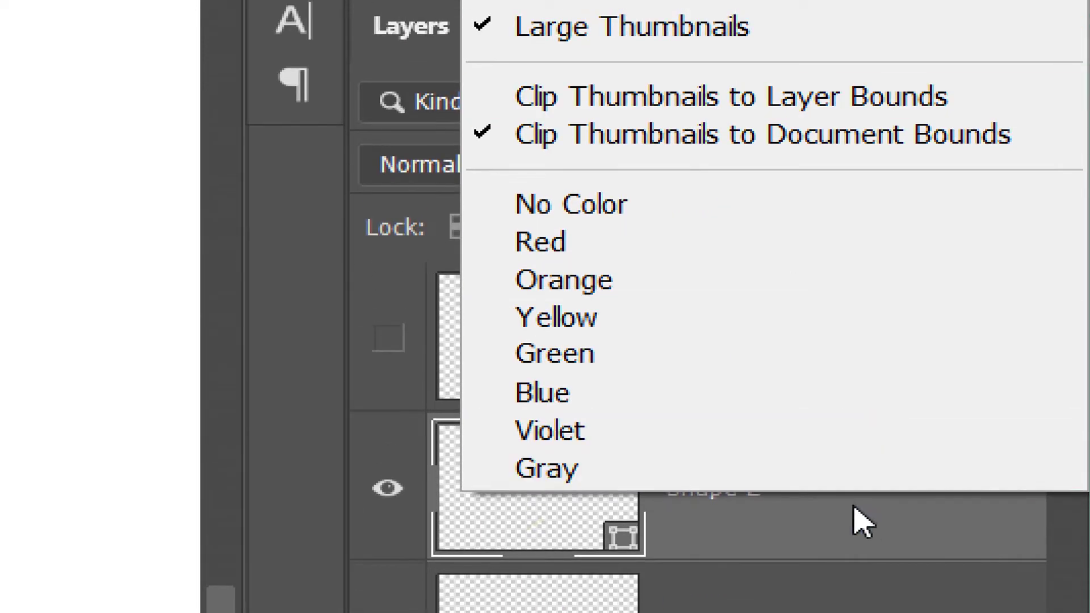
left_click(467, 540)
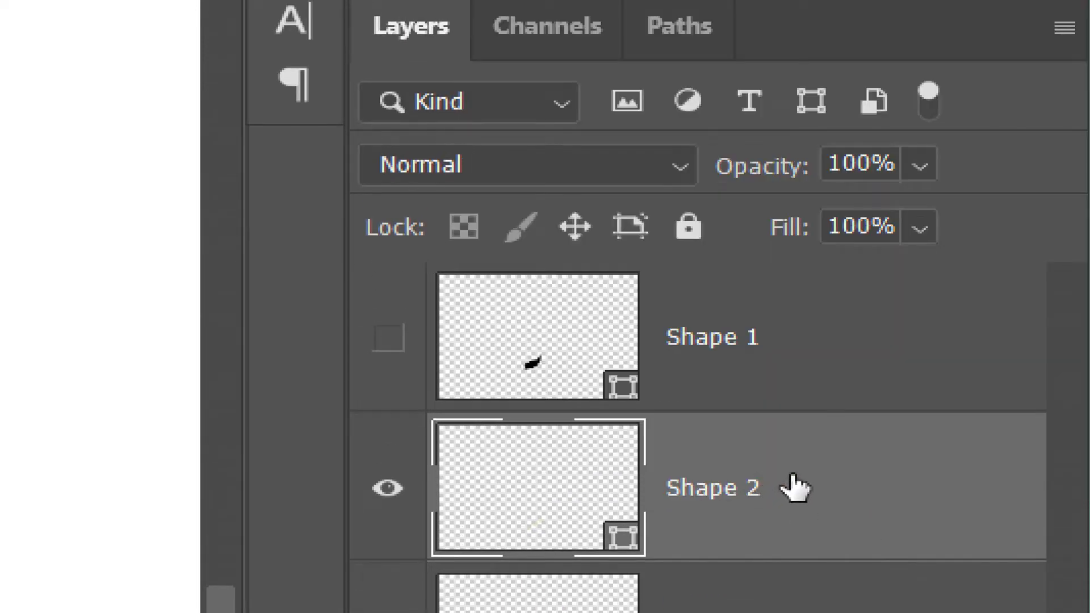
right_click(795, 487)
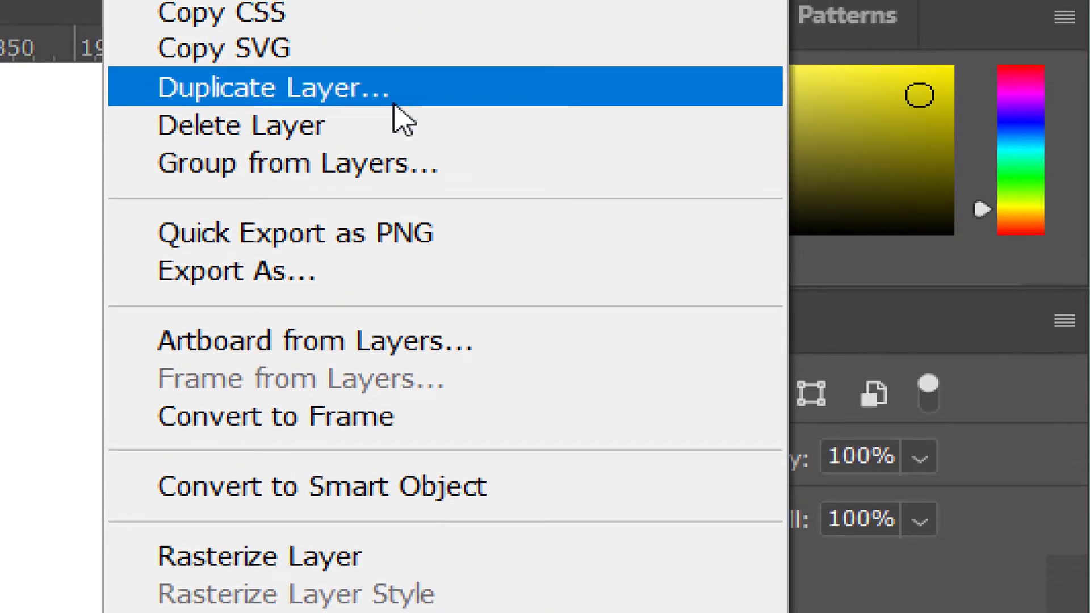
key("Escape")
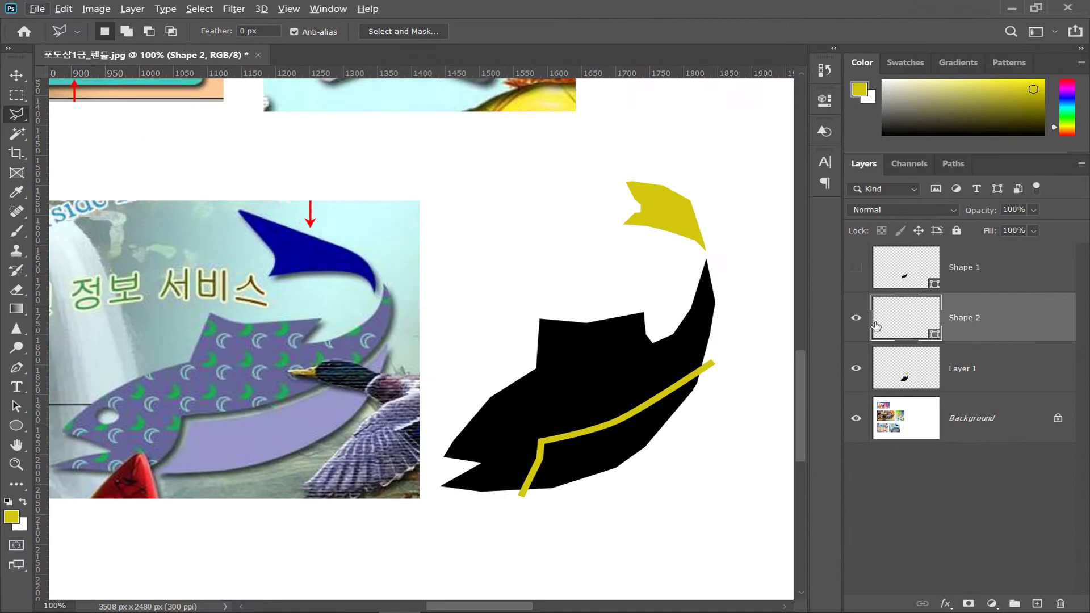
Rasterize the Shape 2 layer that holds the yellow line.
left_click(856, 325)
left_click(856, 324)
right_click(972, 323)
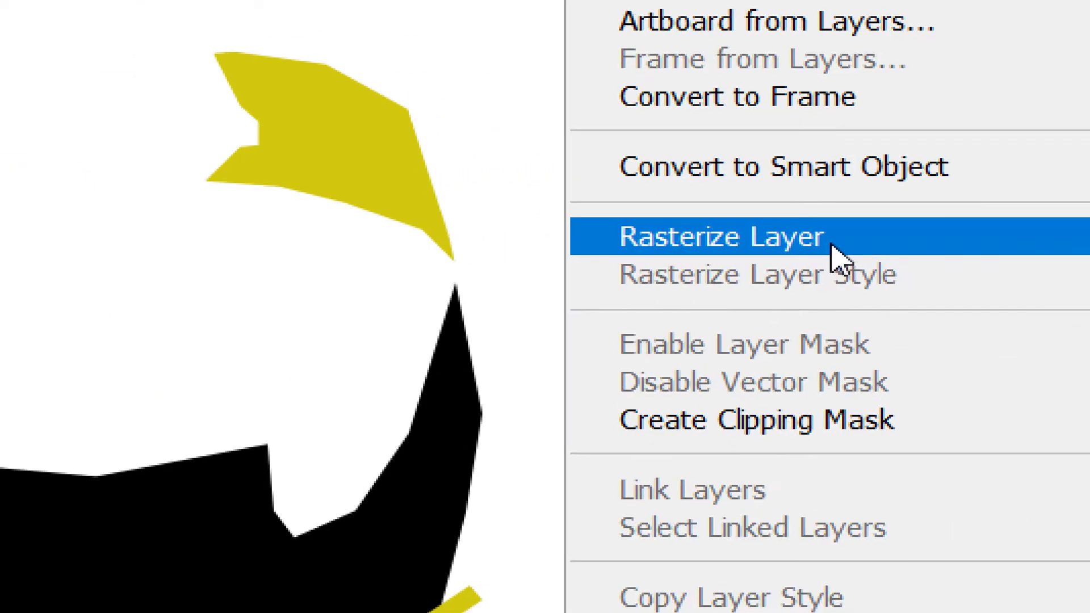
left_click(831, 245)
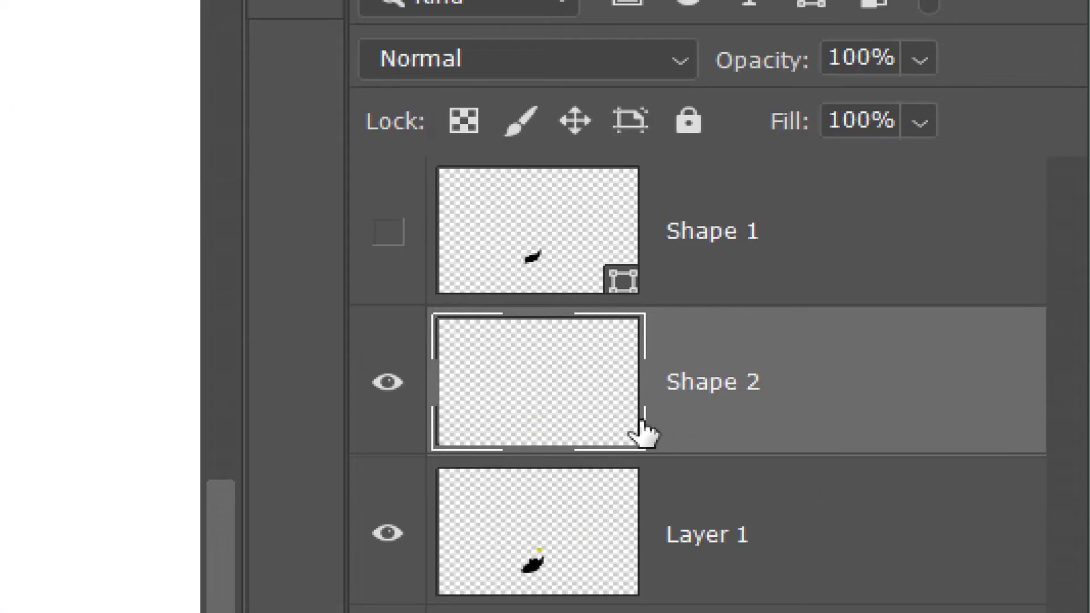
Load the Shape 2 line as a selection, hide that layer, and cut the selected strip out of the fish on Layer 1.
mouse_move(538, 397)
left_mouse_down()
mouse_move(542, 414)
mouse_move(530, 414)
left_mouse_up()
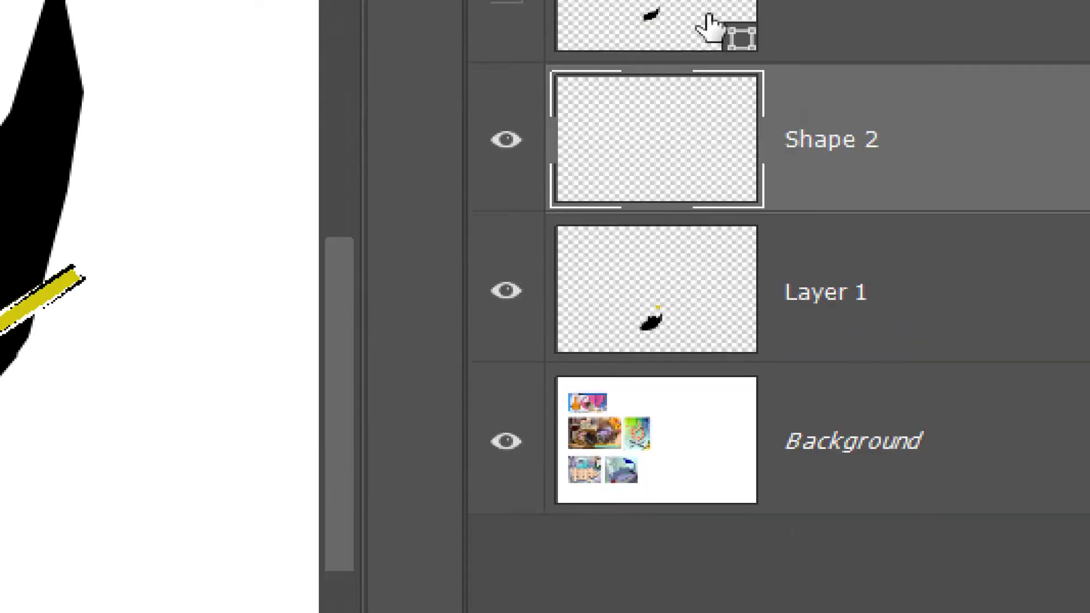
left_click(507, 139)
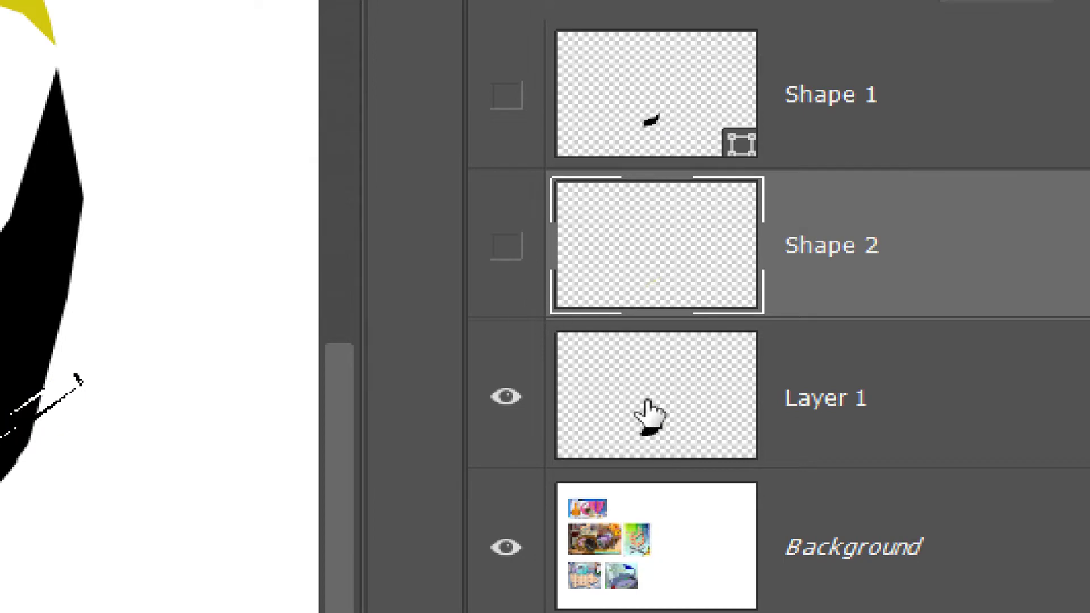
left_click(650, 414)
key("ctrl+plus")
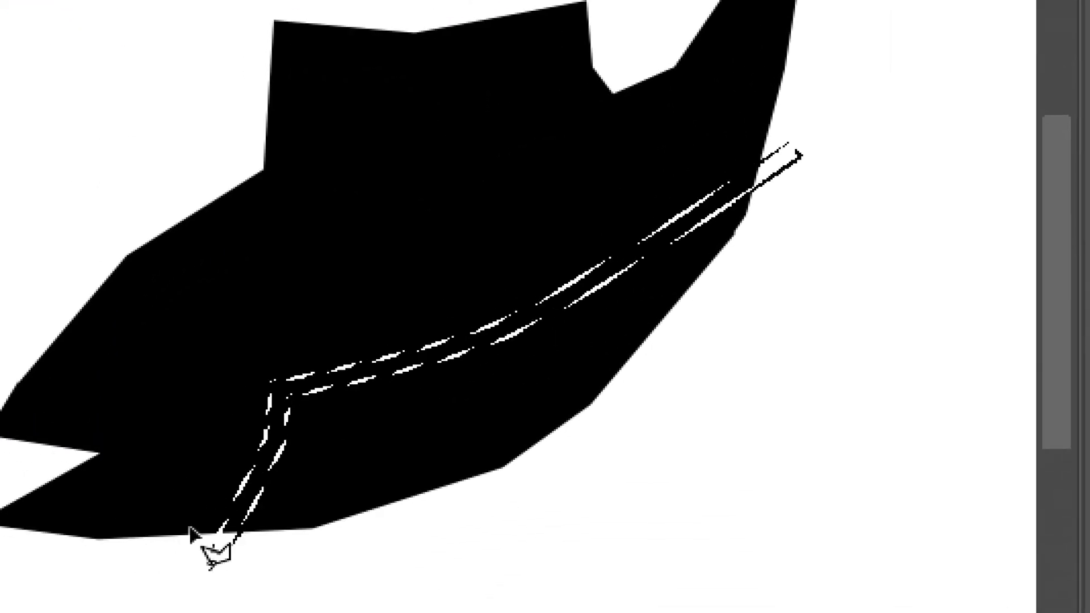
left_click(187, 531)
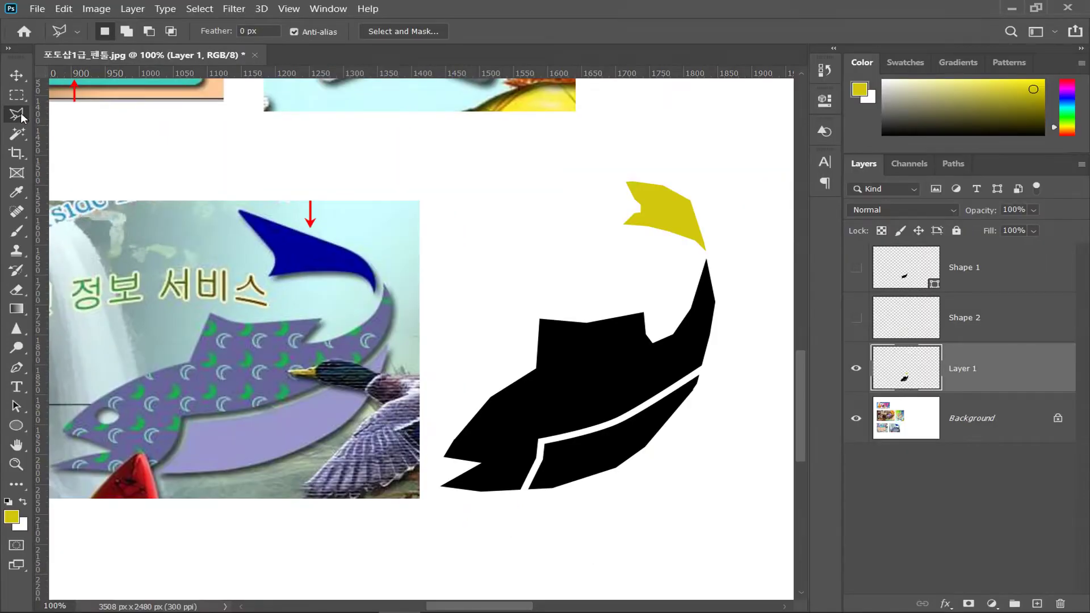
Cut a round eye out of the fish's head with the Elliptical Marquee, and load and clear a selection of Layer 1's contents.
right_click(21, 118)
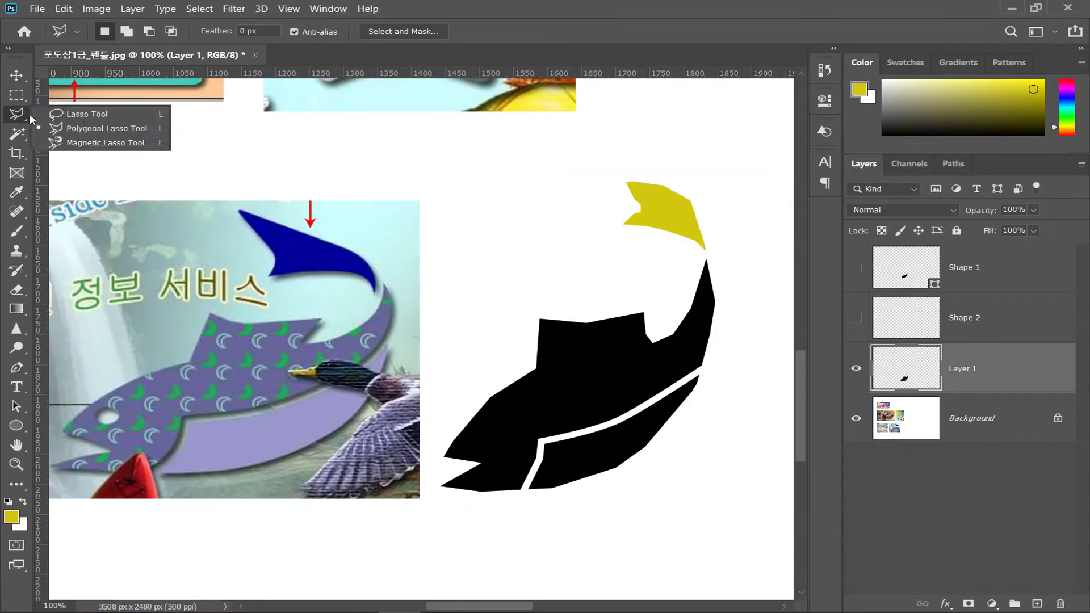
left_click(44, 129)
right_click(17, 114)
left_click(17, 95)
left_click(62, 104)
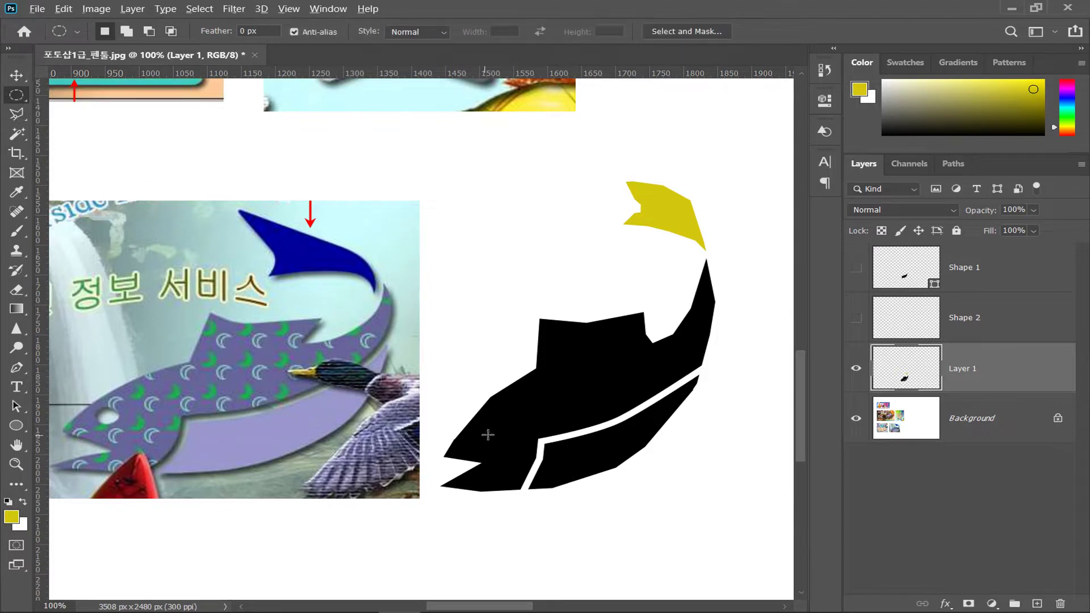
left_click_drag(495, 433, 503, 444)
left_click(905, 371, "ctrl")
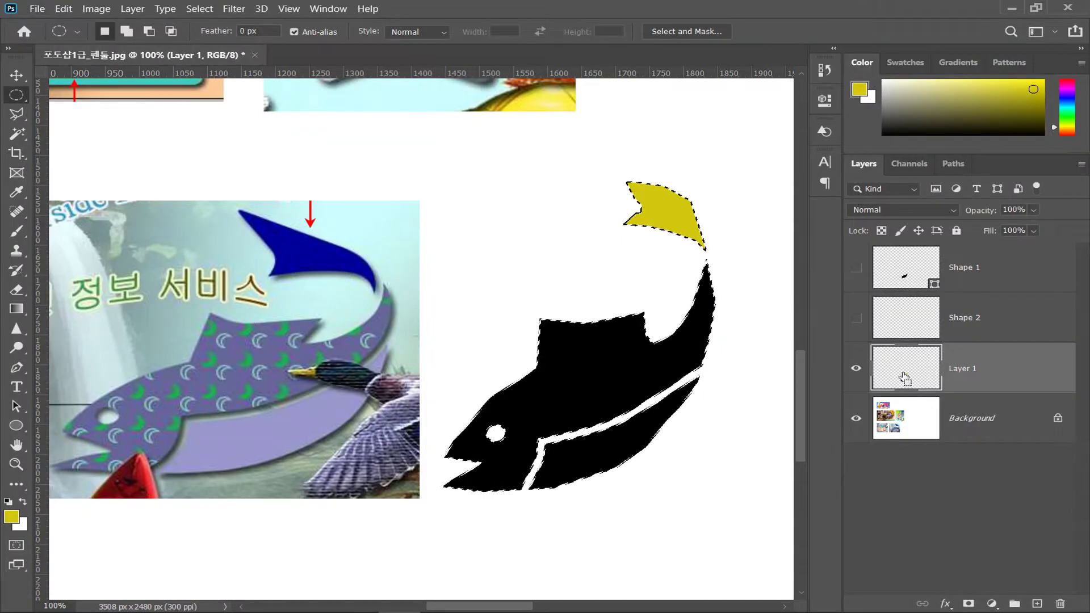
key("ctrl+d")
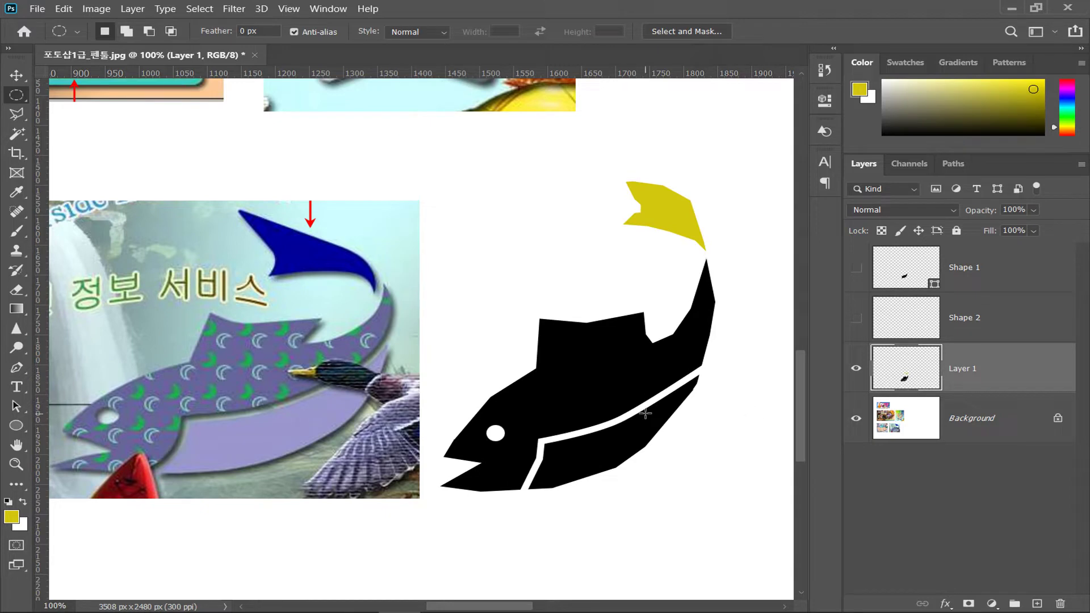
Select the fish's separate belly piece with the Magic Wand, convert the selection to a work path, and save it as 생배.
left_click(16, 134)
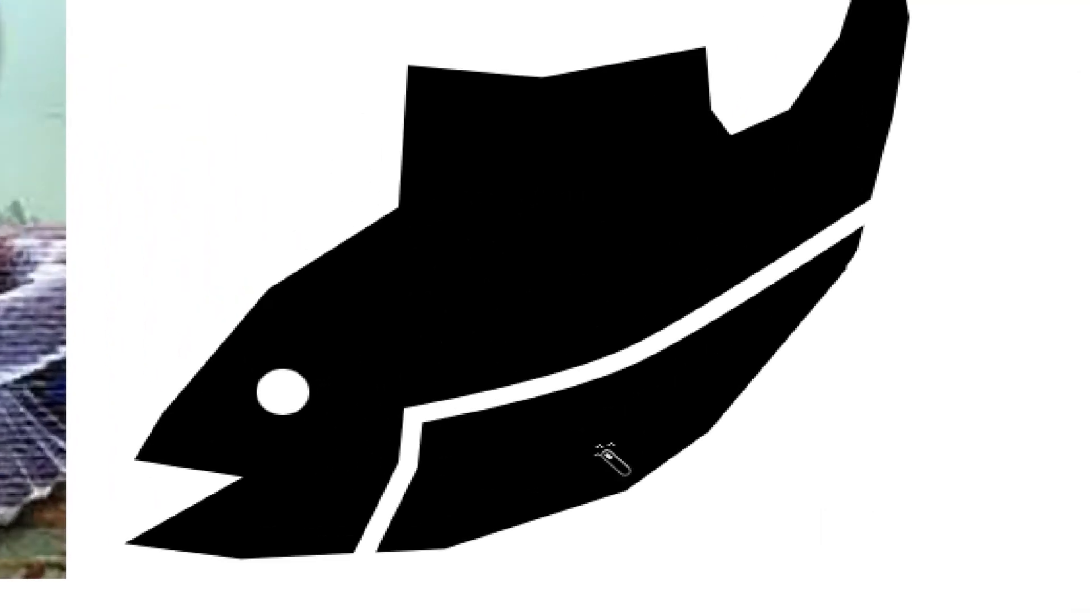
left_click(592, 438)
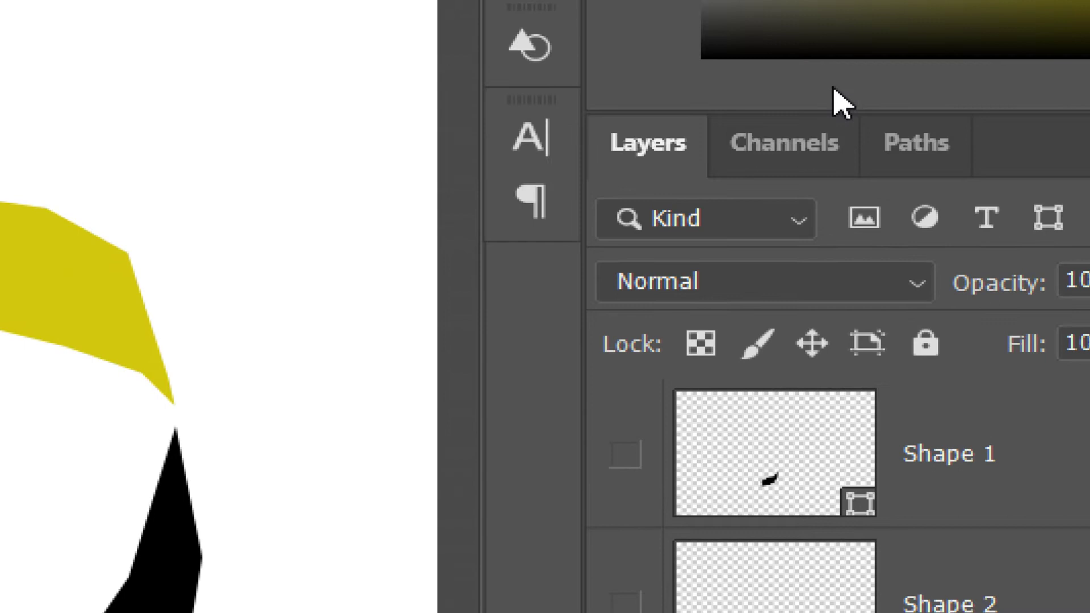
left_click(955, 152)
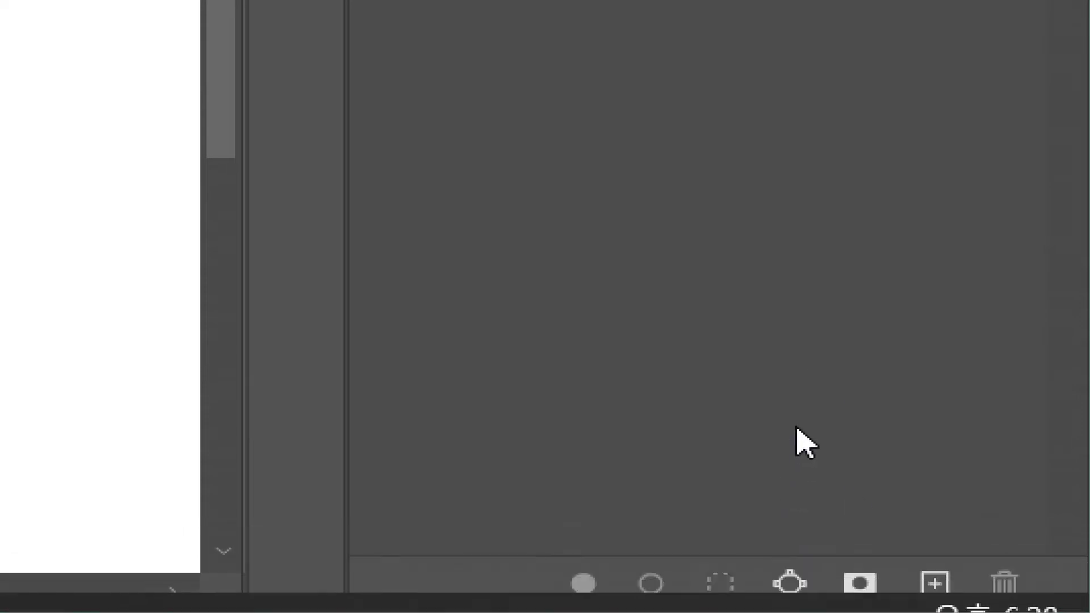
left_click(790, 584)
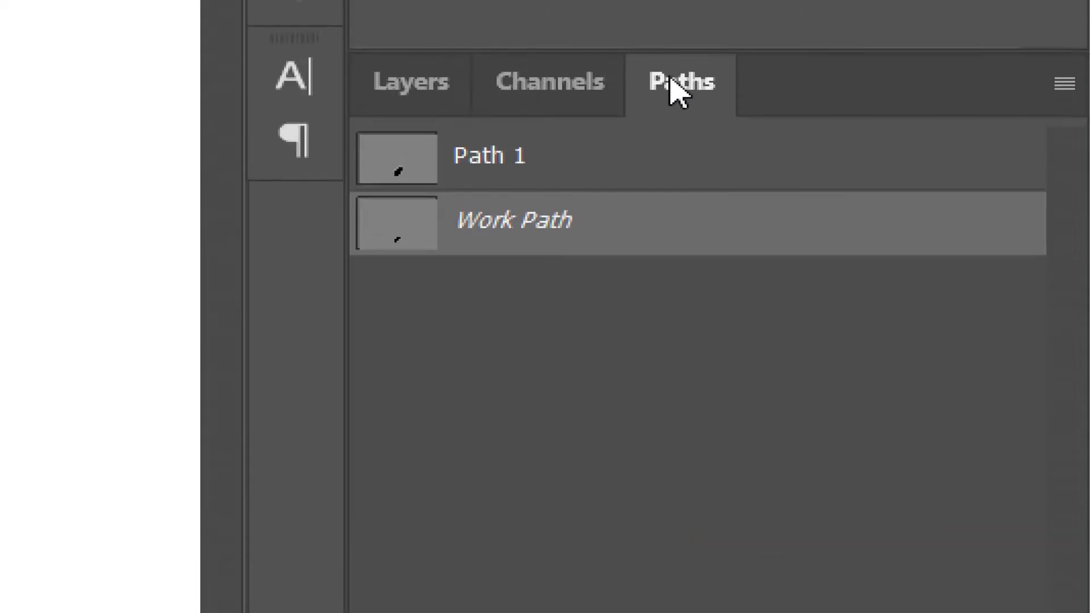
double_click(539, 224)
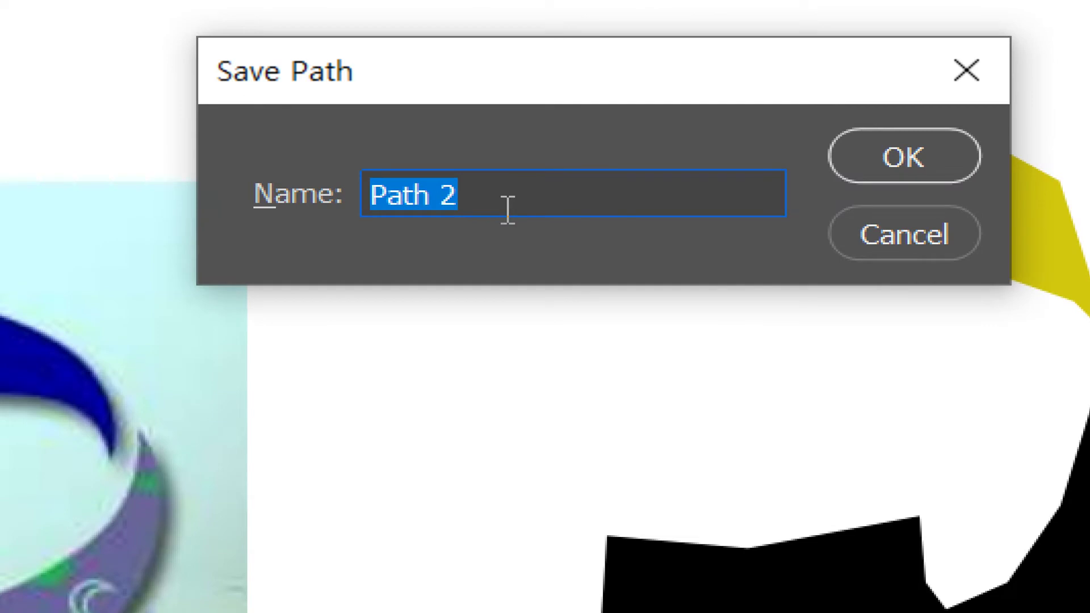
type("생ㅂ")
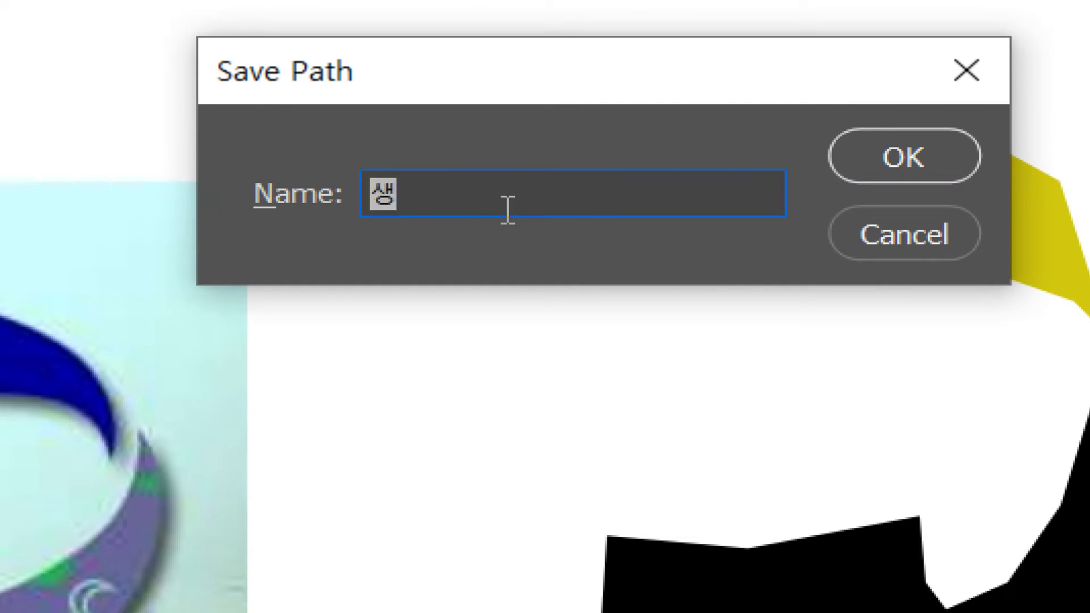
type("ㅐ")
key("Return")
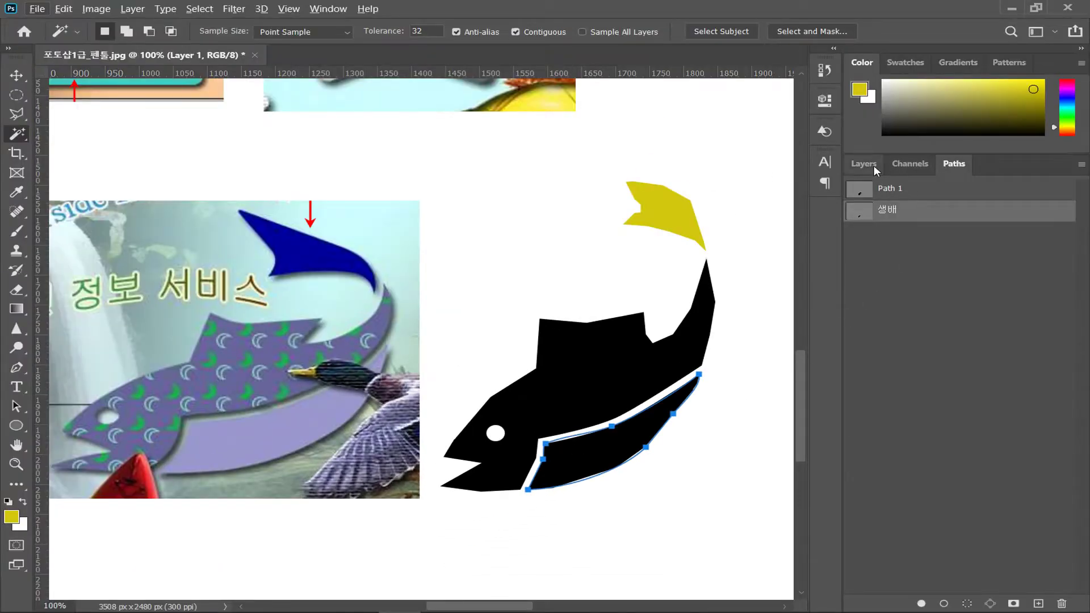
Select the fish's upper body on Layer 1 with the Magic Wand, convert the selection to a path, and save it as 생위.
left_click(864, 164)
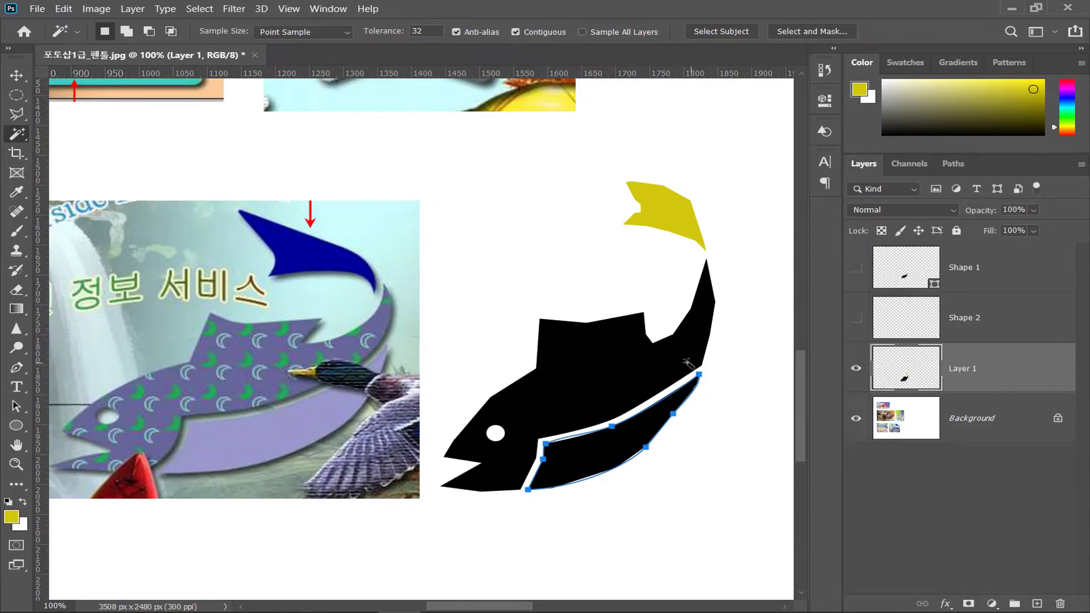
left_click(611, 373)
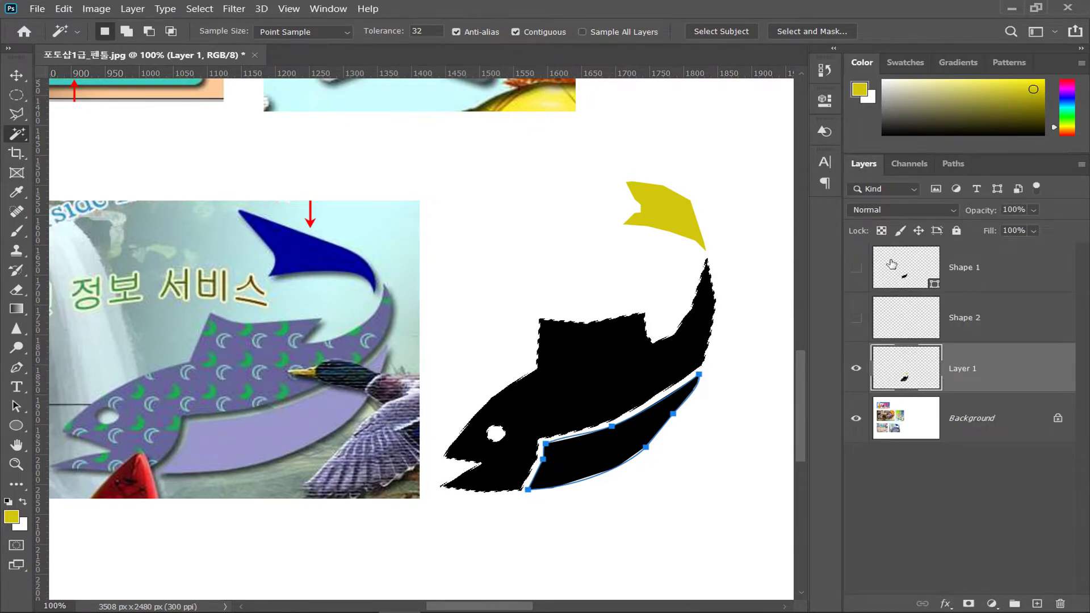
left_click(915, 164)
left_click(953, 165)
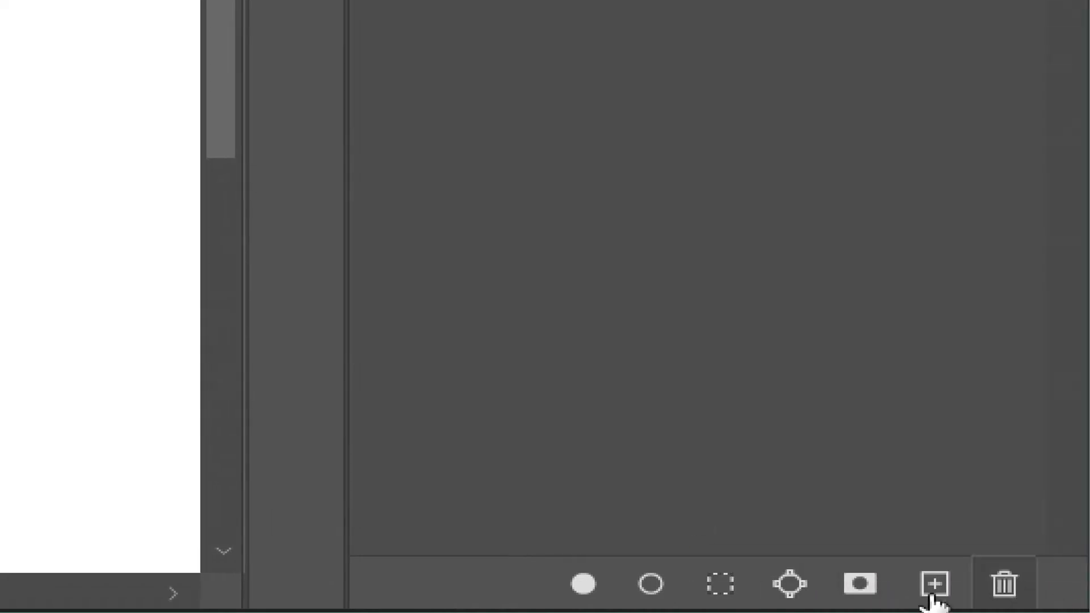
left_click(788, 585)
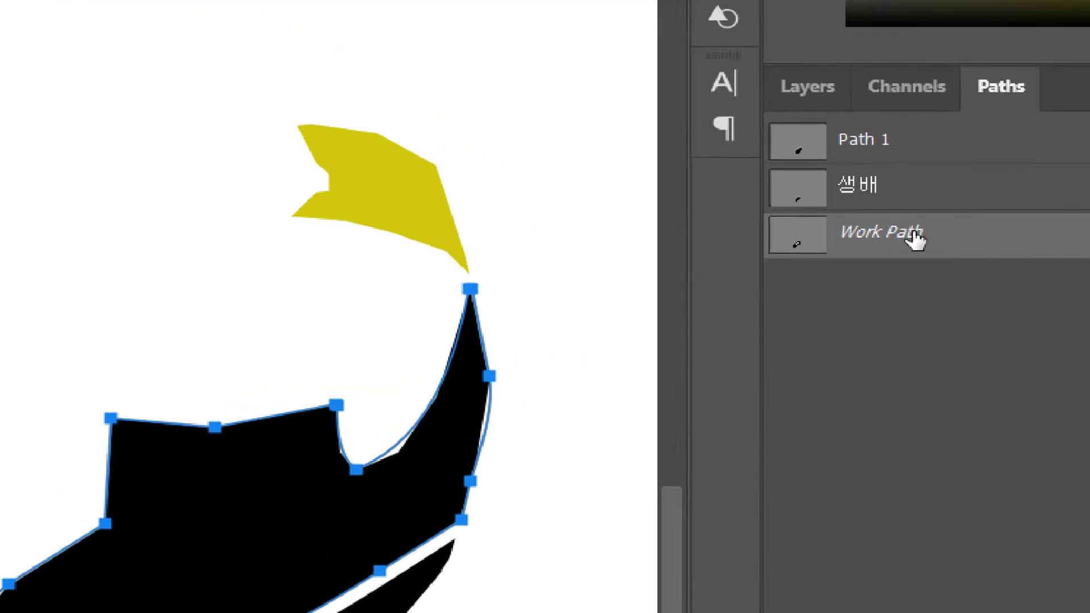
double_click(922, 236)
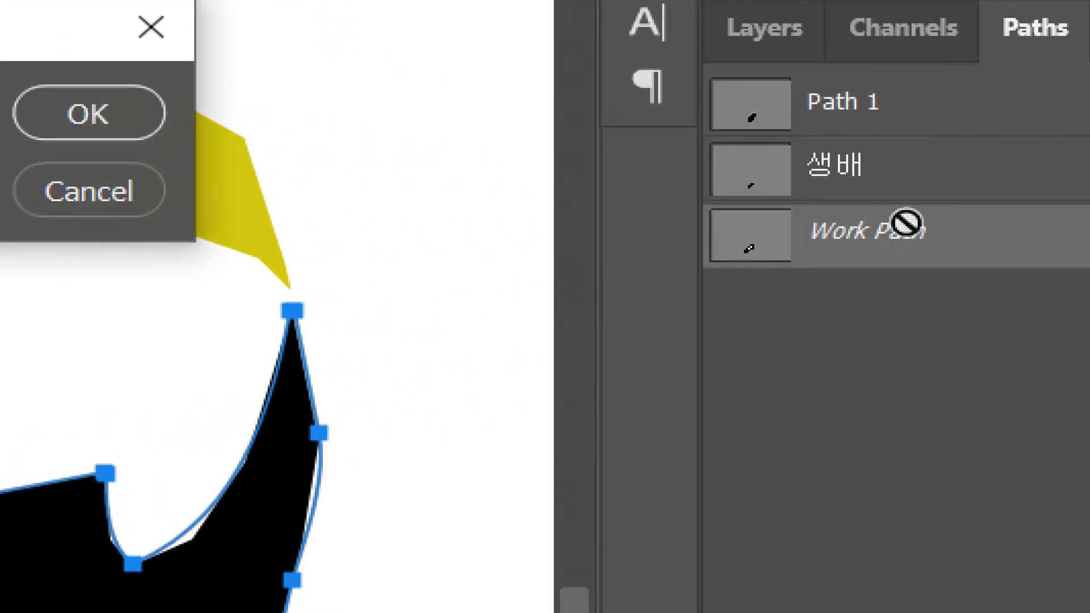
type("생ㄹ")
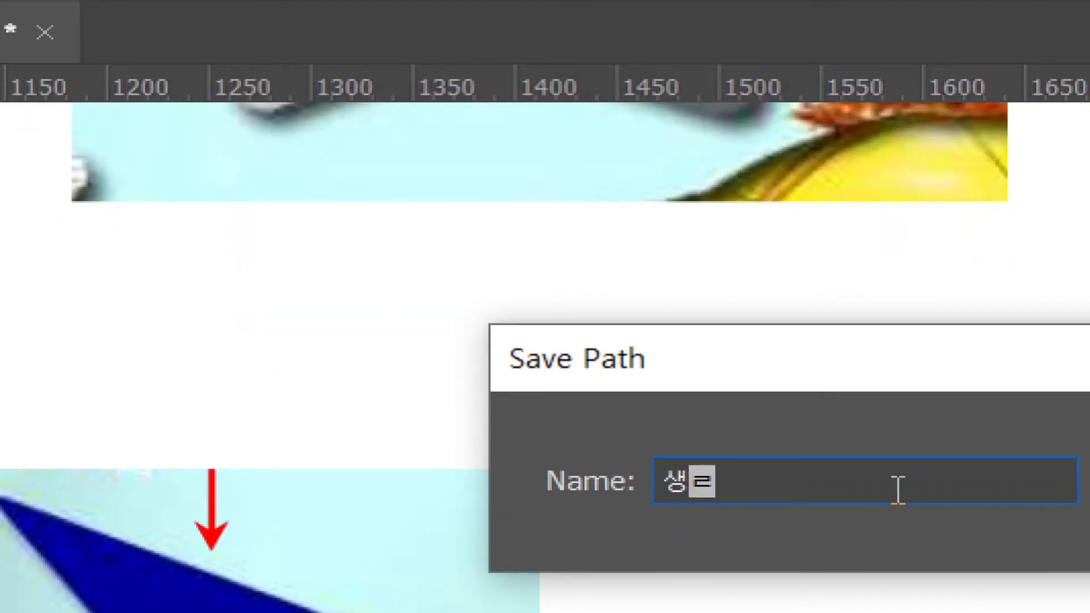
type("우")
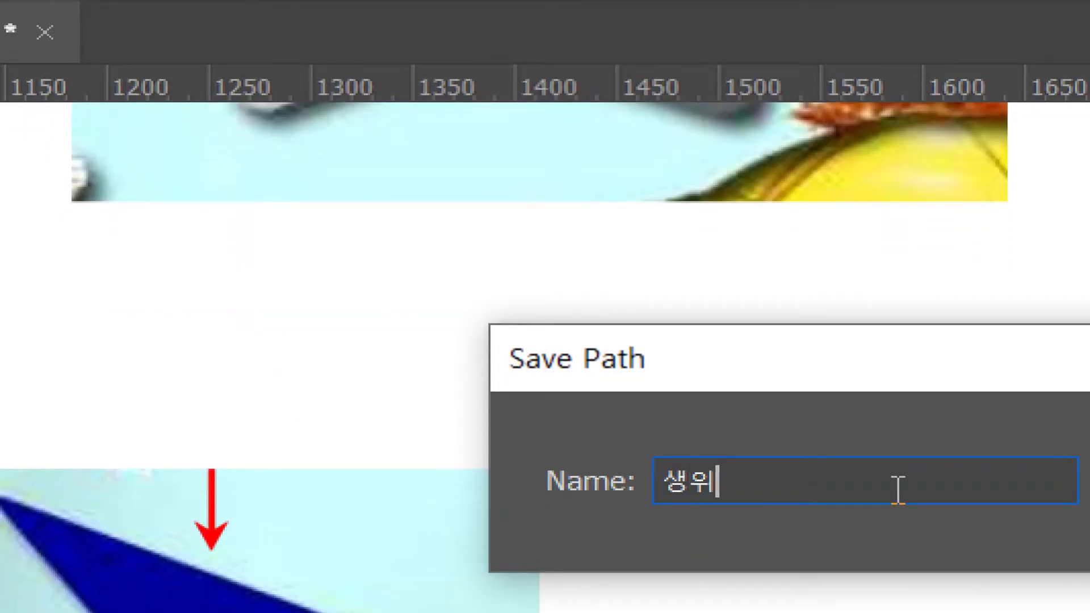
key("Return")
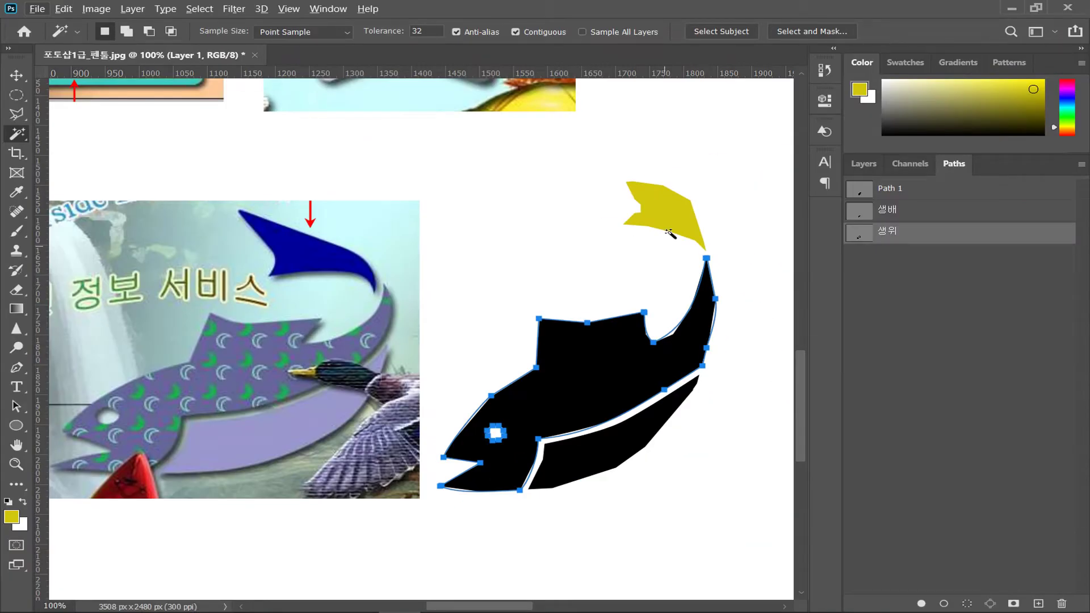
Select the yellow tail fin with the Magic Wand, convert the selection to a work path, and save it as 꼬.
left_click(669, 233)
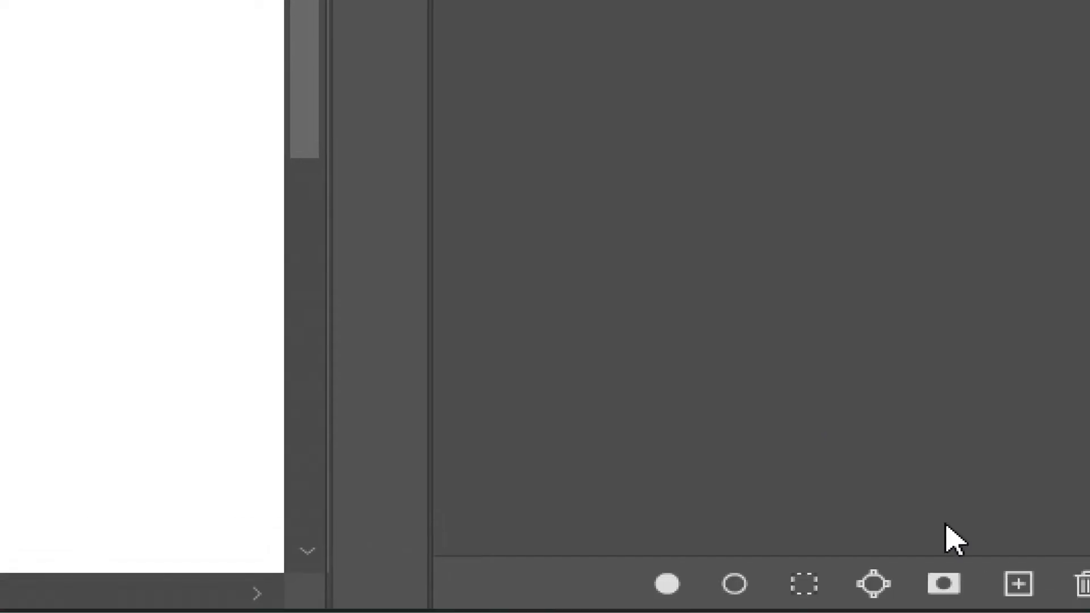
left_click(877, 581)
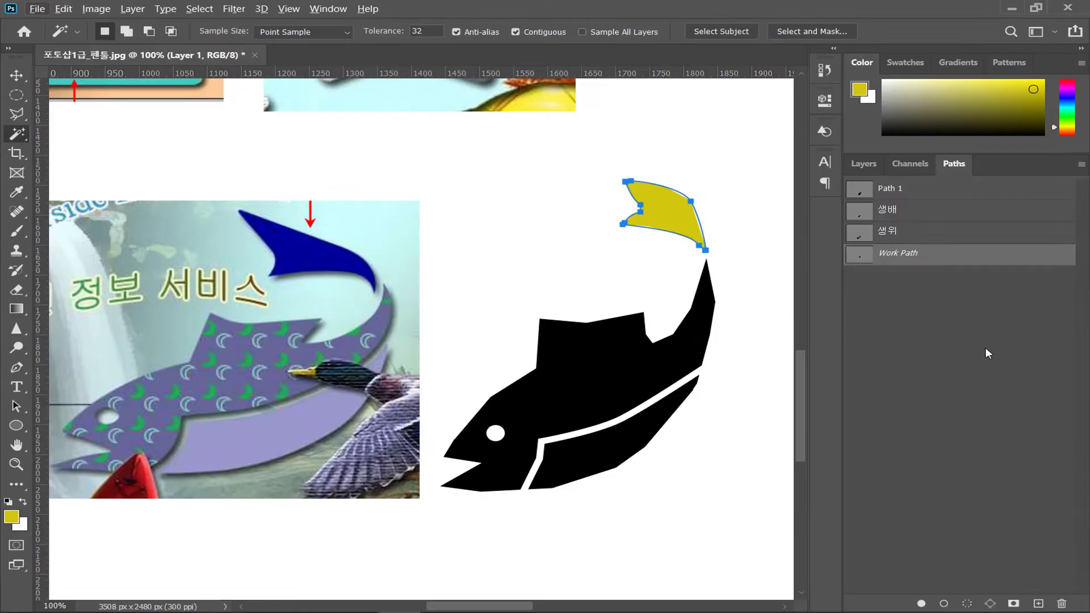
double_click(905, 259)
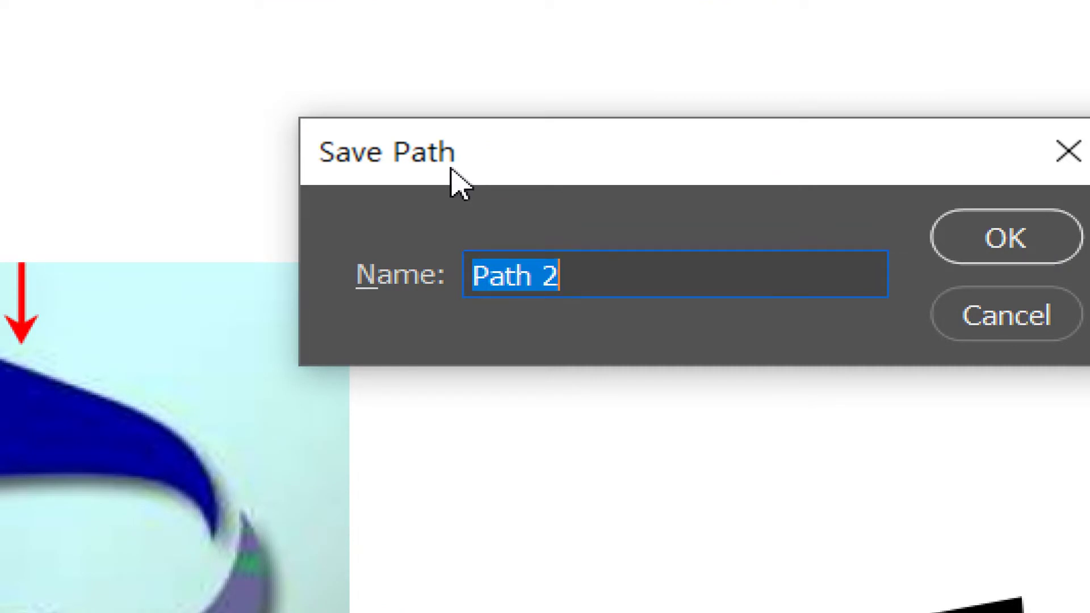
type("꼬")
key("Return")
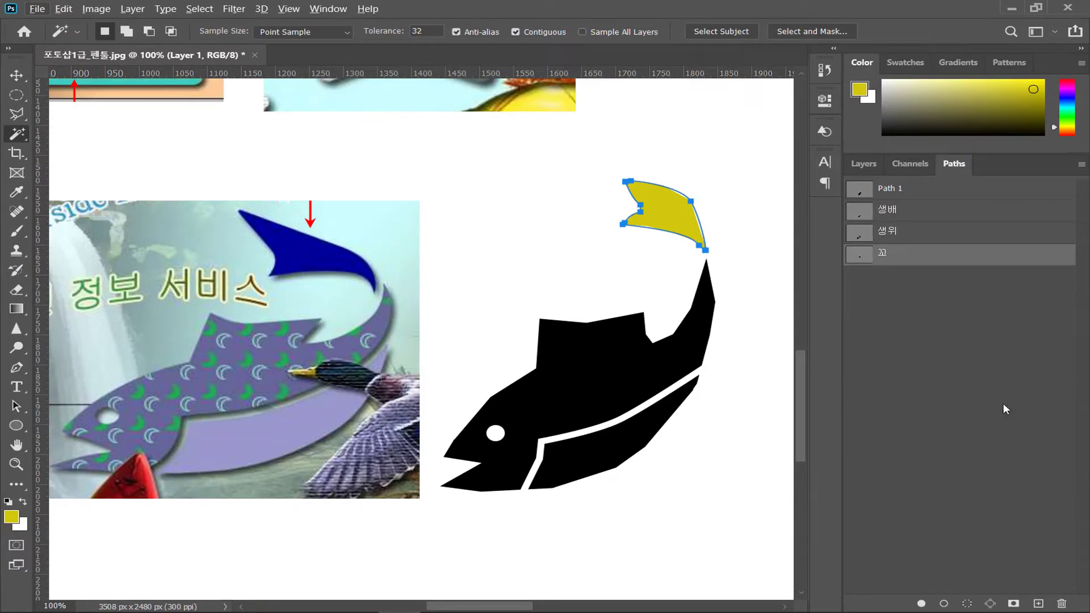
Display the saved 꼬 path on the canvas and hide Layer 1 to show the outline alone.
left_click(1002, 404)
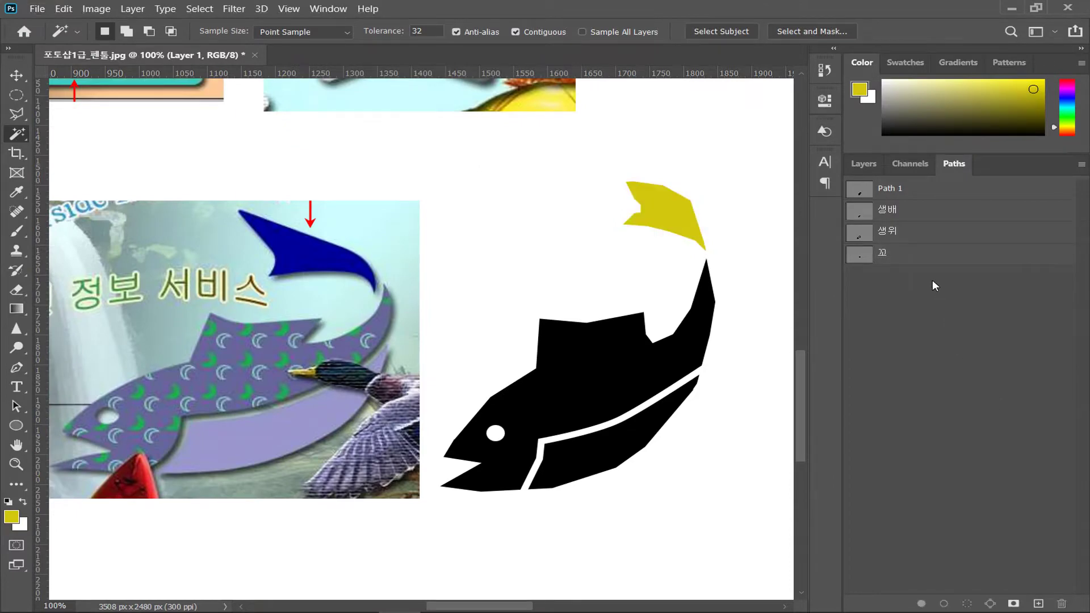
left_click(920, 261)
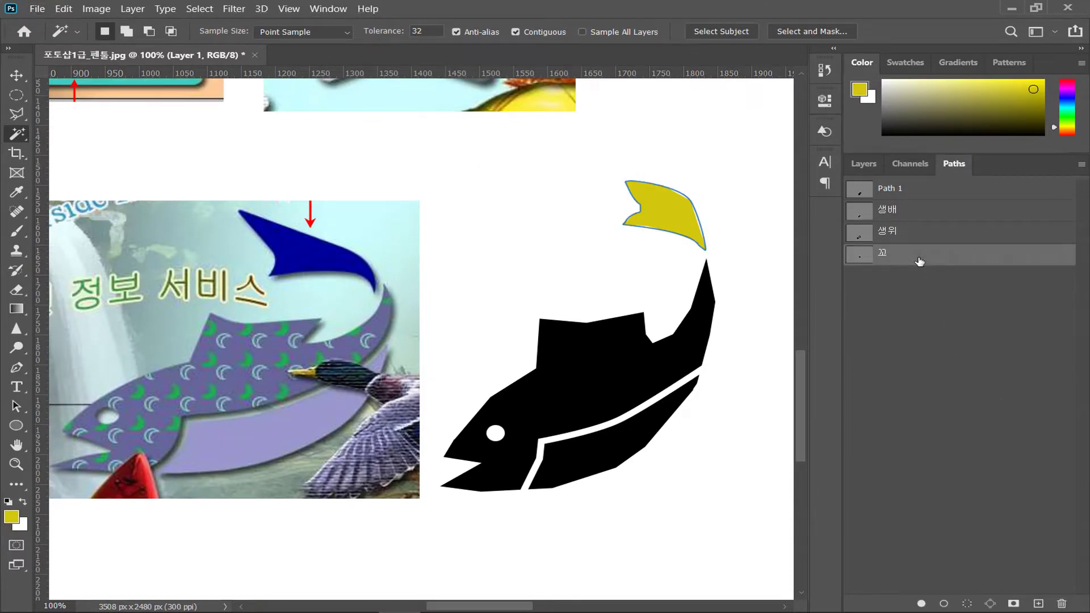
left_click(864, 165)
left_click(857, 371)
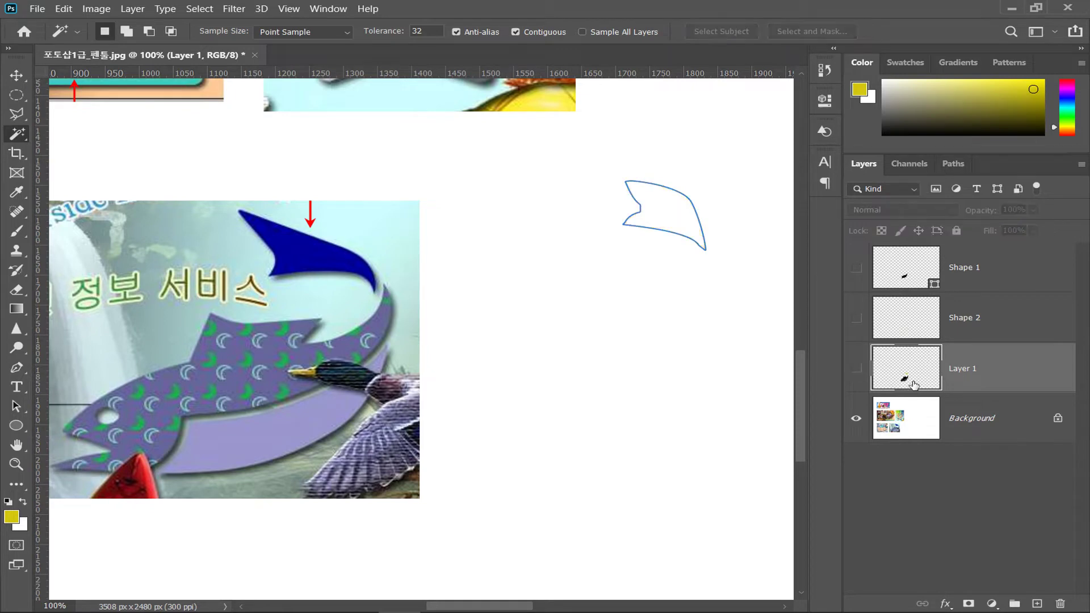
Select the hidden Shape 1, Shape 2 and Layer 1 layers and put them in a group.
left_click(965, 322)
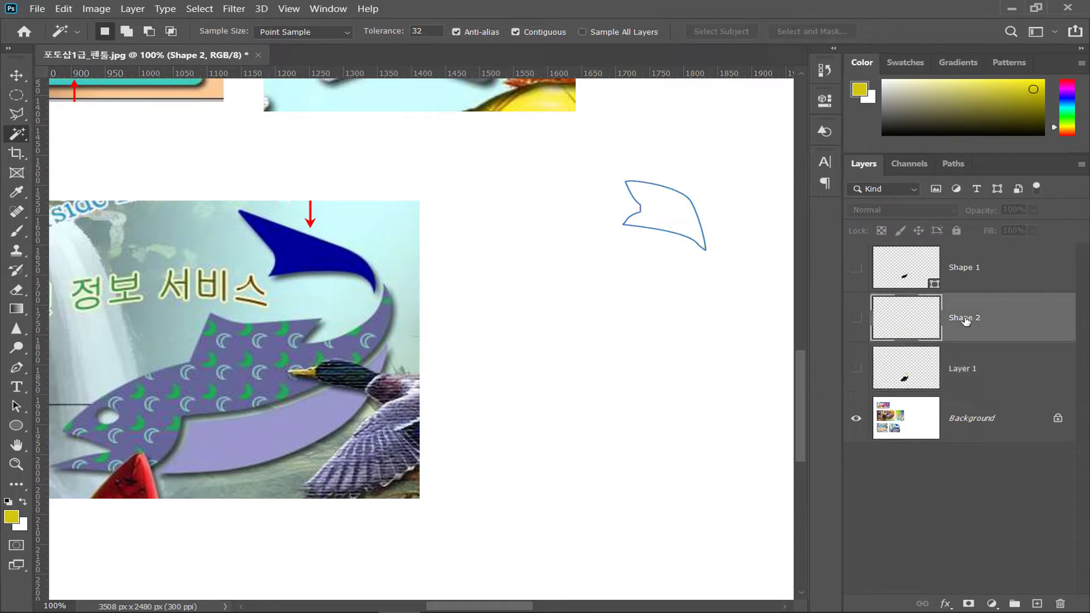
left_click(967, 371, "shift")
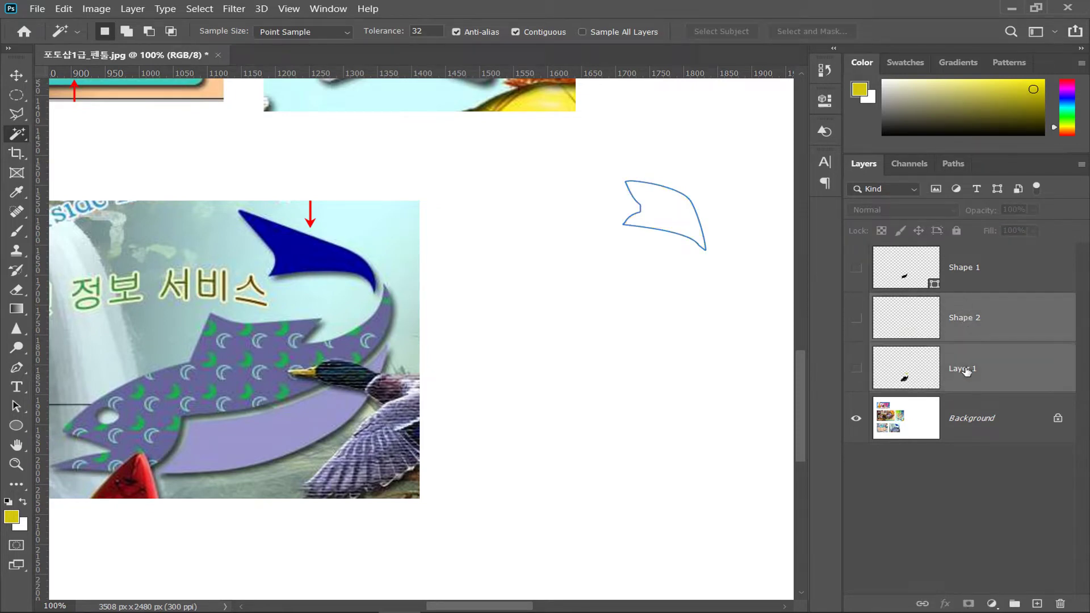
left_click(974, 276)
left_click(973, 325)
left_click(966, 370, "shift")
key("Delete")
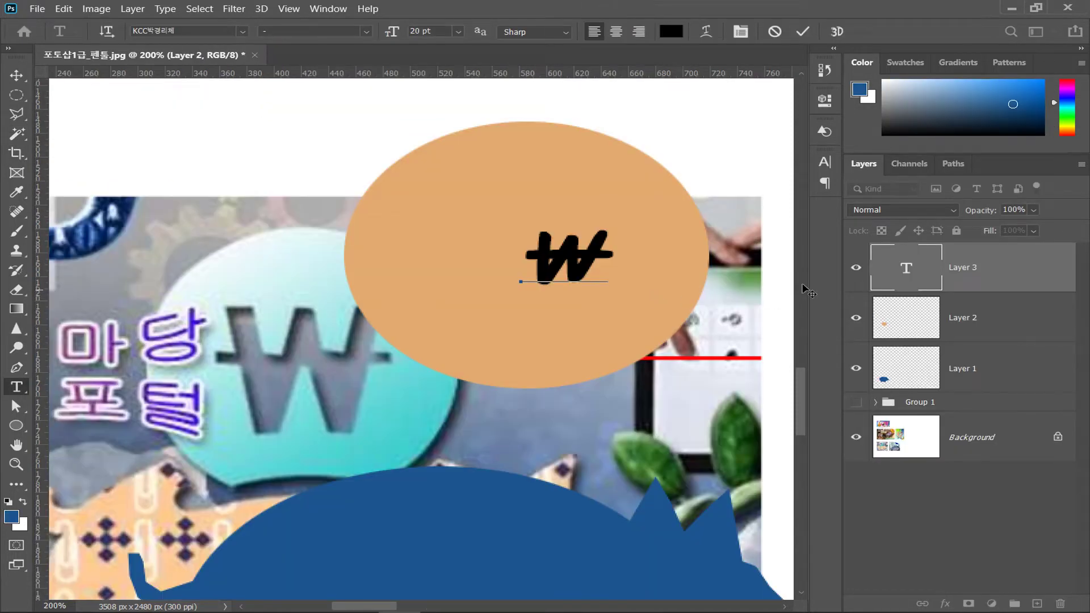
Commit the ₩ text and move the blue pig and the orange ellipse with its ₩ symbol away from the example badge.
left_click(906, 272)
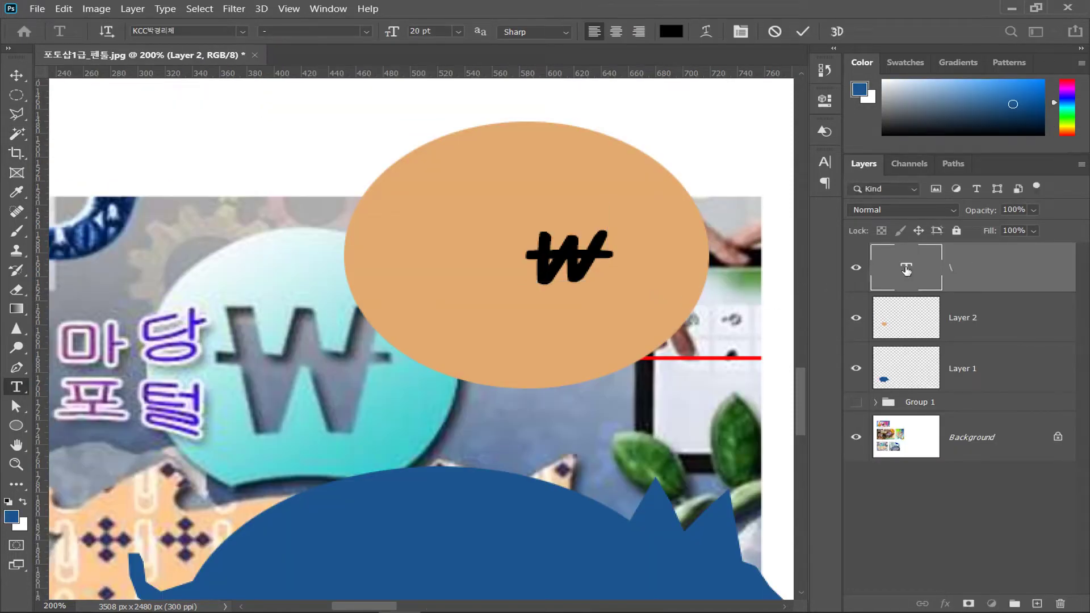
key("ctrl+minus")
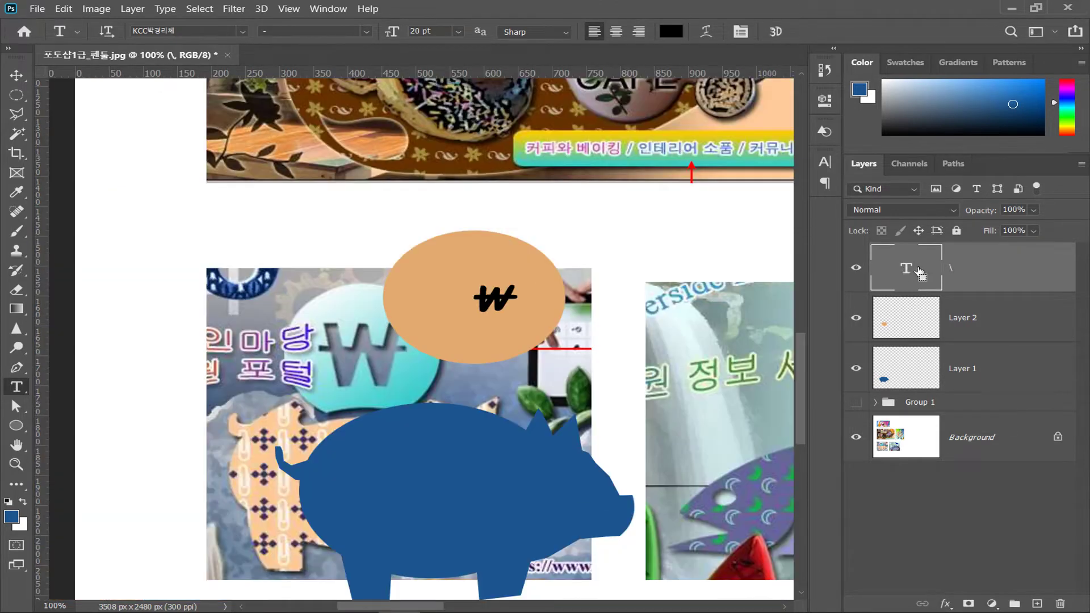
left_click(17, 75)
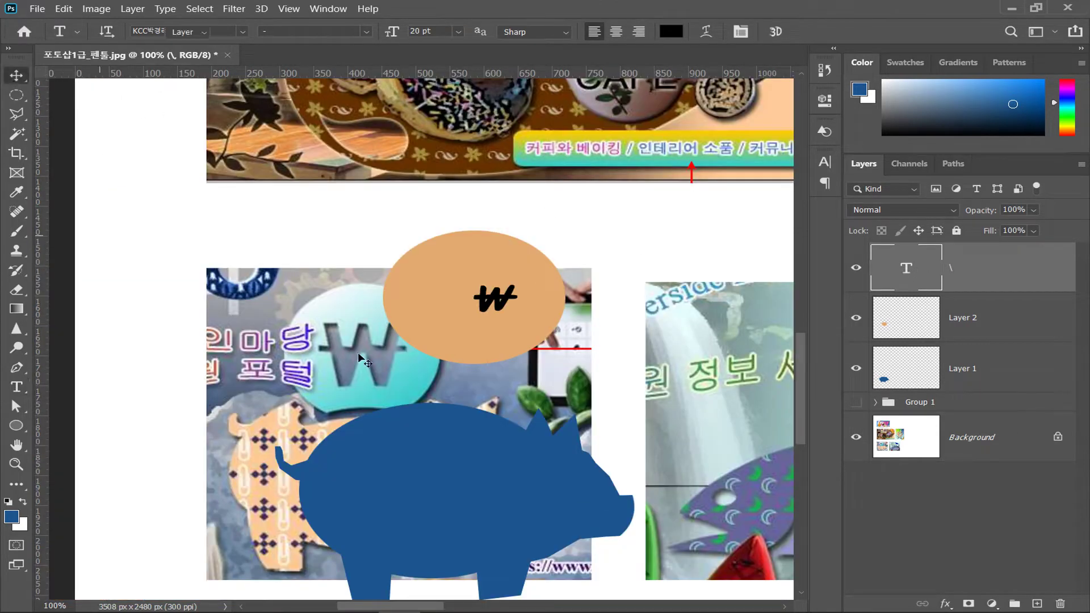
left_click_drag(478, 472, 499, 441)
left_click_drag(495, 306, 563, 321)
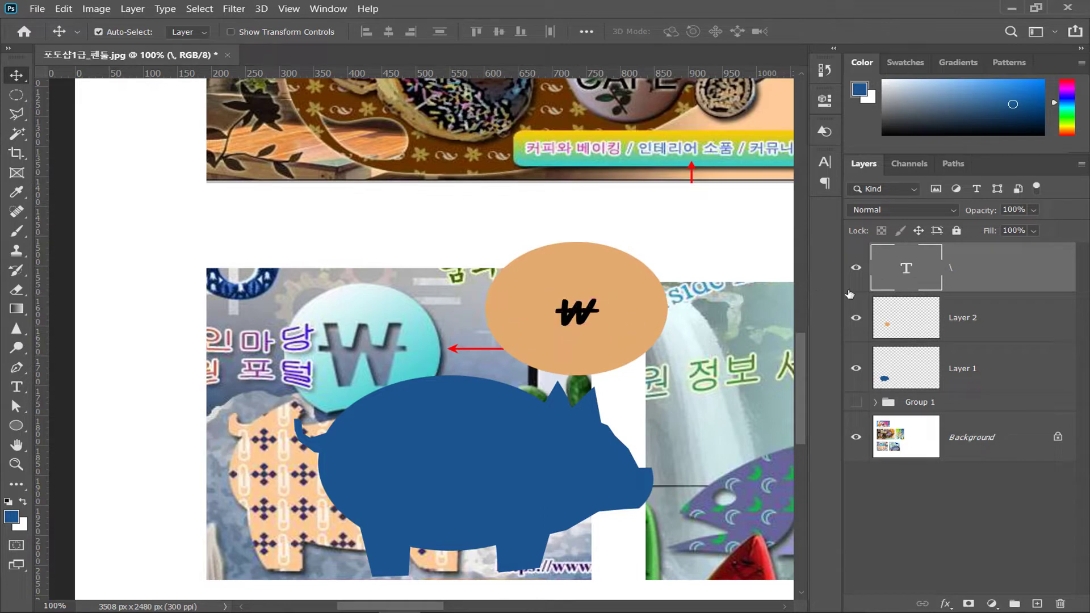
Enlarge the ₩ symbol inside the orange ellipse with Free Transform.
key("ctrl")
key("ctrl+t")
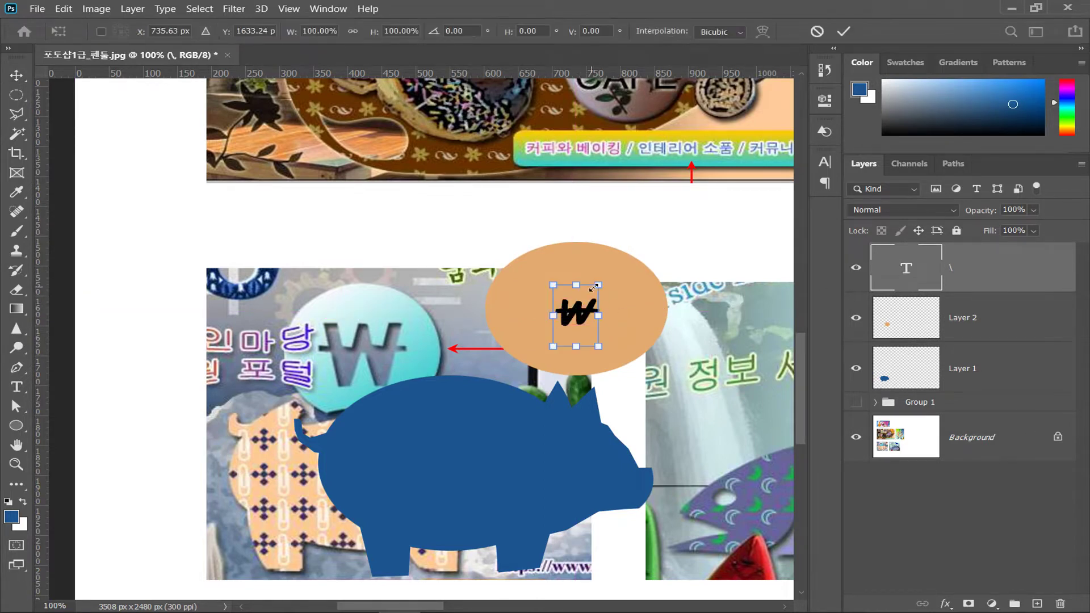
left_click_drag(606, 282, 651, 270)
key("Return")
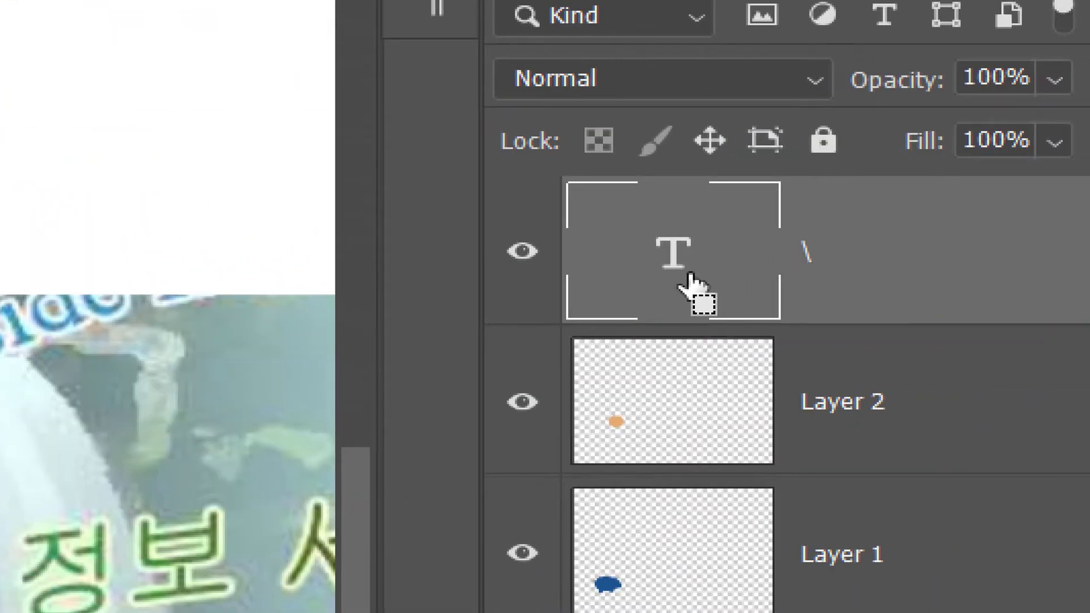
Load the ₩ text outline as a selection, hide the text layer, cut the symbol out of the ellipse on Layer 2, and deselect.
left_click(523, 255)
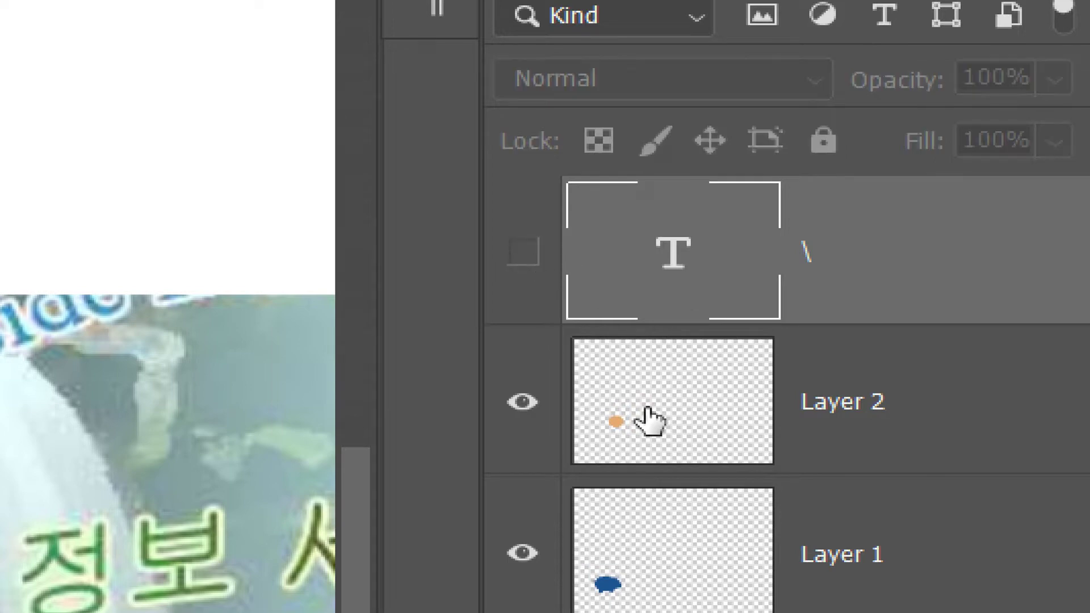
left_click(647, 414)
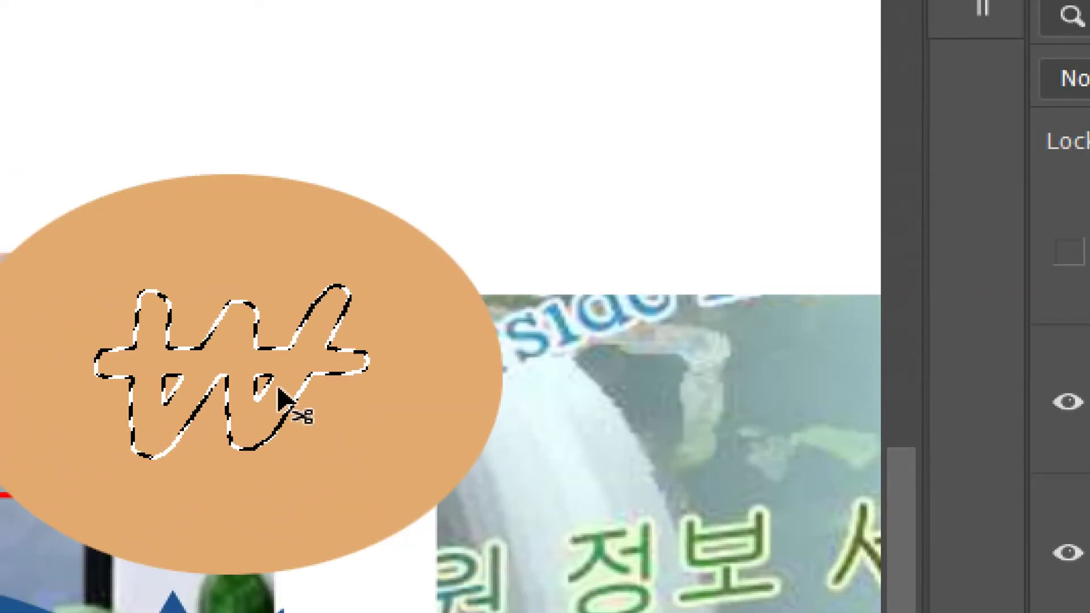
key("Delete")
left_click(282, 400)
key("ctrl+d")
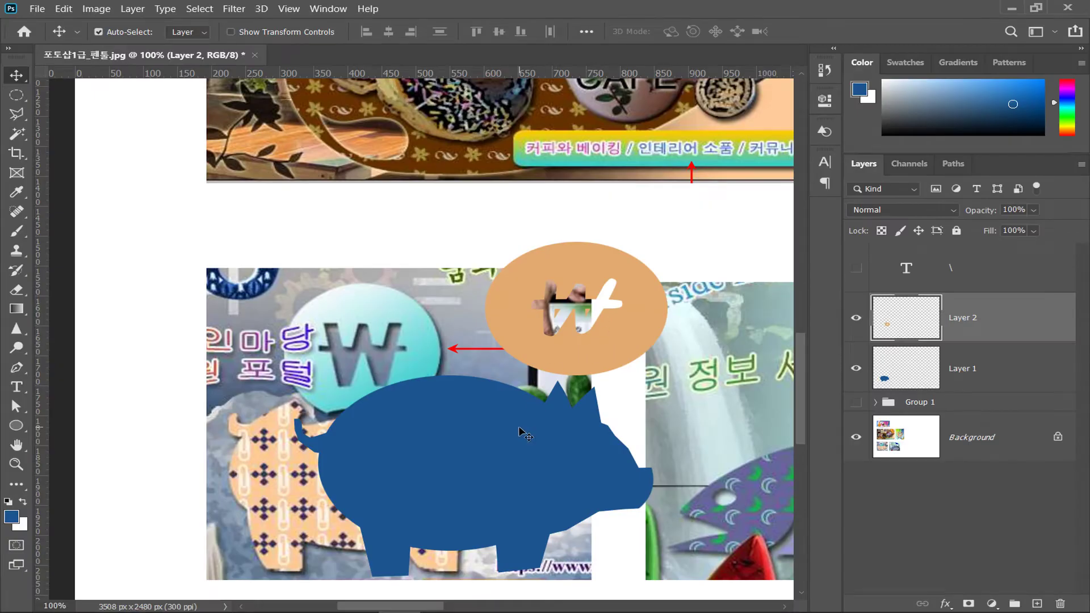
Move the blue pig clear of the example pig and place the orange ellipse over the blue pig's back.
left_click_drag(512, 454, 608, 446)
left_click_drag(603, 357, 586, 383)
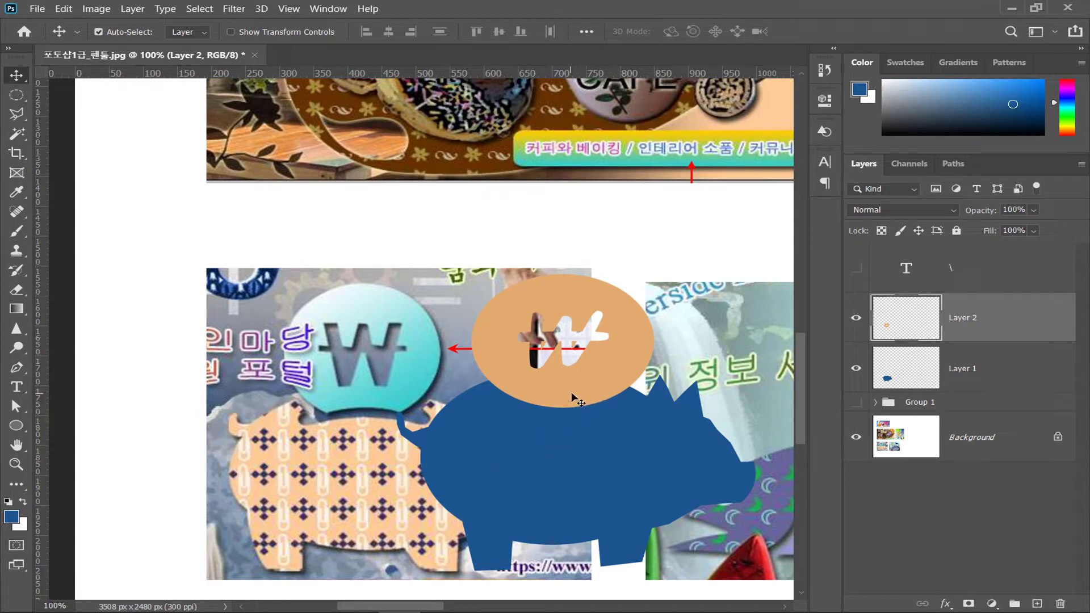
Move the blue pig and the coin ellipse further from the example pig, and darken the ellipse with Curves using input 188, output 58.
left_click_drag(562, 448, 609, 461)
left_click_drag(594, 373, 628, 371)
key("ctrl+m")
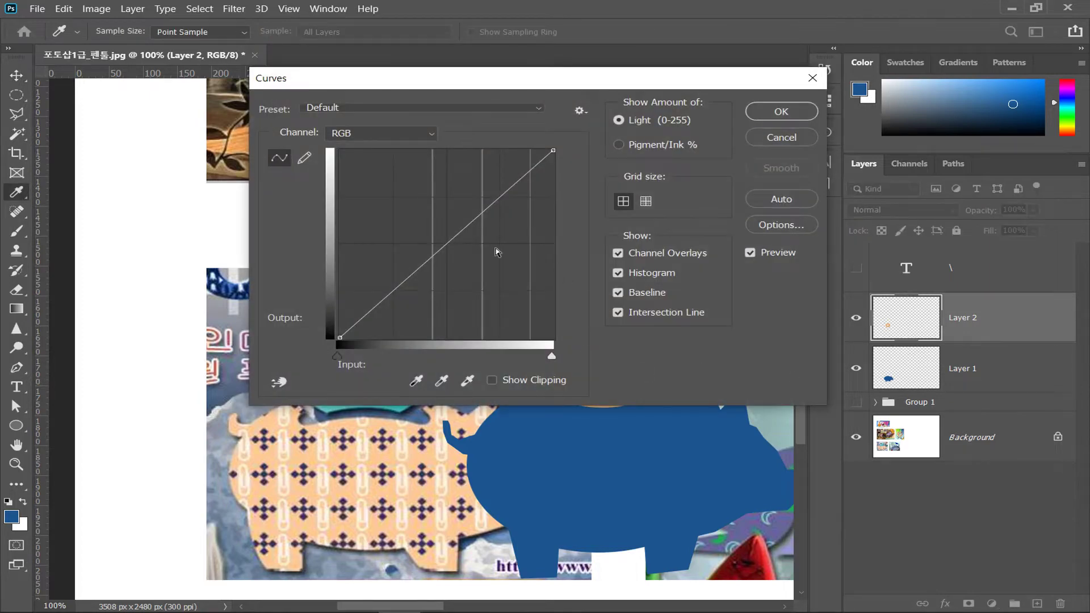
left_click_drag(462, 240, 498, 295)
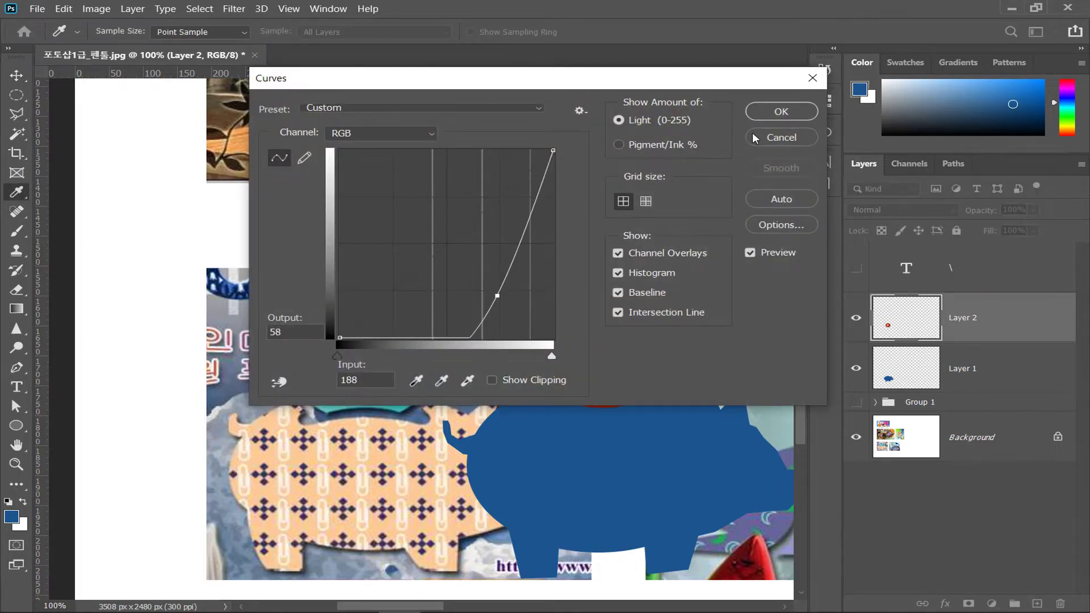
left_click(780, 110)
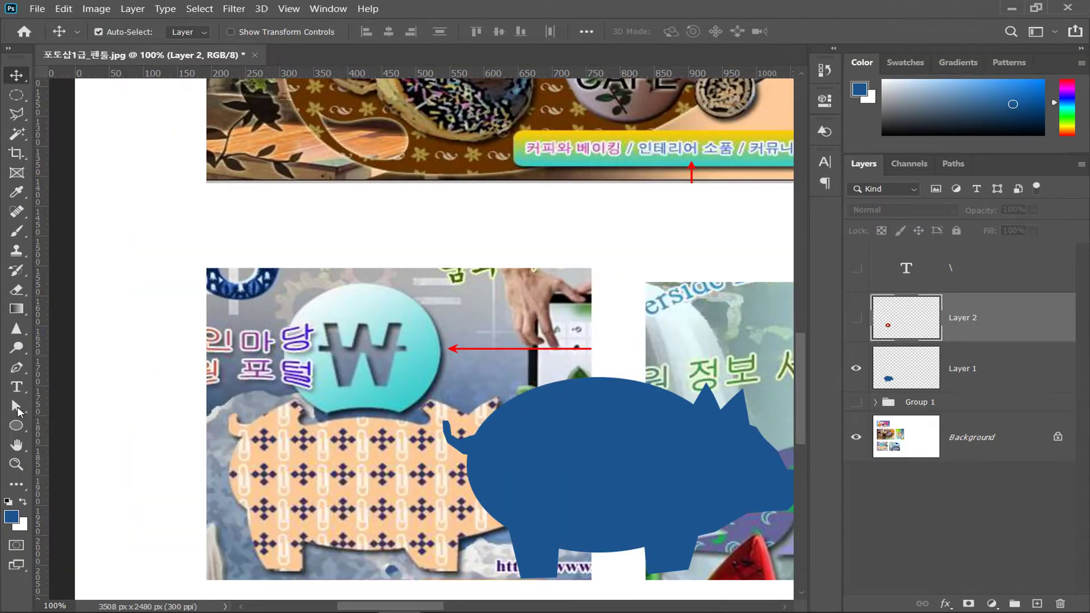
Set up the Pen tool's shape stroke with a solid line and round caps.
left_click(17, 368)
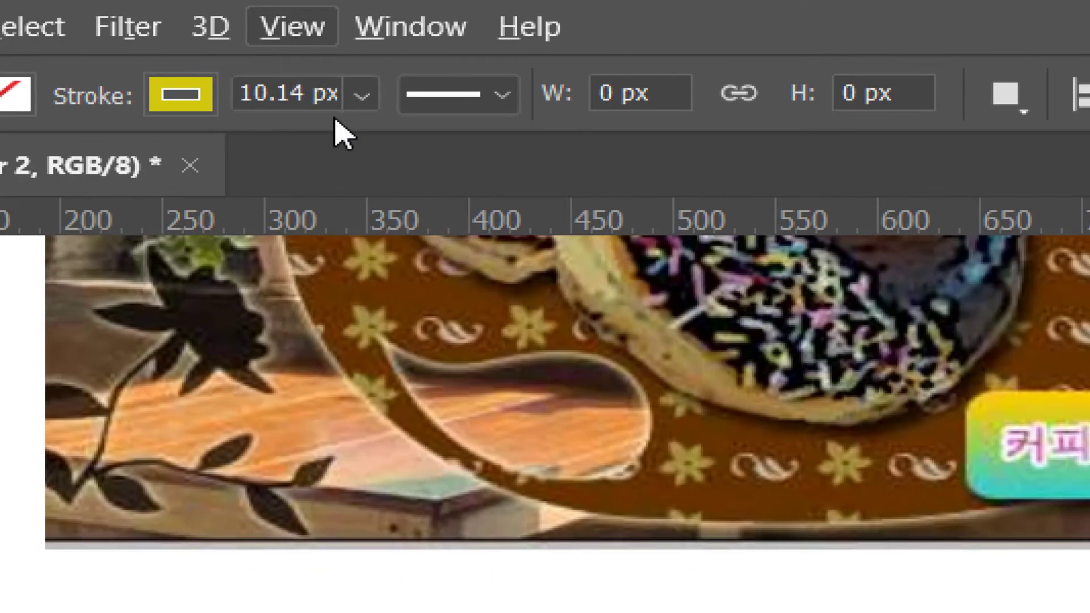
left_click(514, 110)
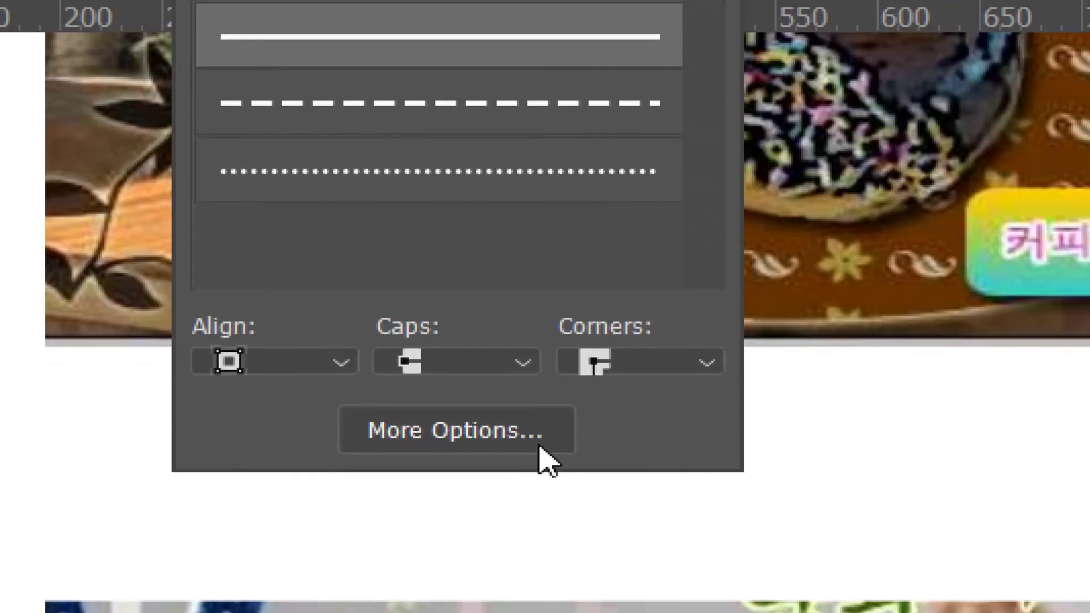
left_click(525, 363)
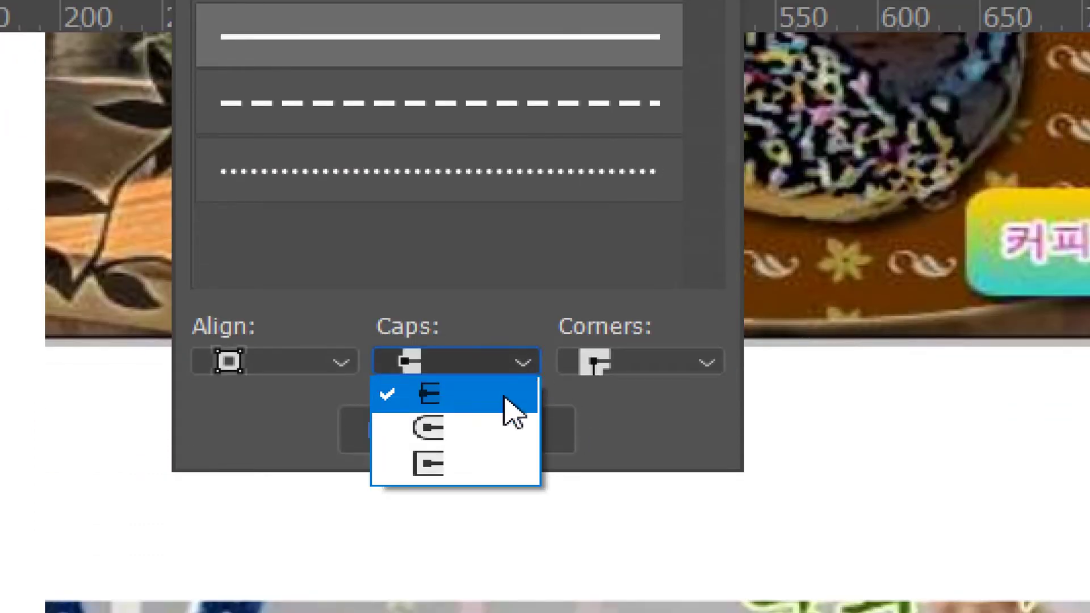
left_click(477, 431)
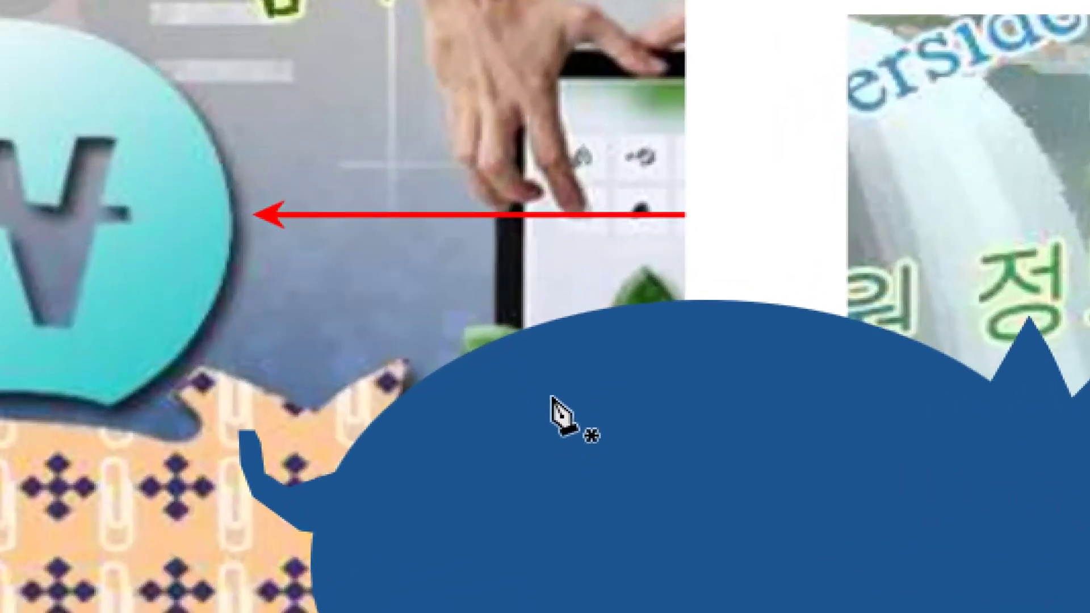
Draw a yellow arc about 158 px wide along the pig's upper back and set its stroke width to 15.60 px.
left_click(547, 408)
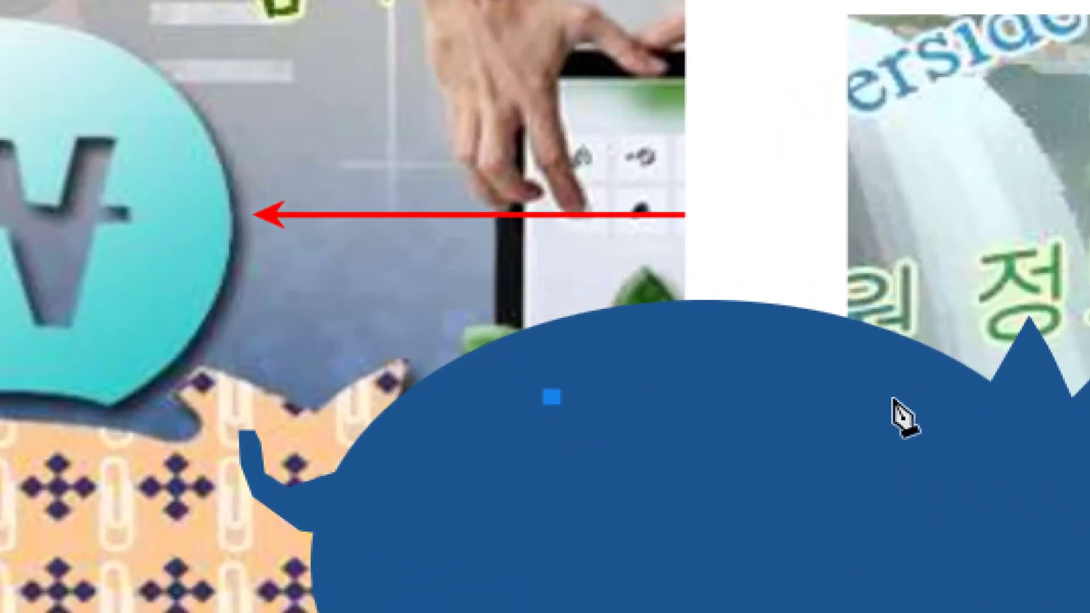
left_click_drag(875, 402, 1022, 471)
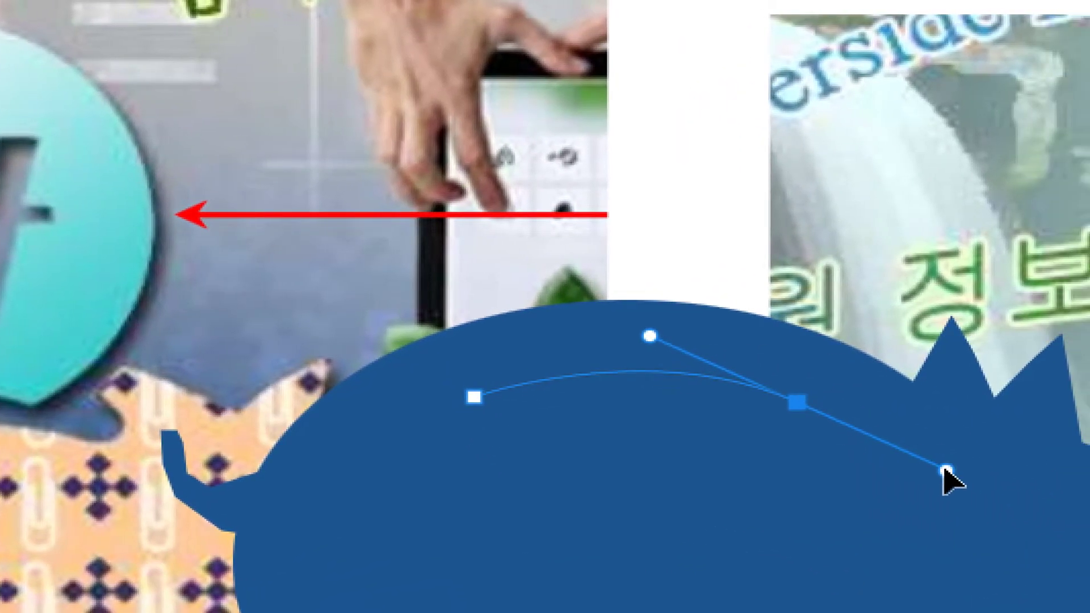
left_click_drag(945, 471, 945, 471)
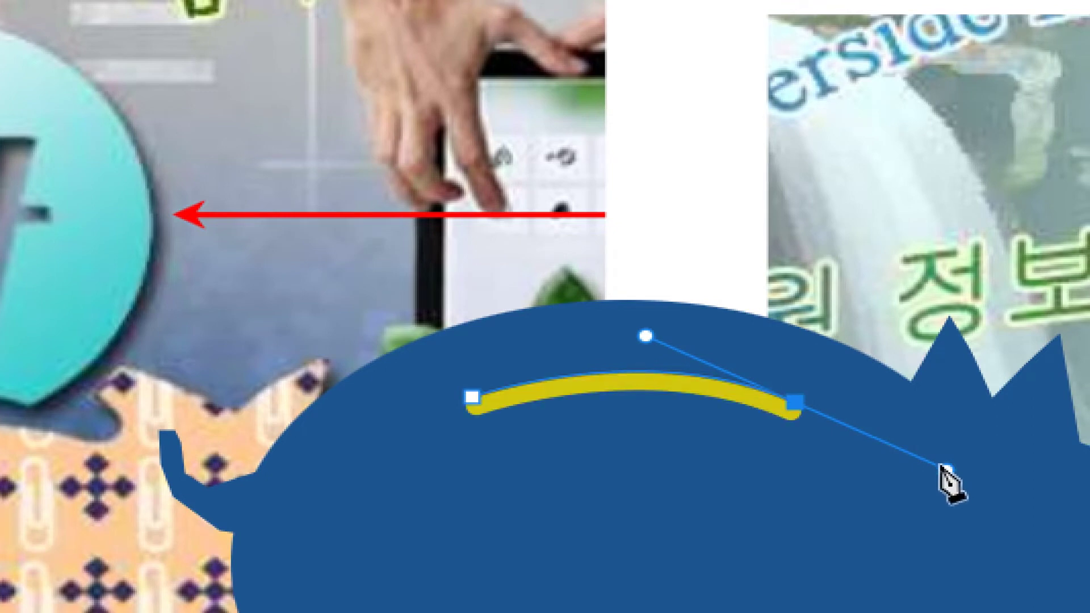
left_click(851, 328, "ctrl")
left_click(793, 414, "ctrl")
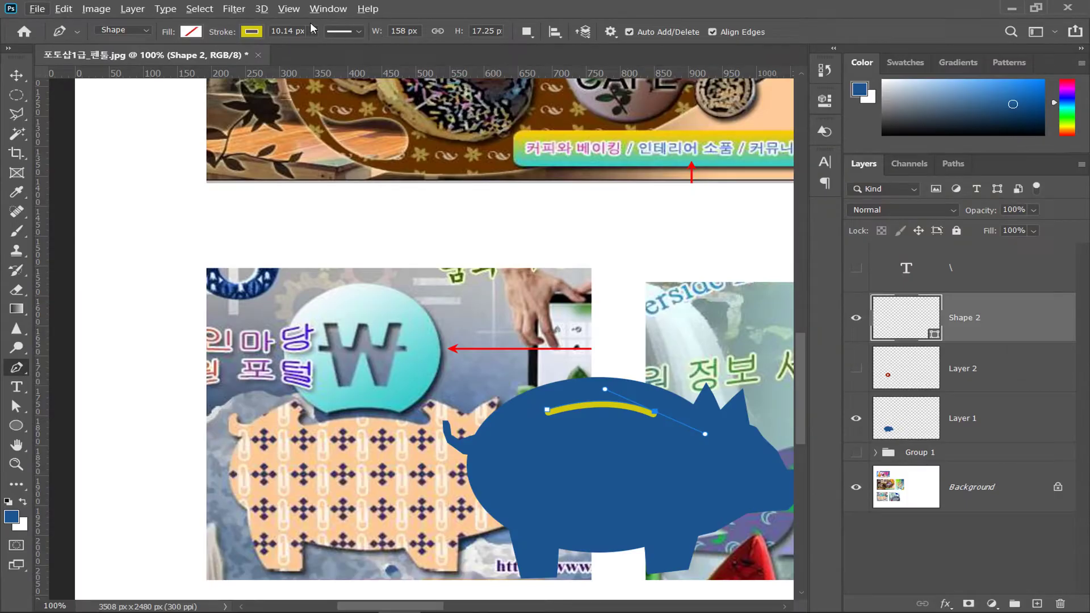
left_click(311, 32)
mouse_move(319, 49)
left_mouse_down()
mouse_move(340, 51)
mouse_move(319, 49)
left_mouse_up()
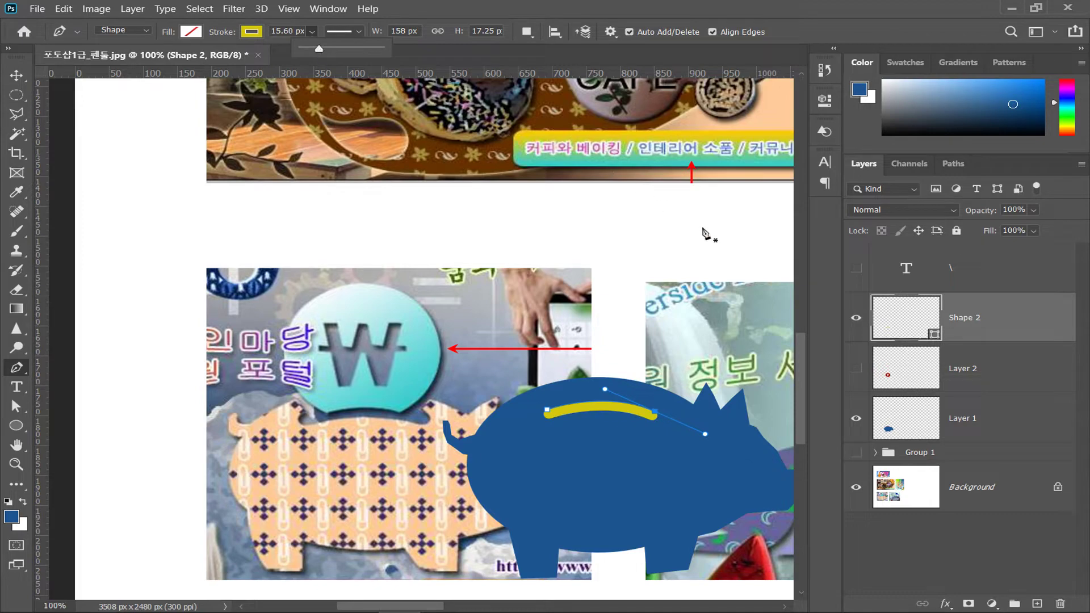
Rasterize the Shape 2 layer holding the yellow arc.
left_click(900, 317)
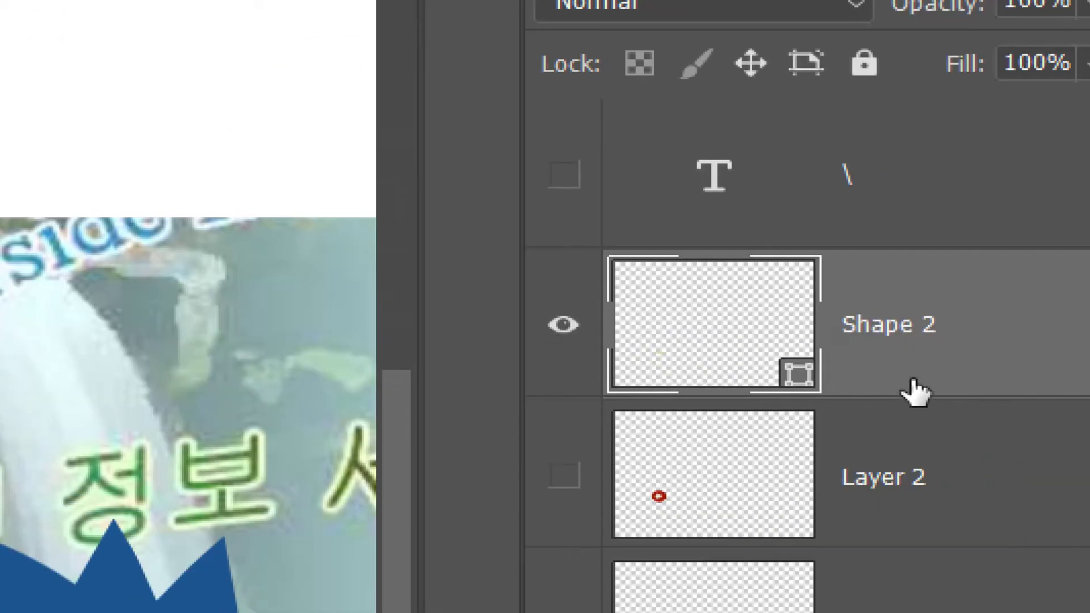
left_click(892, 466)
left_click(915, 364)
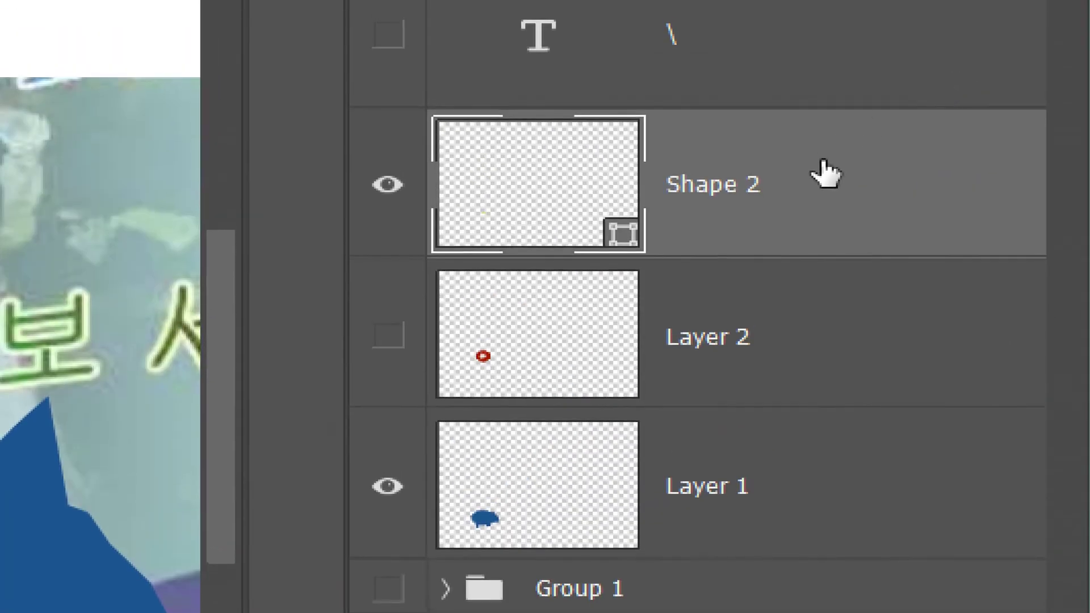
right_click(819, 171)
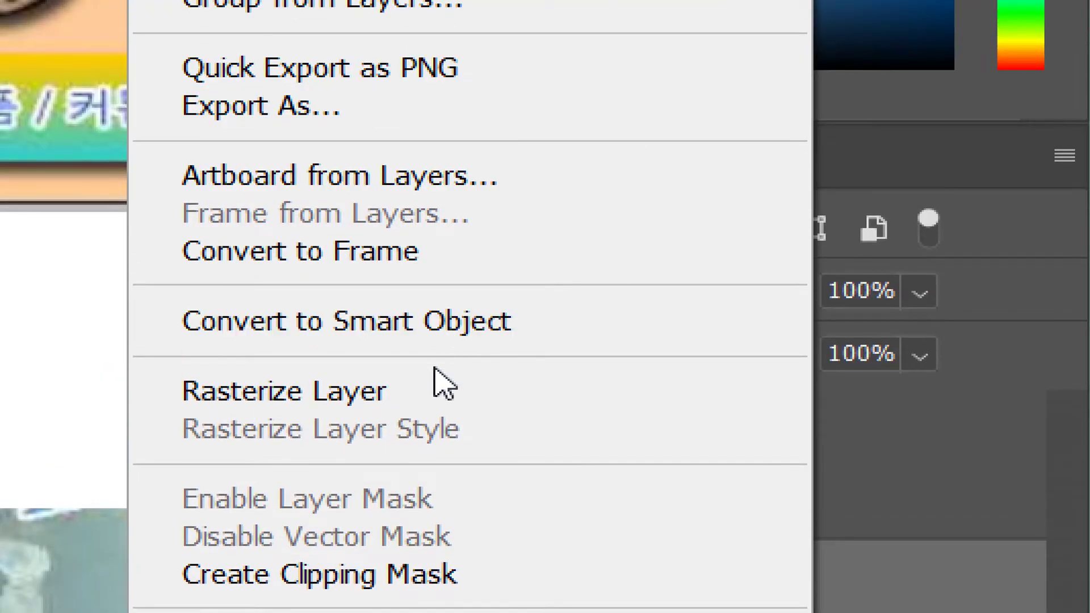
left_click(443, 390)
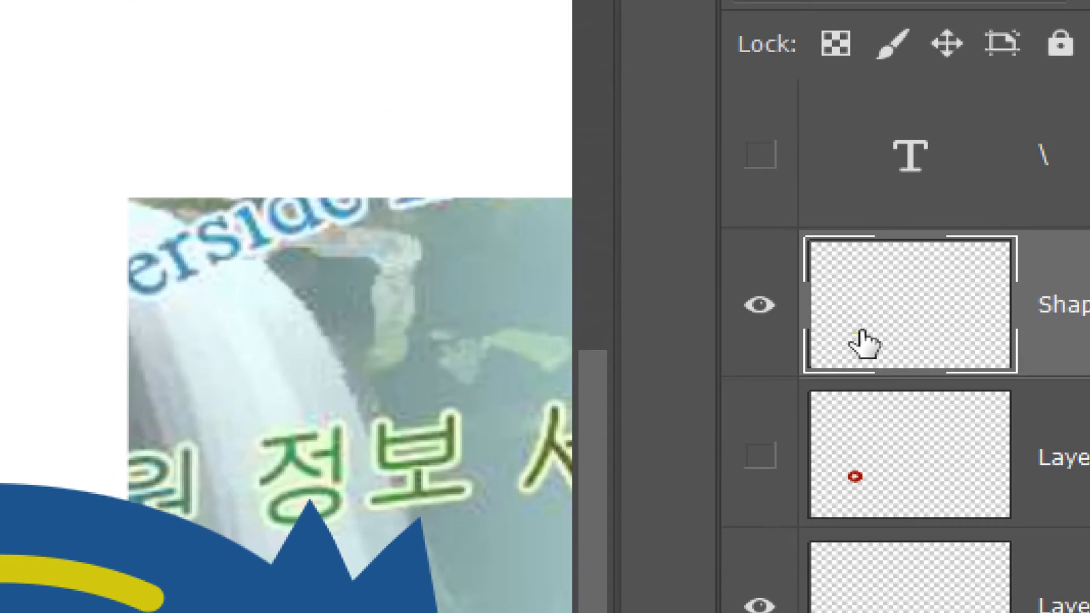
Load the Shape 2 arc as a selection, hide that layer, and cut the slightly raised slot out of the pig on Layer 1, then deselect.
left_click(887, 331, "ctrl")
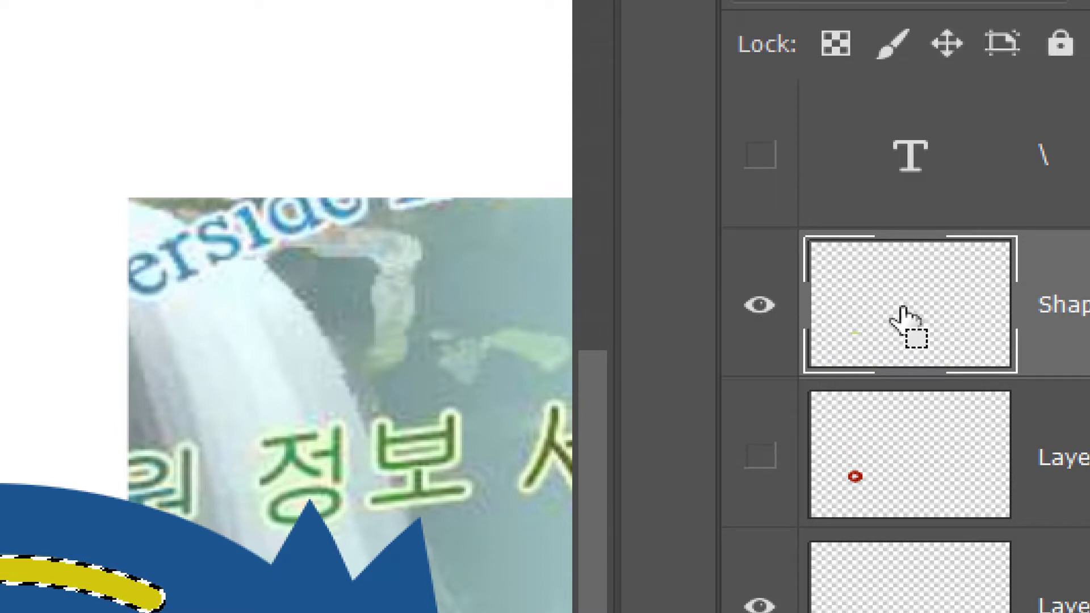
left_click(764, 312)
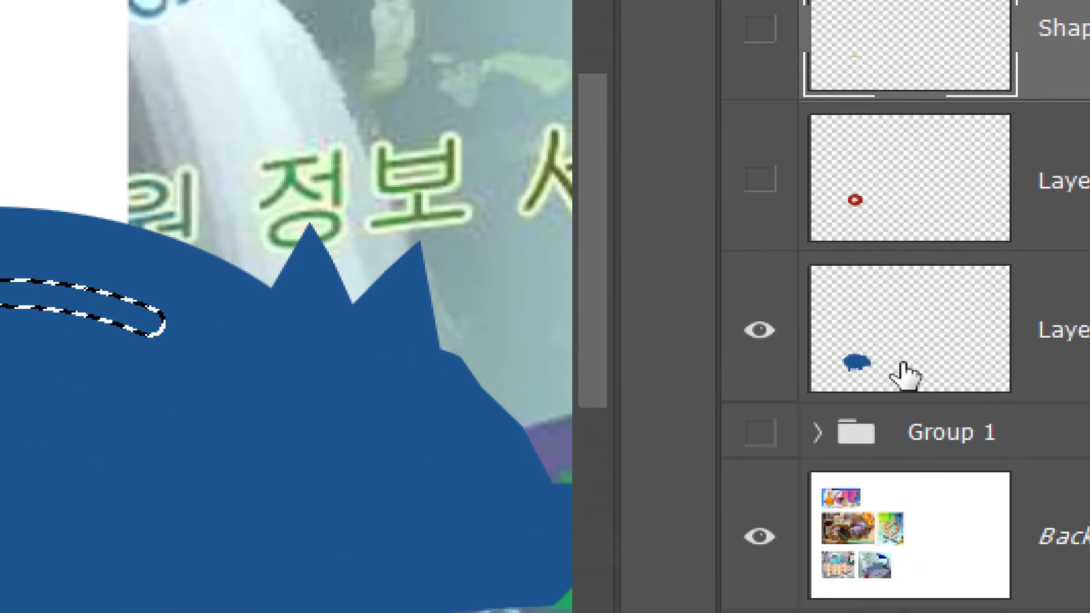
left_click(904, 373)
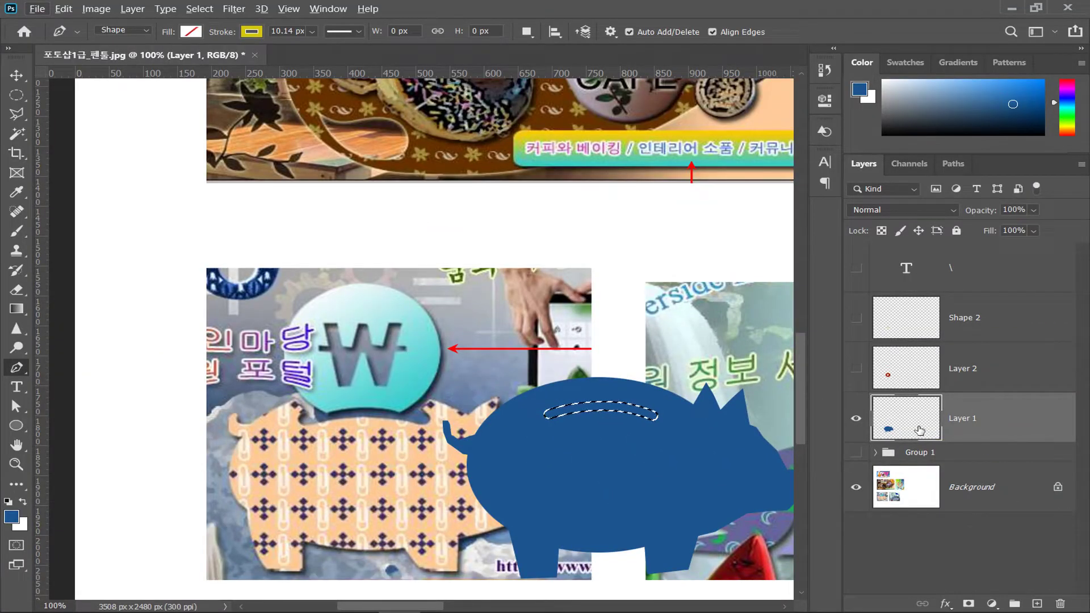
left_click(17, 95)
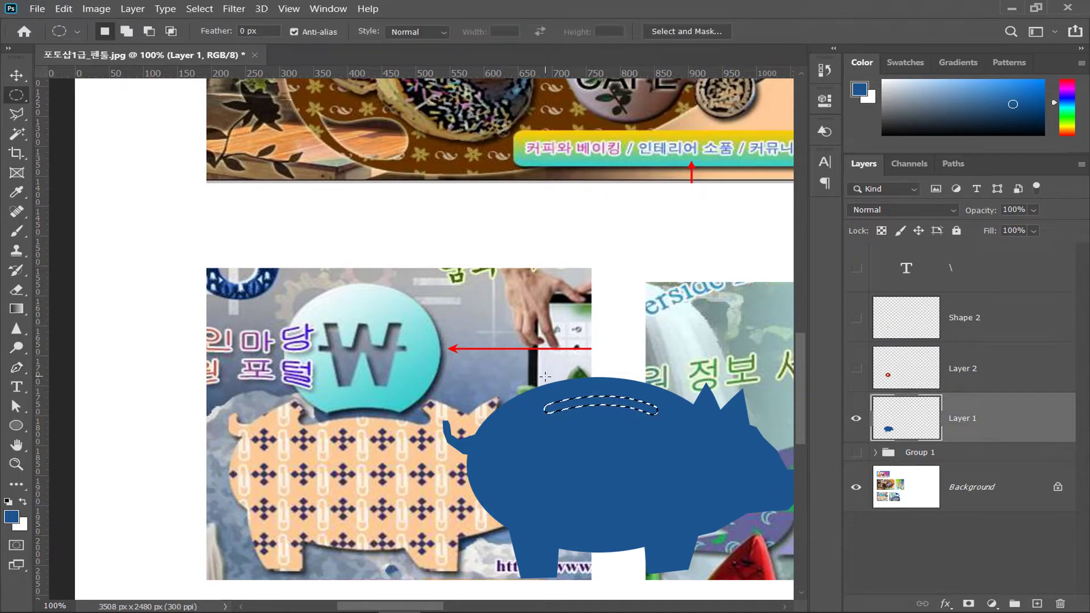
key("Delete")
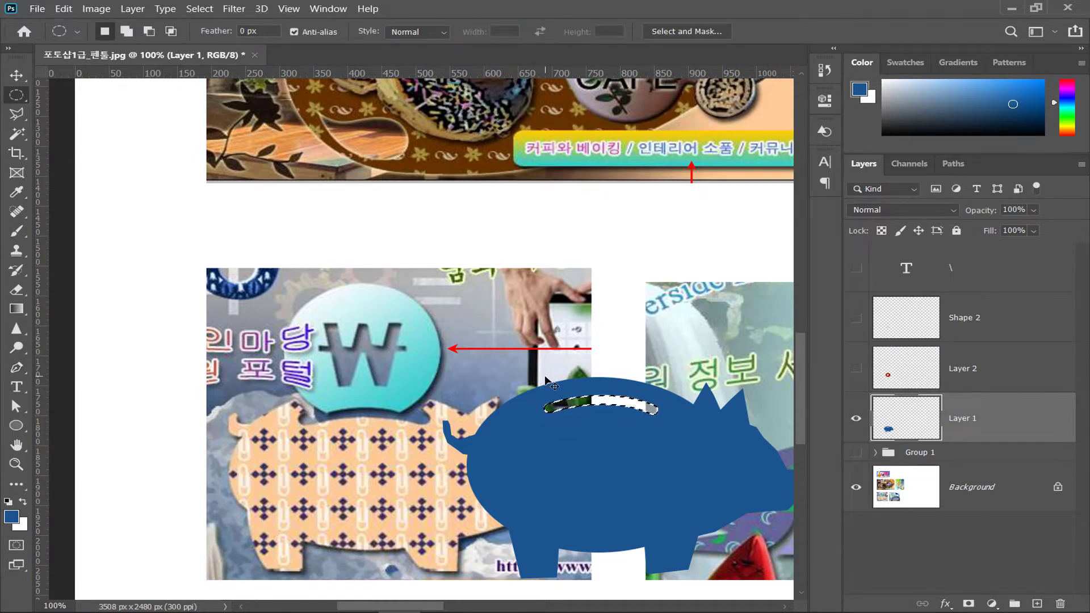
key("ctrl+f")
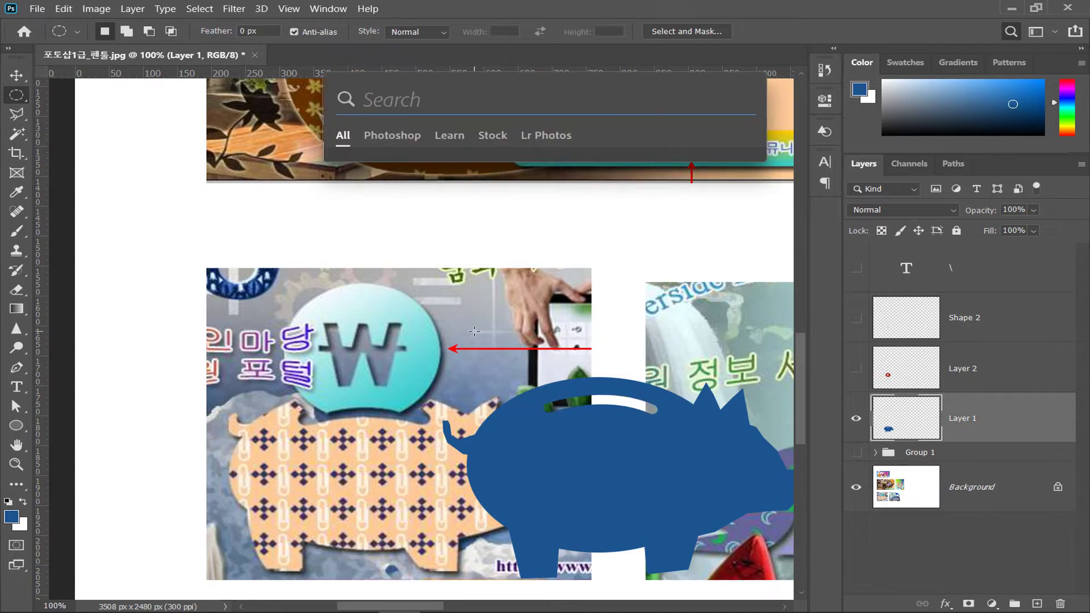
left_click(309, 258)
key("v")
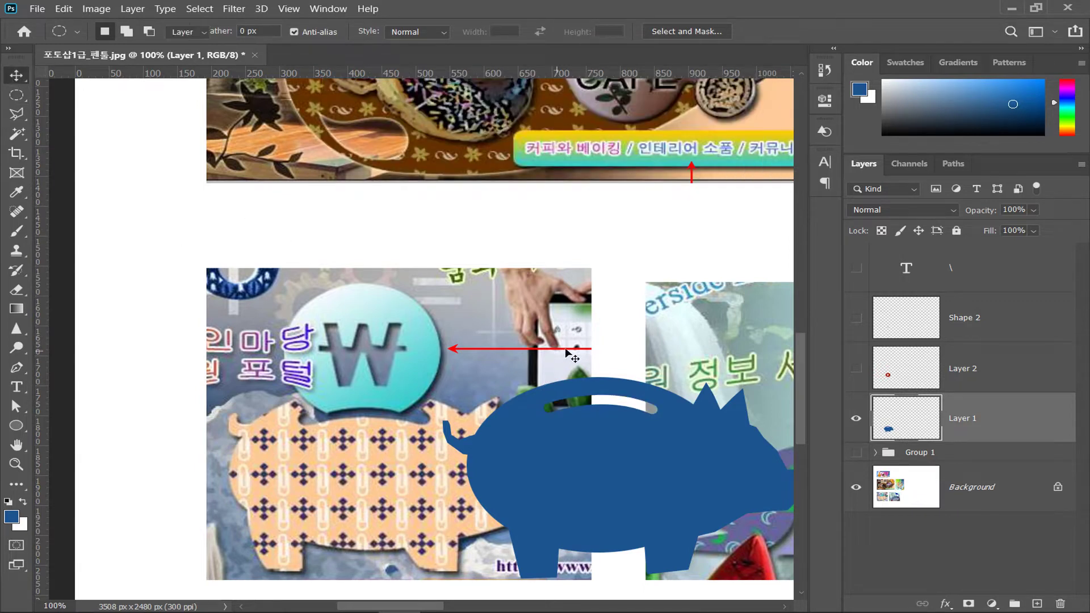
Show Layer 2 and place the red coin so its lower edge overlaps the slot in the pig's back.
left_click(857, 374)
mouse_move(660, 359)
left_mouse_down()
mouse_move(674, 328)
mouse_move(661, 361)
mouse_move(672, 356)
left_mouse_up()
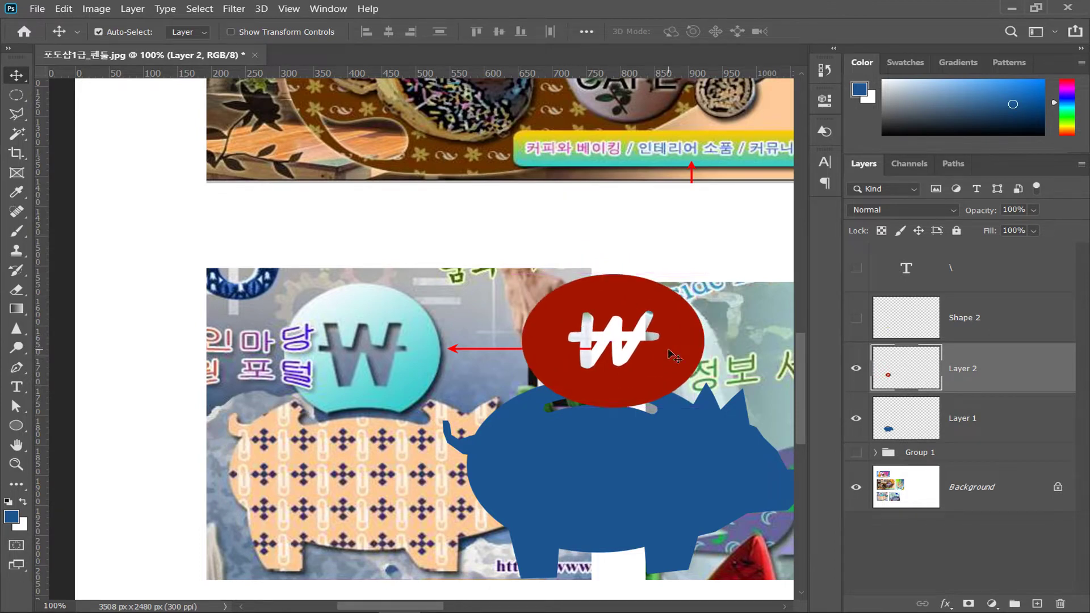
key("ctrl+plus")
mouse_move(614, 379)
left_mouse_down()
mouse_move(424, 316)
mouse_move(622, 375)
left_mouse_up()
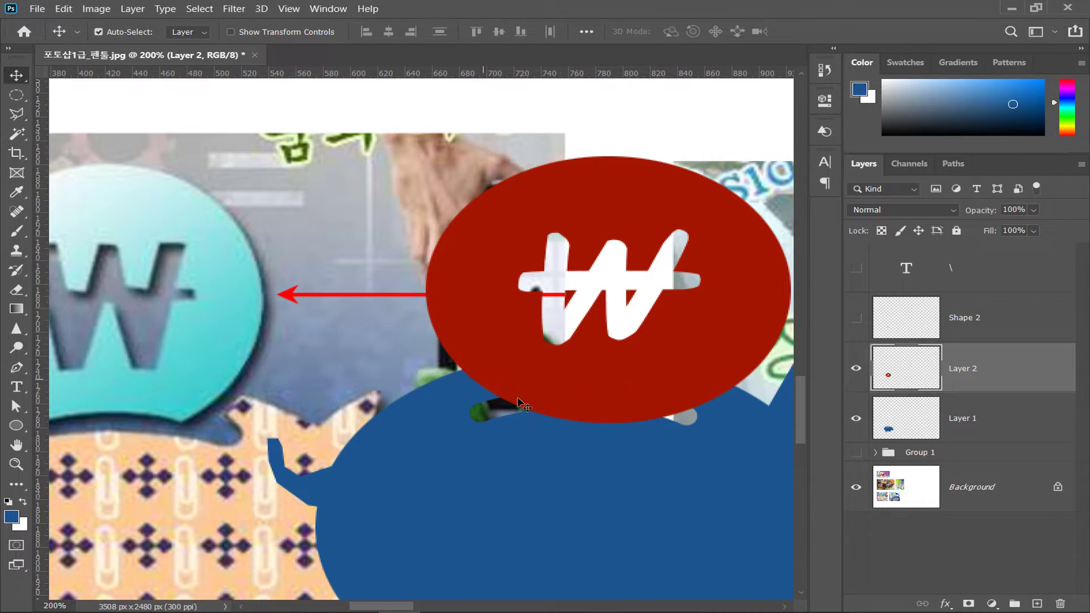
Outline the area below the slot's centre line with the Polygonal Lasso, delete that part of the coin on Layer 2, and deselect.
left_click(855, 368)
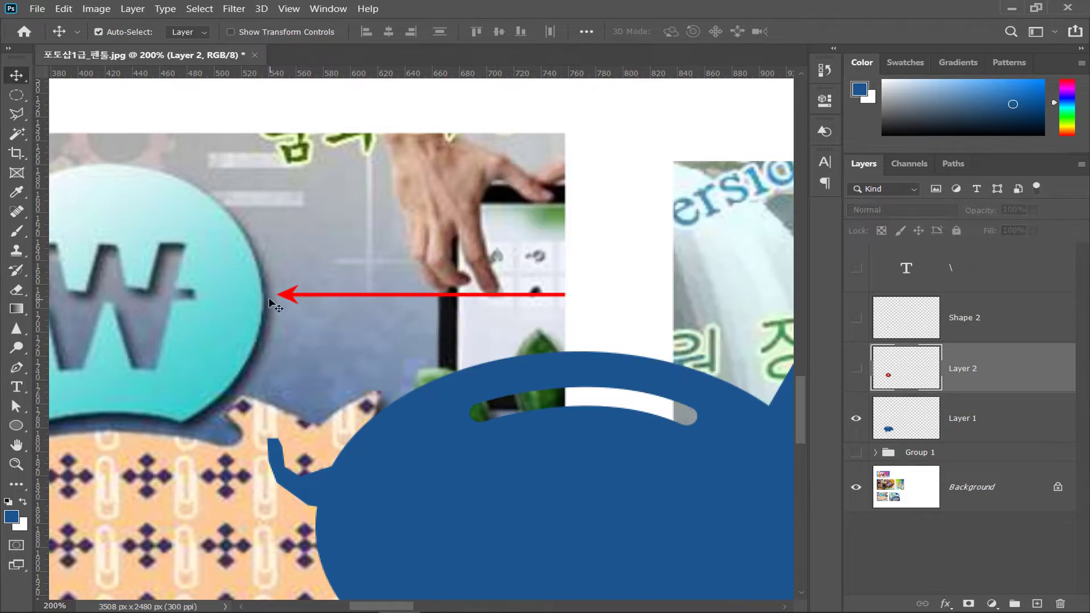
left_click(18, 117)
left_click(481, 410)
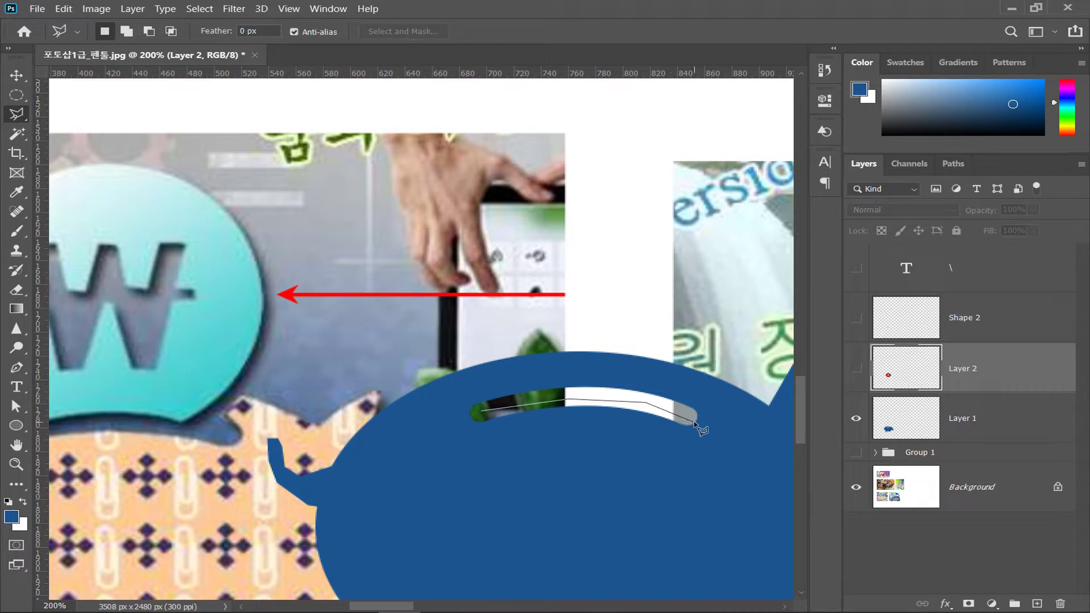
left_click(701, 464)
left_click(442, 456)
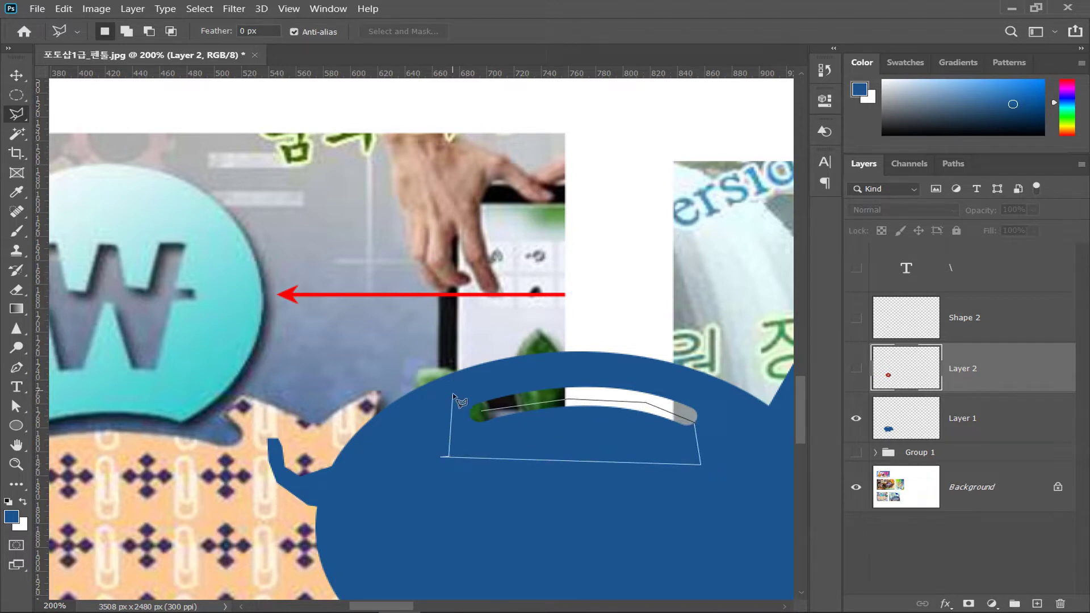
left_click(466, 410)
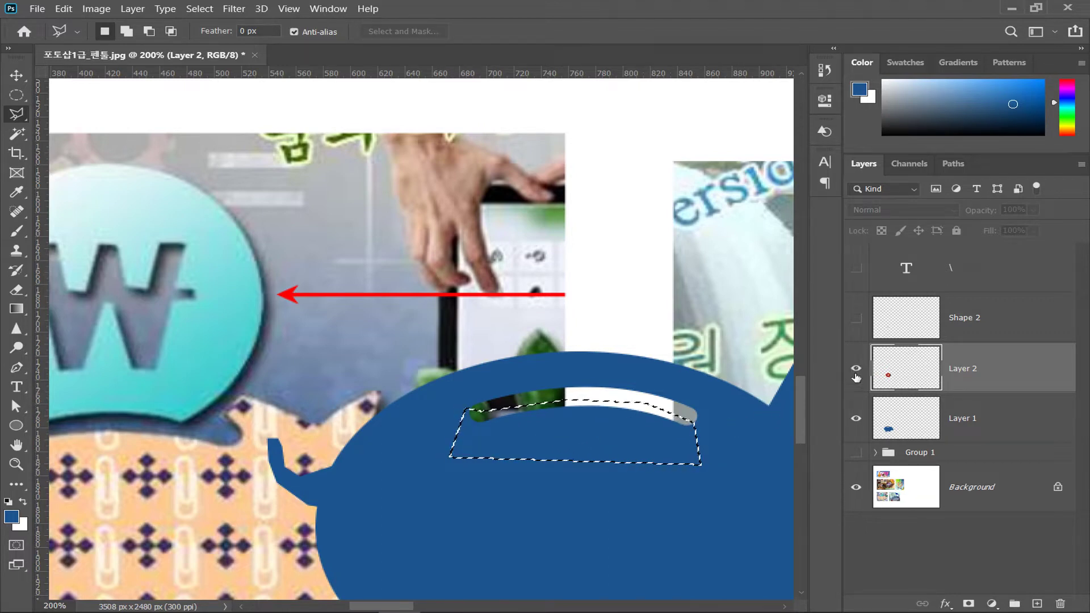
left_click(856, 368)
key("Delete")
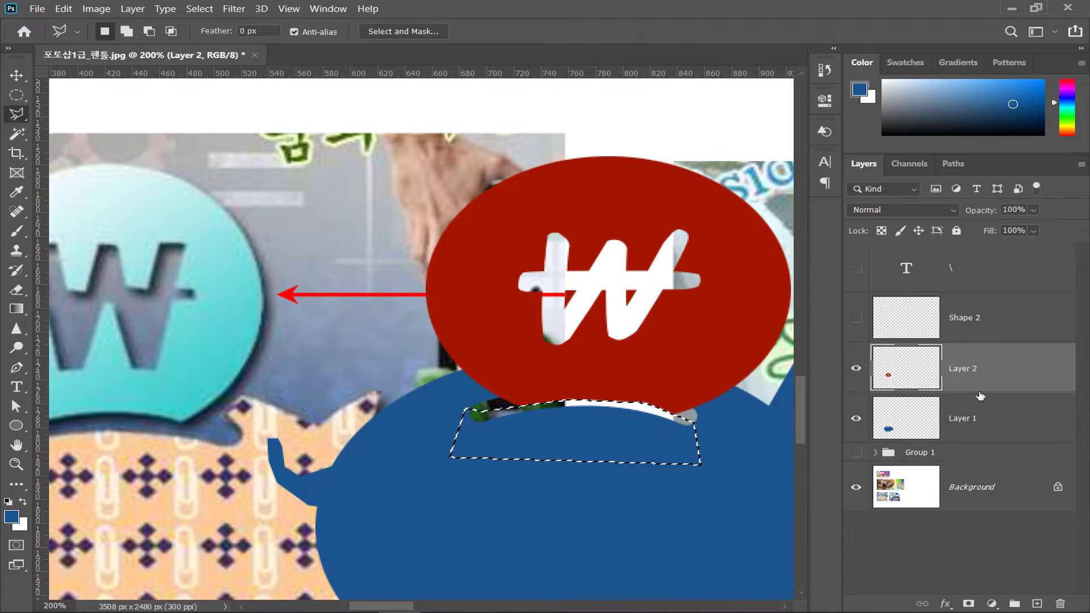
key("ctrl+d")
Outline the strip of pig's back around the coin's lower edge with the Polygonal Lasso and delete it from the pig on Layer 1.
left_click_drag(621, 448, 697, 457)
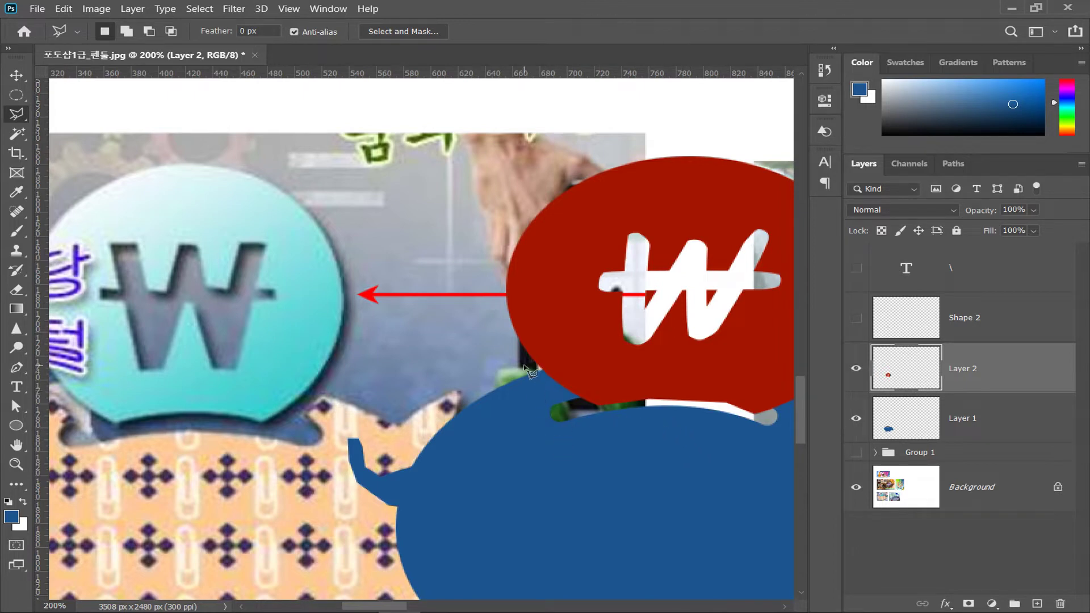
mouse_move(545, 388)
left_mouse_down()
mouse_move(605, 392)
mouse_move(532, 383)
left_mouse_up()
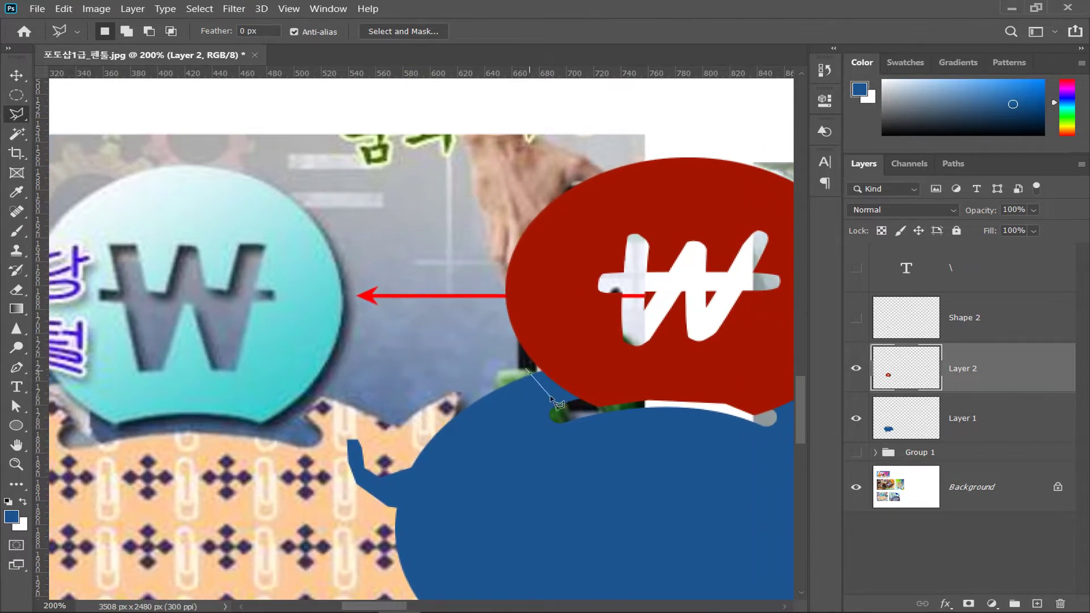
left_click(569, 406)
left_click_drag(631, 407, 464, 437)
left_click(480, 428)
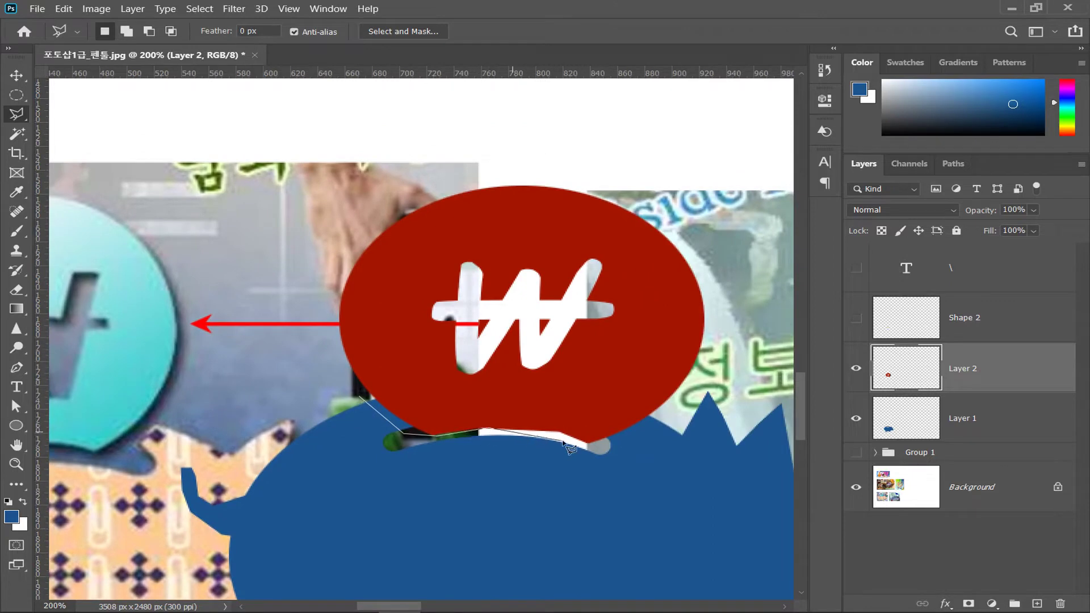
left_click(599, 449)
left_click(663, 407)
left_click(657, 356)
left_click(364, 332)
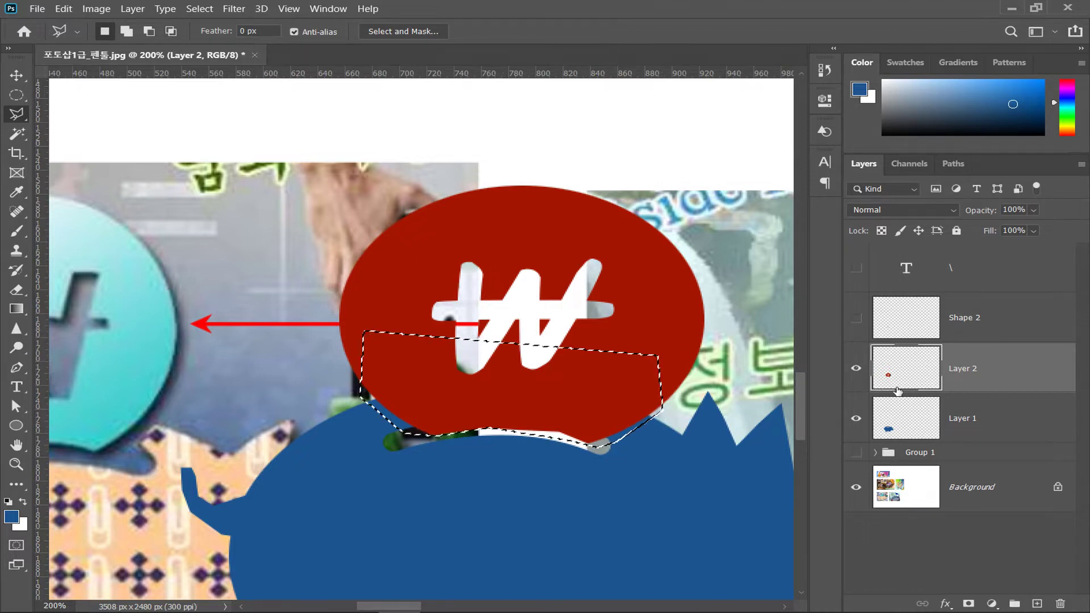
left_click(906, 424)
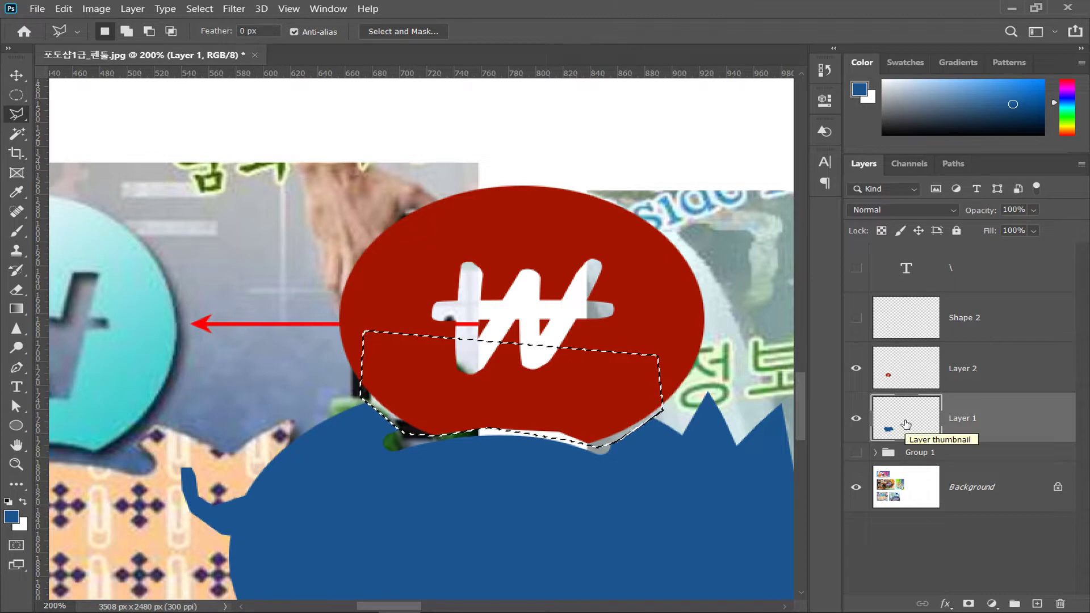
Outline the small red slivers below the crossbar of the coin's W with the Polygonal Lasso and delete them from Layer 2.
key("ctrl+d")
key("ctrl+minus")
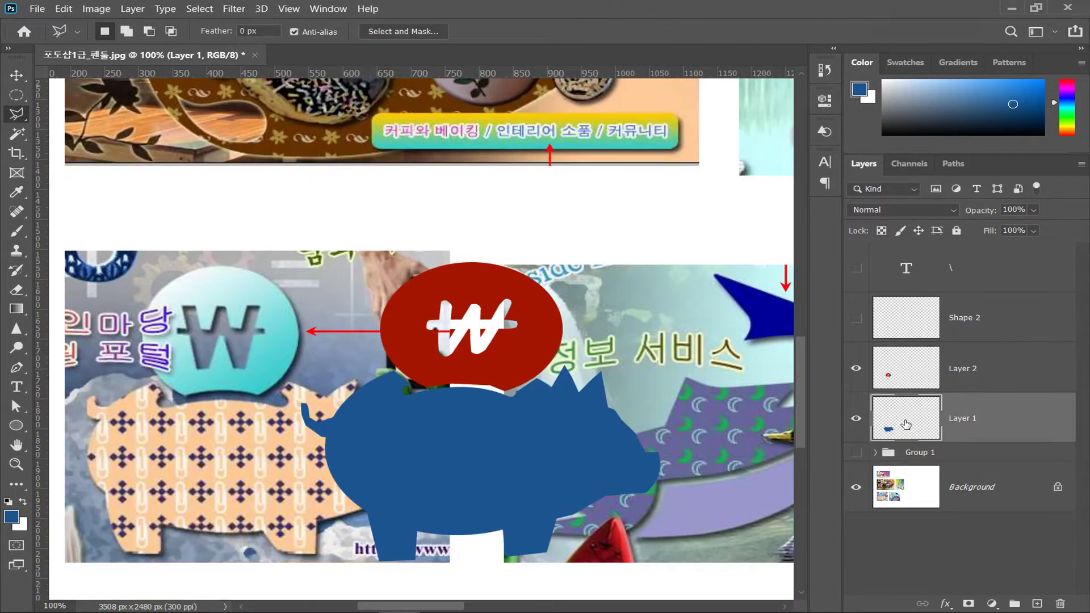
left_click_drag(613, 520, 688, 452)
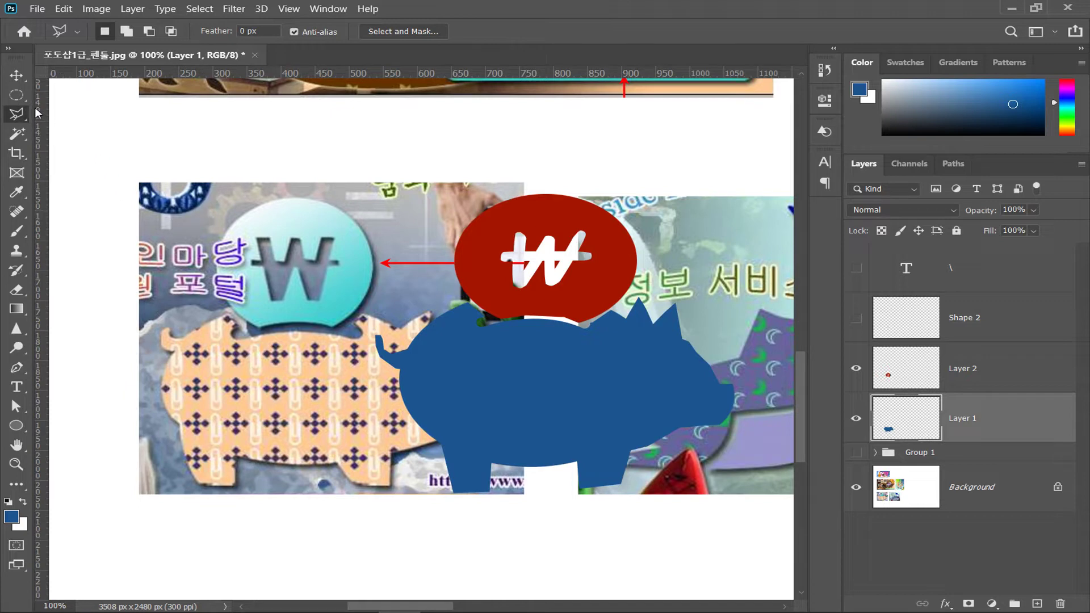
left_click(17, 75)
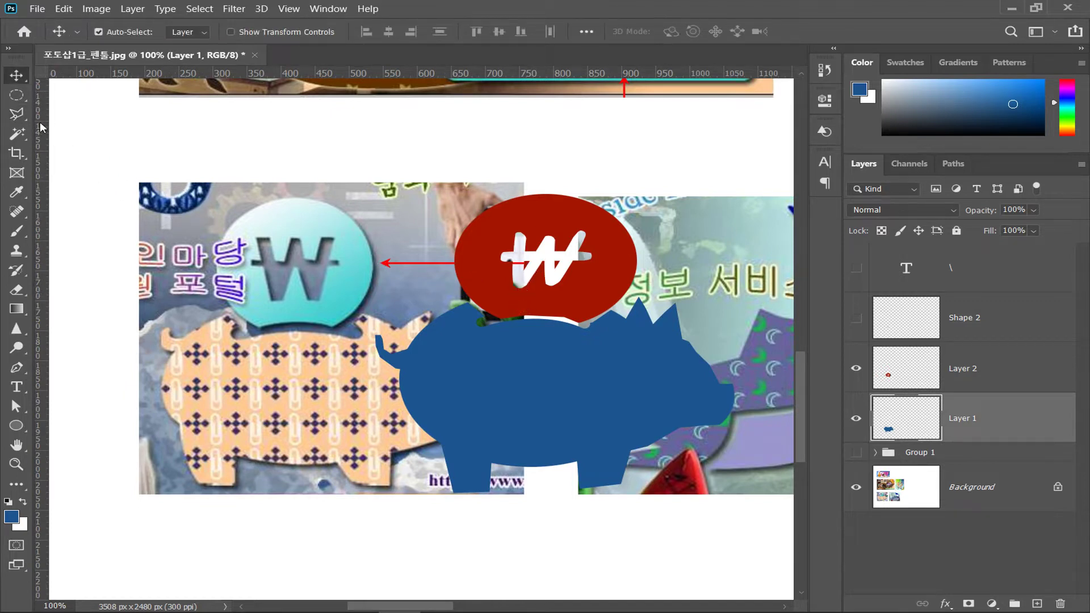
key("l")
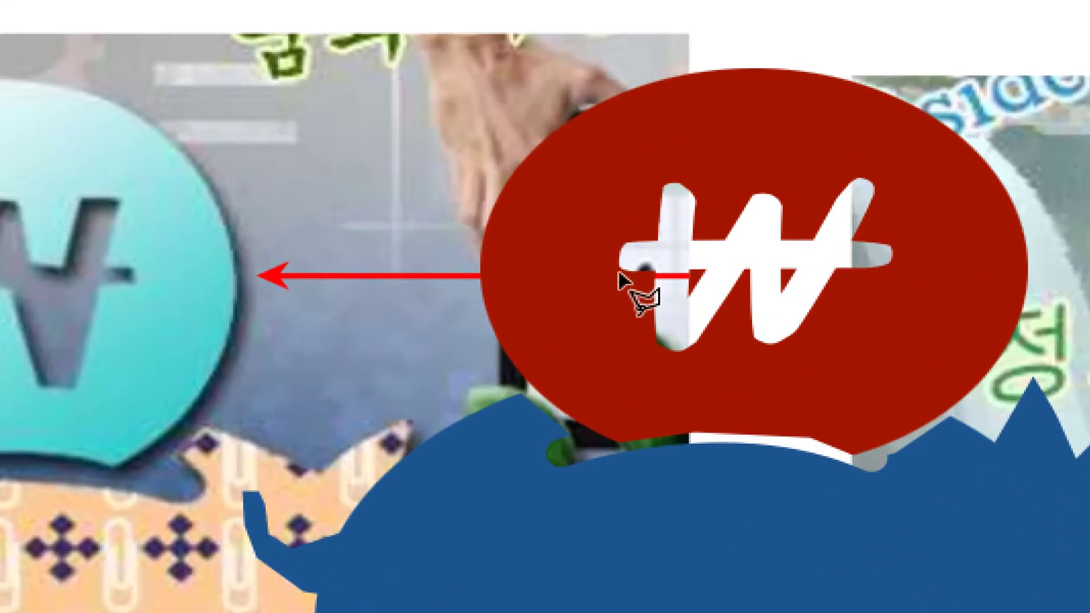
left_click(680, 256)
left_click(687, 308)
left_click(751, 250)
left_click(784, 300)
left_click(807, 249)
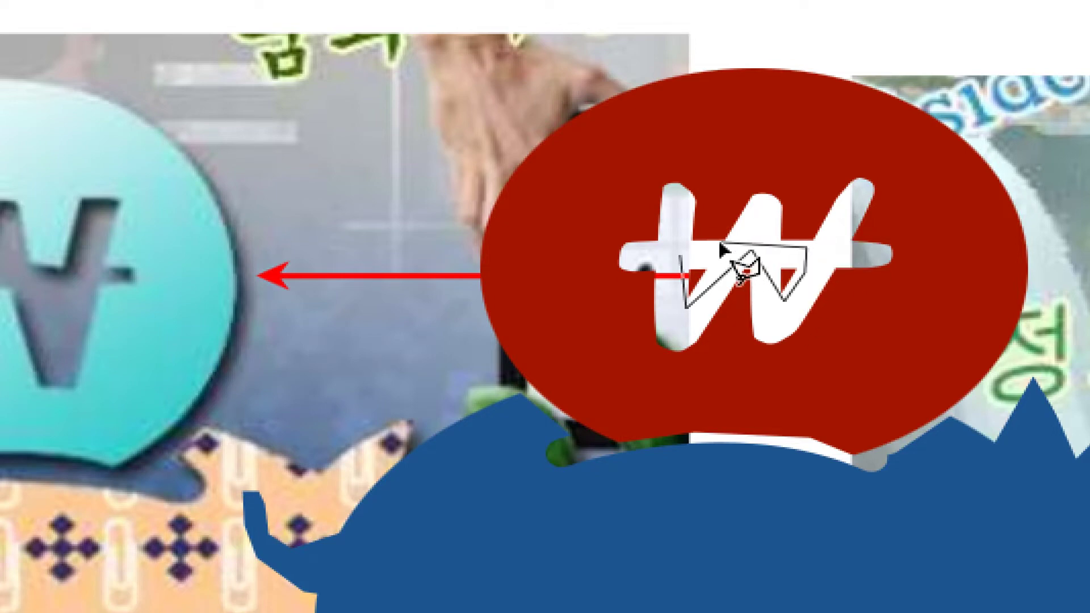
double_click(720, 257)
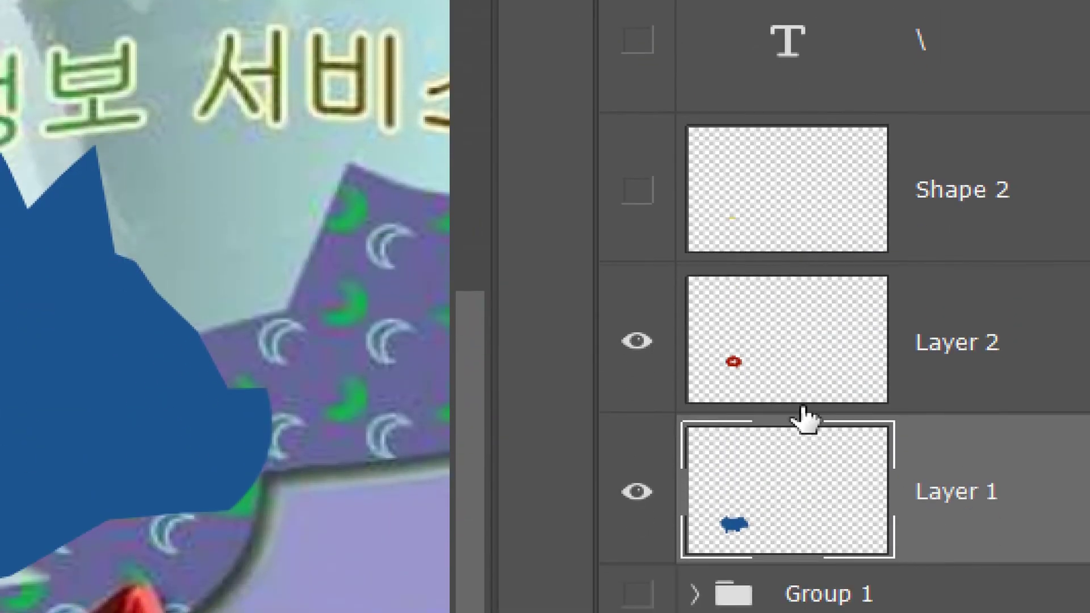
left_click(755, 365)
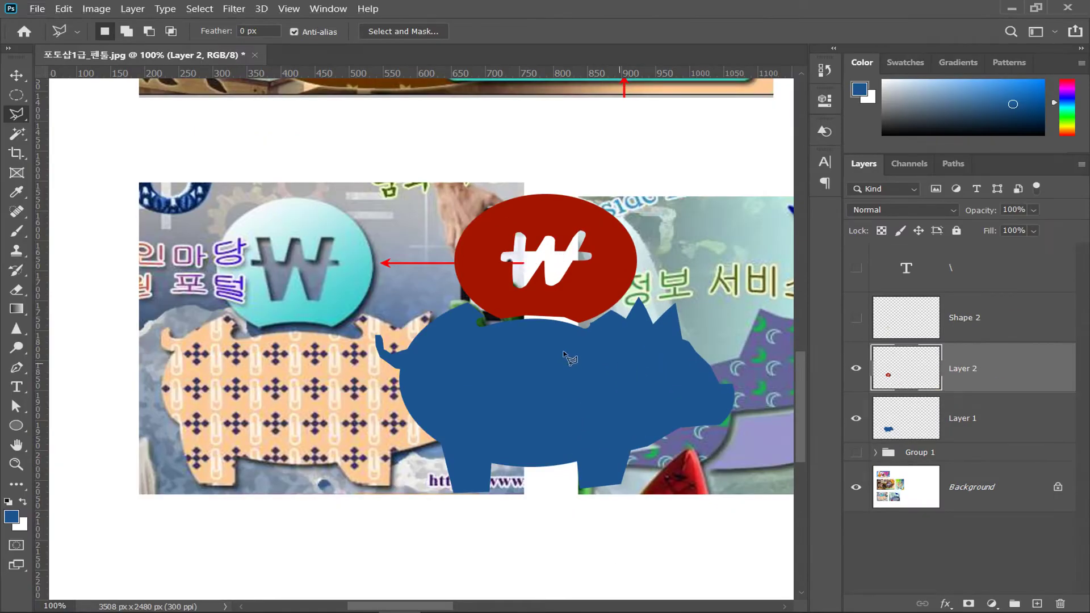
Move the coin and pig layers together slightly up toward the example piggy bank and group them.
left_click(17, 75)
left_click_drag(567, 388, 517, 372)
key("ctrl")
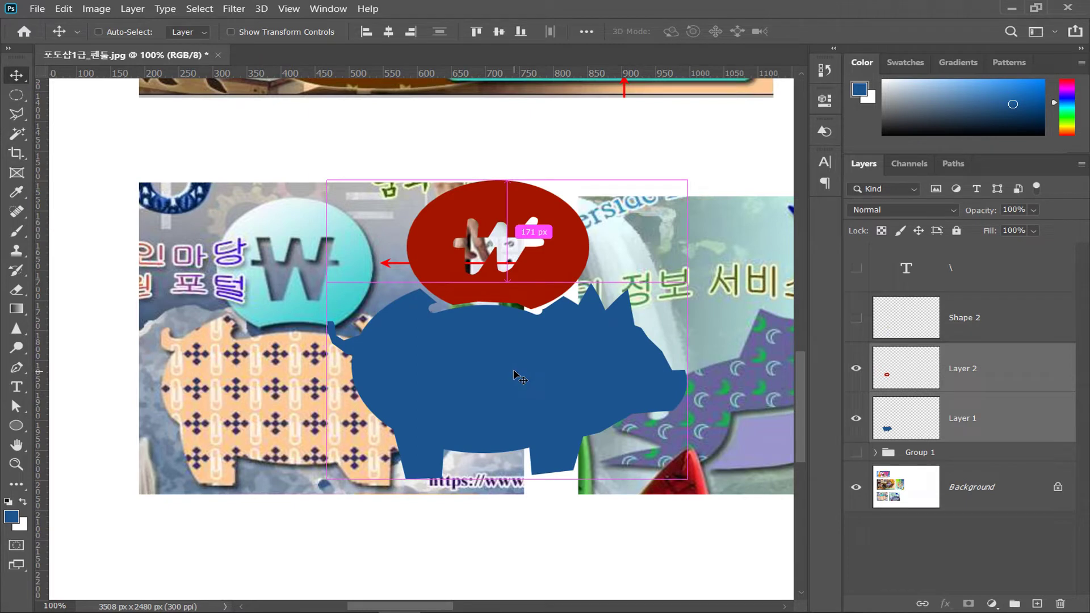
key("ctrl+g")
key("ctrl+minus")
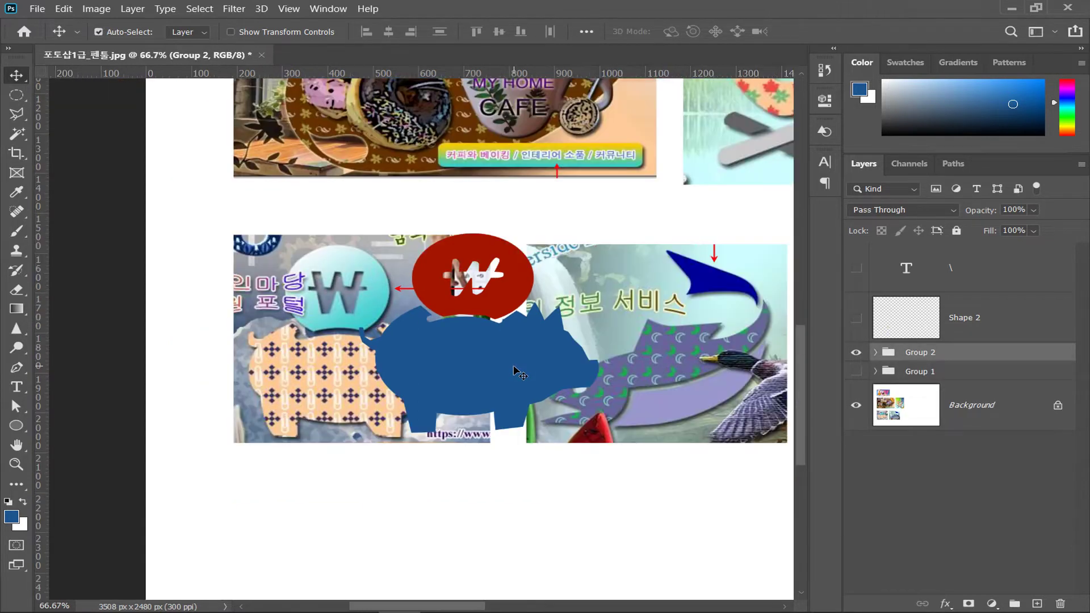
key("ctrl+minus")
key("ctrl+minus")
left_click_drag(458, 341, 389, 406)
key("ctrl+z")
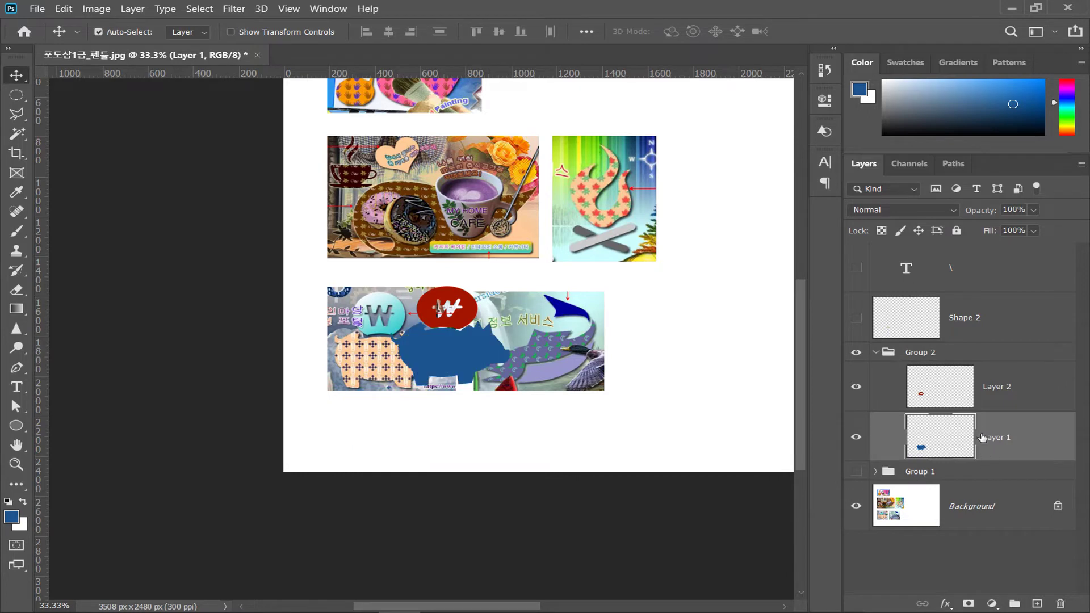
Merge Group 2 into a single layer and enlarge it to about 351% with Free Transform, placing it over the examples.
left_click(960, 360)
key("ctrl+e")
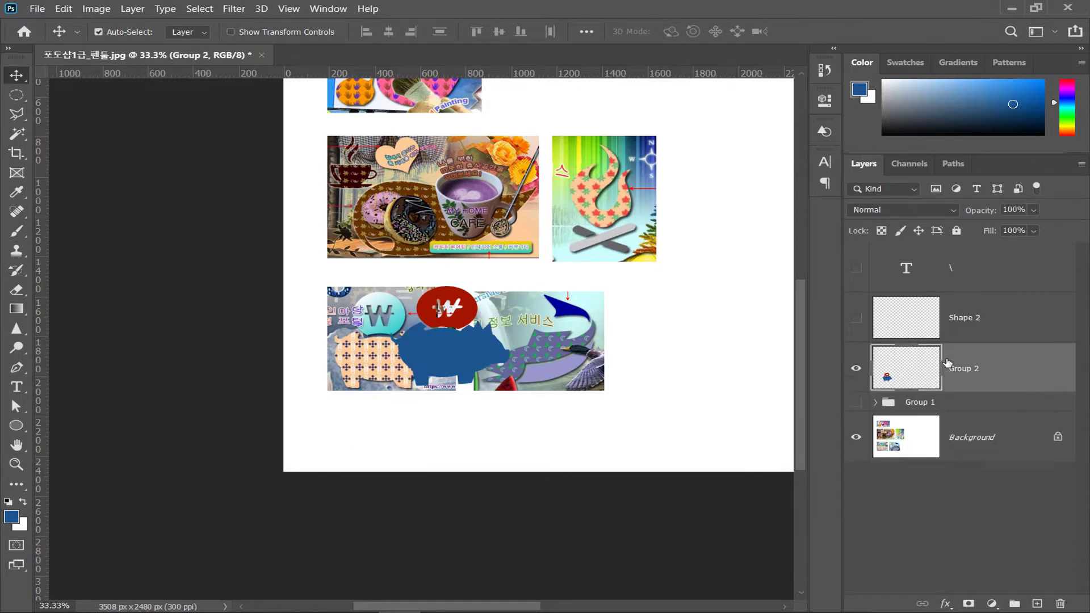
key("ctrl")
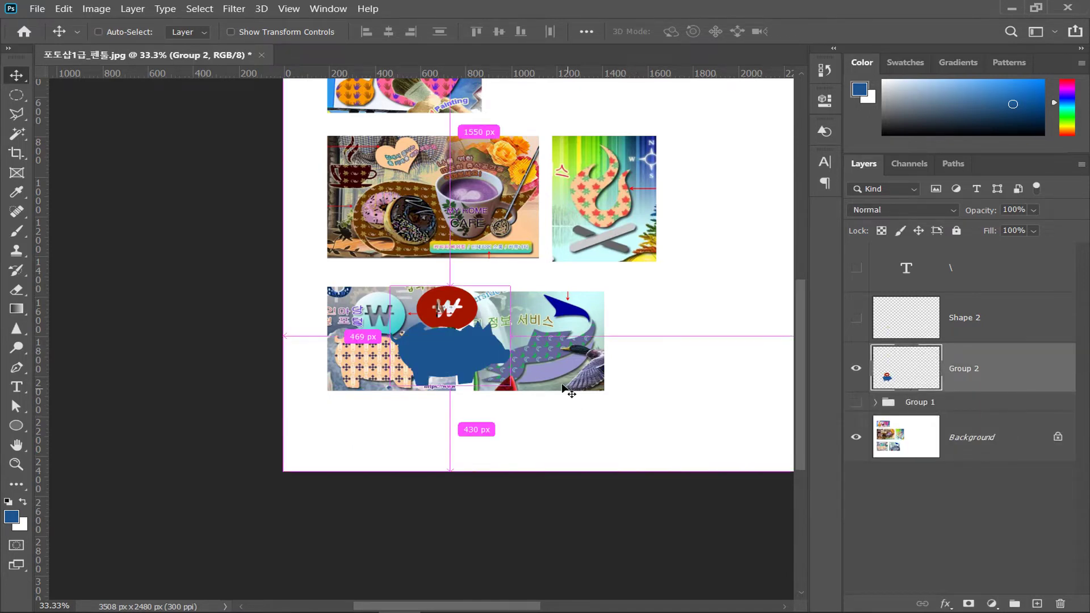
key("ctrl+r")
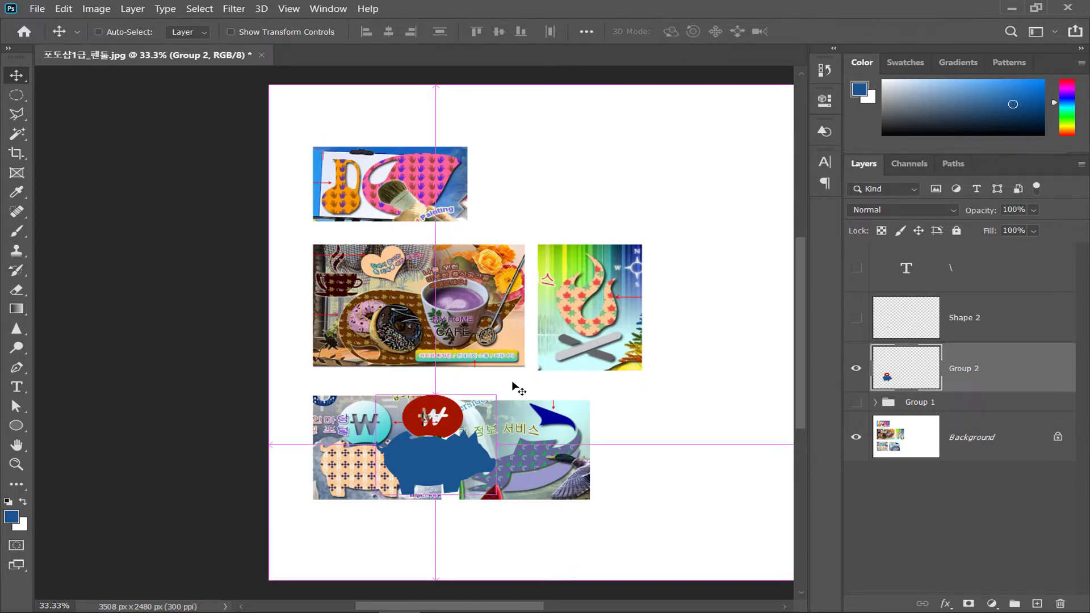
key("ctrl+t")
left_click_drag(495, 394, 535, 361)
left_click_drag(587, 339, 675, 281)
left_click_drag(555, 442, 628, 374)
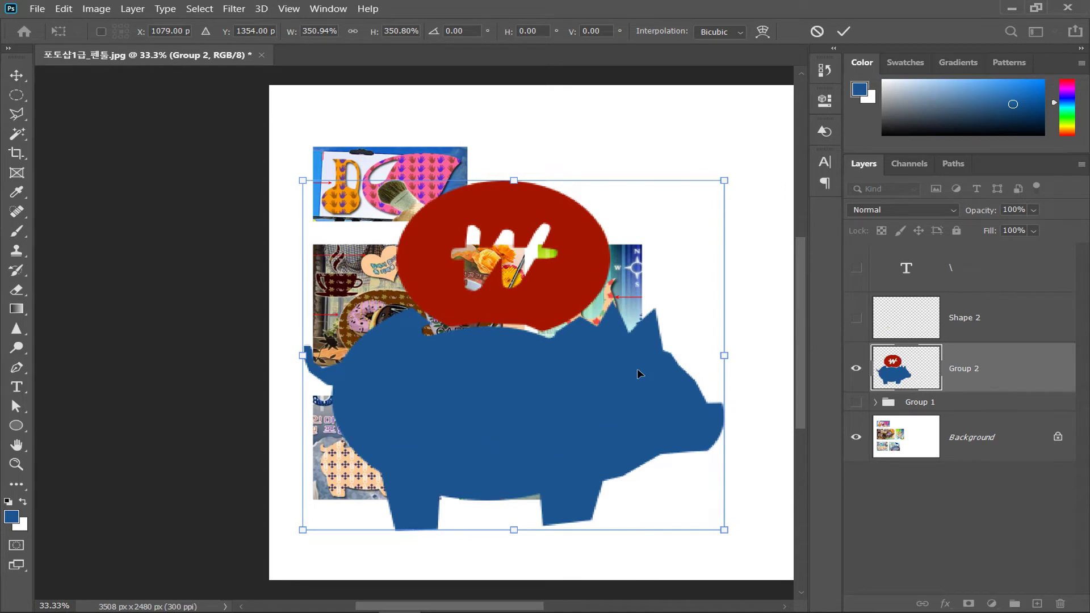
key("Return")
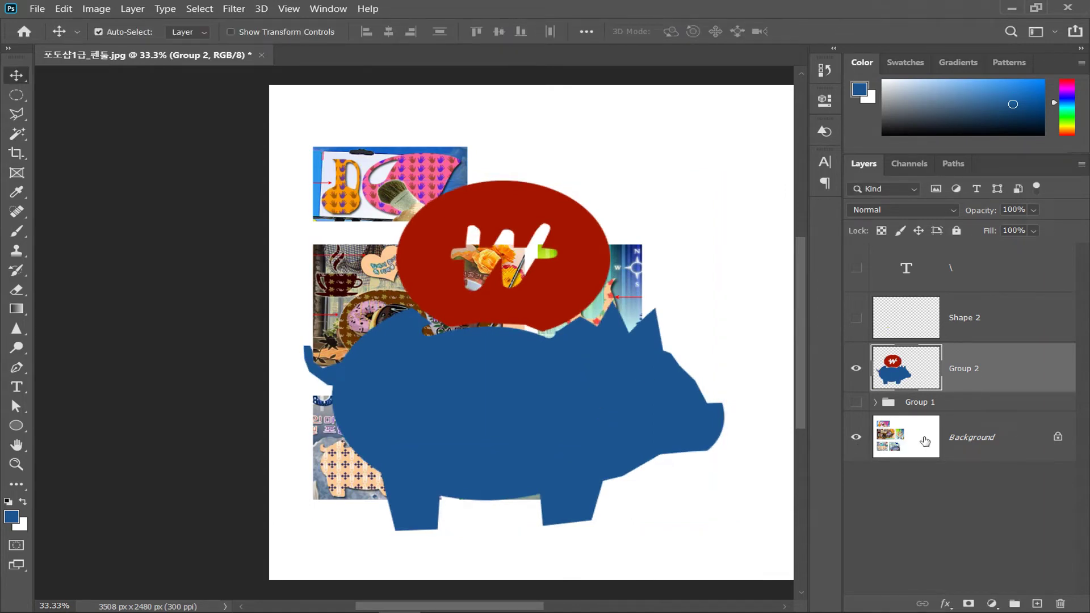
Place Group 2 above the Shape 2 layer, show Shape 2, and fill it with white to cover the example images.
left_click_drag(936, 370, 937, 317)
left_click(854, 370)
left_click(885, 373)
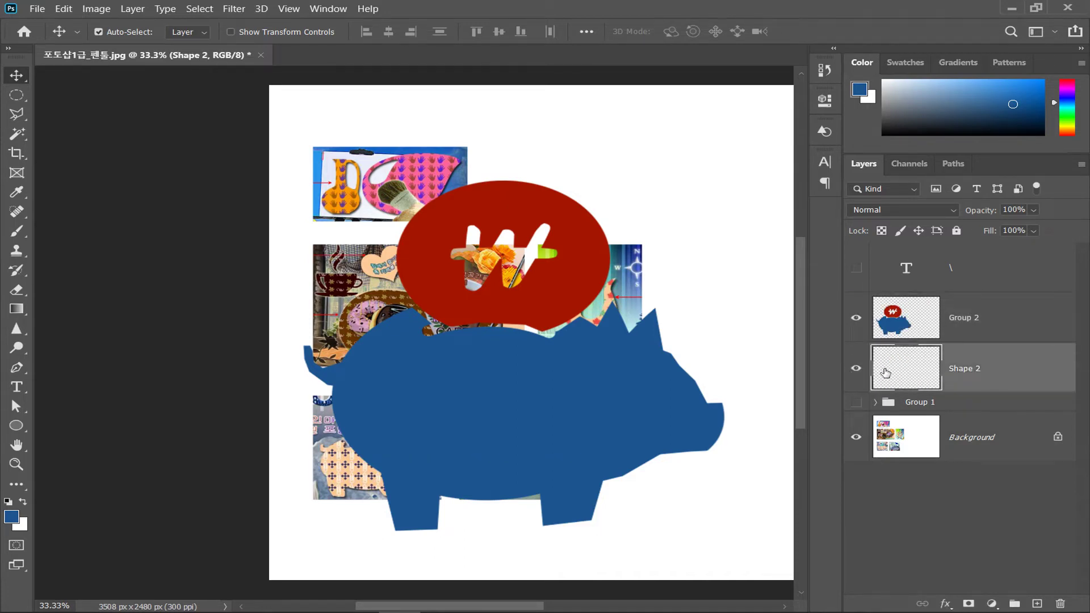
key("ctrl+BackSpace")
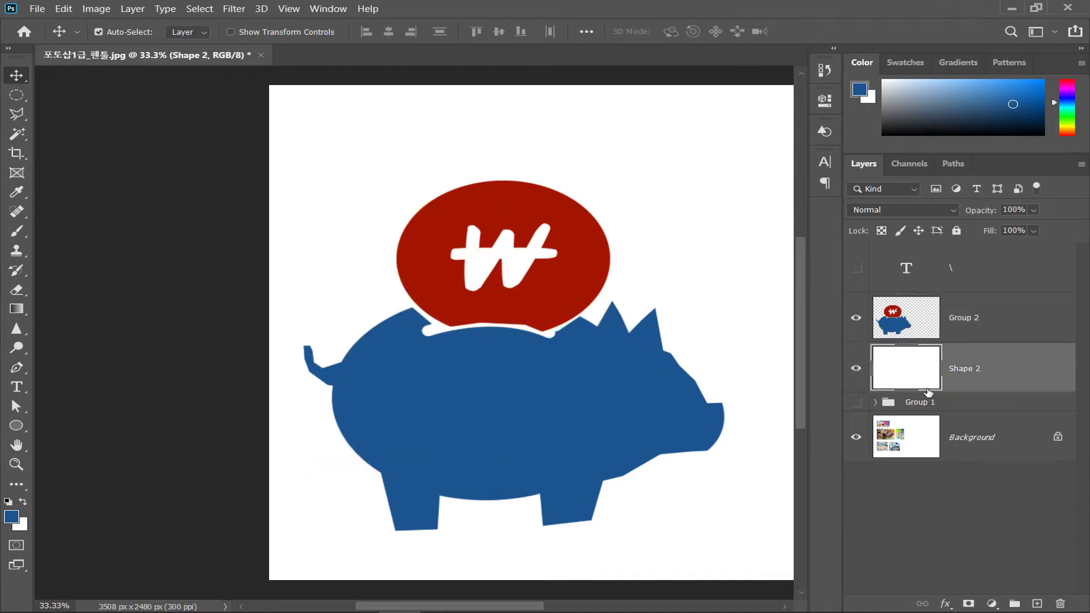
Select the blue pig on Group 2 with the Magic Wand and turn the selection into a work path.
left_click(647, 421)
key("ctrl+plus")
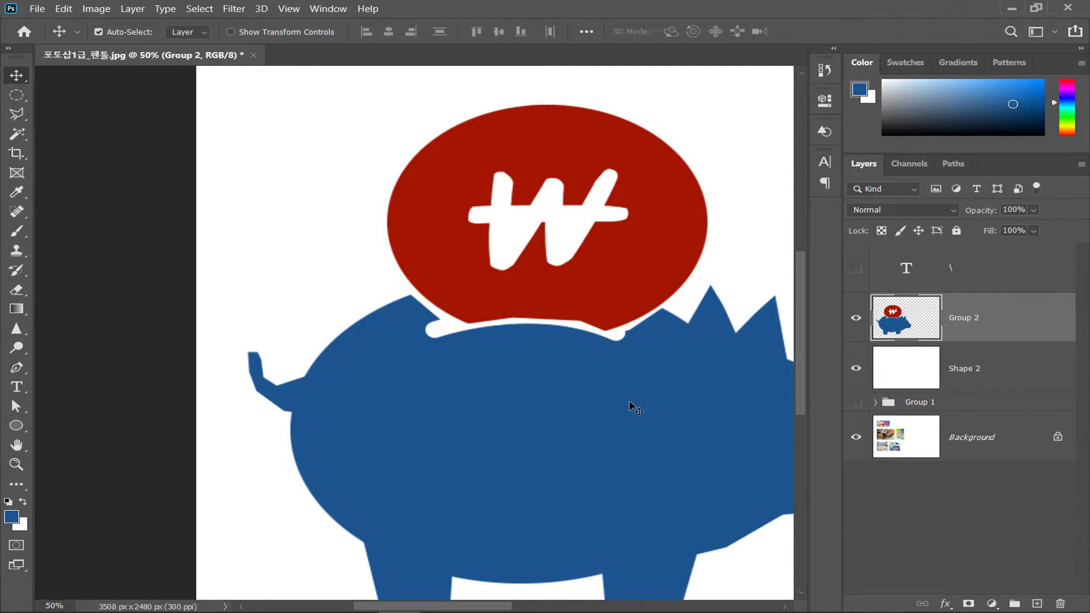
left_click(17, 134)
left_click(559, 388)
left_click_drag(543, 409, 465, 359)
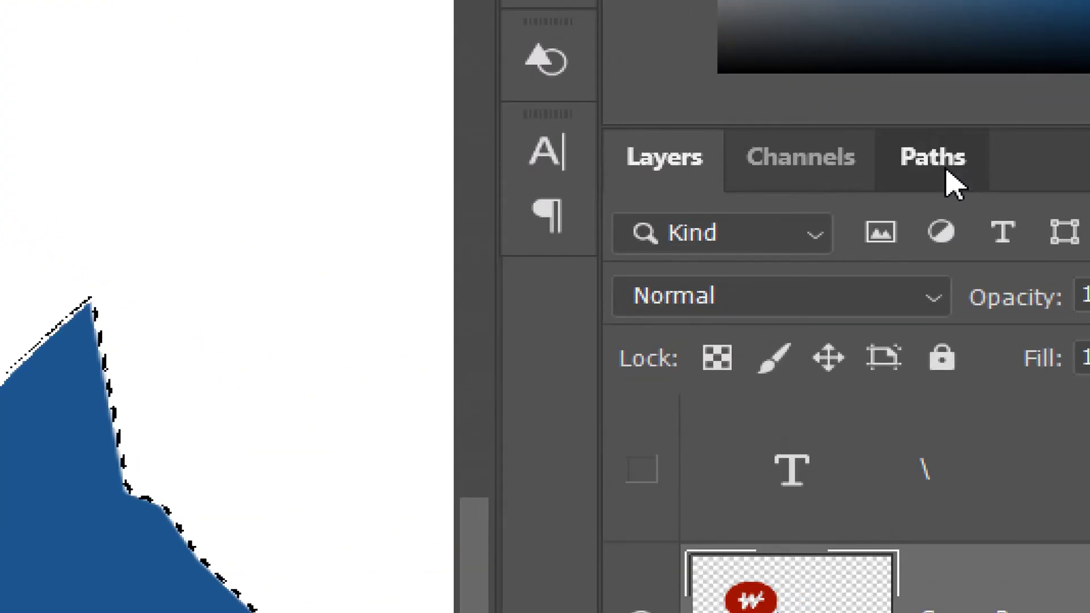
left_click(947, 173)
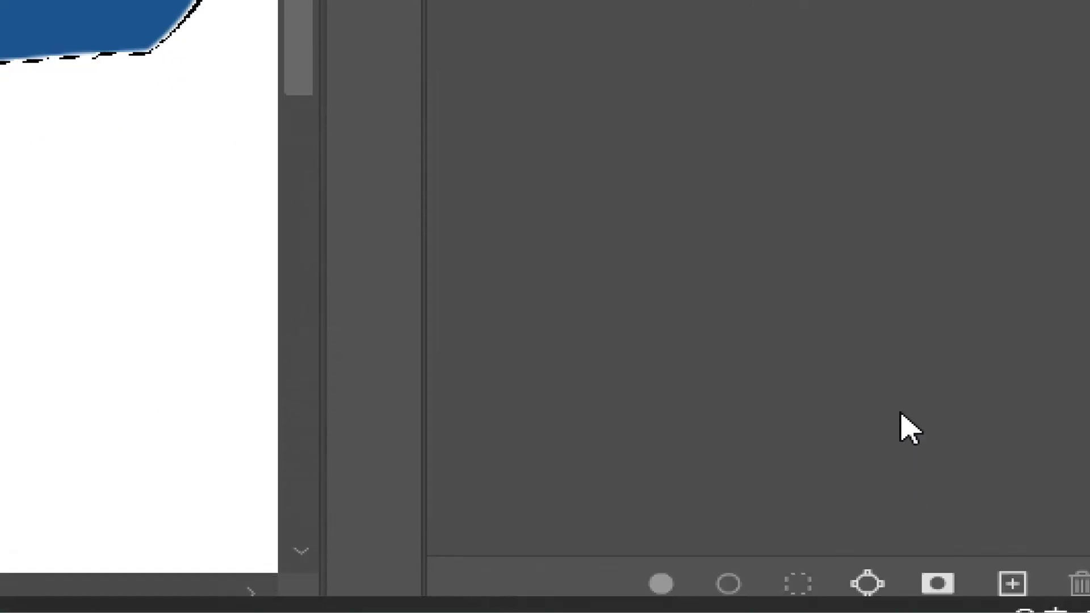
left_click(868, 585)
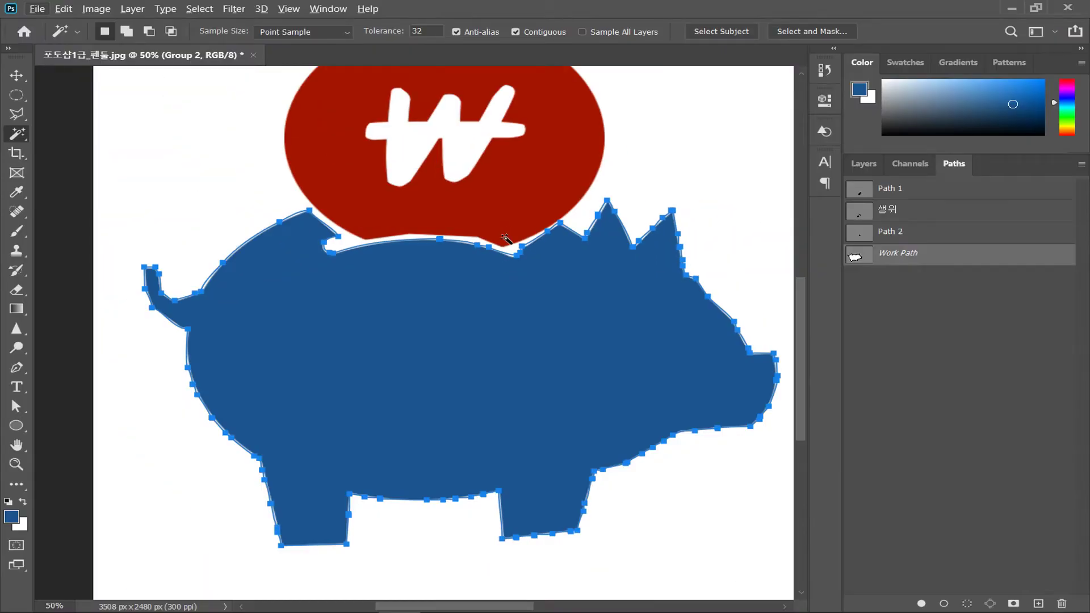
Save the pig's work path under the name ppp and deselect the path.
double_click(904, 259)
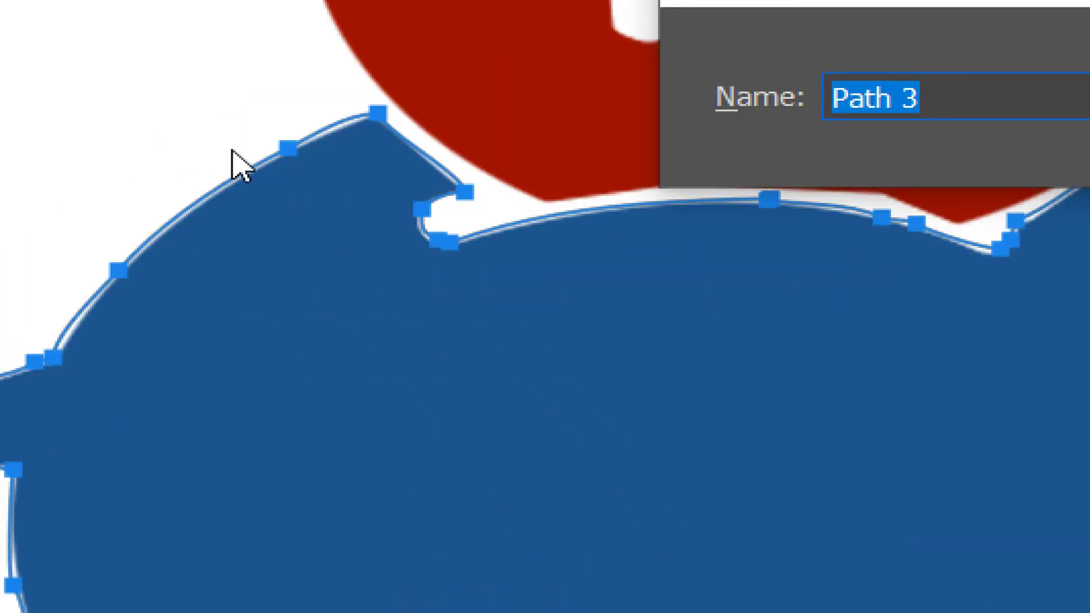
type("ppp")
key("Return")
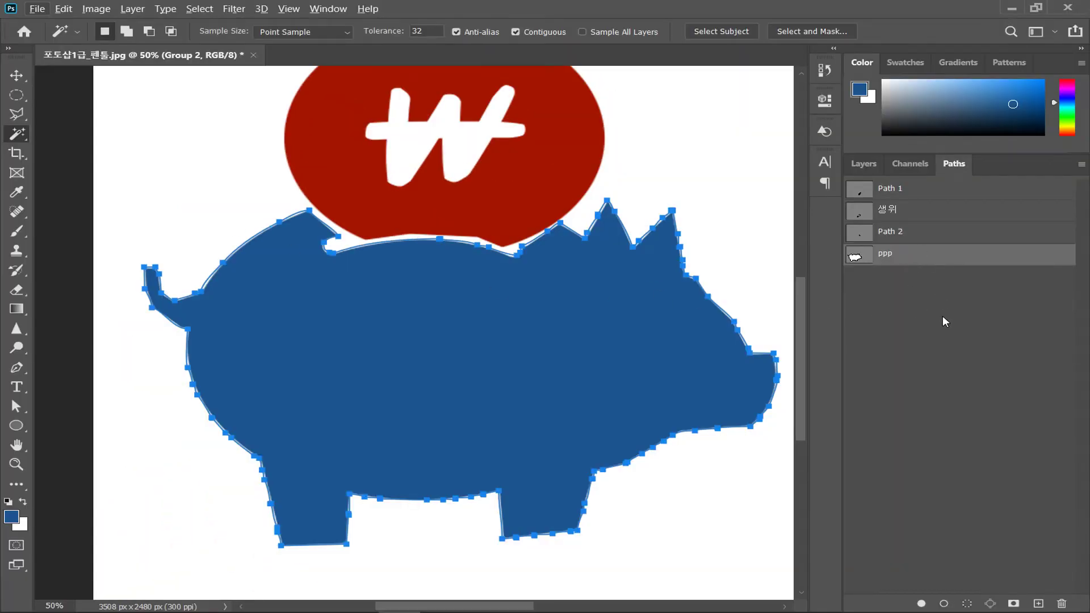
left_click(945, 321)
Select the red coin with the Magic Wand and convert the selection into a separate work path.
scroll(686, 250, "up", 5)
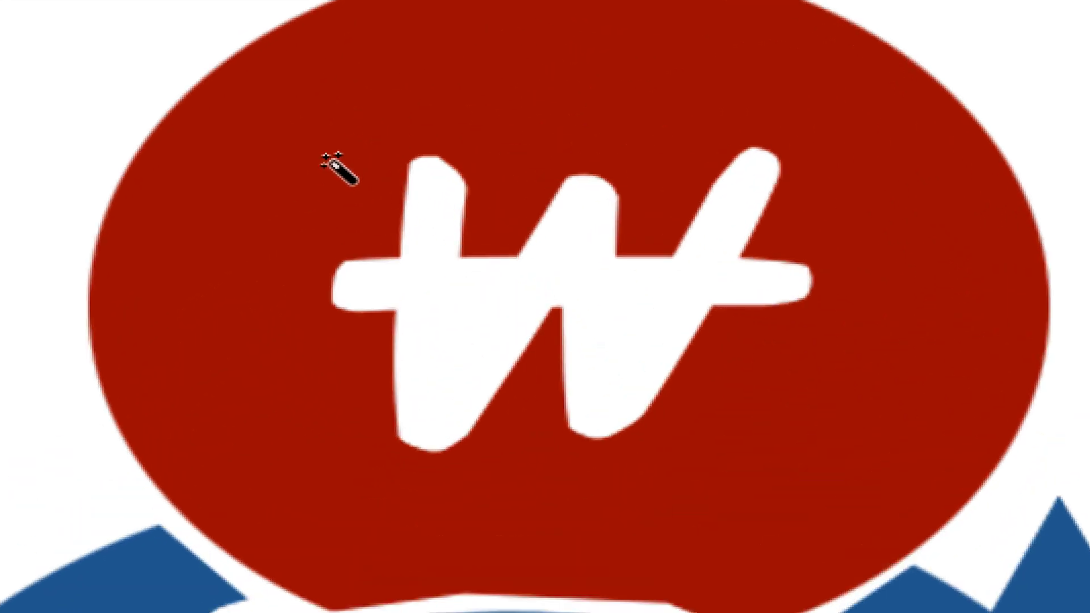
left_click(385, 188)
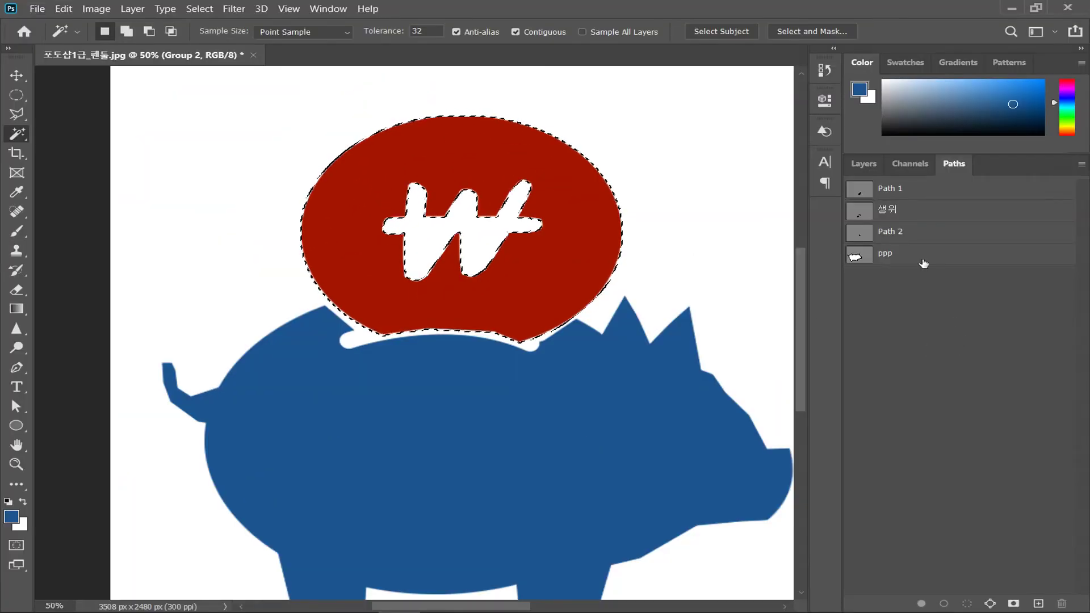
left_click(923, 261)
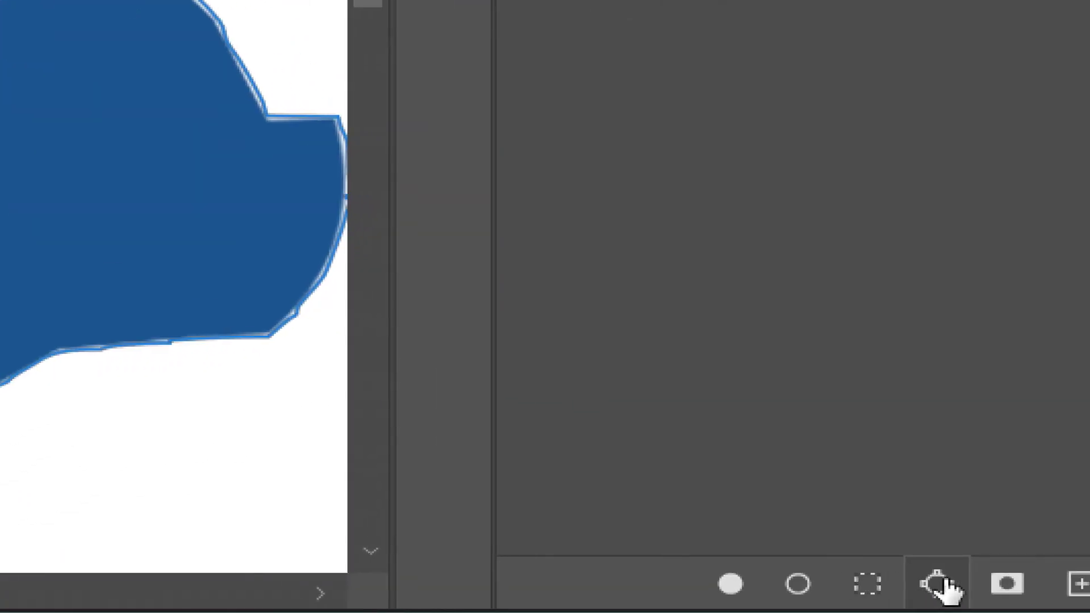
left_click(938, 585)
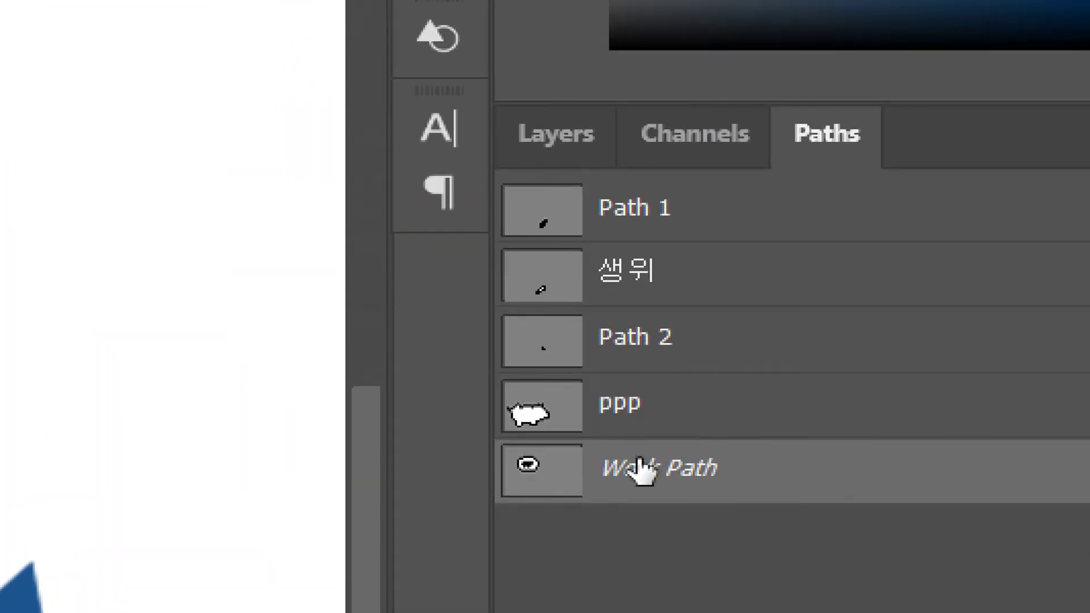
Save the coin's work path under the name ww and deselect the path.
double_click(636, 483)
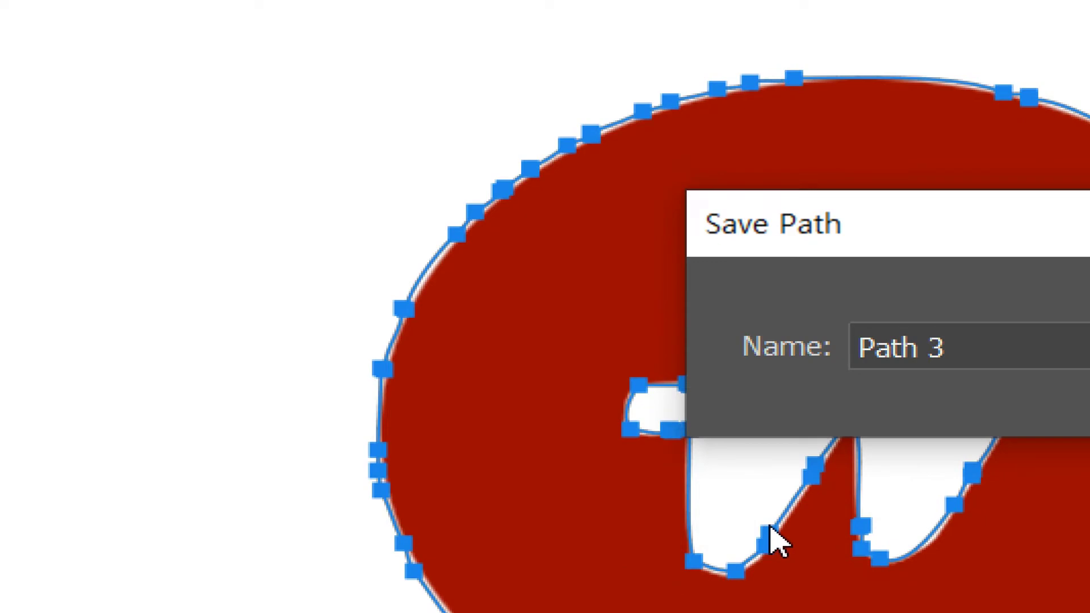
left_click_drag(975, 343, 591, 343)
type("ww")
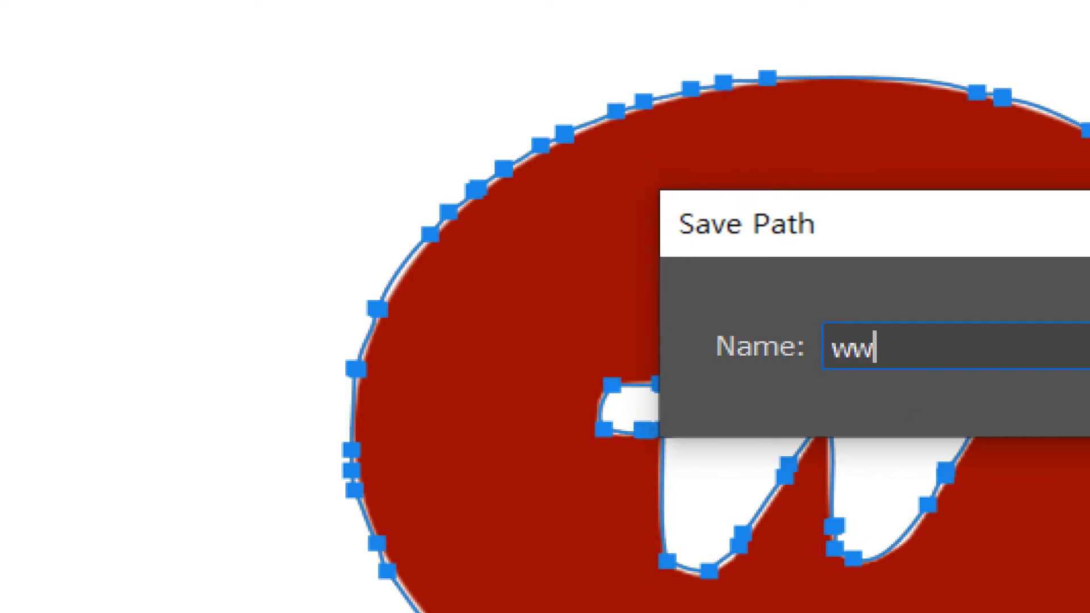
key("Return")
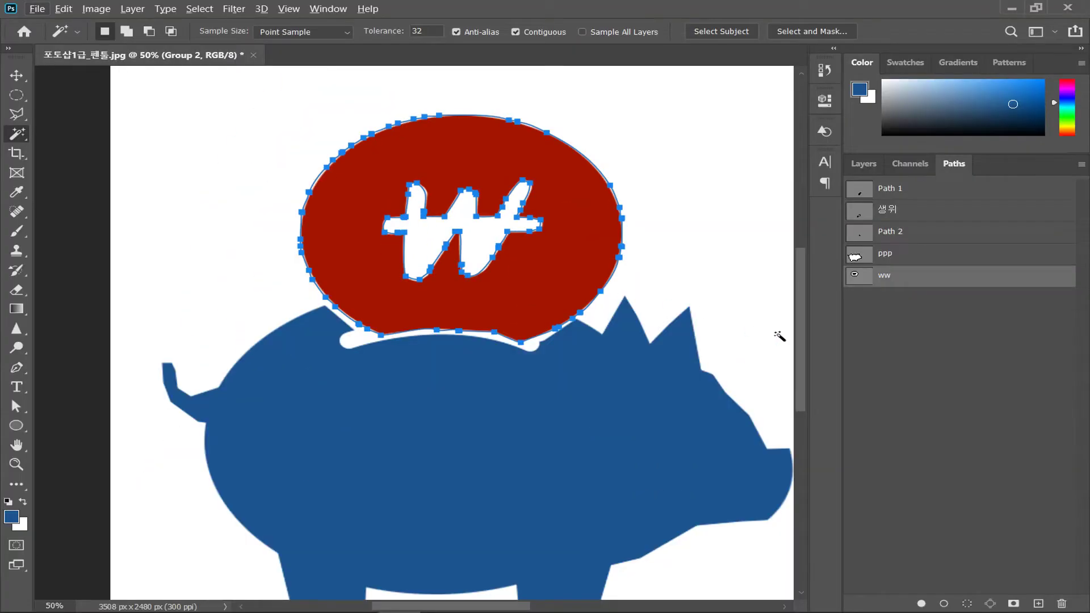
left_click(938, 371)
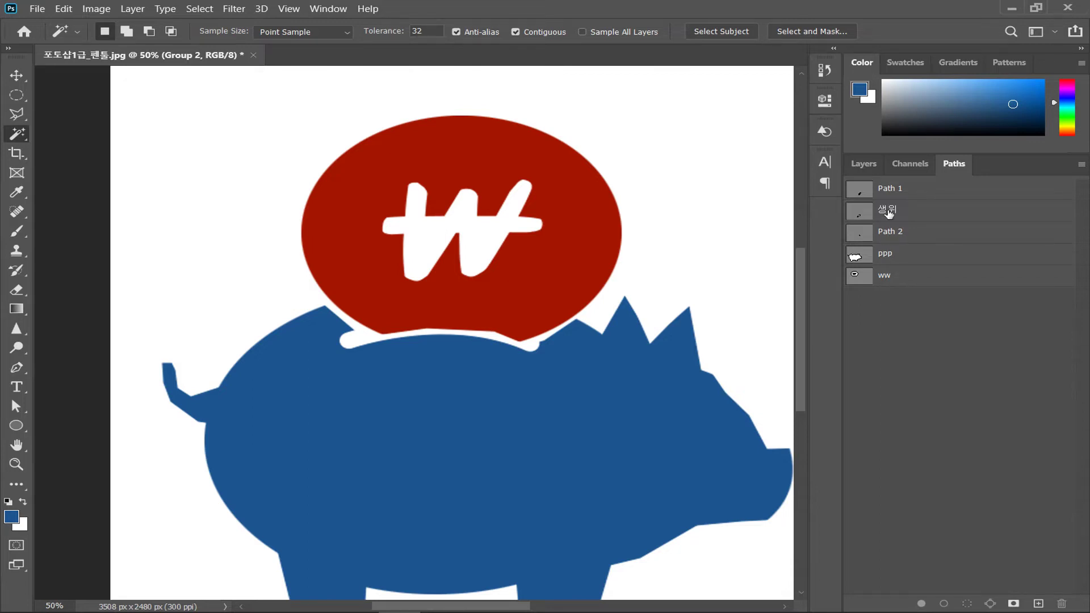
Hide Group 2 and add a new layer above Shape 2, with the Pen tool active for drawing.
left_click(865, 164)
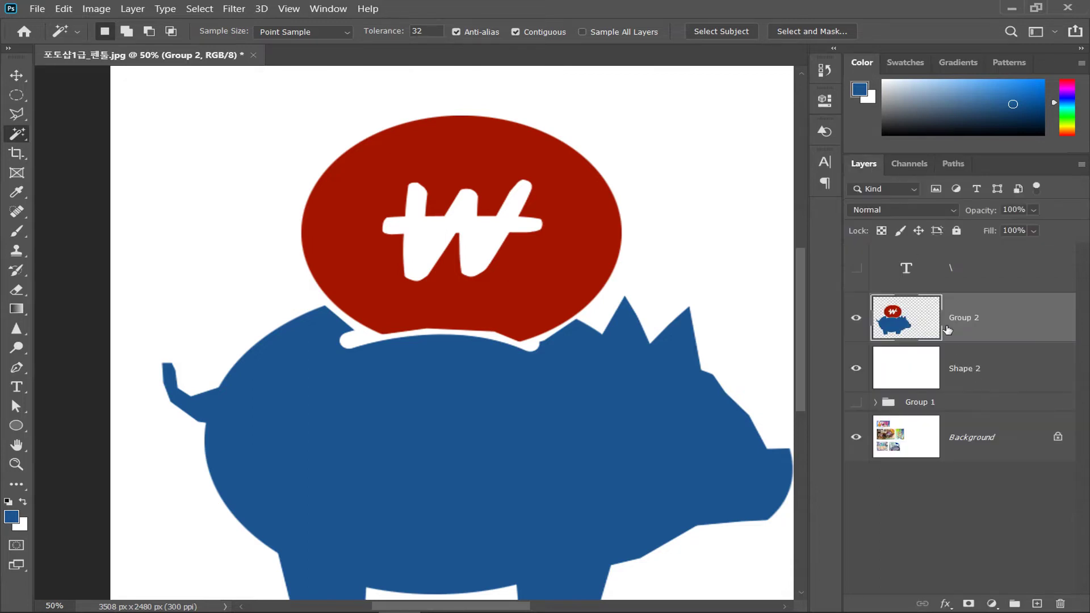
left_click(856, 318)
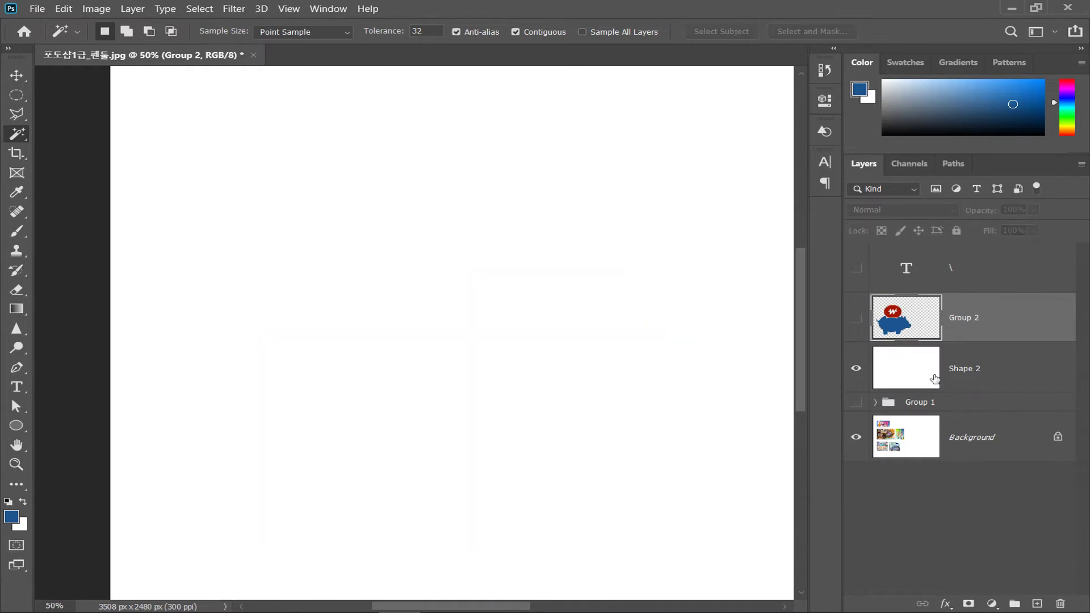
left_click(934, 380)
key("ctrl+shift+n")
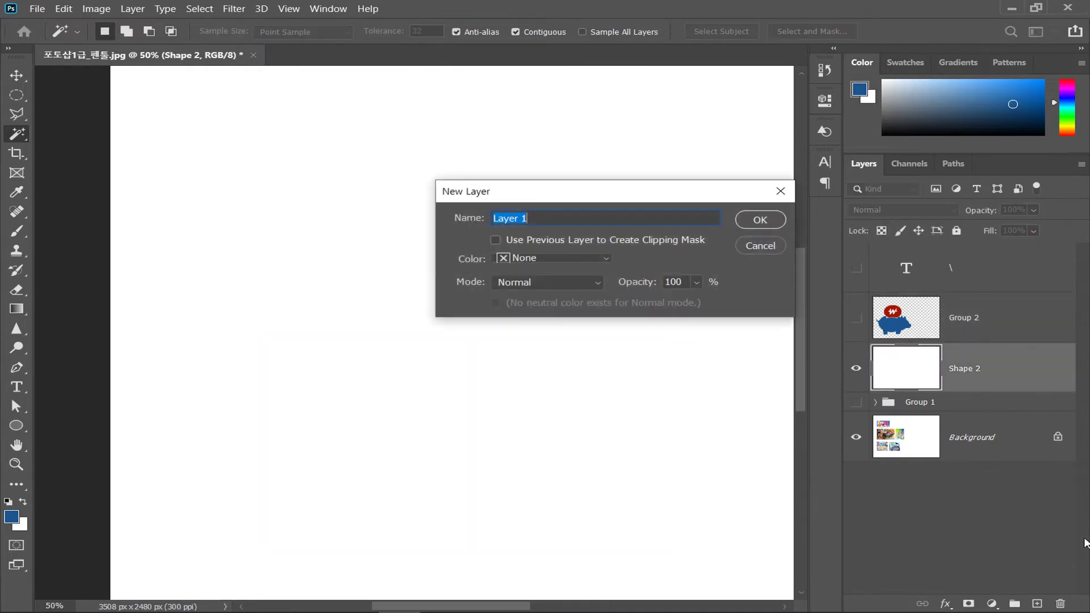
key("Return")
left_click(17, 368)
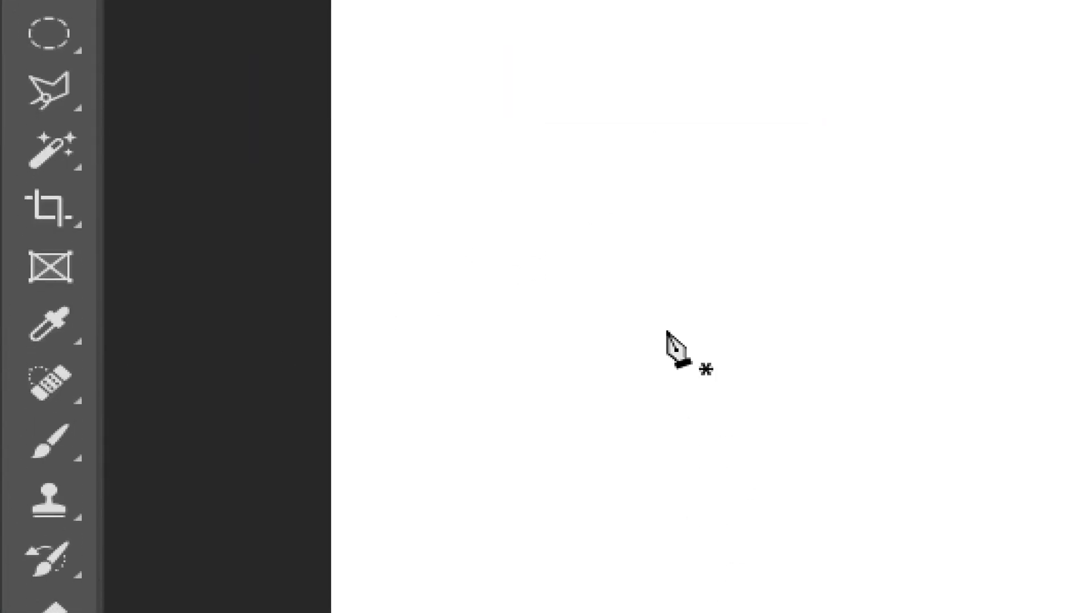
Draw a closed four-cornered shape with the Pen tool near the canvas's upper-left area.
left_click(648, 536)
left_click(546, 488)
left_click(775, 555)
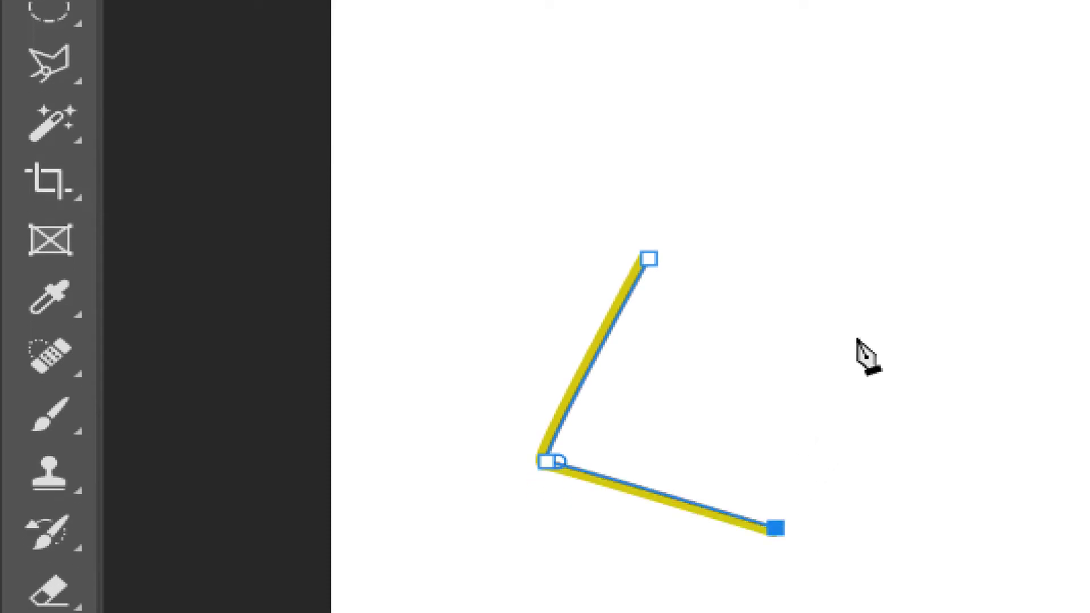
left_click(862, 320)
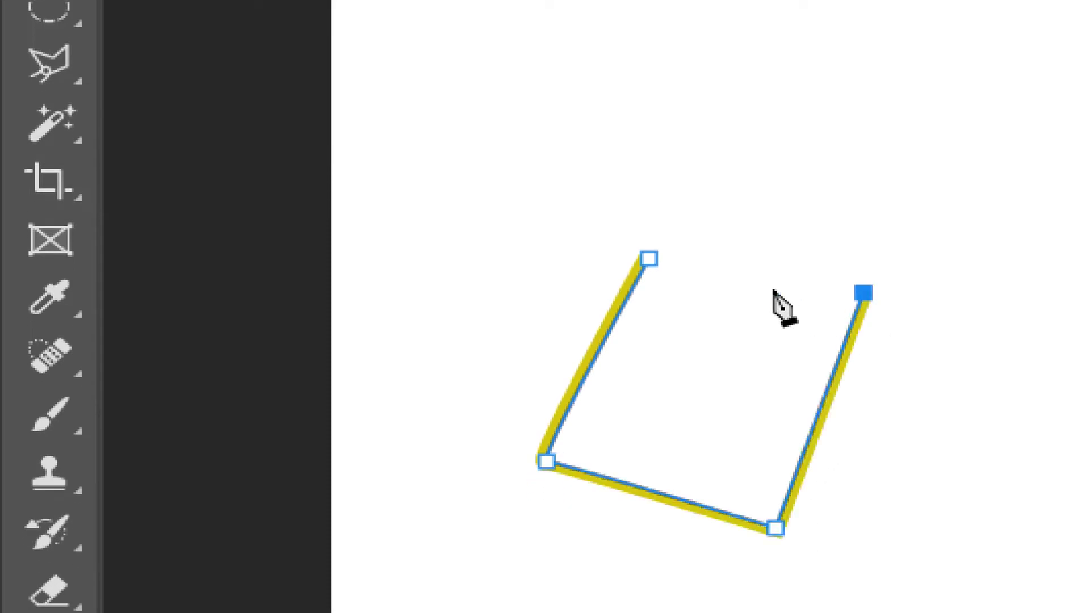
left_click(650, 260)
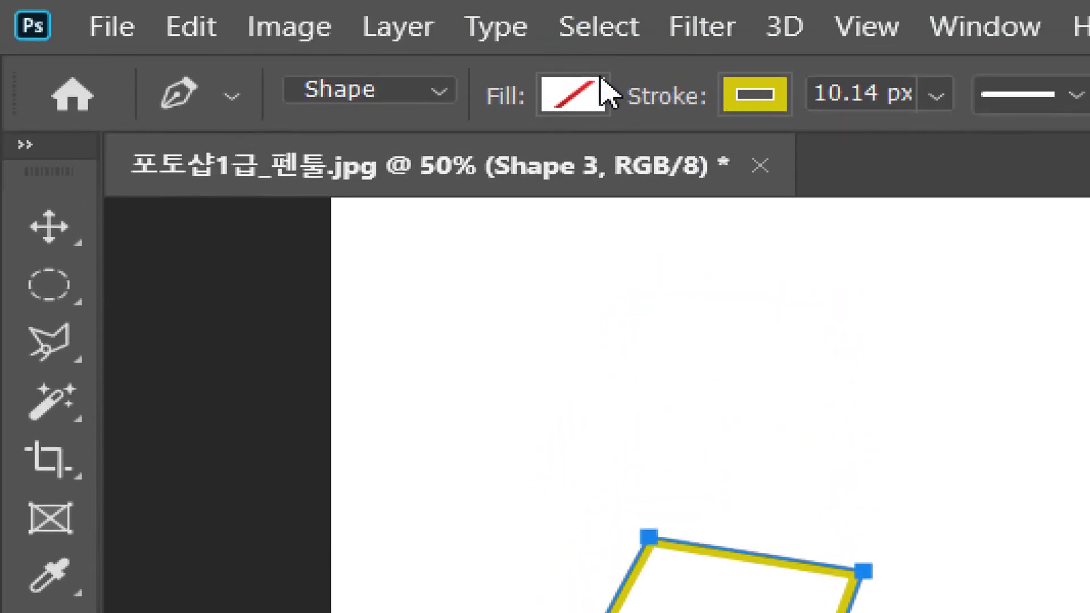
Fill the four-cornered shape with the recently used brown and remove its yellow stroke.
left_click(599, 96)
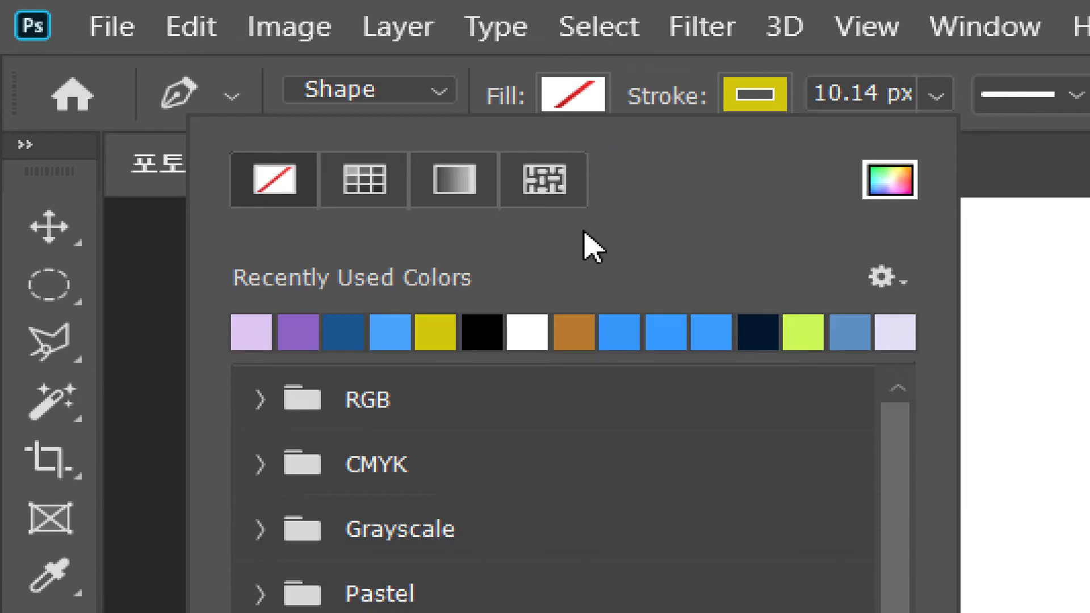
left_click(579, 330)
key("alt")
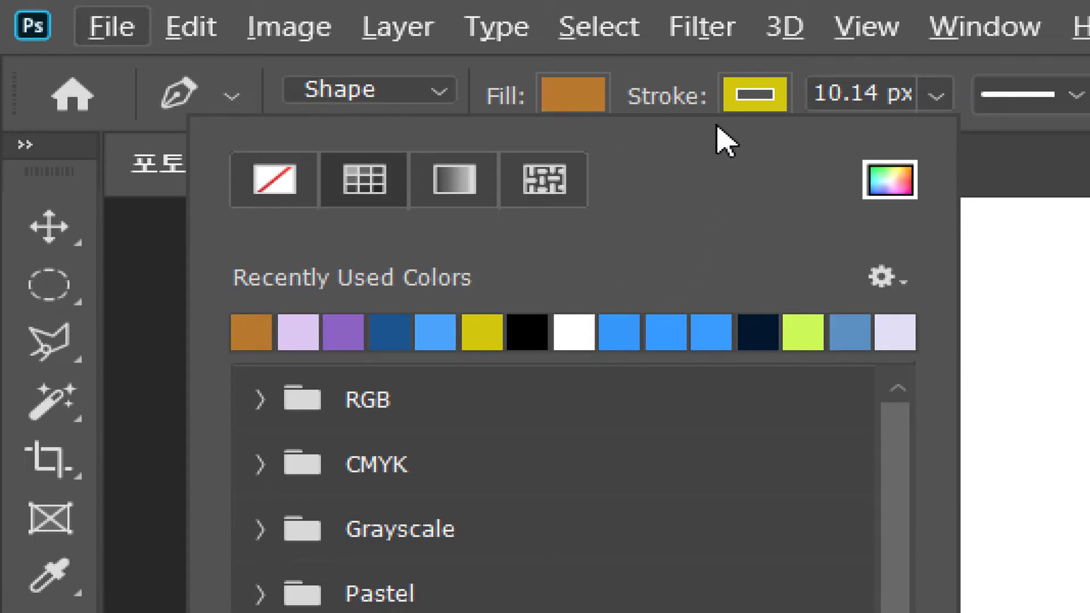
left_click(695, 101)
left_click(737, 114)
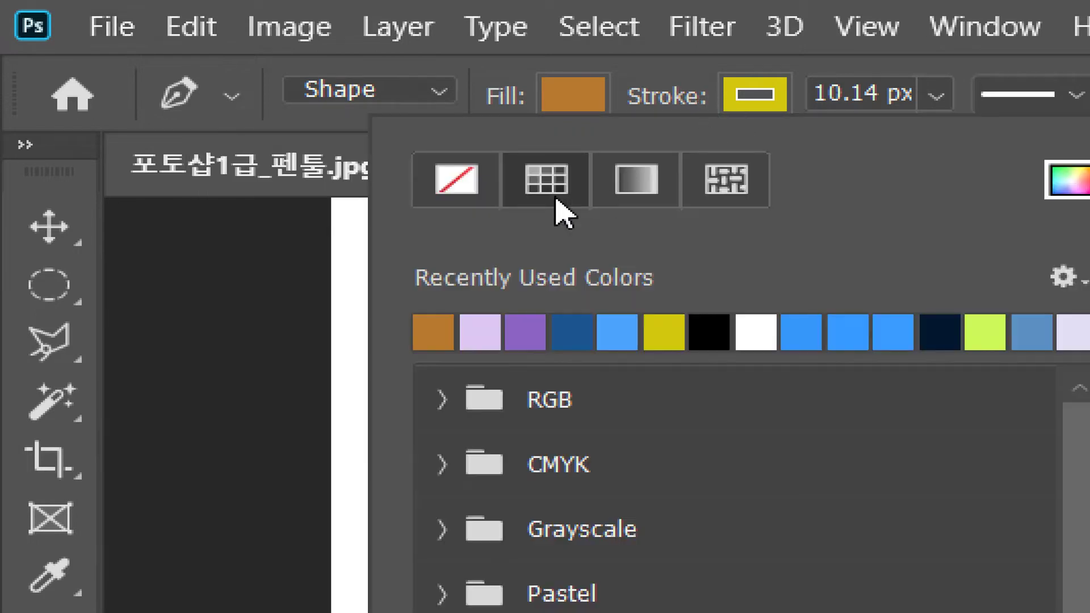
left_click(464, 182)
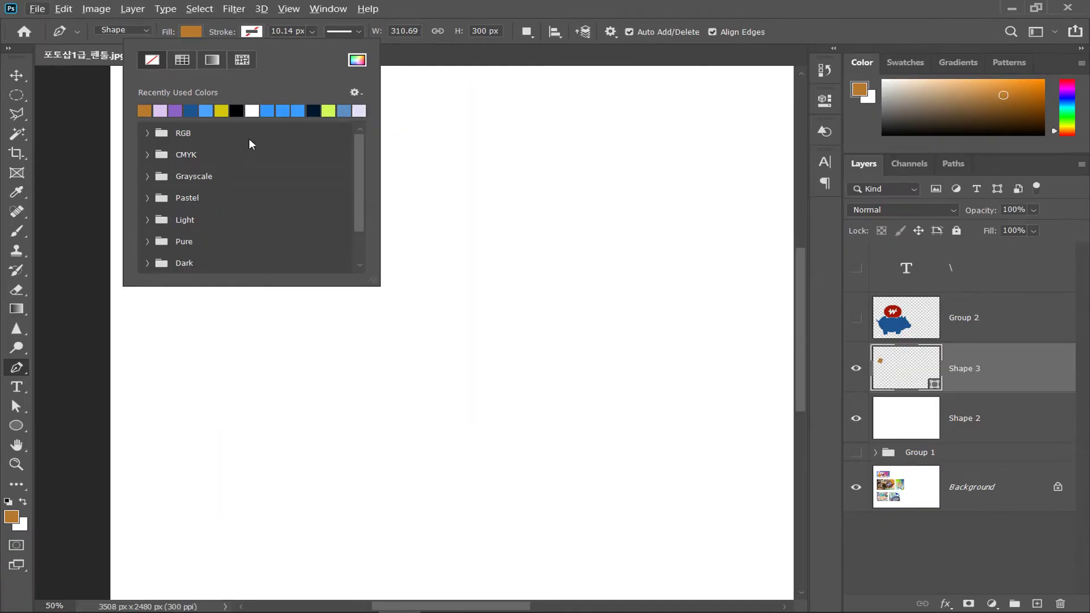
left_click(670, 20)
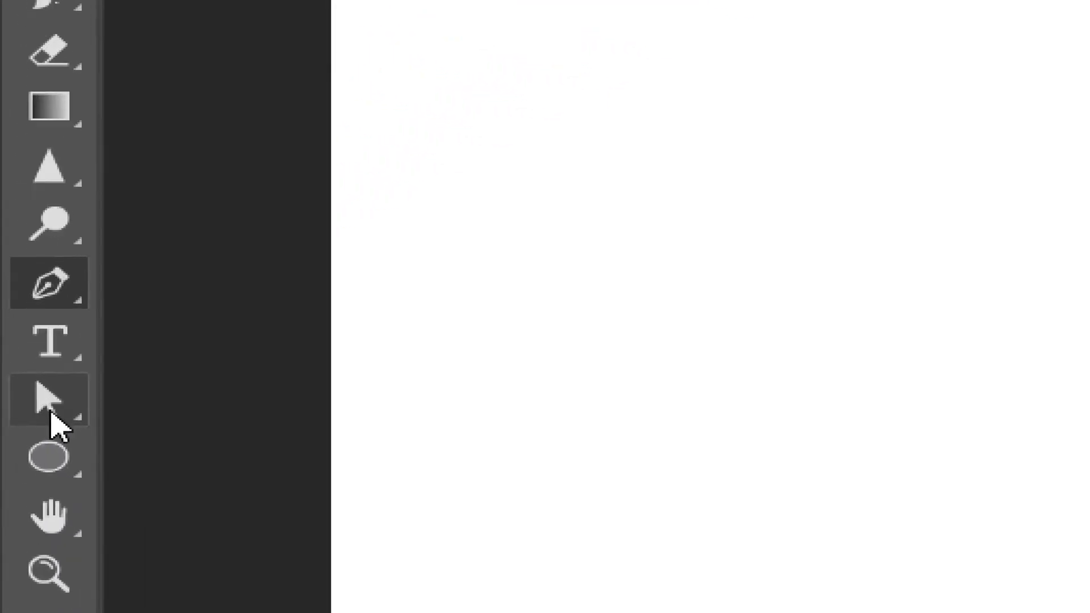
Select the pig outline in the saved path ppp with the Path Selection Tool and copy it.
right_click(54, 419)
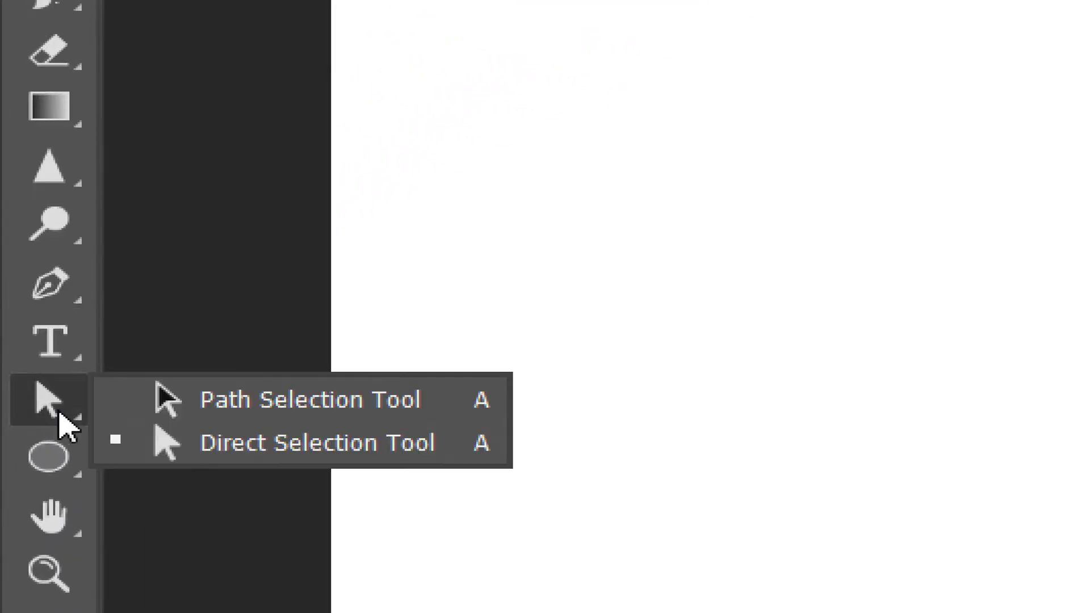
left_click(237, 423)
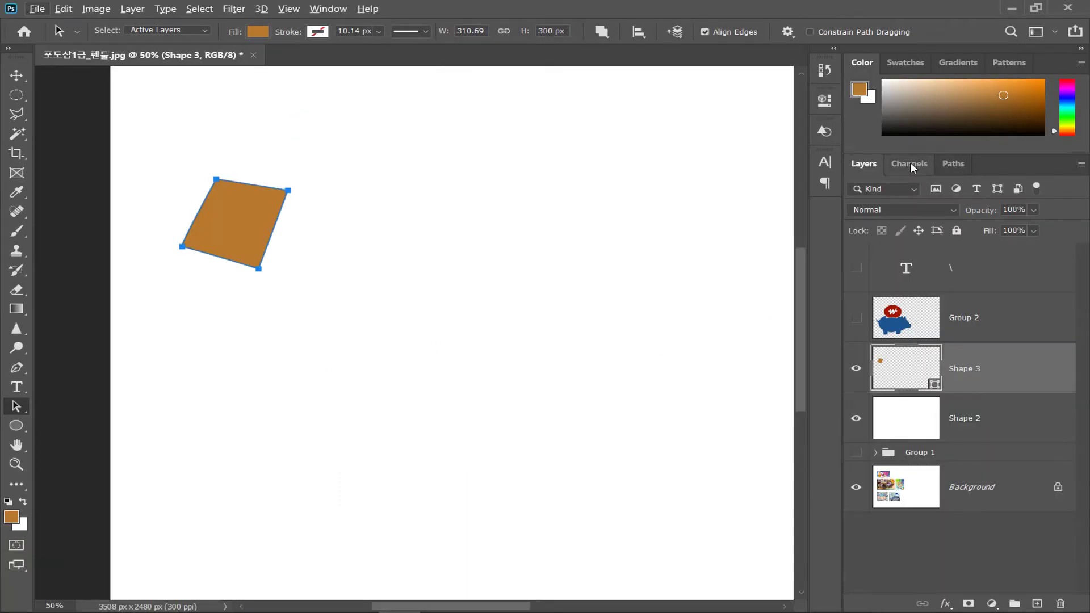
left_click(948, 163)
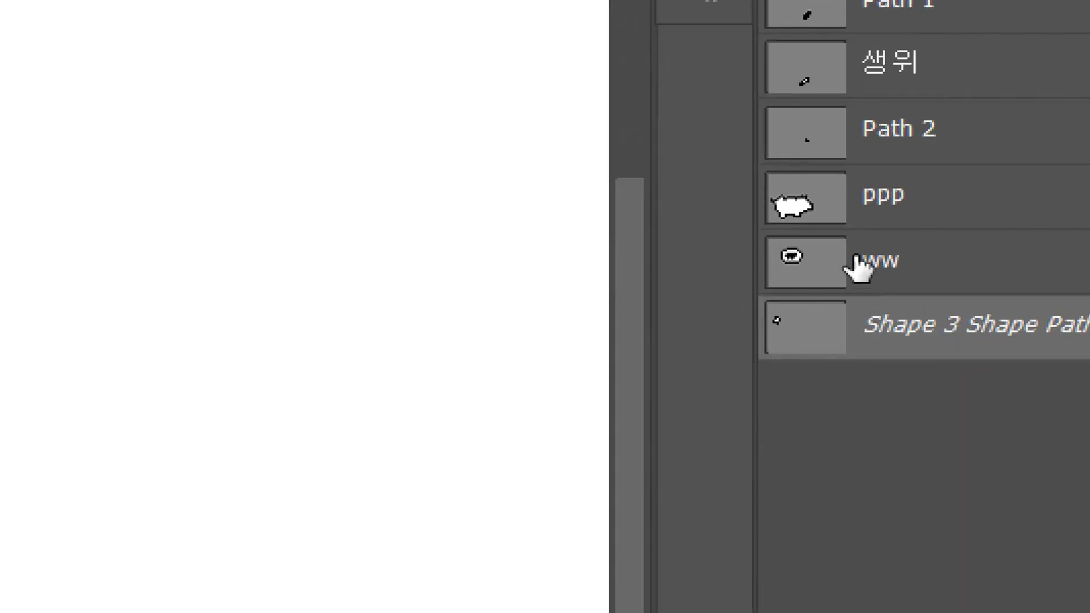
left_click(800, 211)
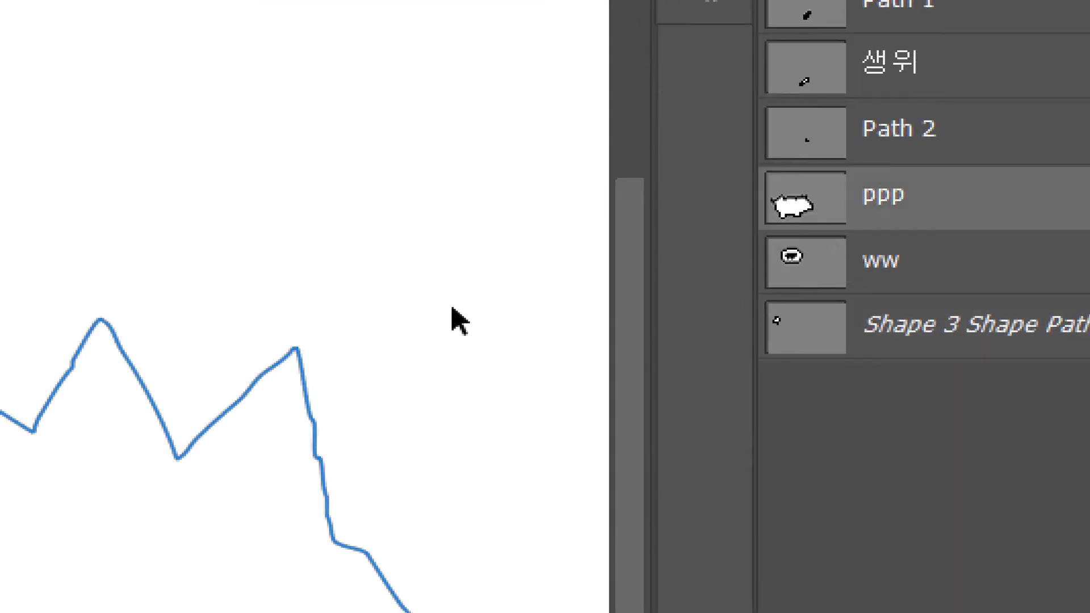
left_click(307, 414)
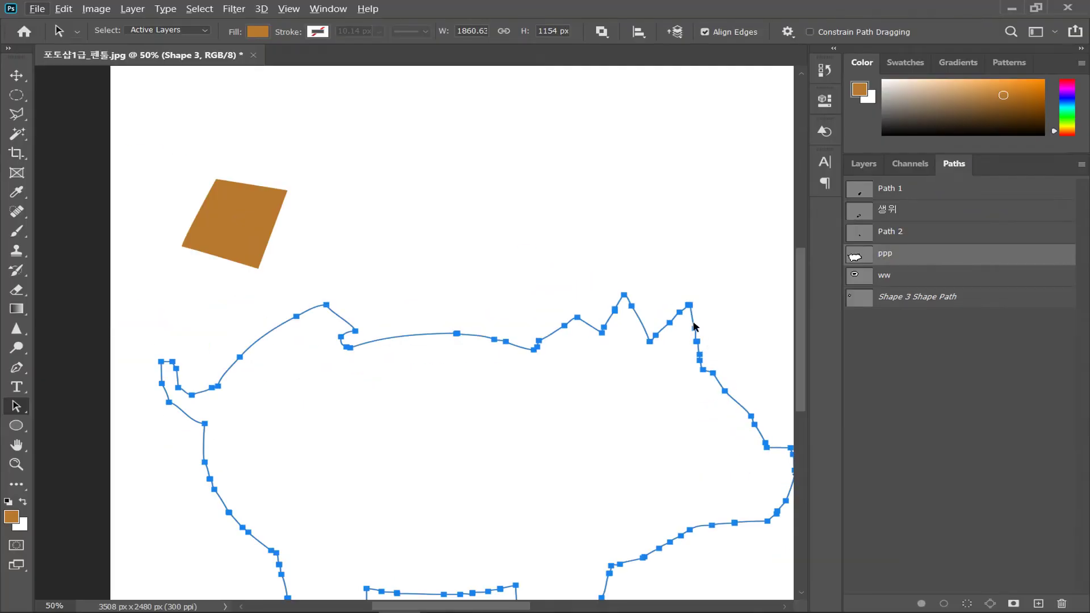
key("ctrl")
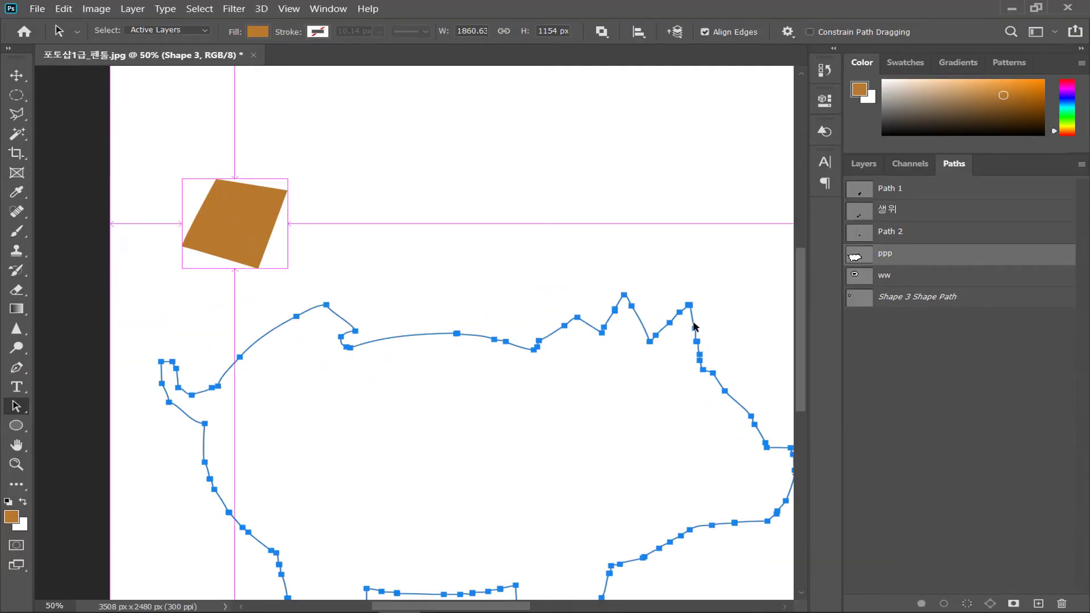
key("ctrl")
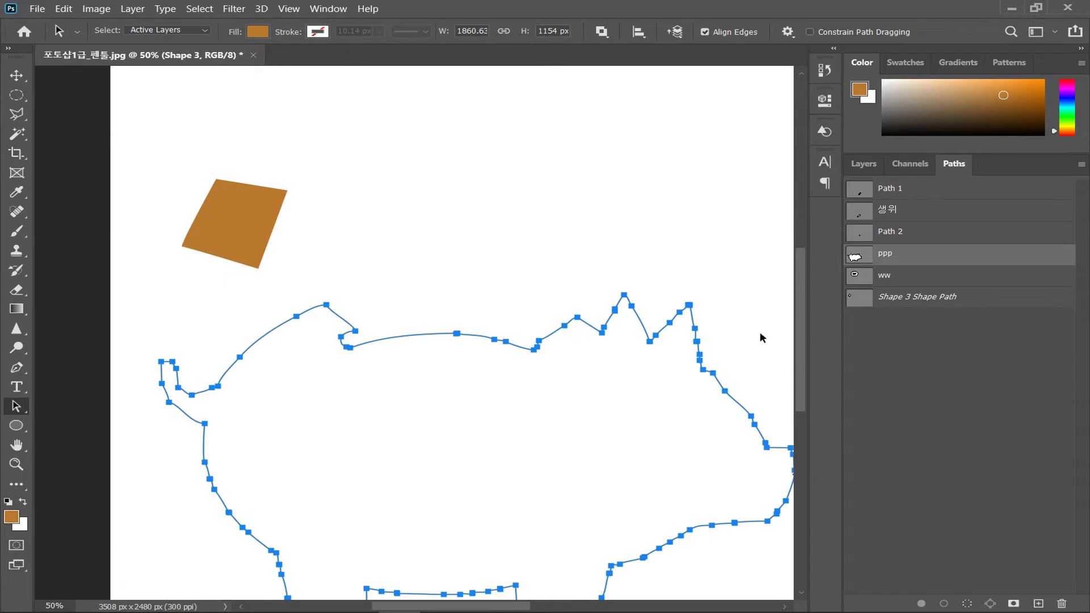
Deselect the saved path, select the brown quadrilateral on the Shape 3 layer and paste the copied pig outline into that layer.
left_click(922, 377)
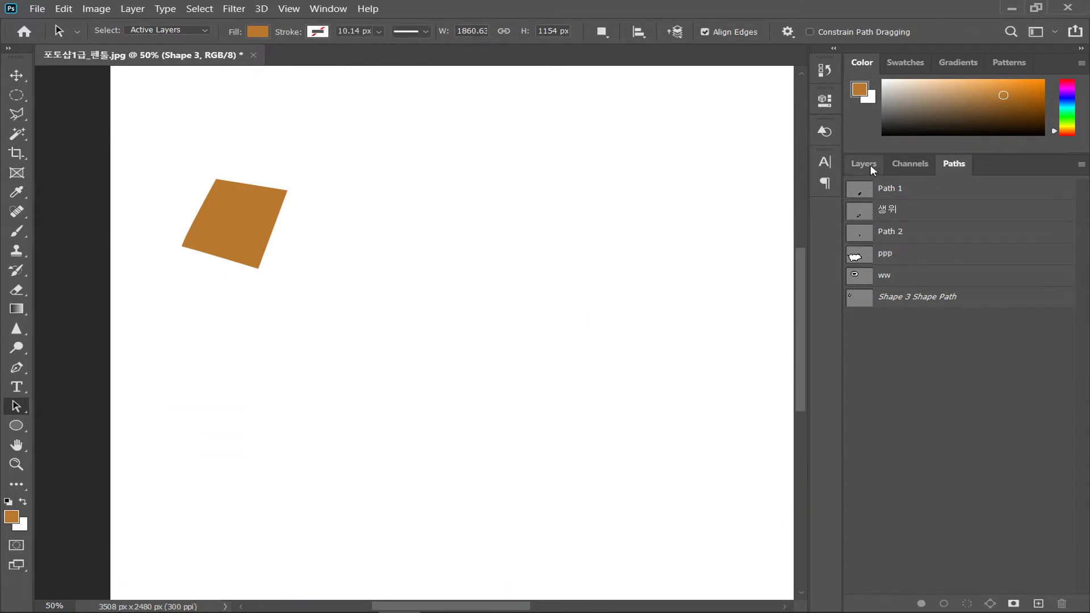
left_click(907, 261)
left_click(917, 351)
left_click(866, 164)
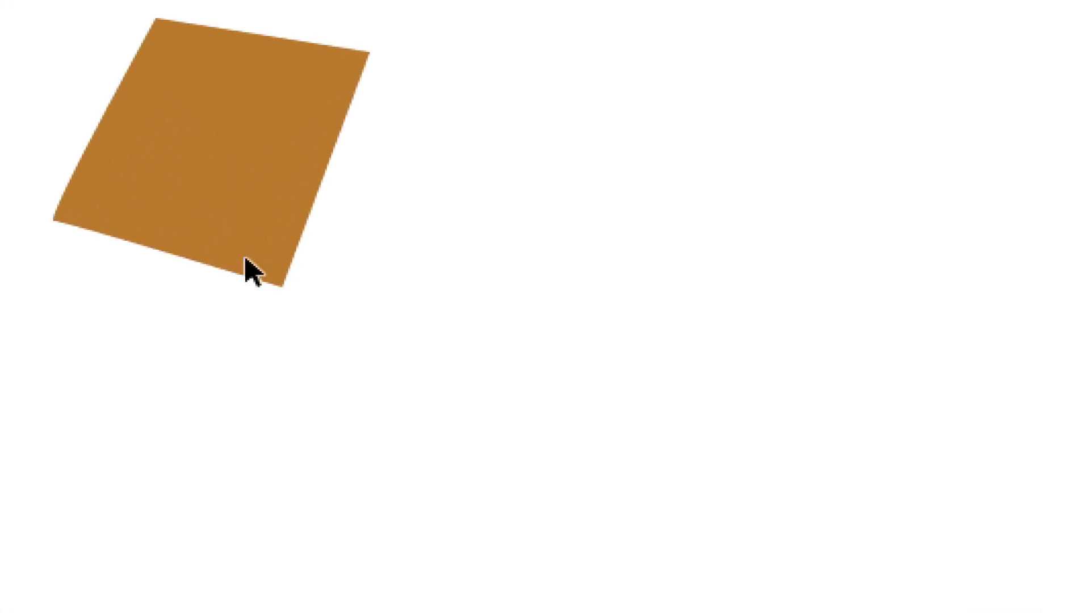
left_click(244, 265)
left_click_drag(285, 290, 343, 353)
left_click_drag(312, 242, 354, 225)
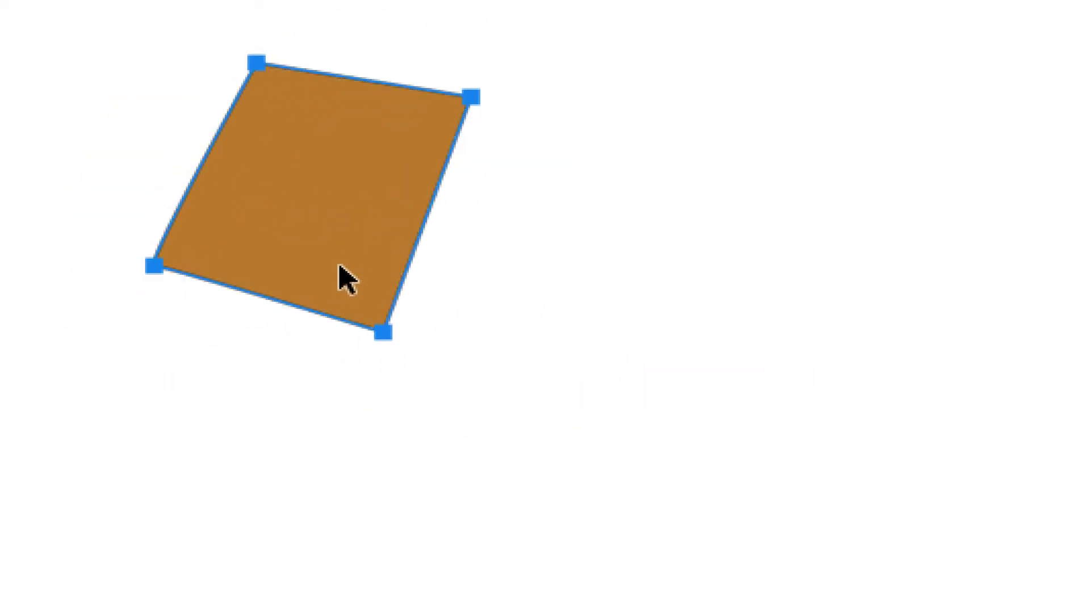
key("Tab")
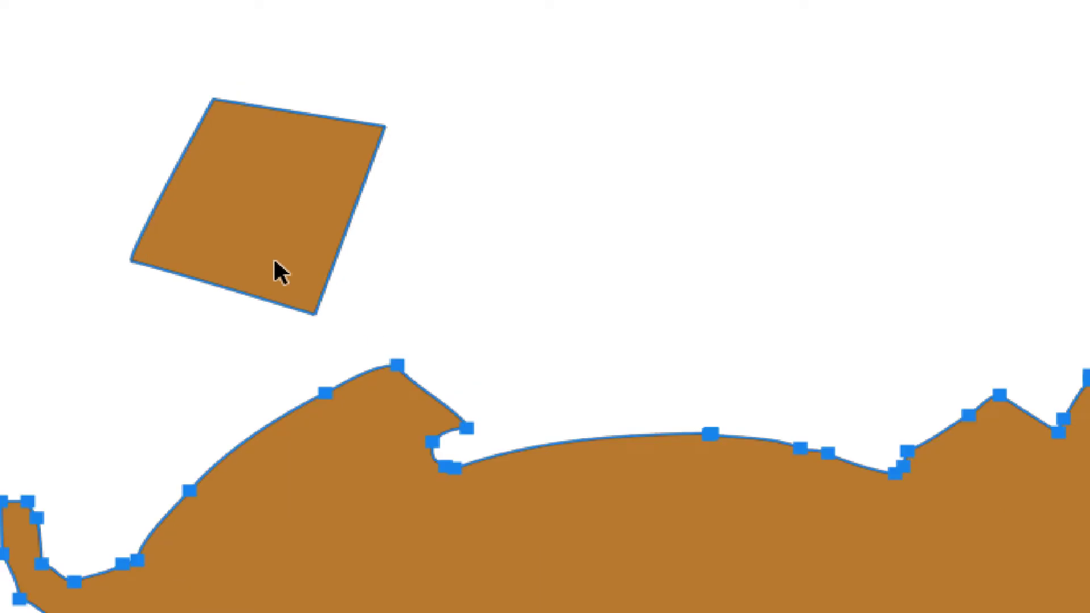
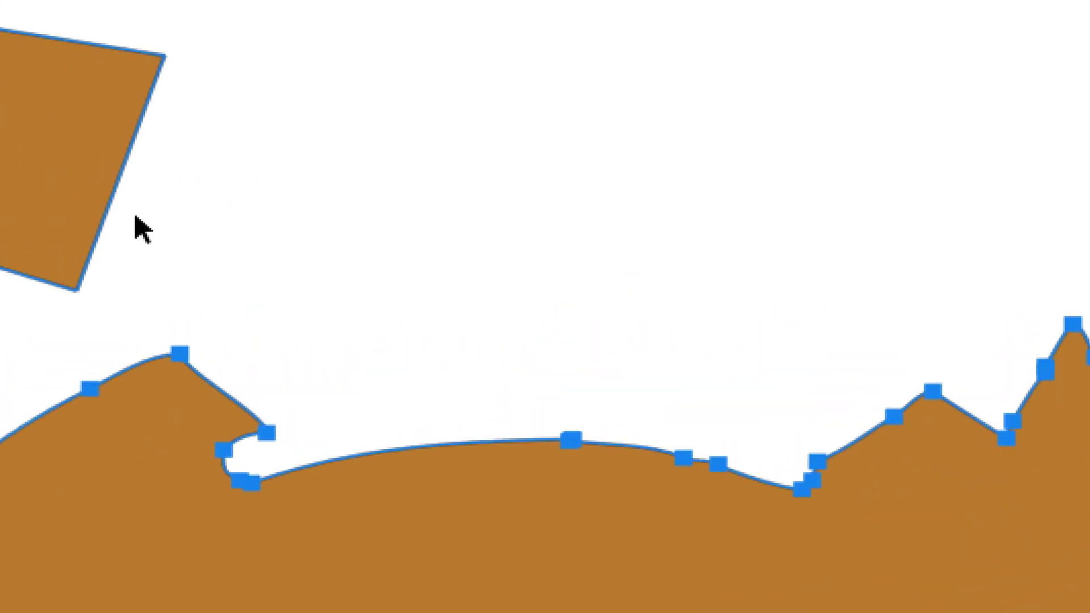
Cut the brown quadrilateral out of the Shape 3 layer, keeping the pig.
left_click(304, 253)
scroll(145, 176, "left", 5)
left_click(188, 164)
key("Delete")
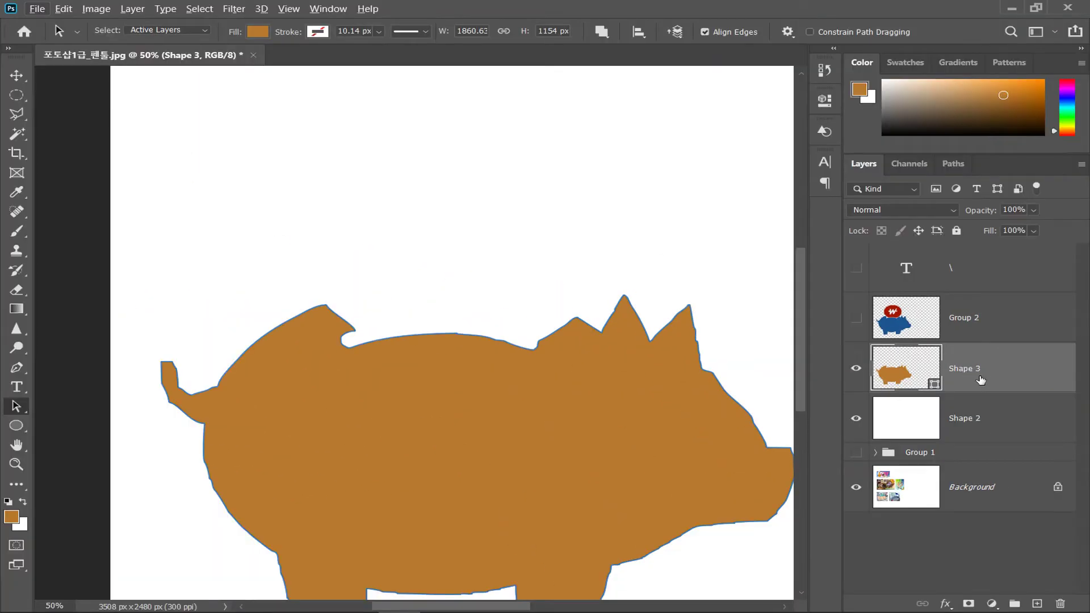
Try pasting the cut quadrilateral path onto a new empty layer above Shape 3, and delete that layer.
left_click(1036, 603)
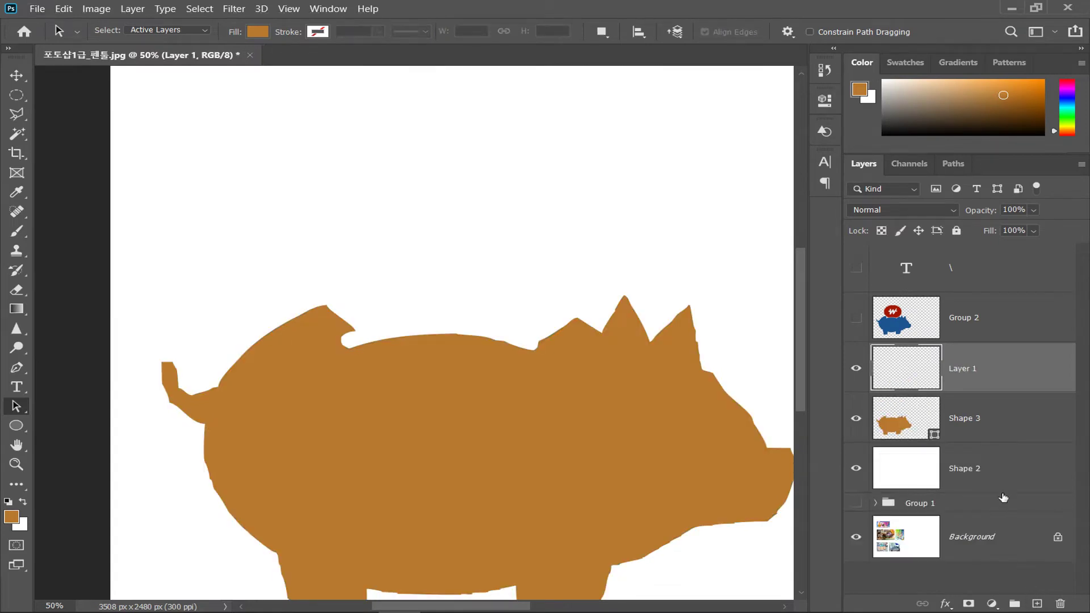
left_click_drag(933, 374, 934, 376)
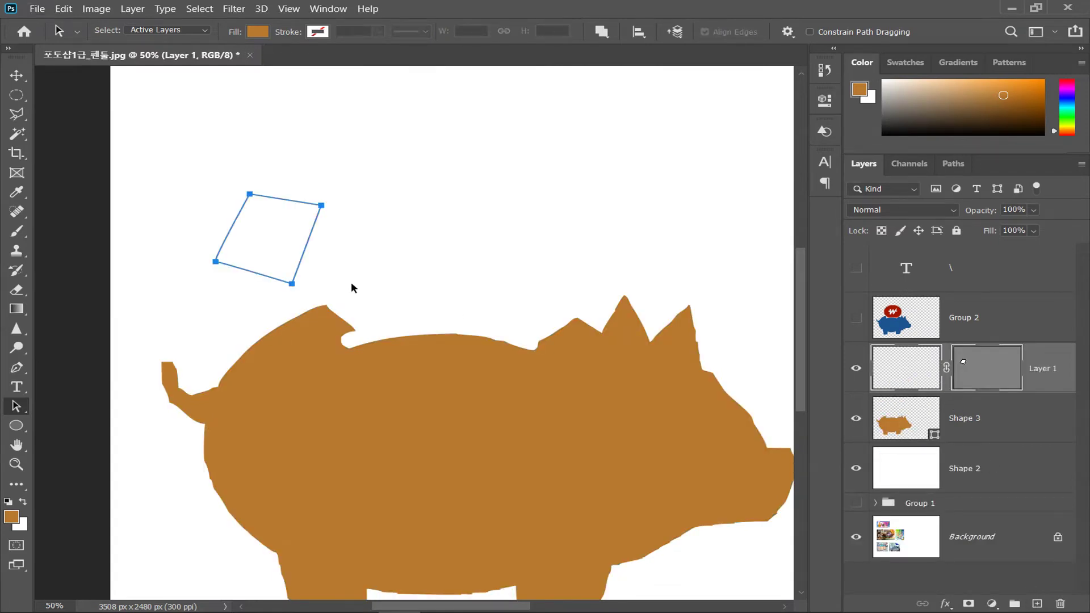
key("Delete")
key("ctrl+z")
left_click(957, 406)
left_click(1020, 377)
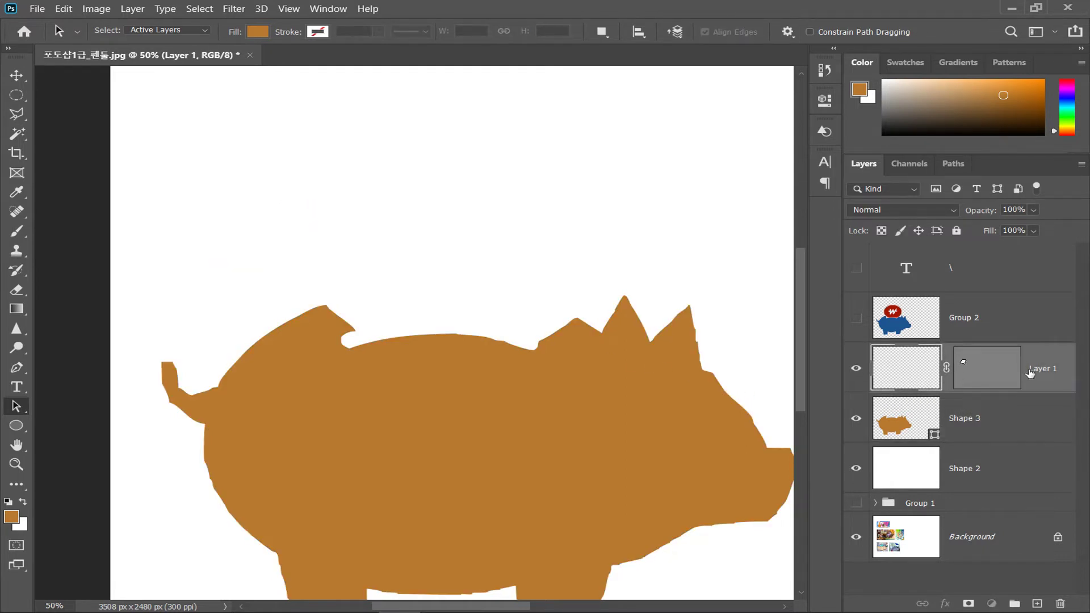
key("Delete")
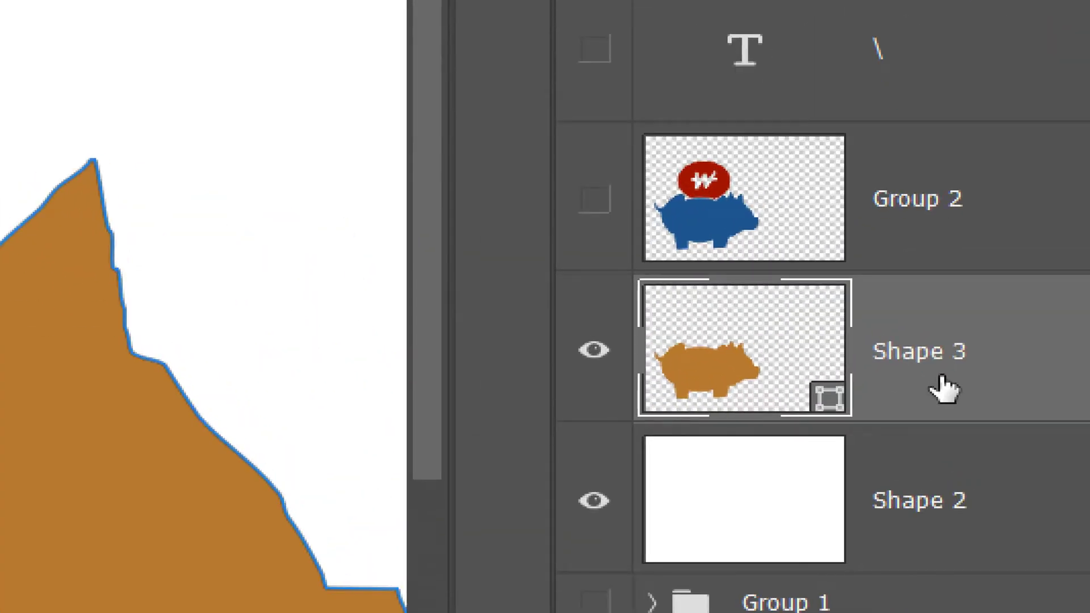
Duplicate the Shape 3 pig layer and move the copy upward above the original pig.
key("ctrl+j")
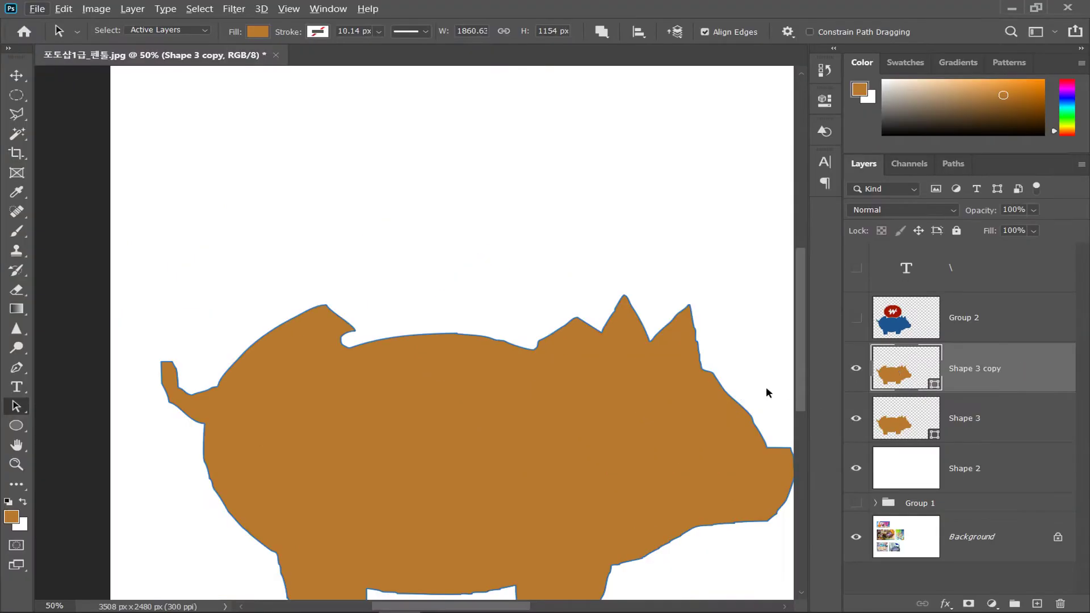
left_click(698, 402)
left_click_drag(698, 401, 657, 268)
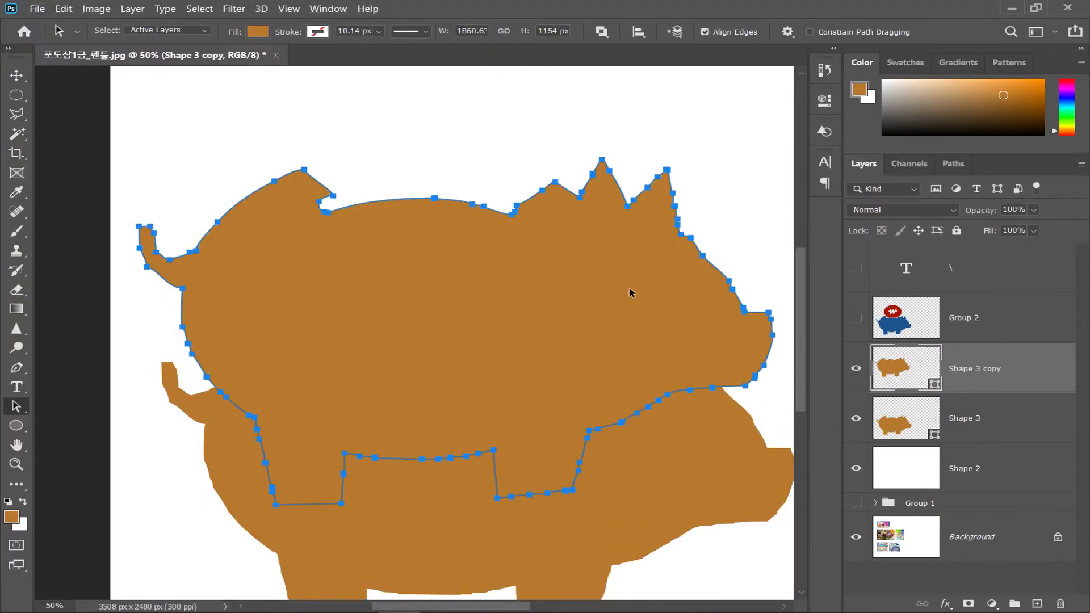
Fill the duplicate pig with purple and move it left, partly beyond the canvas edge.
left_click(257, 32)
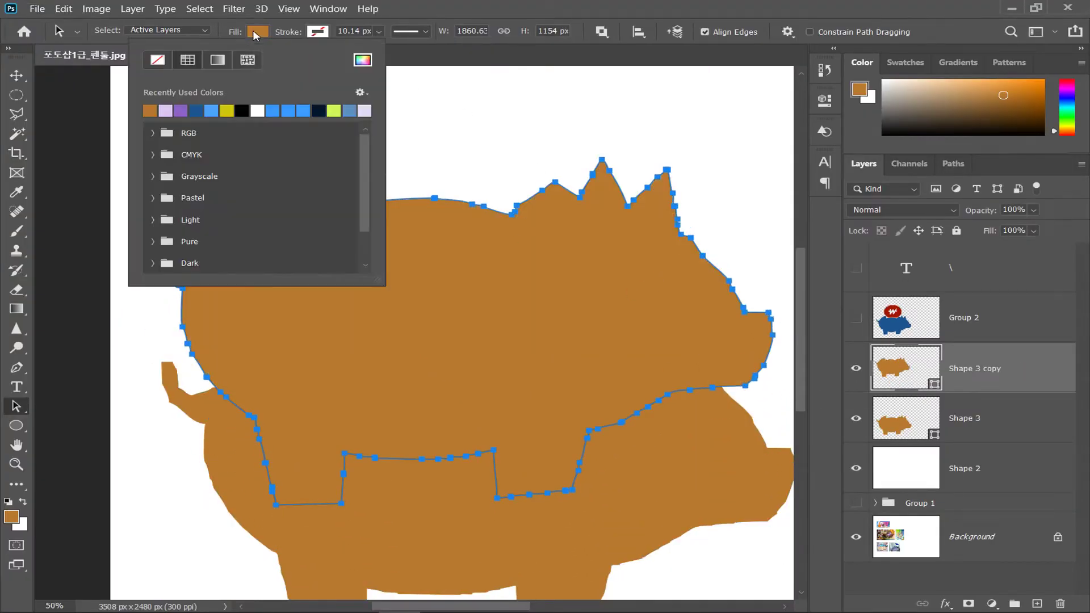
left_click(187, 111)
left_click(471, 305)
left_click_drag(488, 324, 493, 291)
left_click_drag(603, 310, 293, 305)
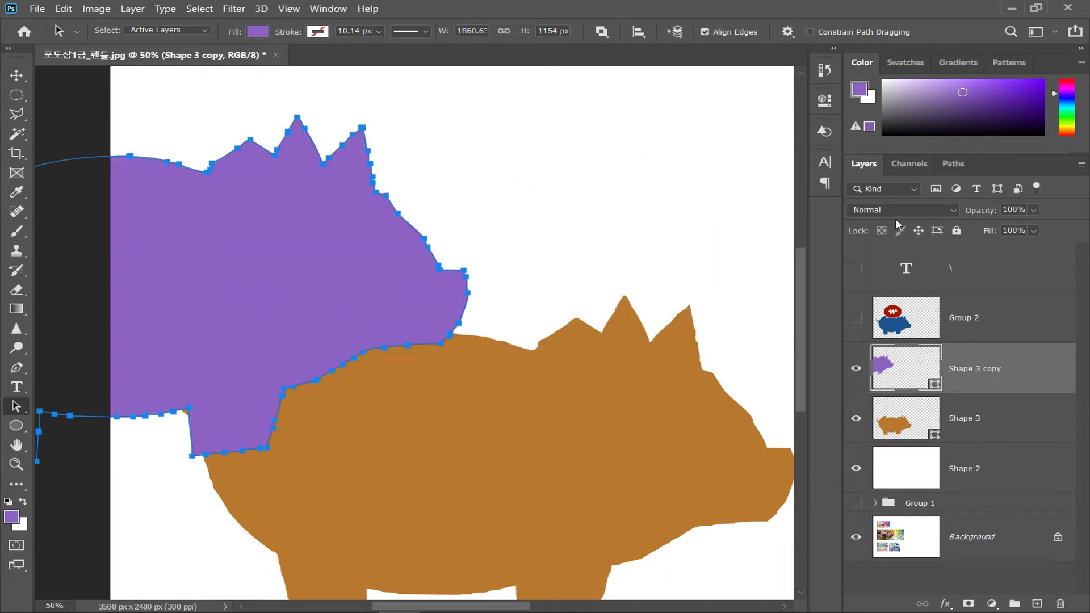
Try to select the coin outline and won symbol of the saved path ww together with a selection marquee.
left_click(952, 164)
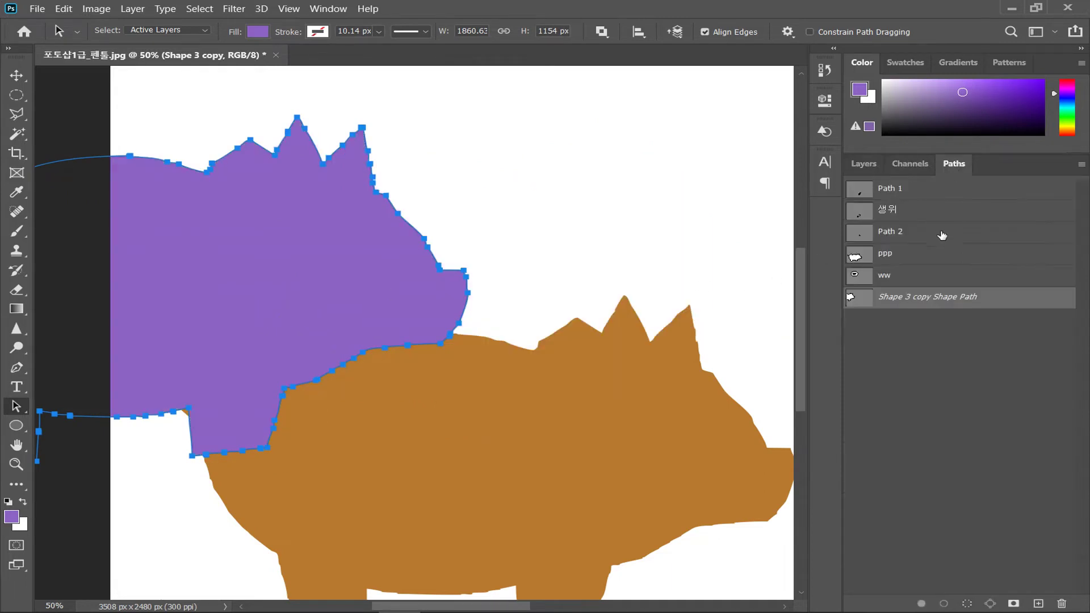
left_click(861, 281)
left_click(619, 264)
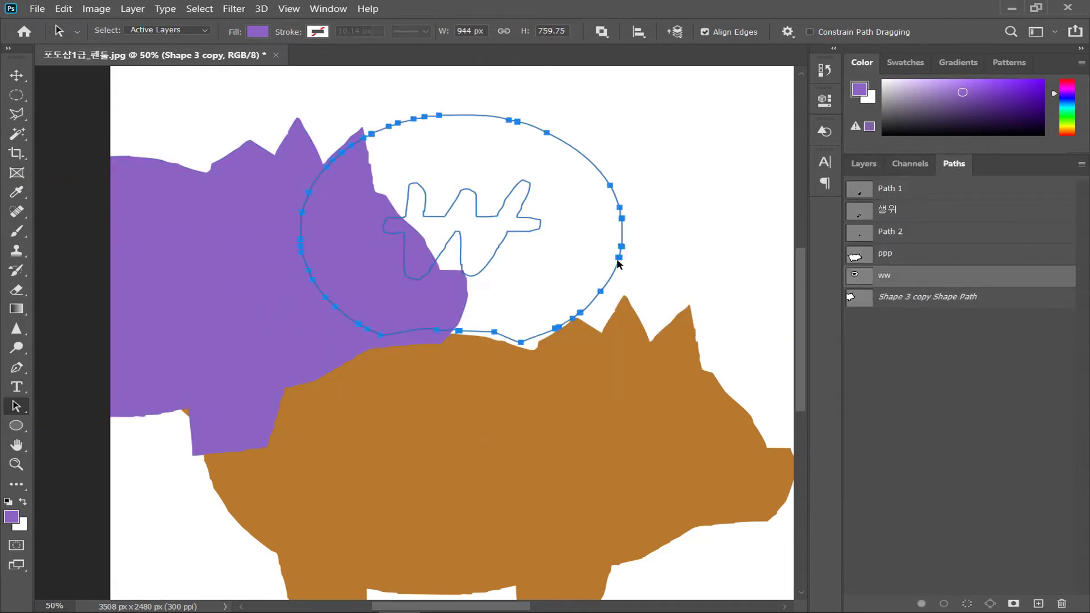
left_click_drag(714, 292, 440, 166)
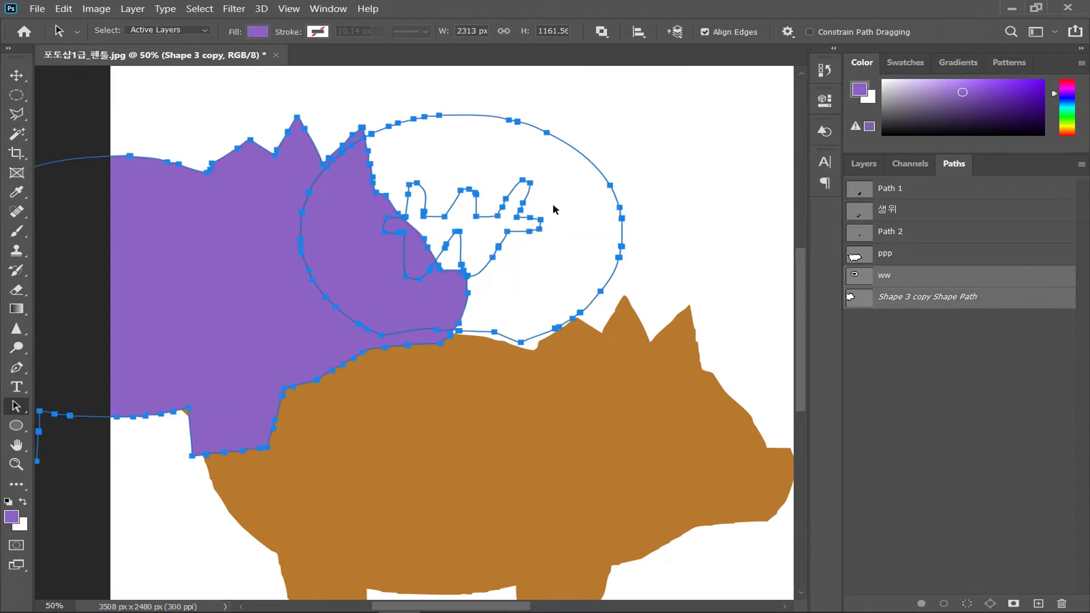
left_click(677, 264)
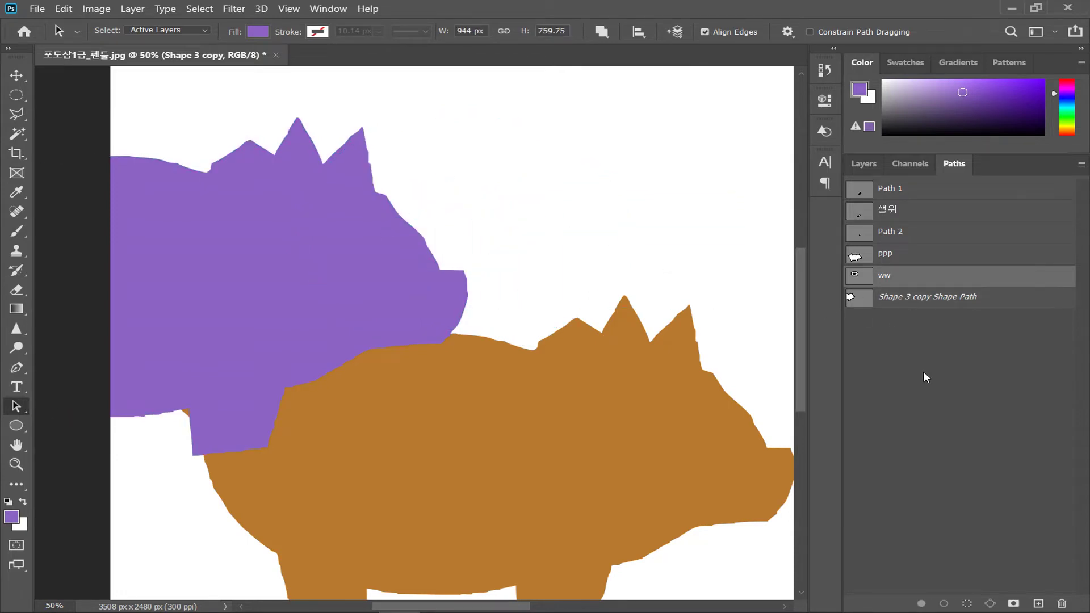
Reactivate the saved path ww and select both its inner won symbol and its outer coin outline.
left_click(904, 340)
left_click(870, 277)
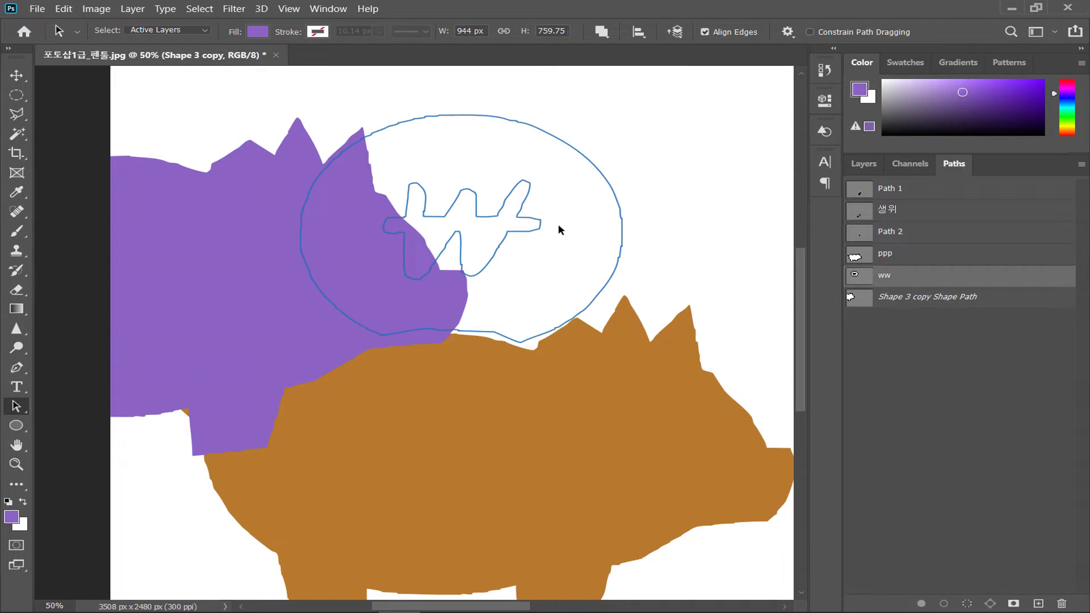
left_click(492, 257)
left_click(613, 272, "shift")
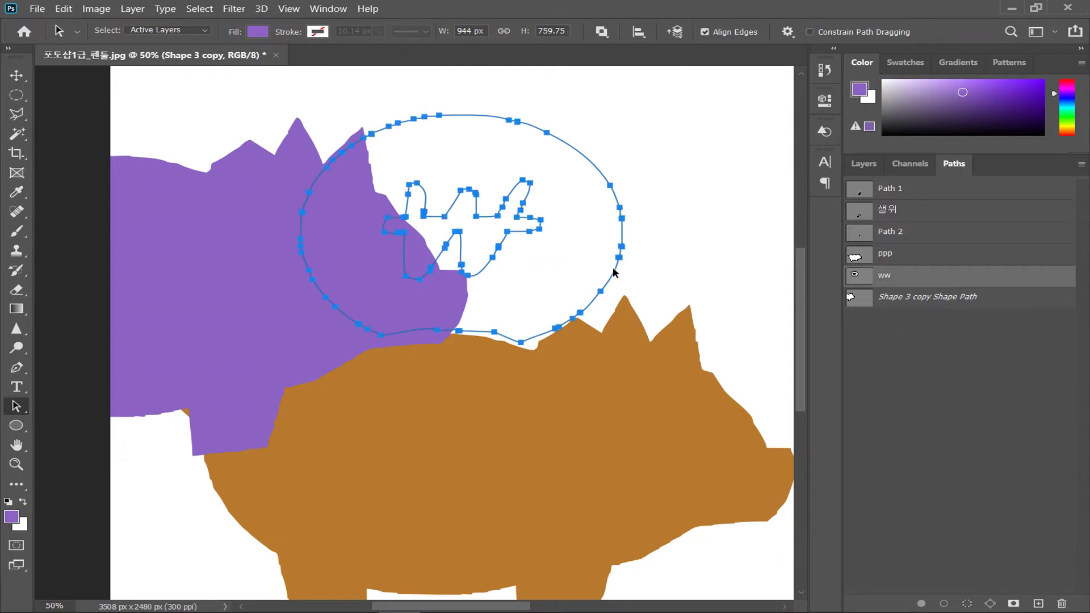
Move the selected coin outline and won symbol of path ww up and to the right, and return to the layer list.
left_click_drag(613, 273, 705, 239)
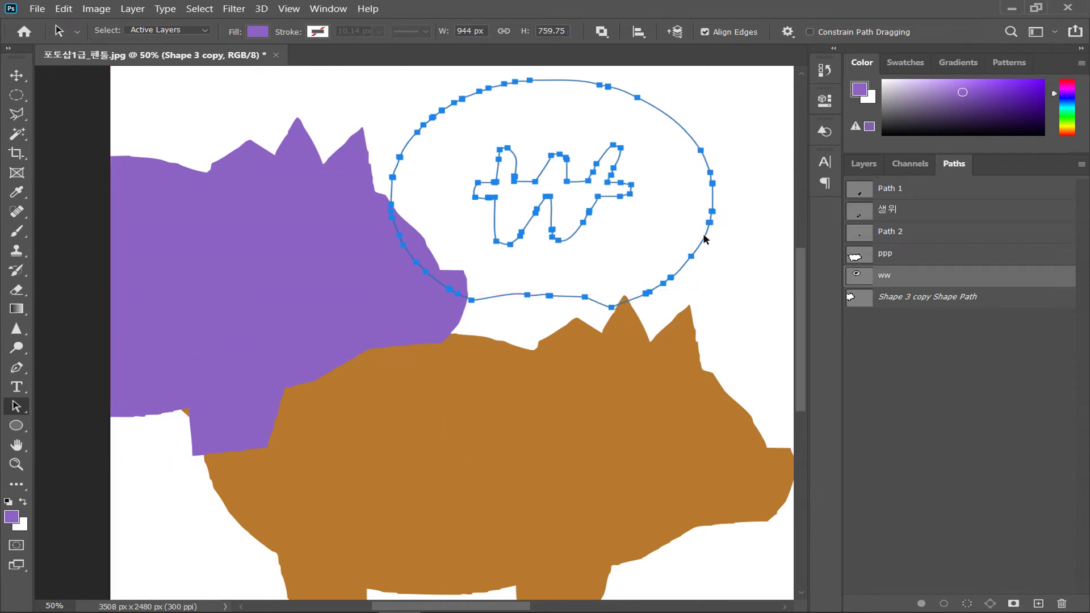
left_click(957, 408)
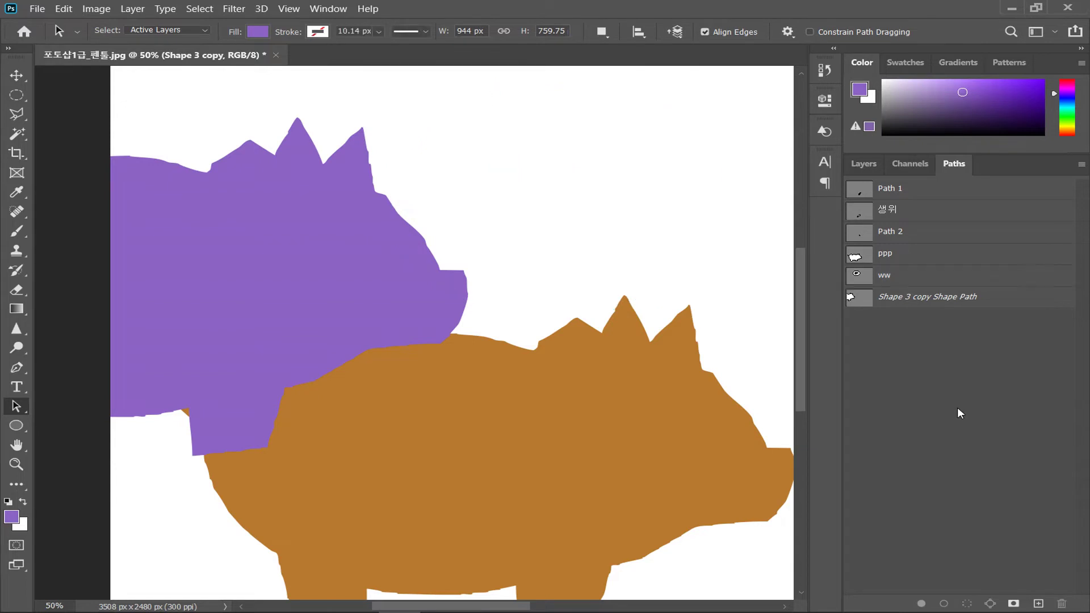
left_click(864, 165)
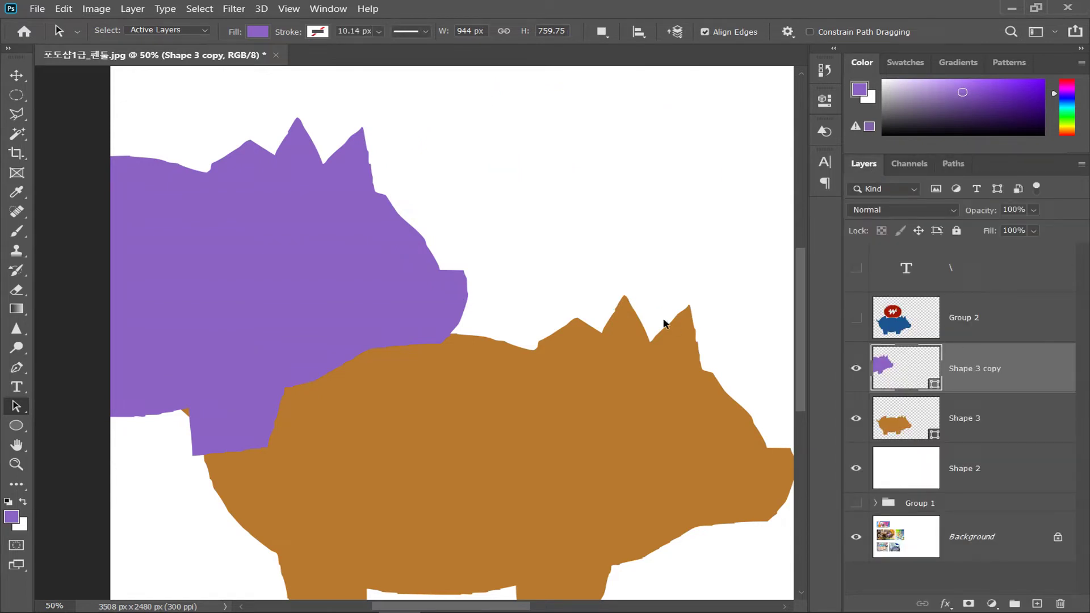
Move the purple pig up and left, and paste the ww coin outlines into the Shape 3 copy layer above the brown pig.
left_click_drag(434, 322, 281, 259)
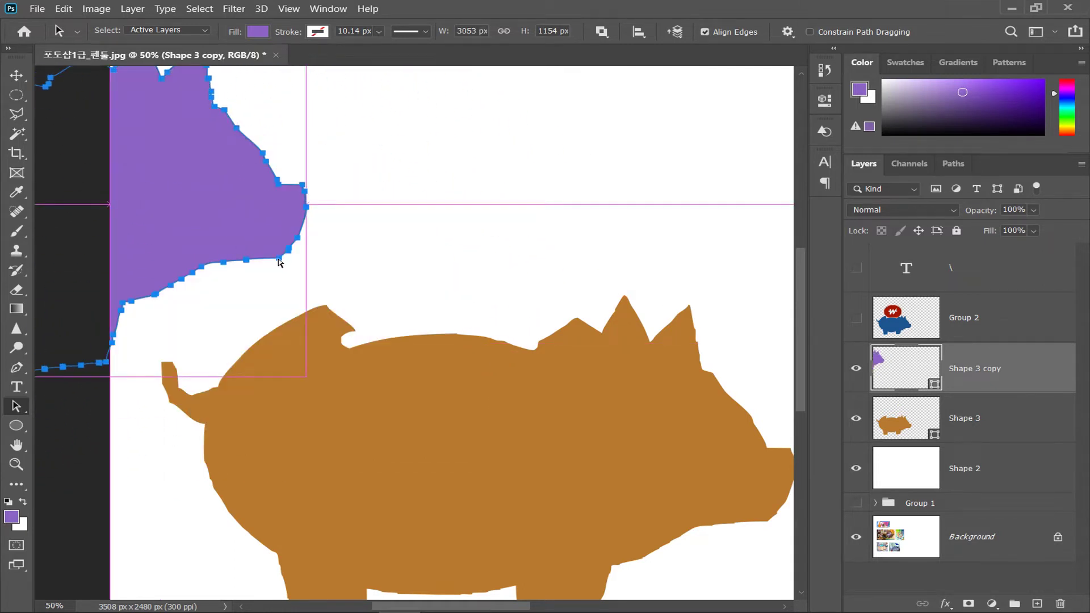
key("ctrl+z")
left_click_drag(539, 286, 445, 312)
Delete the purple pig shape from the Shape 3 copy layer.
left_click(185, 250)
left_click_drag(205, 251, 187, 294)
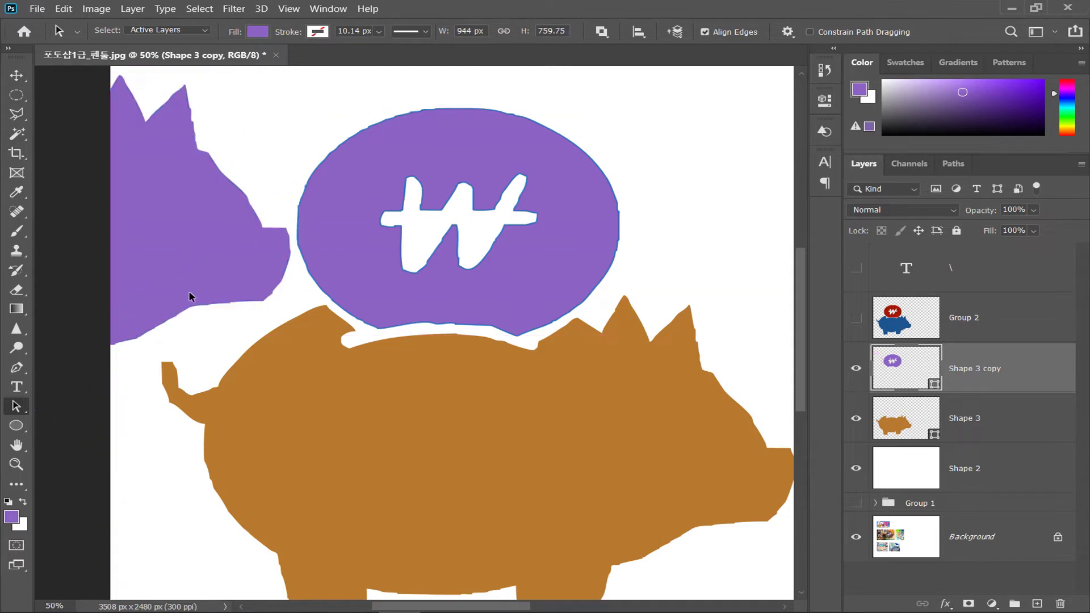
key("Delete")
Set the coin's won symbol to Combine Shapes and move it up until it mostly sticks out above the coin.
left_click(428, 267)
left_click_drag(428, 266, 444, 180)
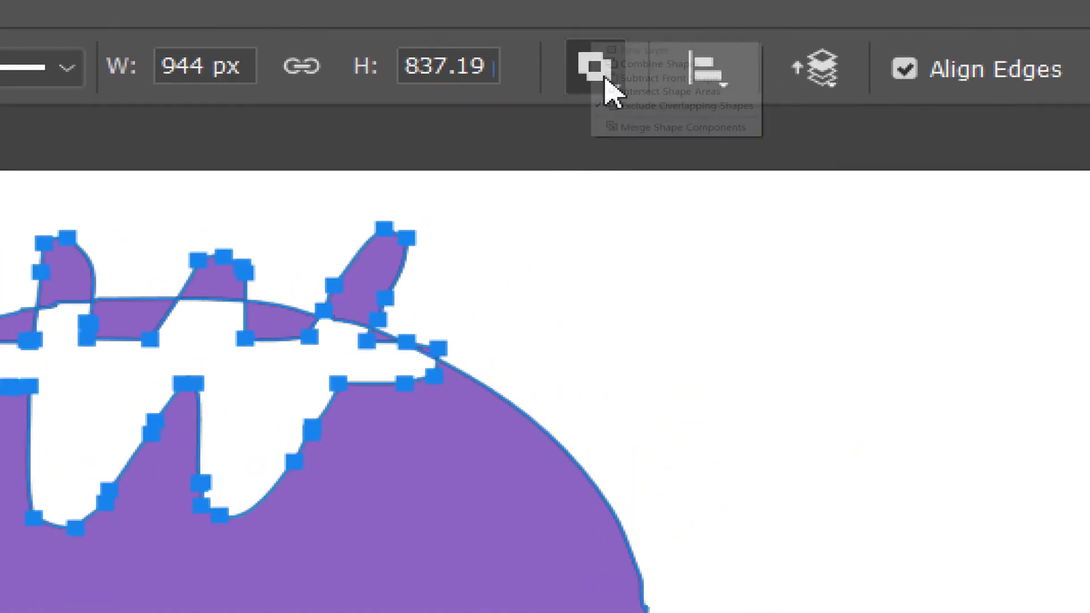
left_click(602, 33)
left_click(624, 63)
left_click_drag(372, 311, 356, 218)
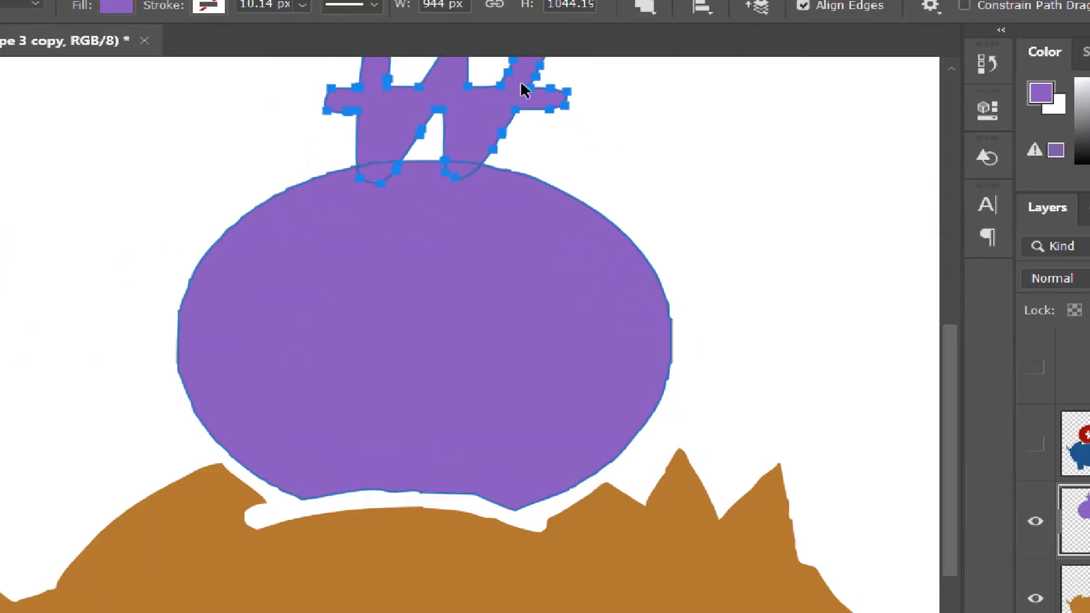
Place a copy of the won symbol inside the coin and set it to Subtract Front Shape.
left_click_drag(495, 120, 543, 216)
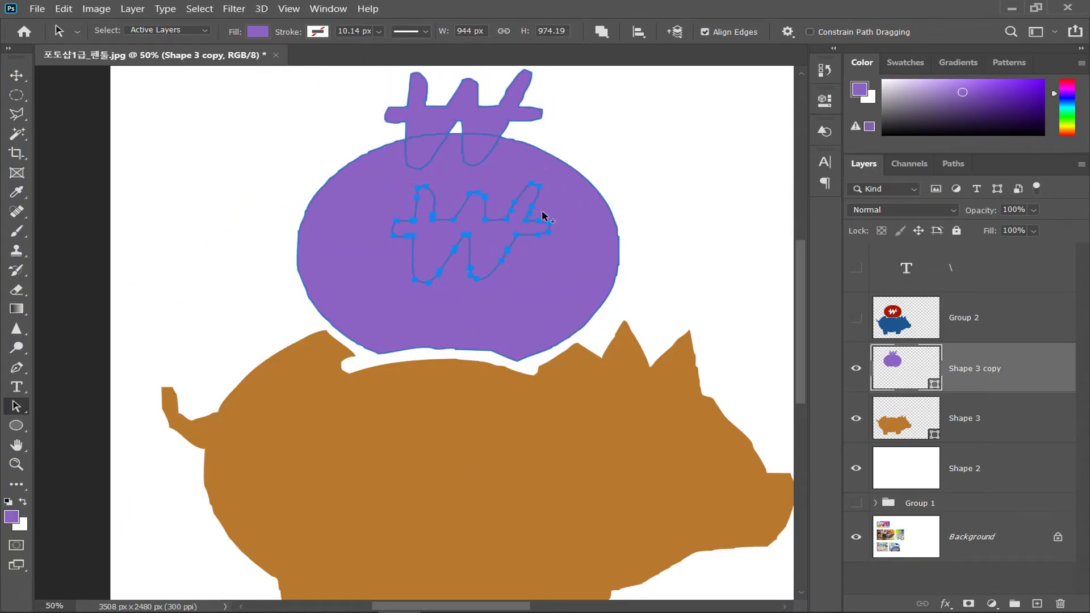
left_click(602, 32)
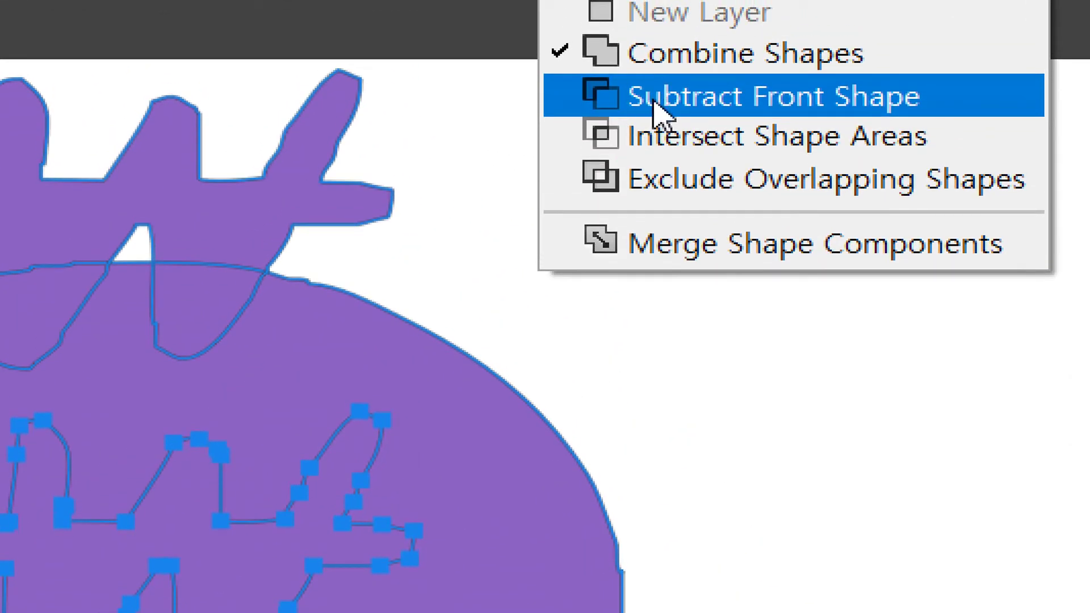
left_click(642, 91)
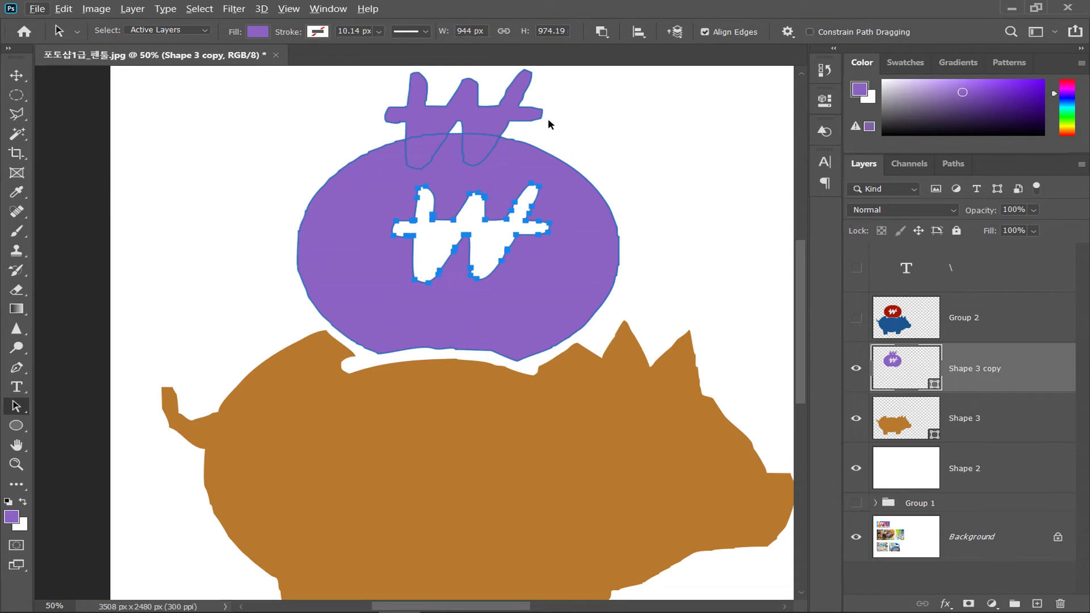
Delete the original won symbol above the coin and deselect the coin path.
left_click(527, 119)
key("Delete")
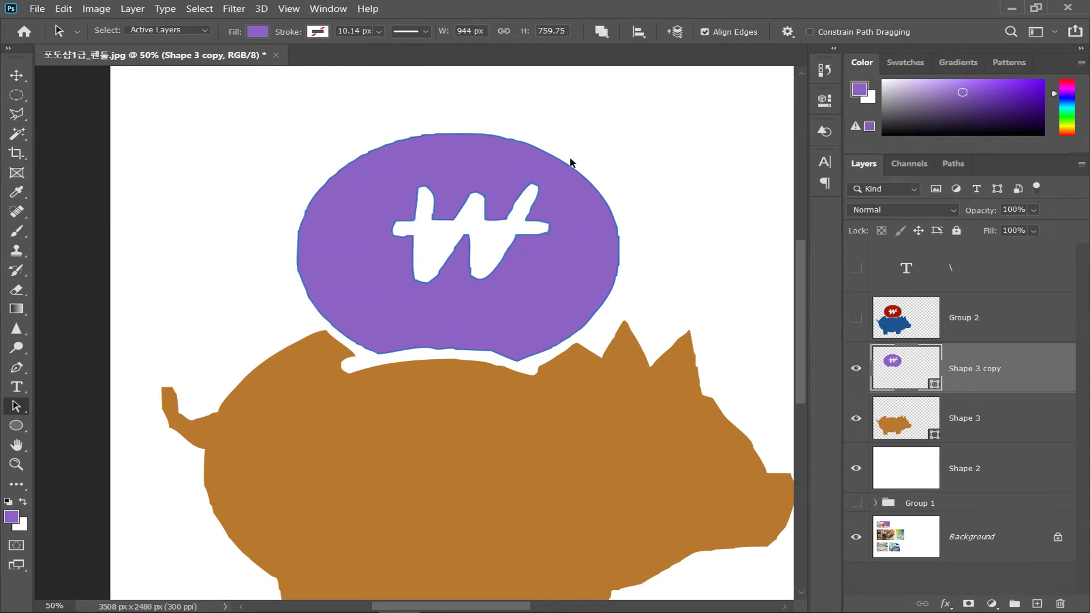
left_click(647, 186)
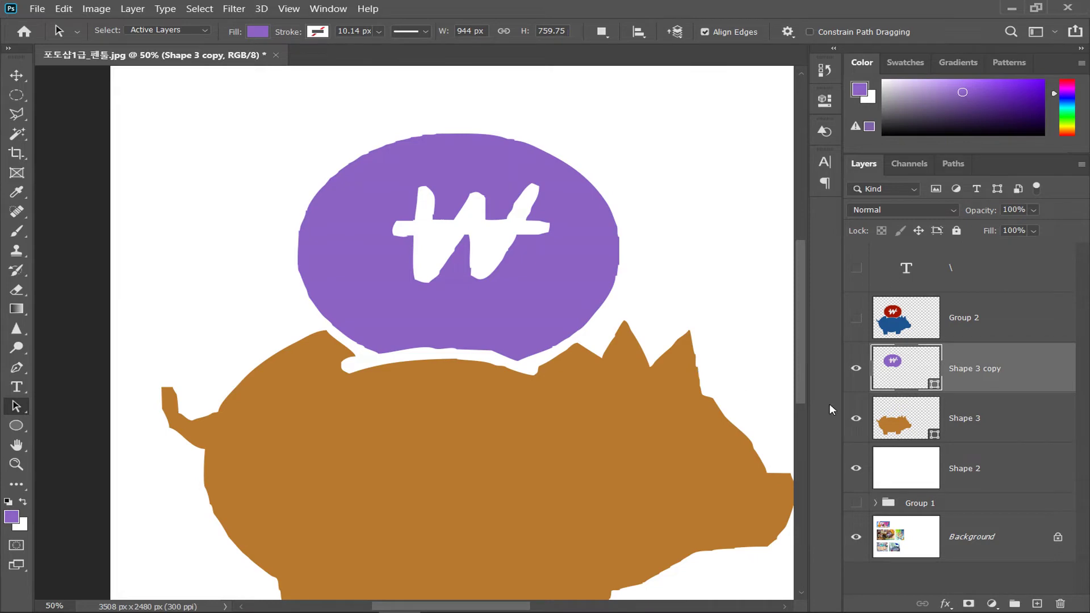
Remove surplus anchor points along the outer edge of the brown pig's rightmost ear on the Shape 3 layer with the Pen tool.
left_click(893, 420)
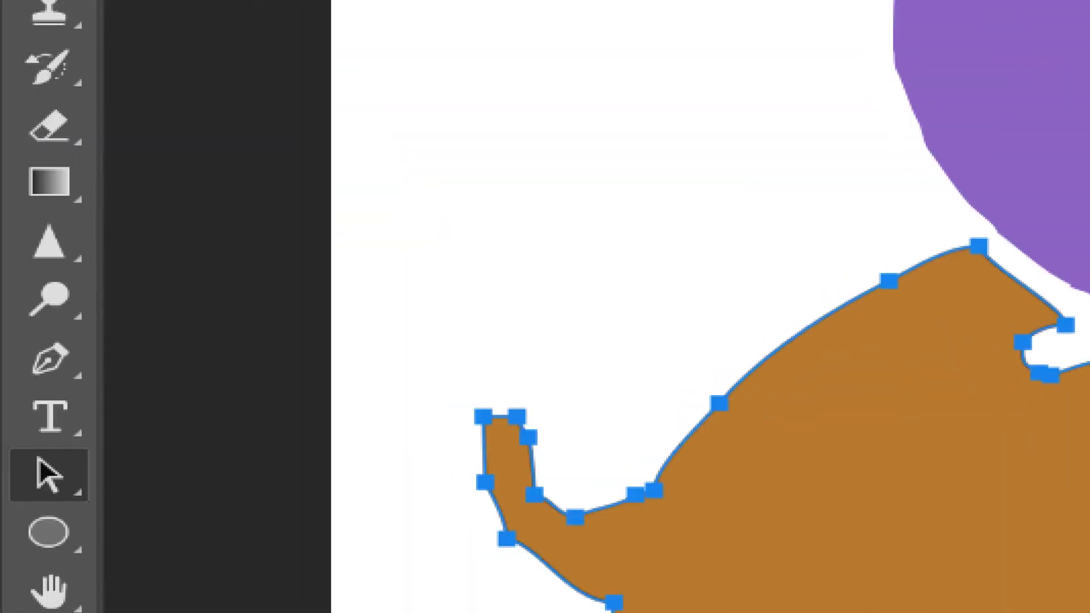
left_click(57, 381)
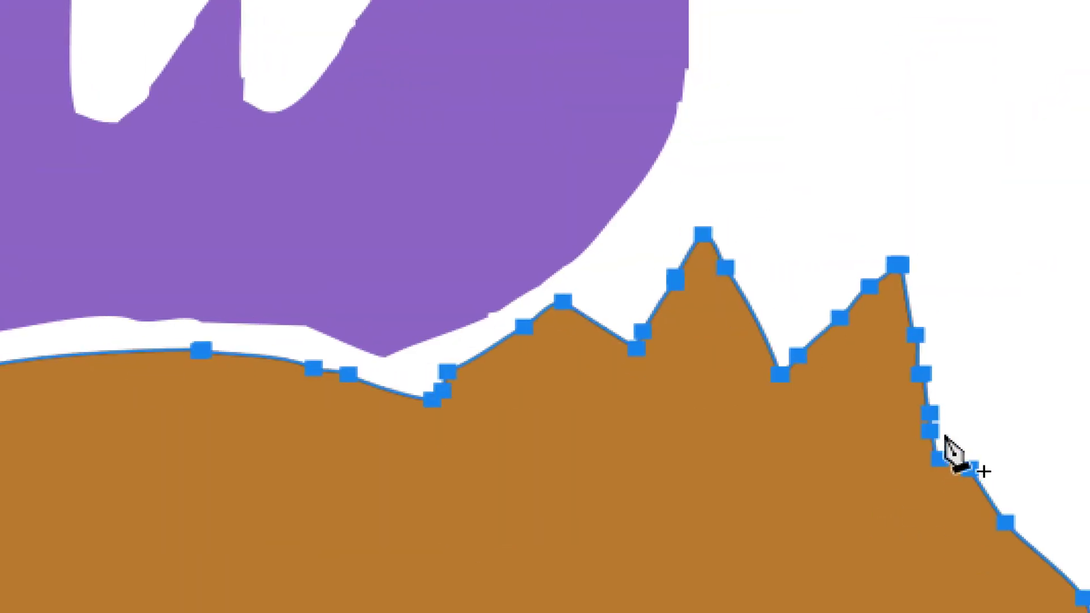
left_click_drag(918, 374, 944, 383)
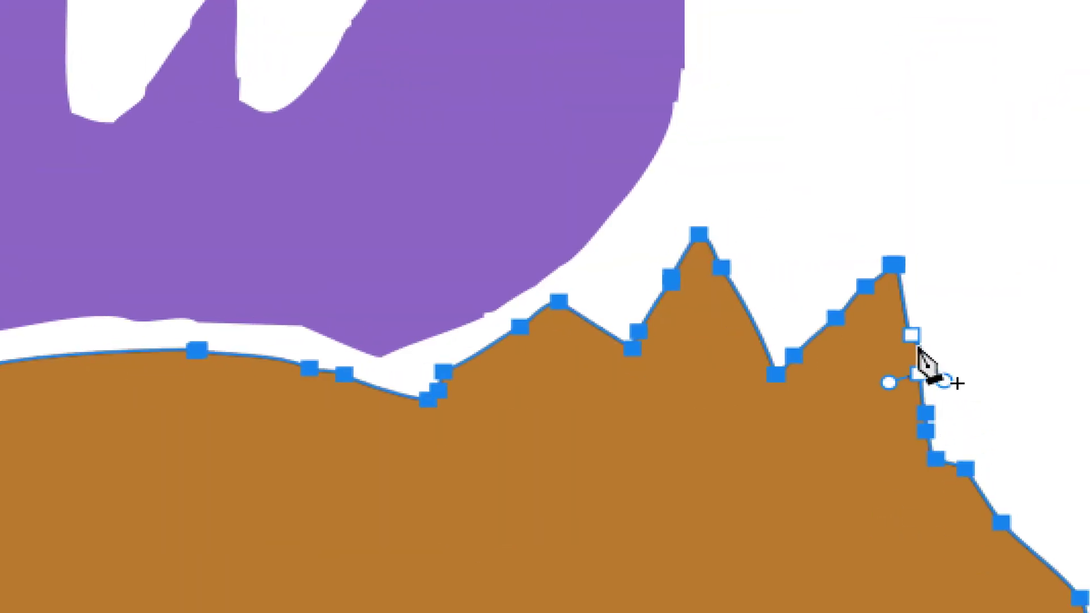
left_click(911, 335)
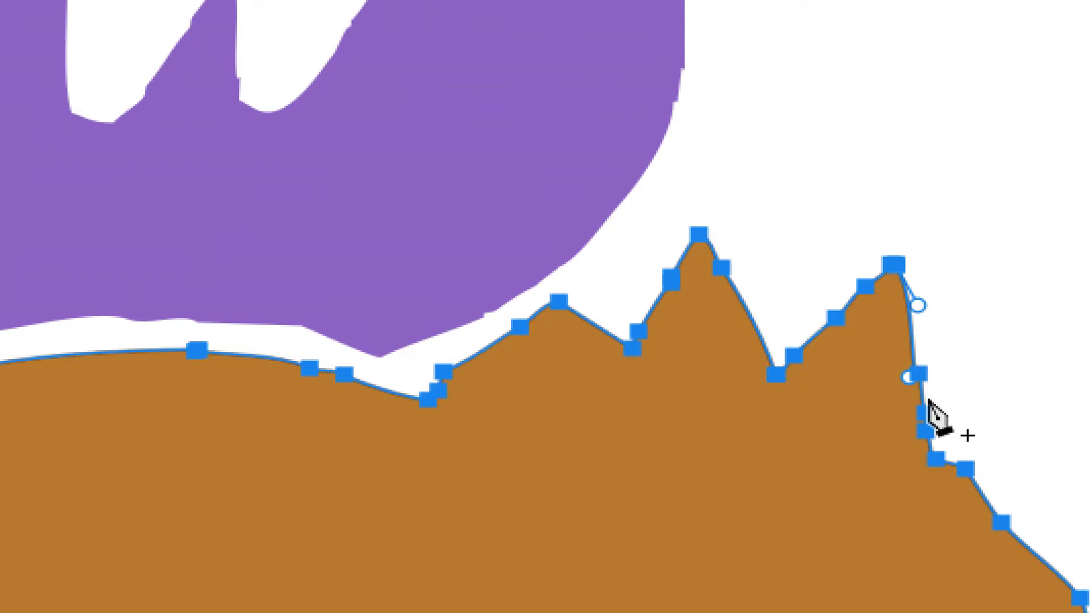
left_click(927, 374)
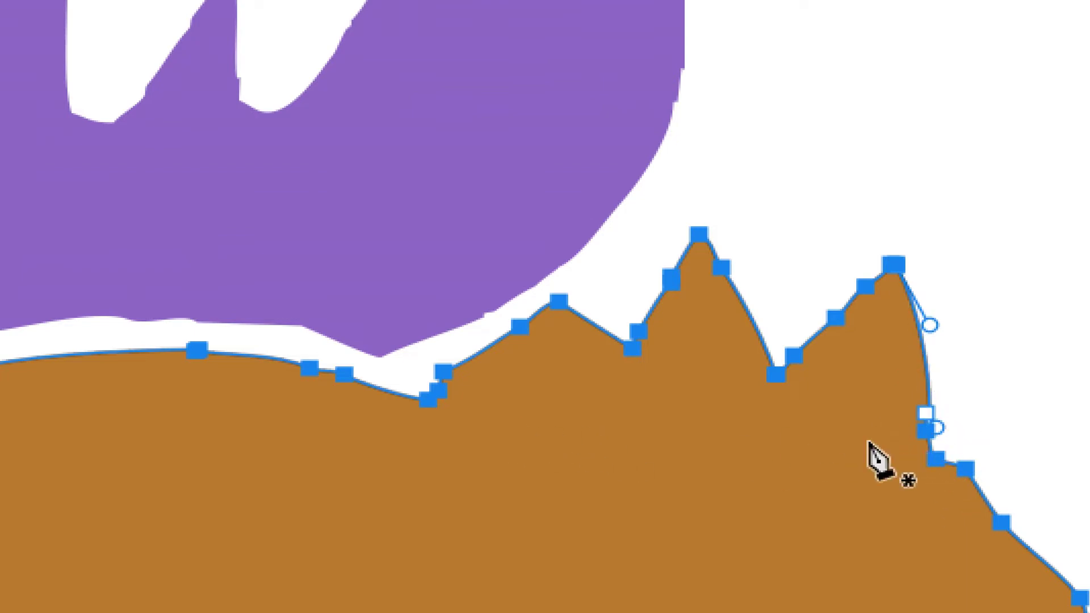
left_click(941, 469)
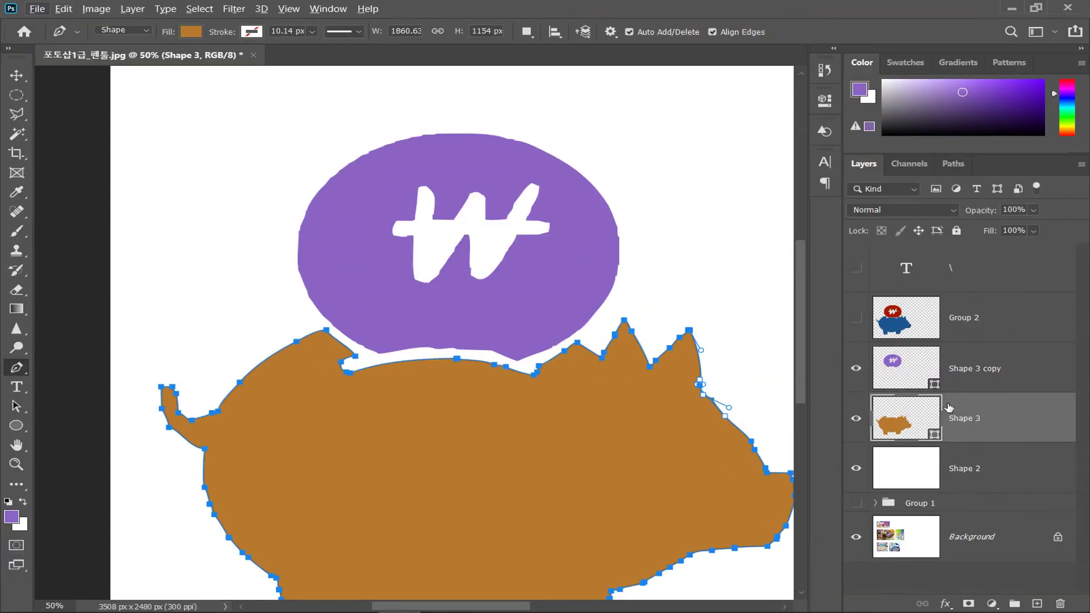
Activate the Shape 3 copy layer, hide its path outline and examine the brown pig's ears and snout at 100% zoom.
left_click(993, 375)
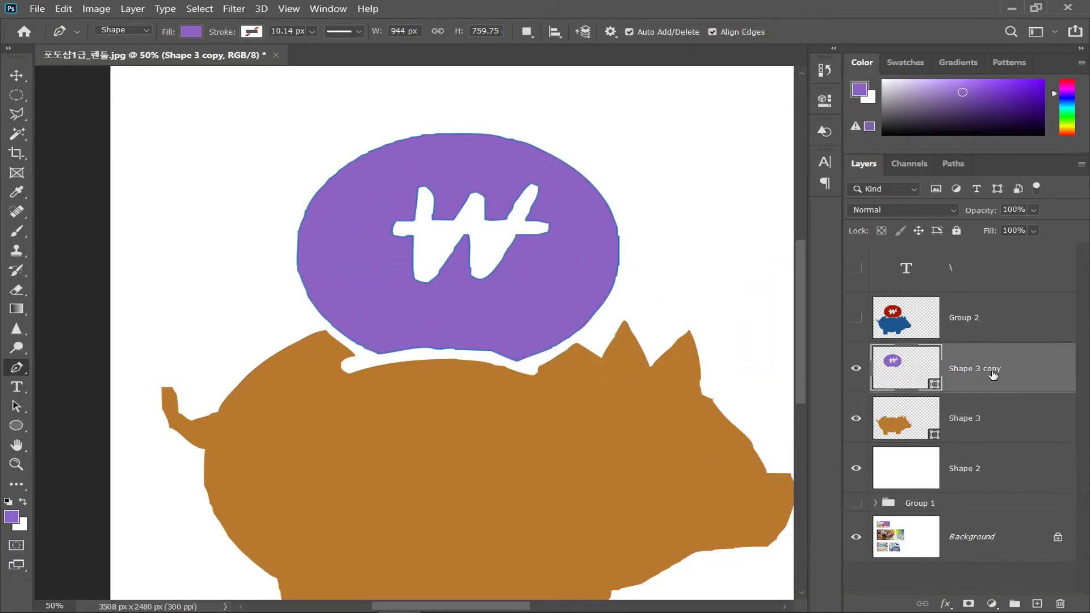
key("Return")
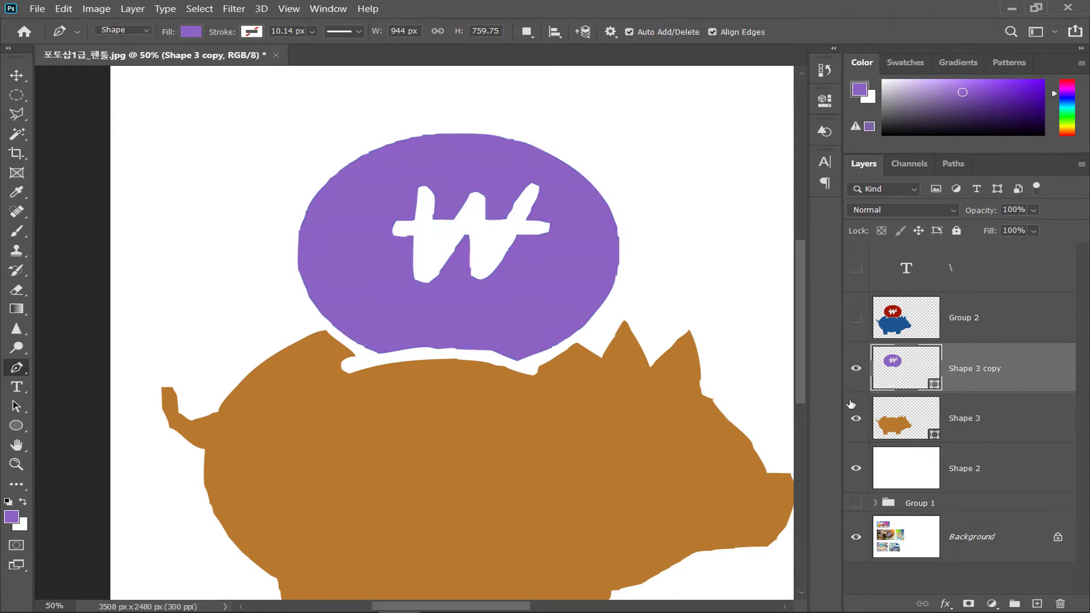
key("ctrl+1")
left_click_drag(762, 396, 132, 243)
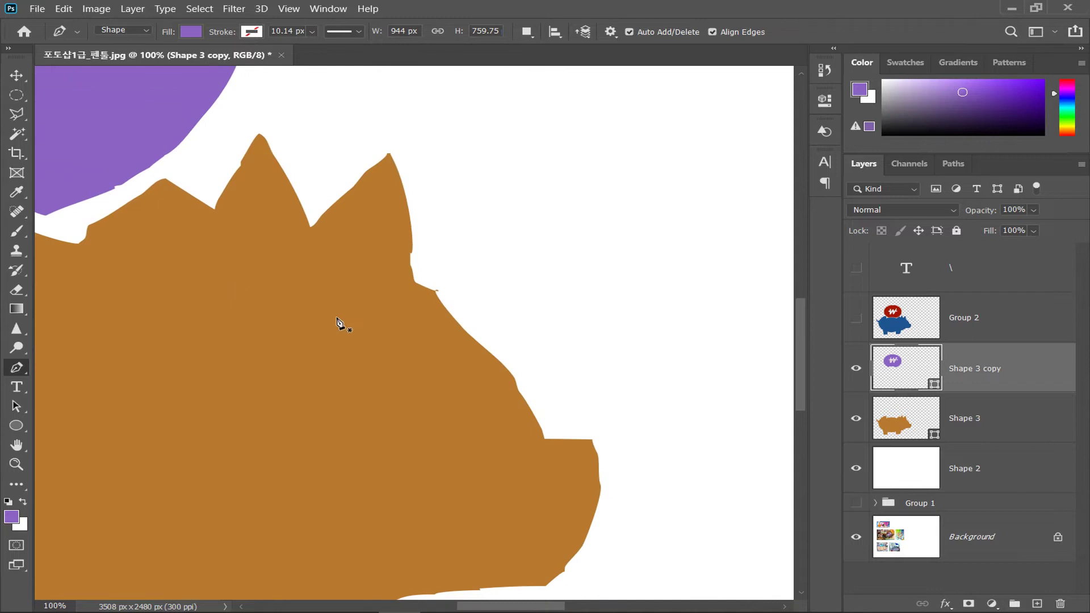
Delete the uneven anchor points along the pig's outline between the front ear and forehead on the Shape 3 layer.
left_click(897, 426)
left_click_drag(430, 290, 431, 290)
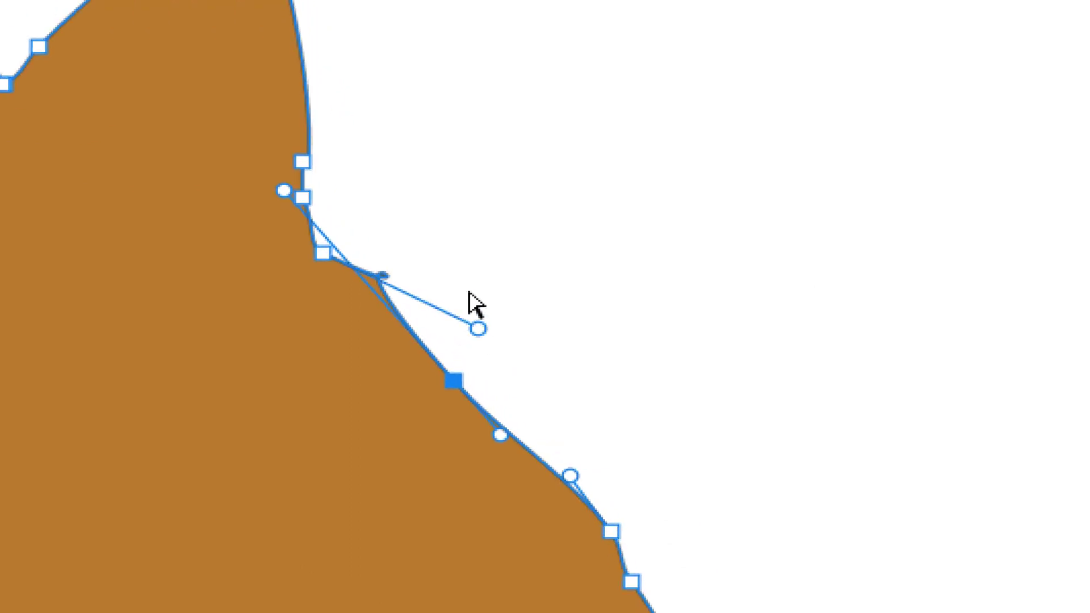
left_click(456, 284, "ctrl")
left_click_drag(270, 153, 517, 347)
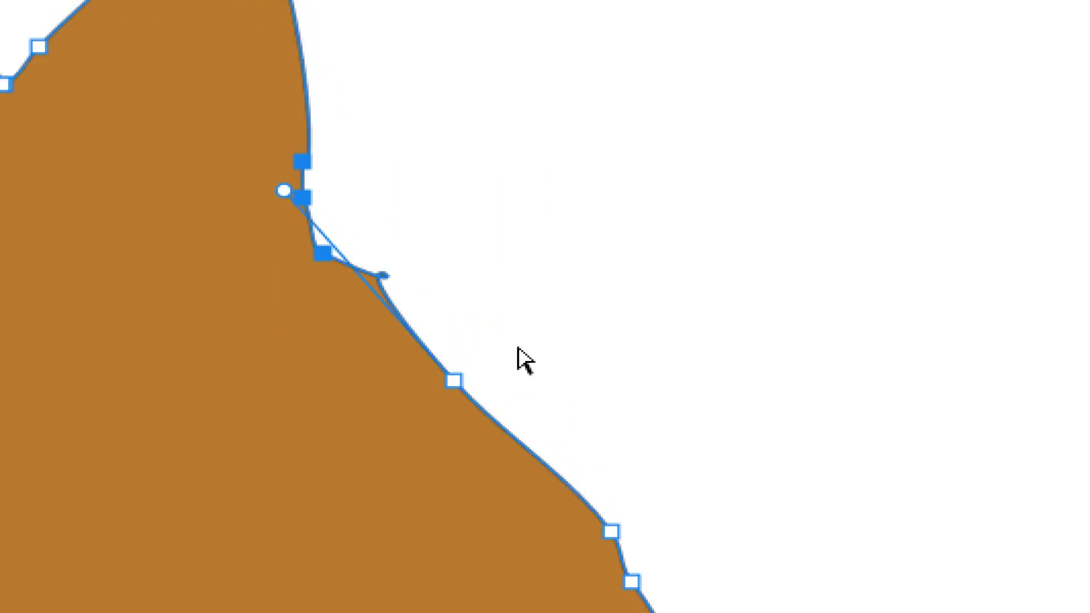
left_click_drag(512, 337, 244, 146)
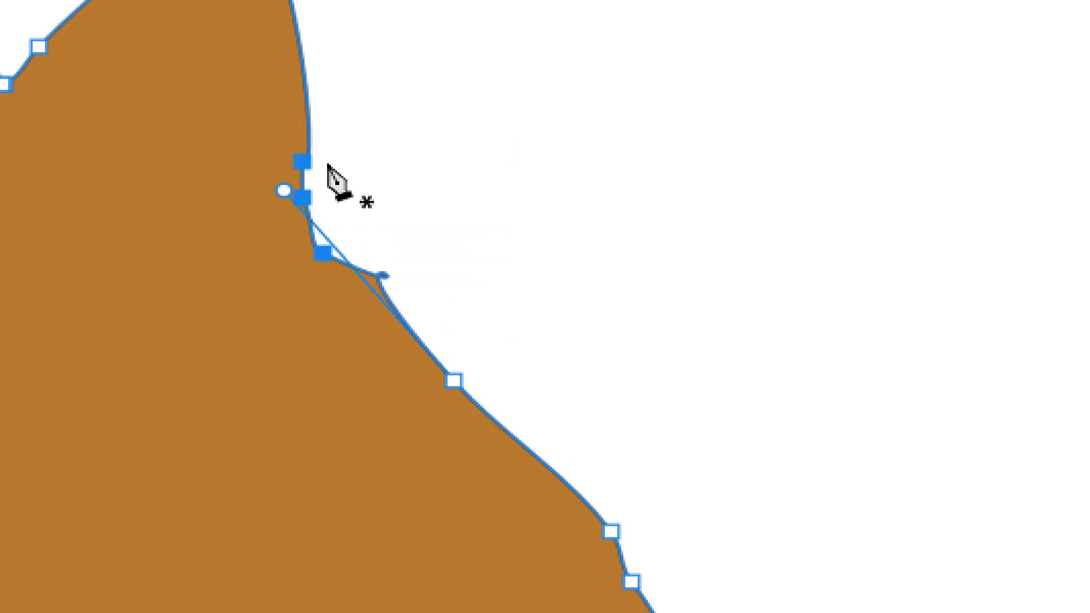
key("Delete")
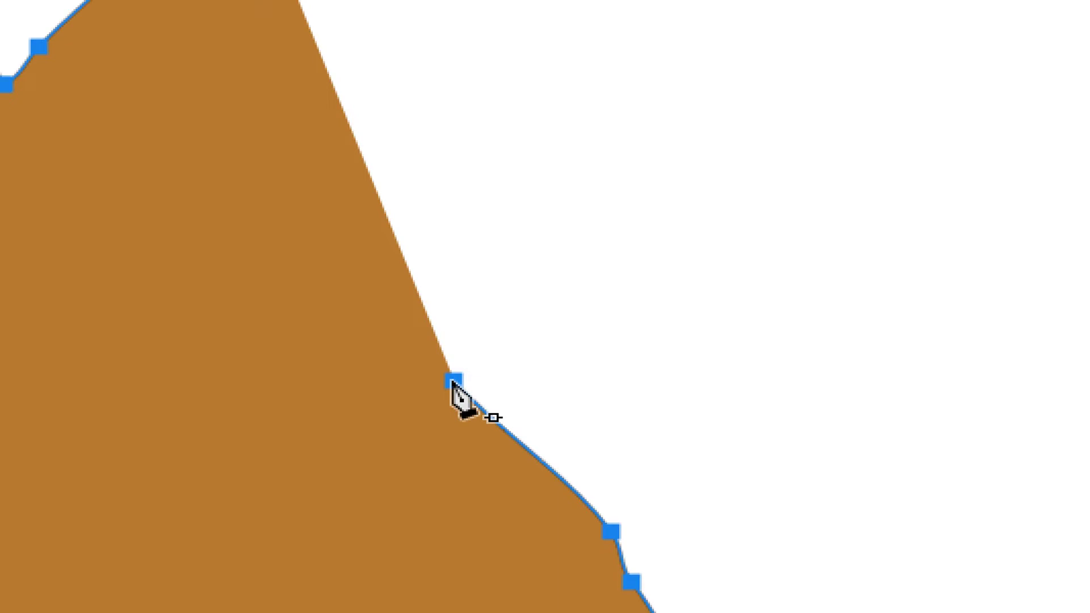
Continue the pig's open path from the forehead endpoint with a straight segment to the base of the front ear.
left_click_drag(453, 382, 428, 354)
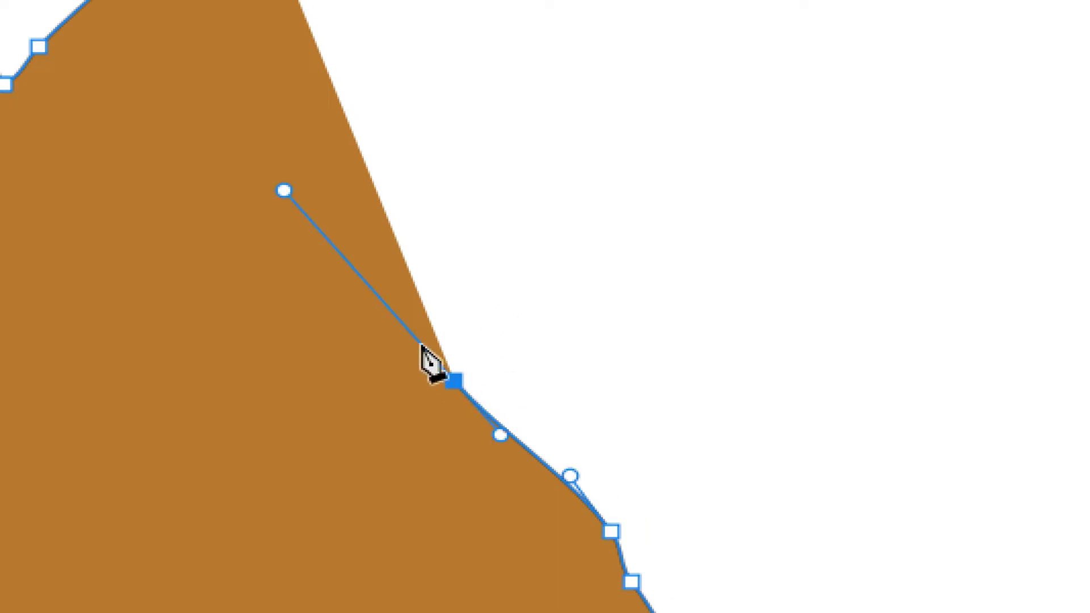
left_click(323, 269)
key("ctrl+z")
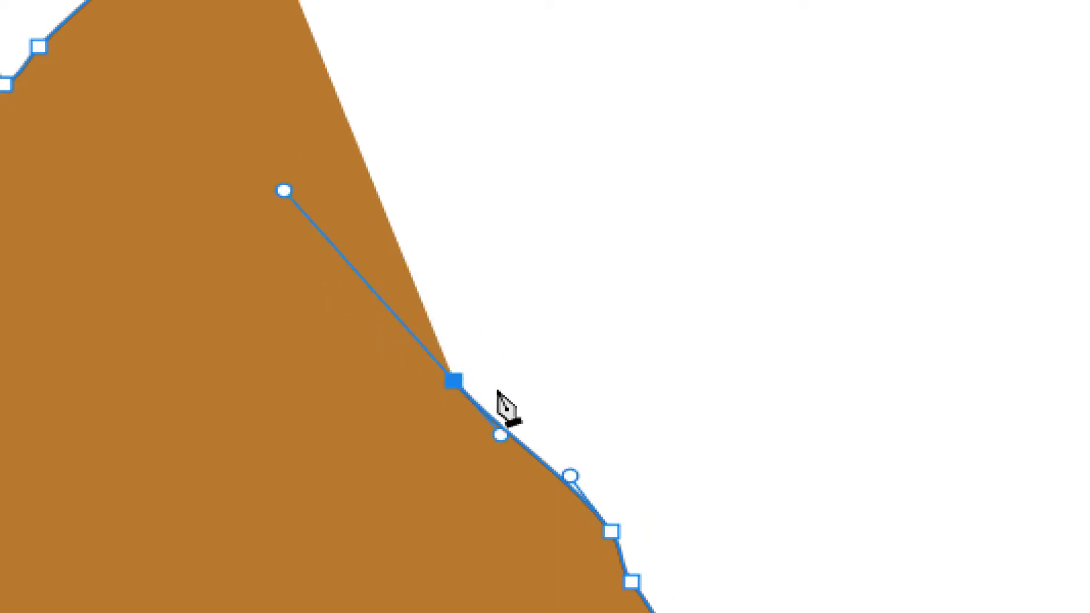
left_click(453, 382)
left_click(293, 261)
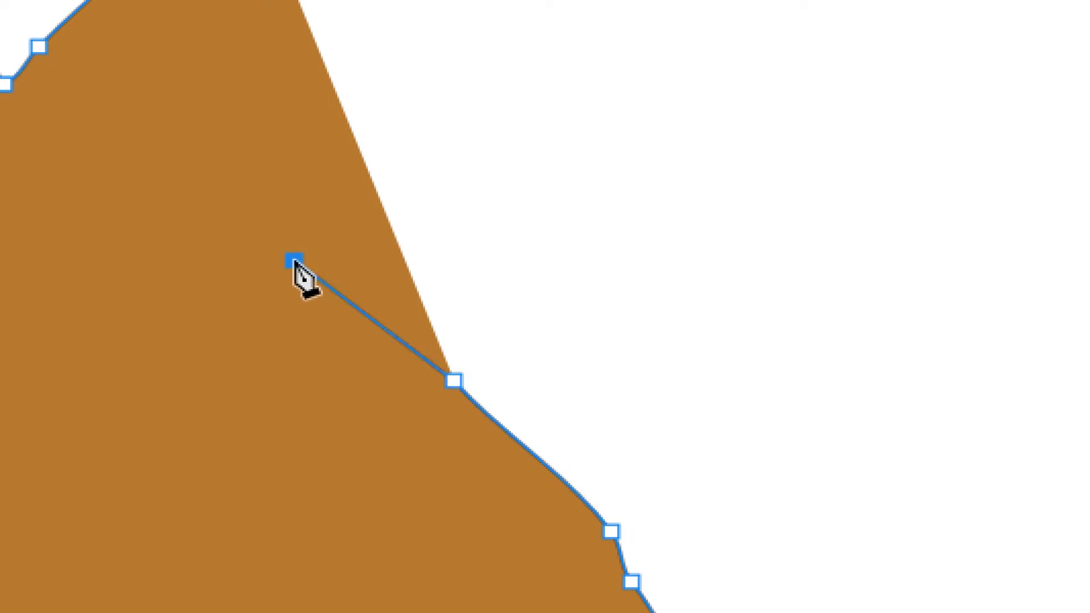
Redraw the front ear with straight segments through a new tip and close the path at its existing upper anchor.
scroll(306, 85, "up", 5)
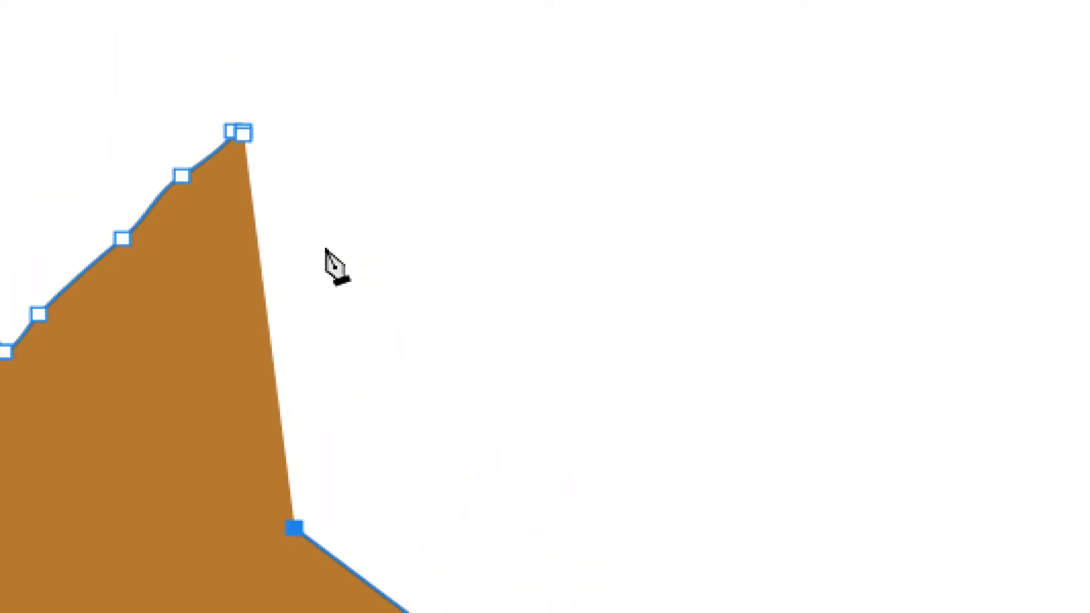
left_click(355, 119)
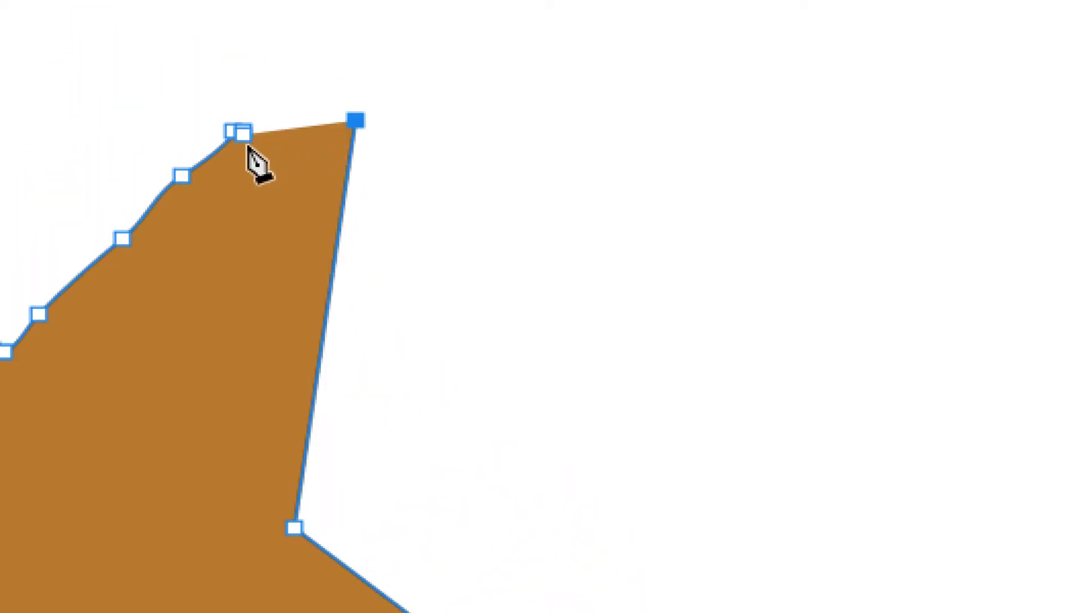
left_click_drag(247, 145, 260, 164)
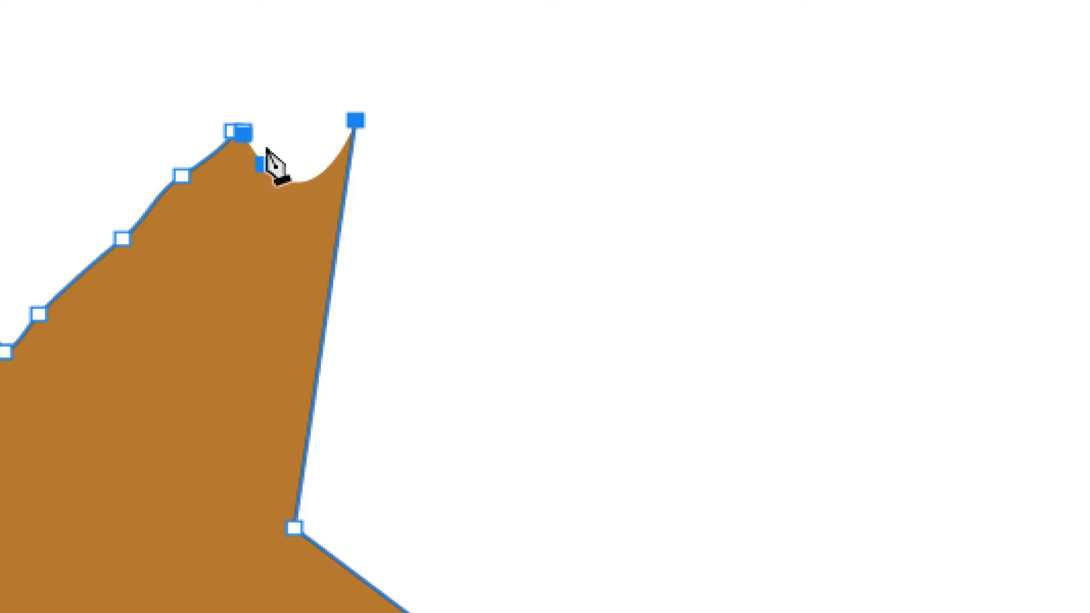
key("ctrl+z")
left_click(298, 108)
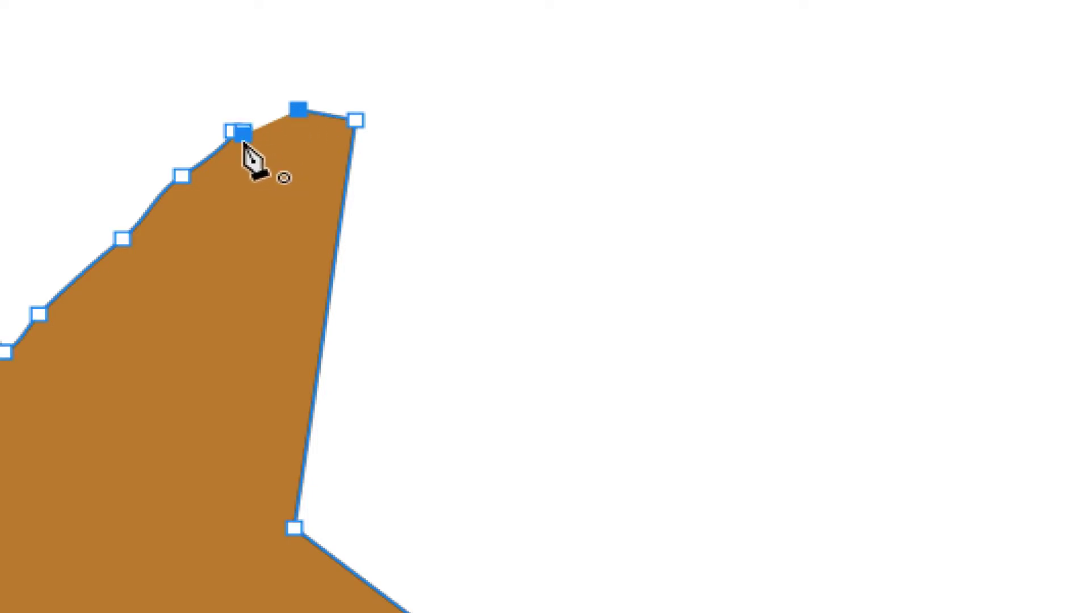
mouse_move(245, 136)
left_mouse_down()
mouse_move(258, 149)
mouse_move(246, 137)
left_mouse_up()
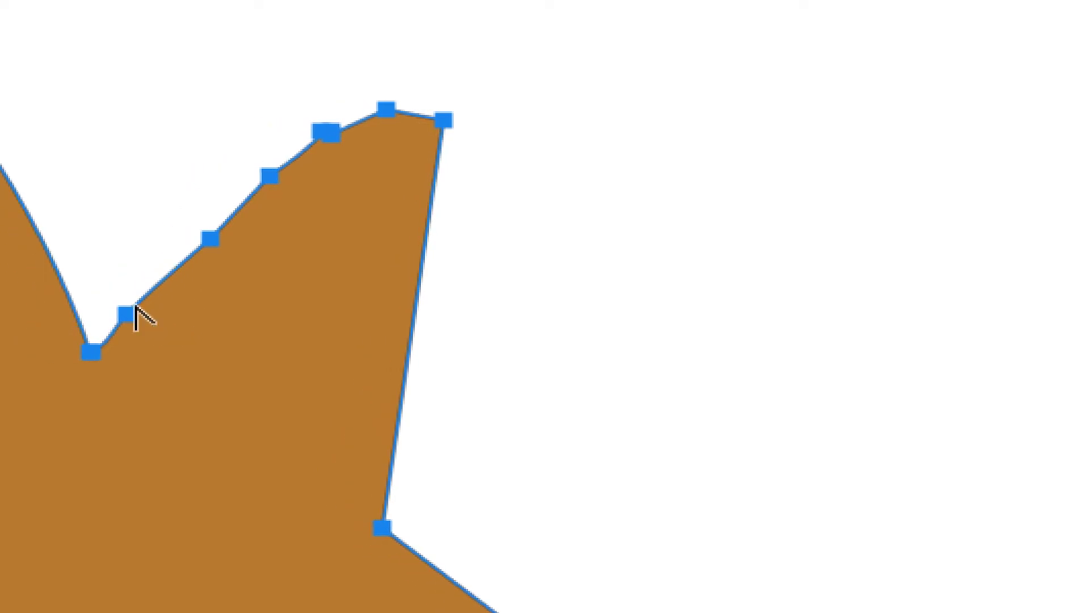
Remove the surplus anchor points along the ear's rear edge and top, leaving straight segments to the tip.
left_click(212, 238)
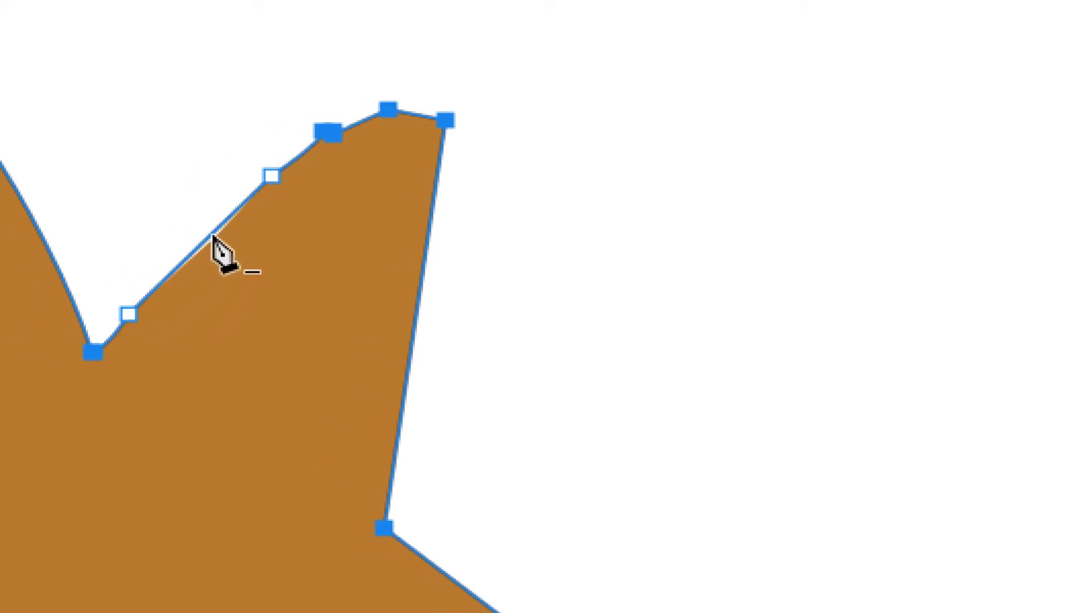
left_click(279, 177)
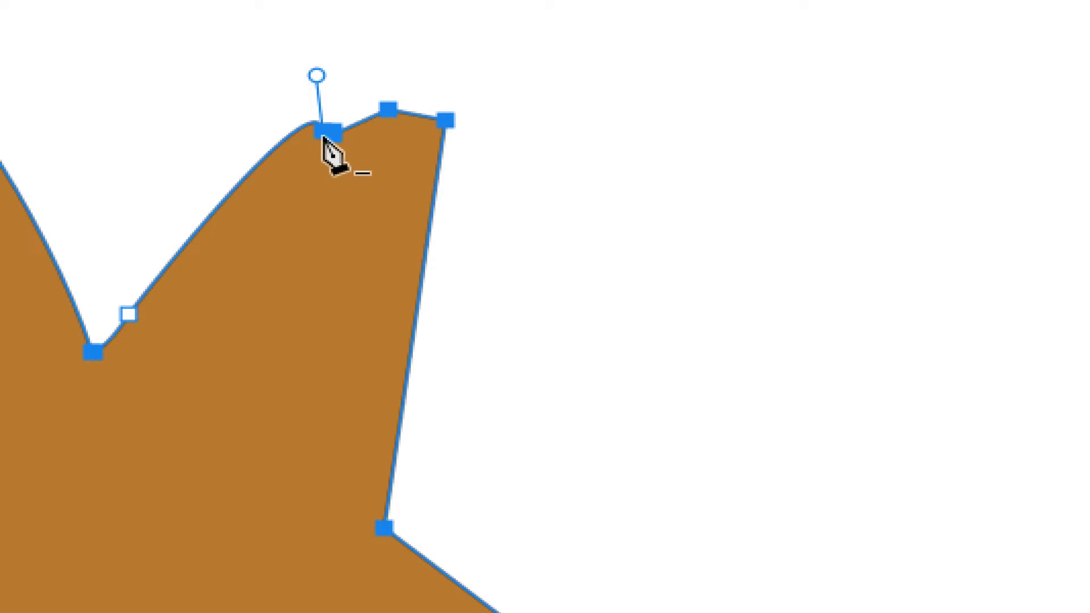
left_click(331, 137)
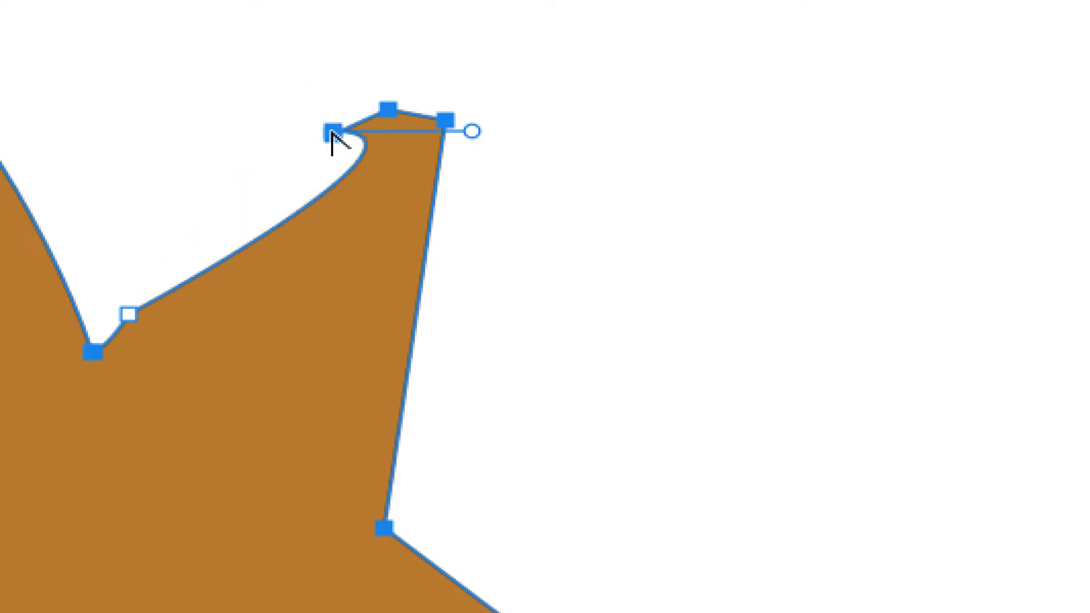
left_click(332, 135)
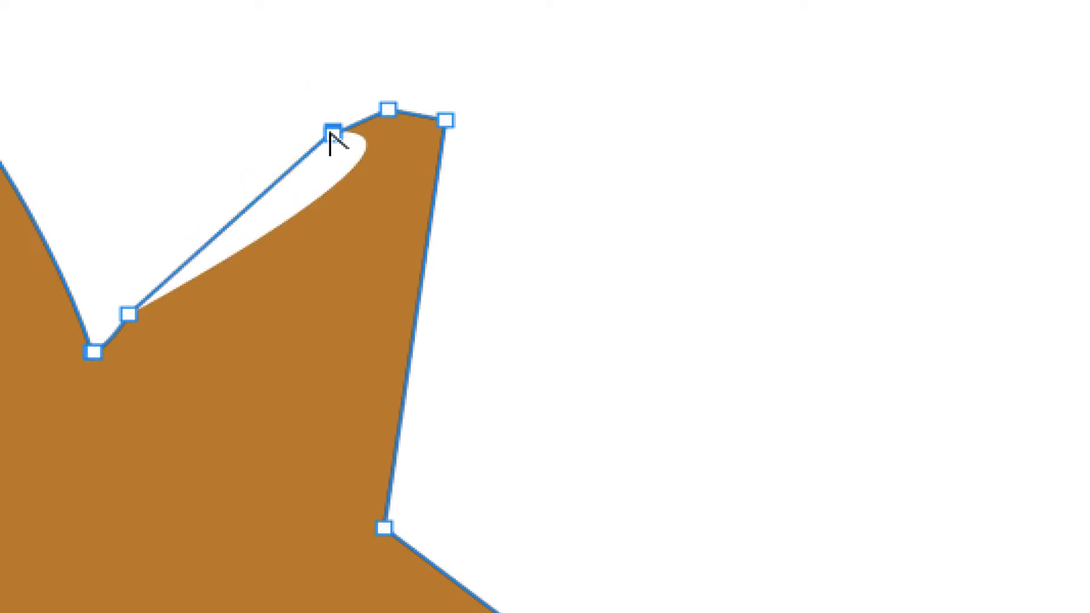
left_click(387, 108)
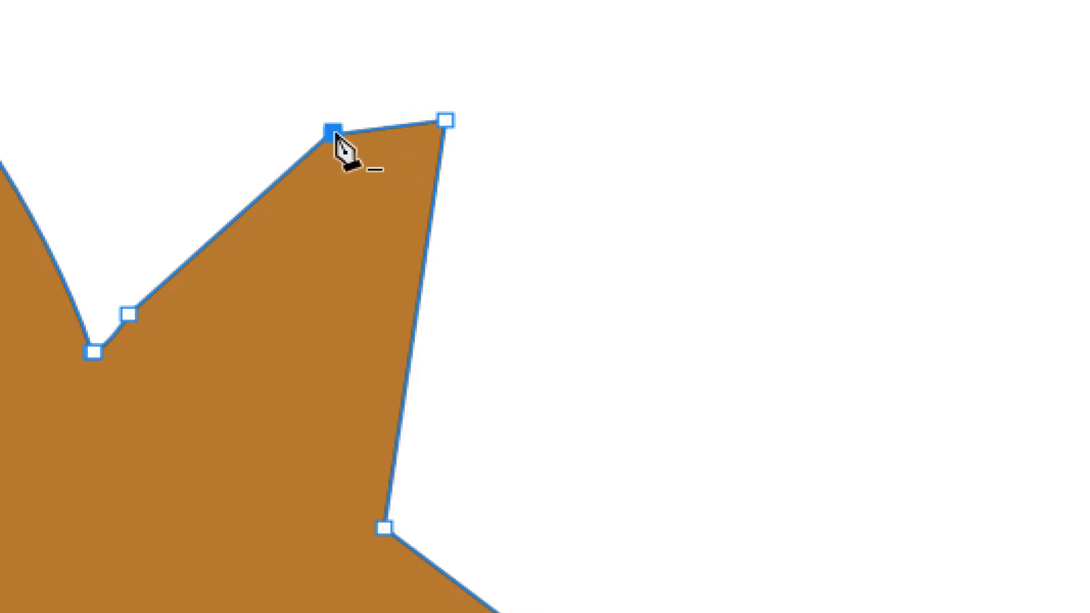
Reshape the ear's upper rear corner into a smooth rounded curve and deselect the path.
left_click_drag(333, 133, 276, 165)
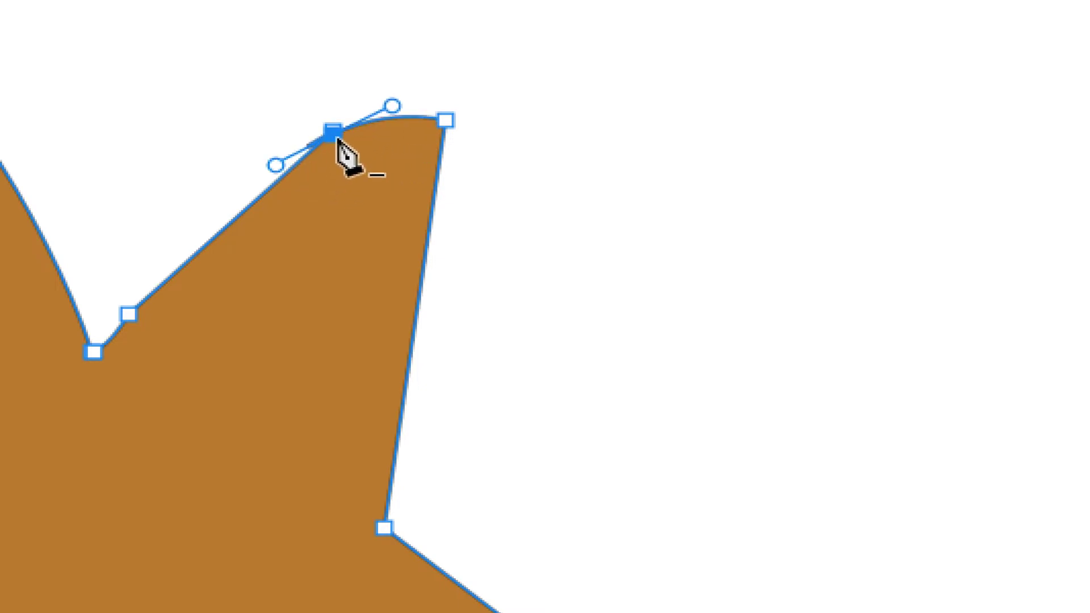
left_click_drag(336, 146, 349, 97)
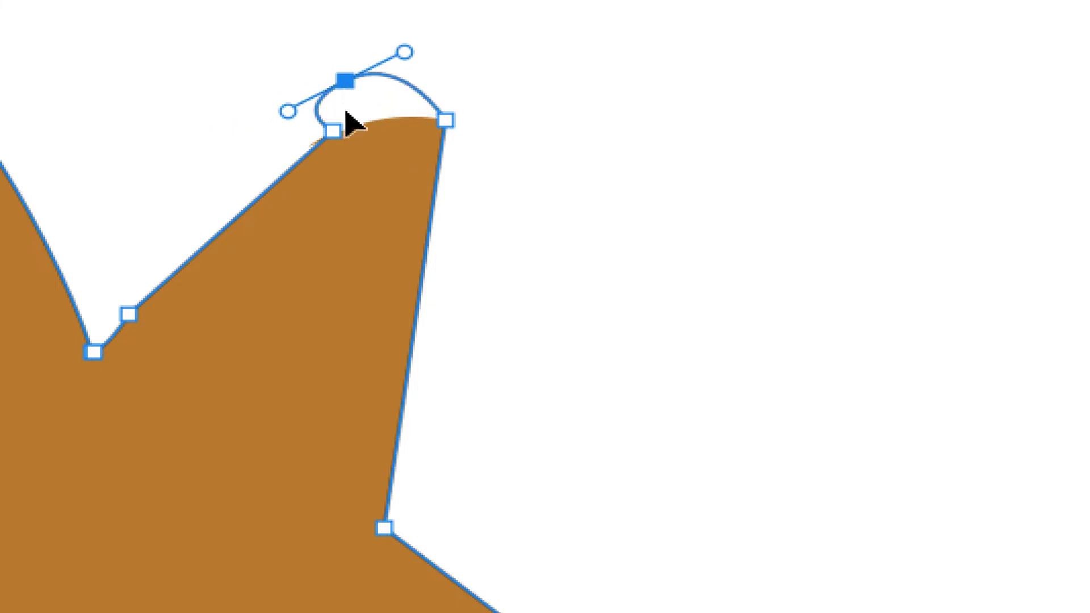
key("ctrl+z")
key("ctrl+z")
left_click_drag(335, 134, 302, 120)
mouse_move(187, 193)
left_mouse_down()
mouse_move(187, 232)
mouse_move(172, 187)
mouse_move(182, 199)
left_mouse_up()
left_click(645, 295, "ctrl")
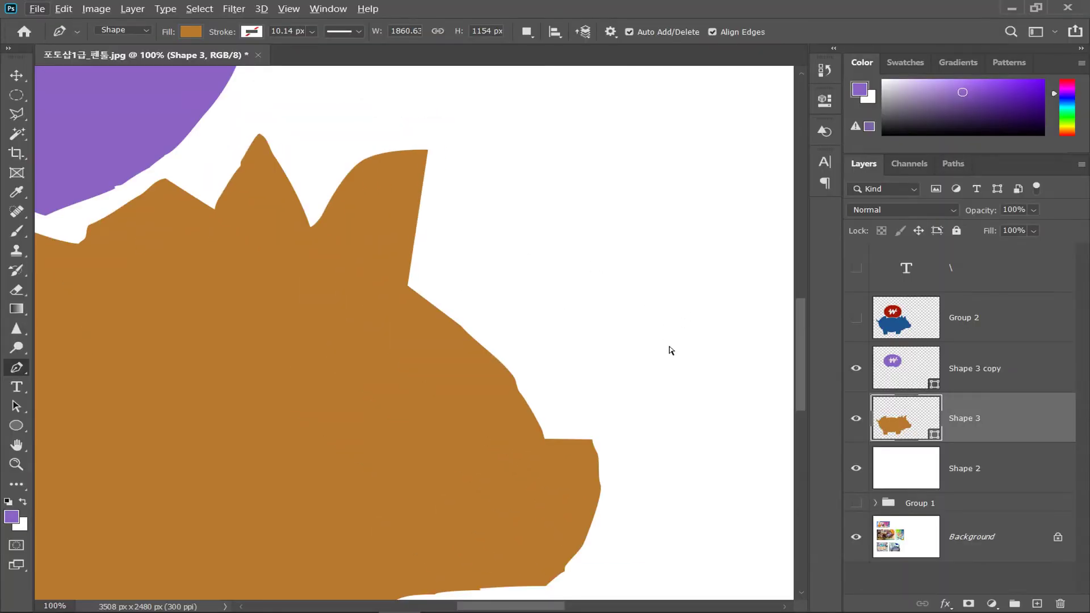
Move the purple coin and brown pig shapes together to the right and group their two layers.
key("ctrl+minus")
key("ctrl+minus")
key("ctrl+minus")
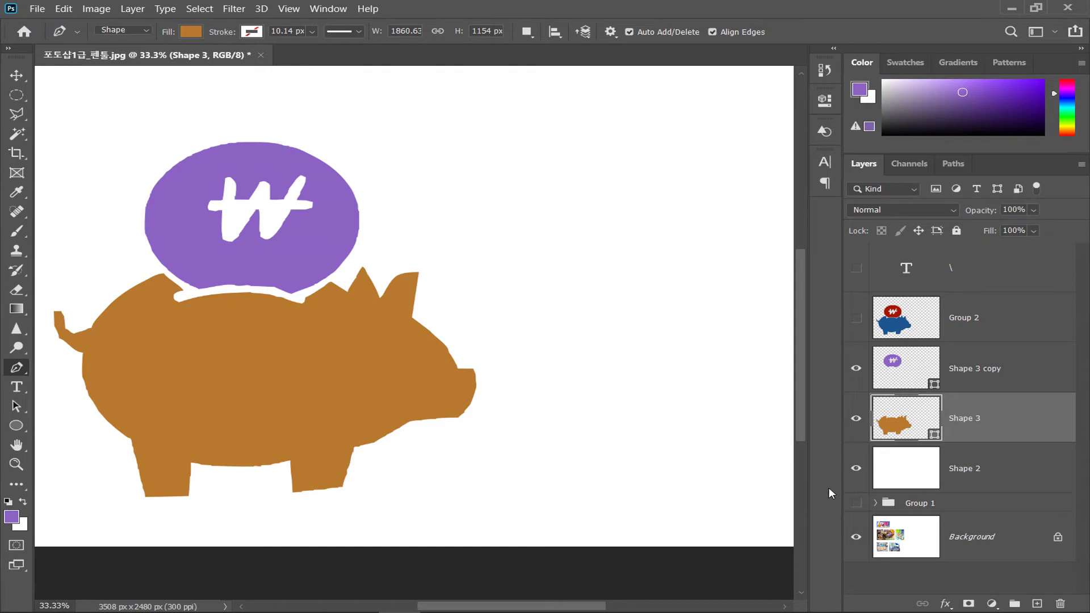
left_click(975, 369, "shift")
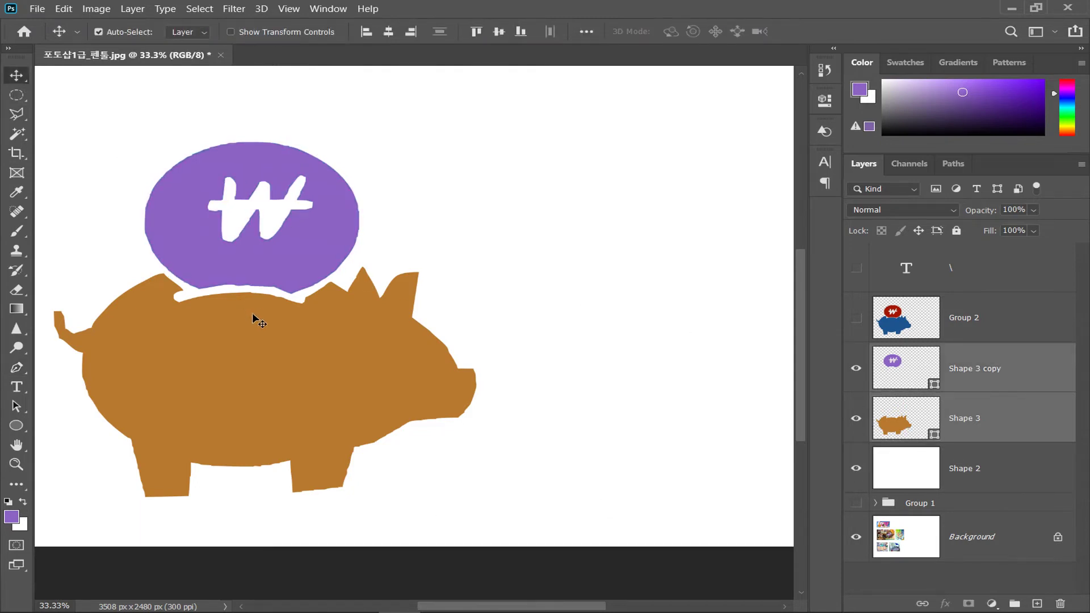
mouse_move(311, 248)
left_mouse_down()
mouse_move(470, 248)
mouse_move(311, 249)
left_mouse_up()
left_click(312, 249)
left_click(292, 353, "shift")
left_click_drag(291, 352, 470, 399)
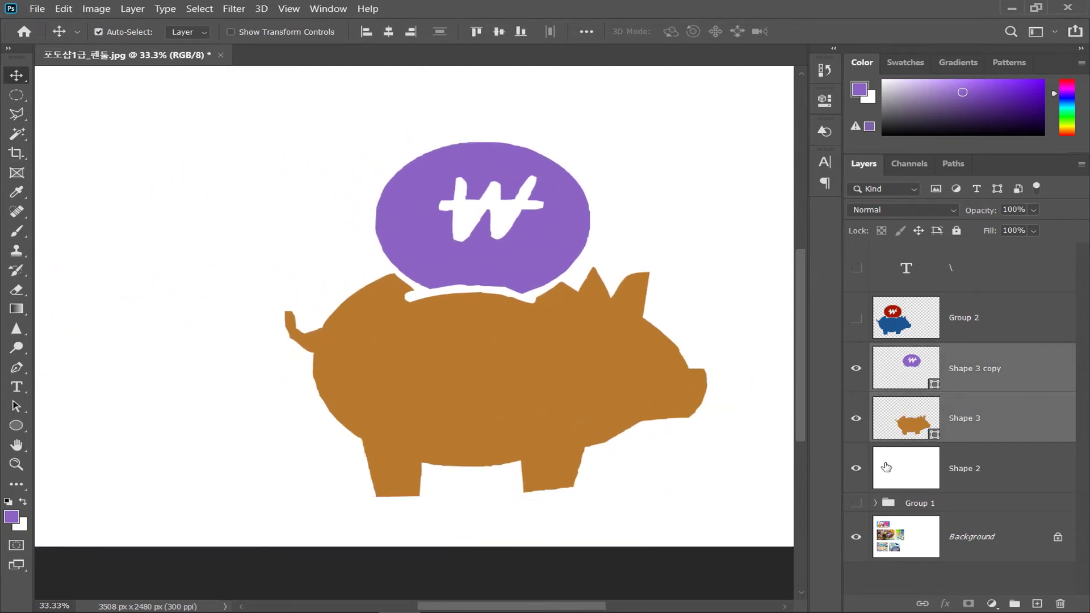
key("ctrl+g")
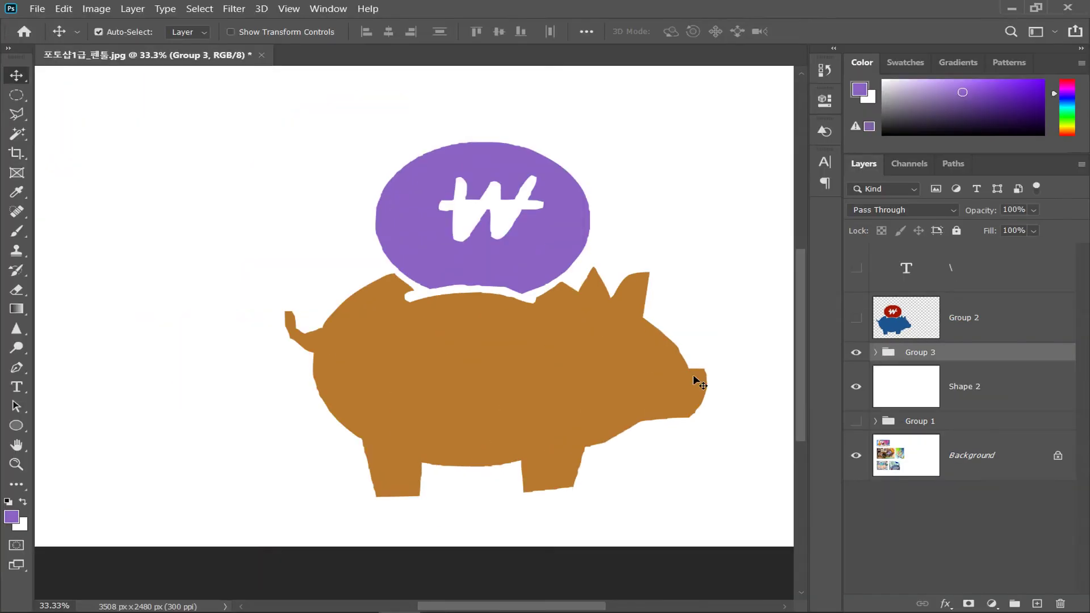
Set the Move tool's auto-select to Group and move the piggy bank group slightly up and to the right.
mouse_move(547, 377)
left_mouse_down()
mouse_move(569, 360)
mouse_move(560, 385)
mouse_move(547, 376)
left_mouse_up()
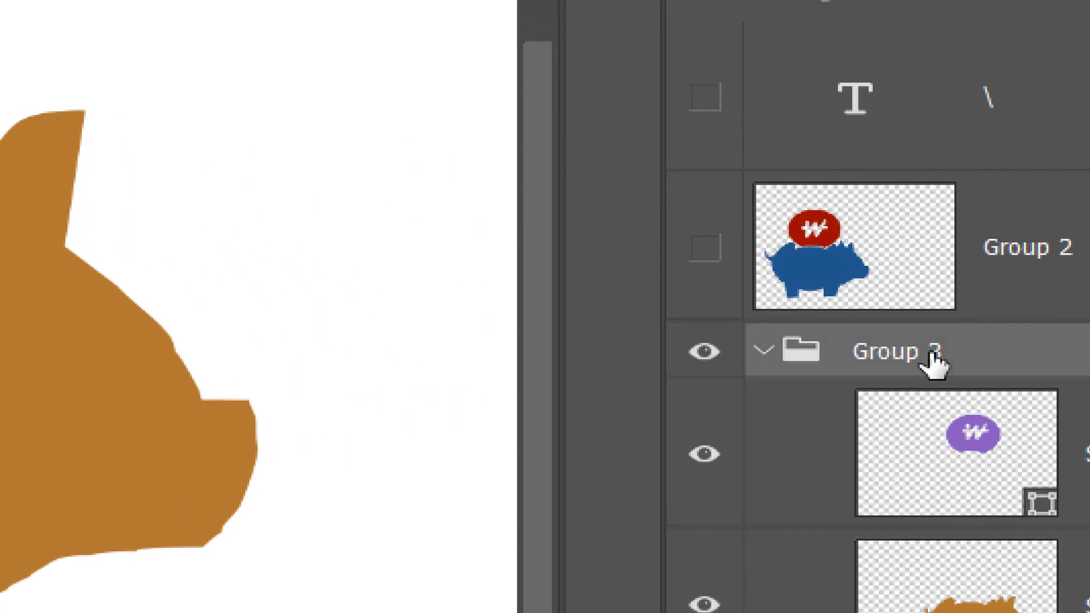
left_click(932, 353)
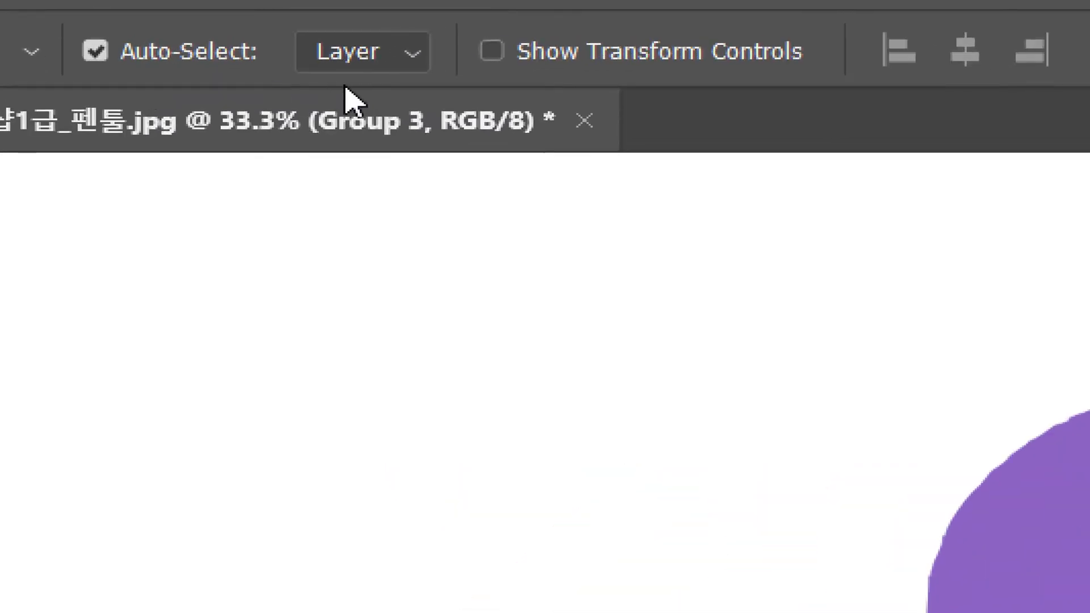
left_click(375, 85)
left_click(358, 110)
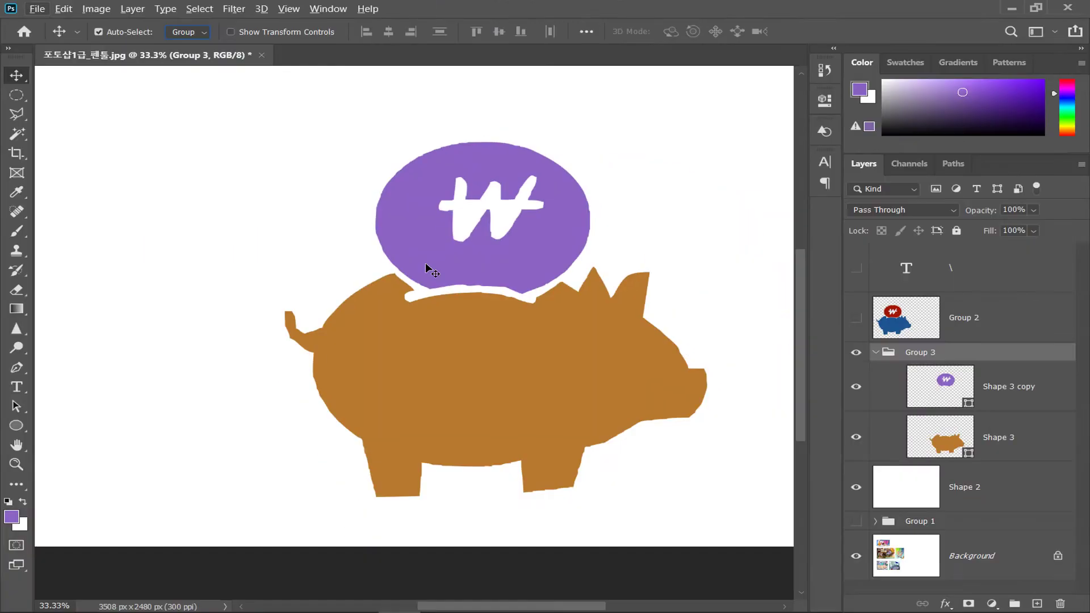
left_click_drag(501, 379, 526, 353)
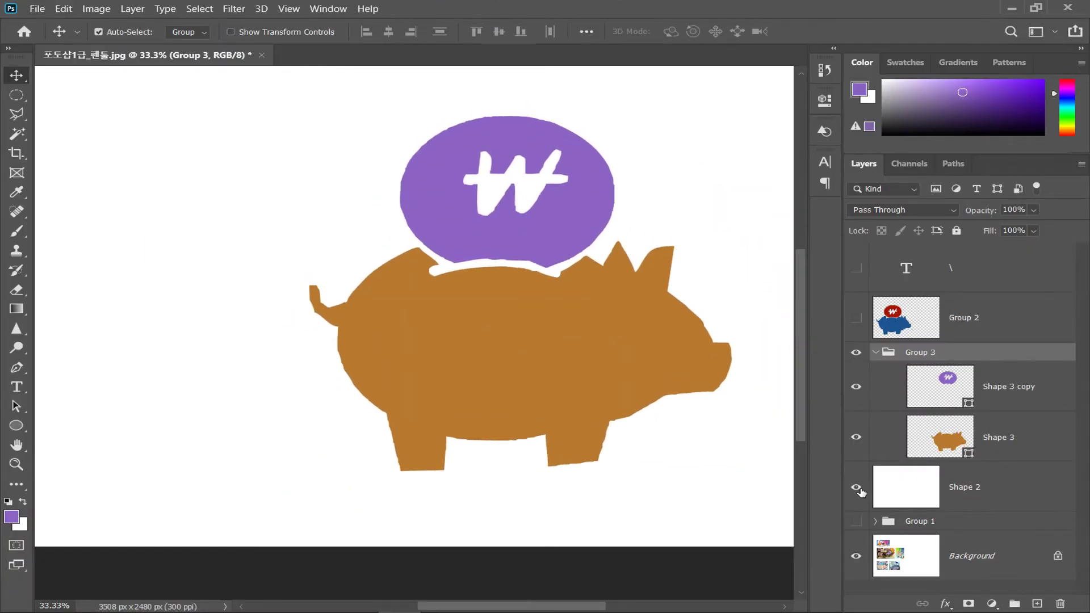
Hide the white Shape 2 layer to show the reference images beneath the piggy bank.
left_click(857, 488)
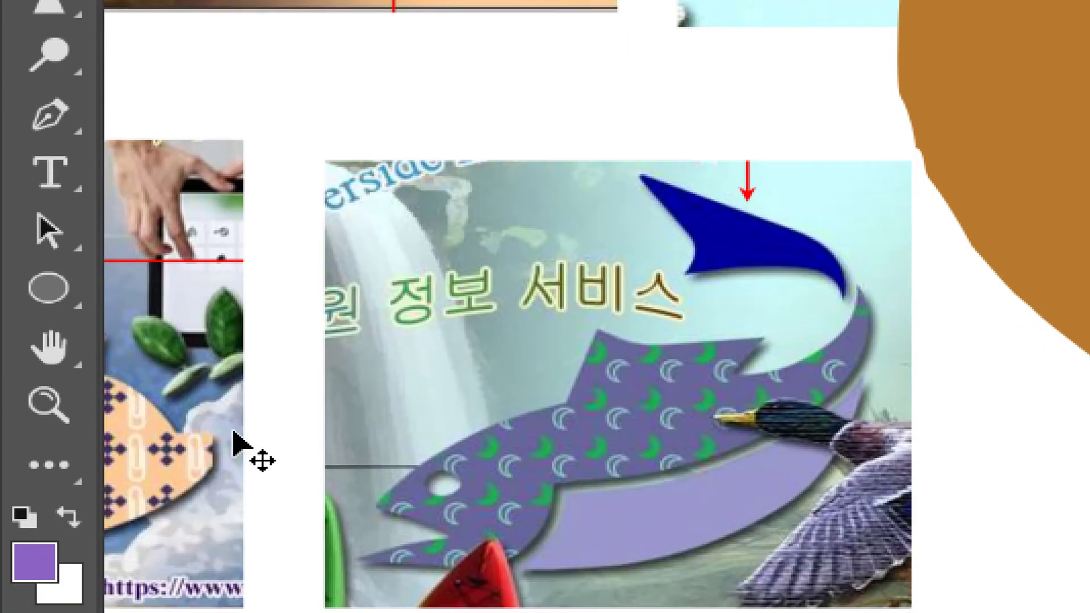
left_click_drag(214, 582, 505, 522)
left_click_drag(738, 392, 985, 280)
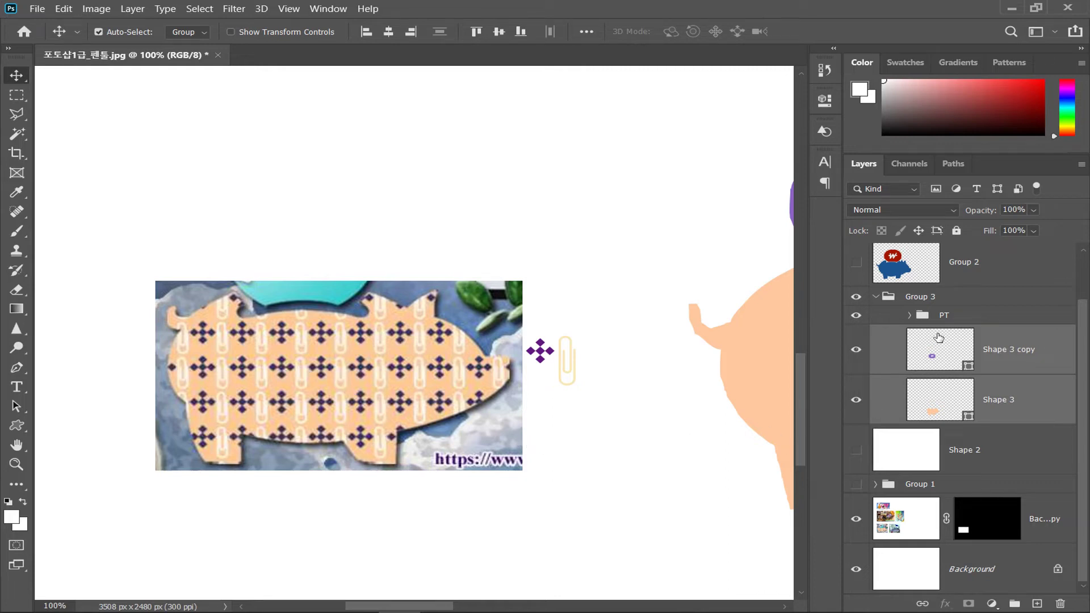
Examine the layers inside the PT group and the ornament and paper clip motifs beside the reference pig.
left_click(910, 316)
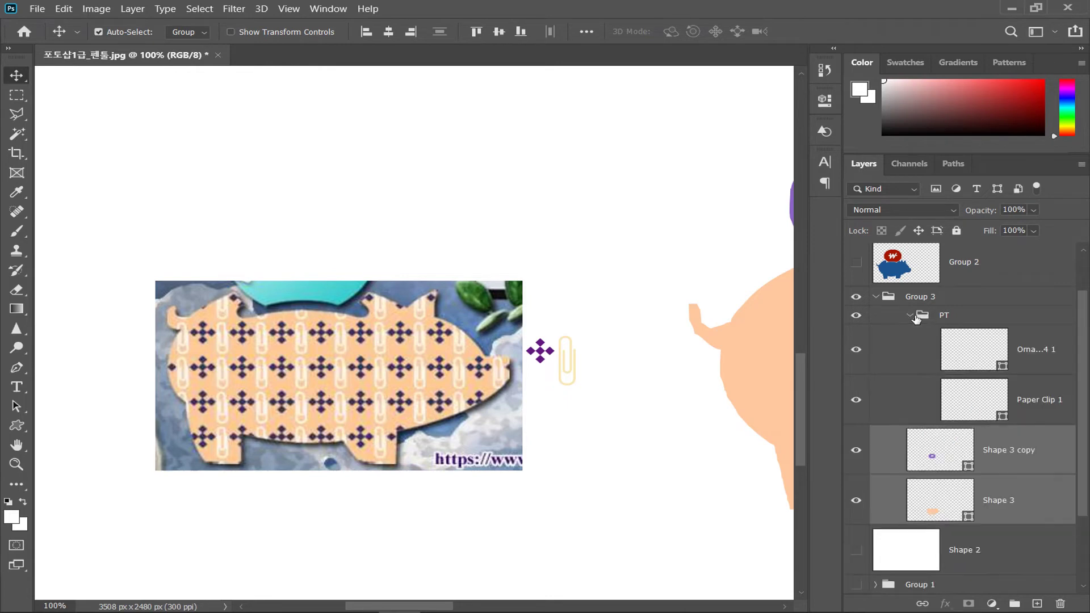
left_click(947, 315)
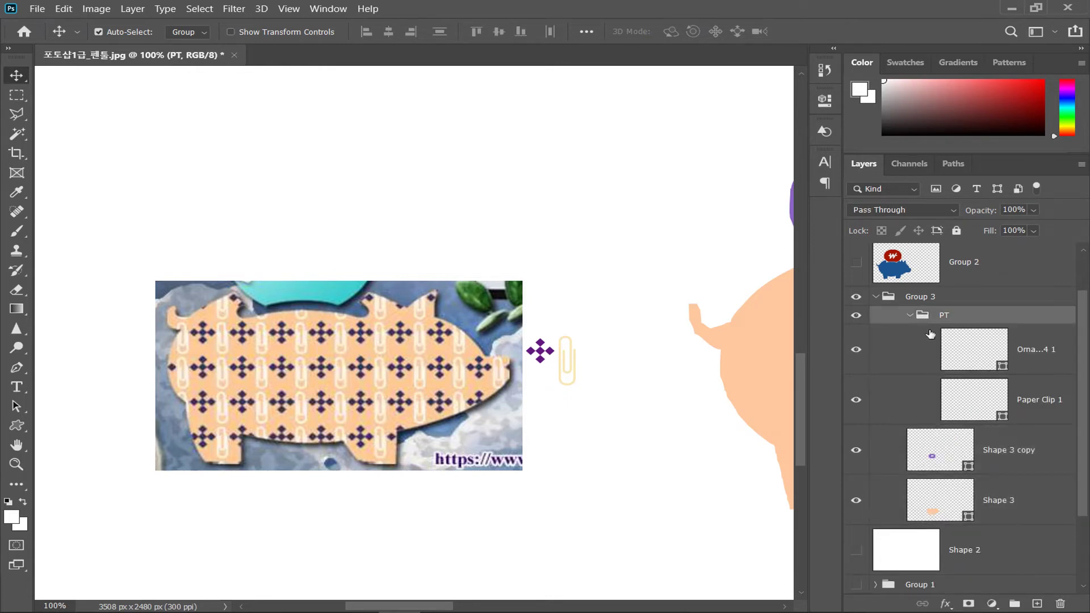
left_click(910, 316)
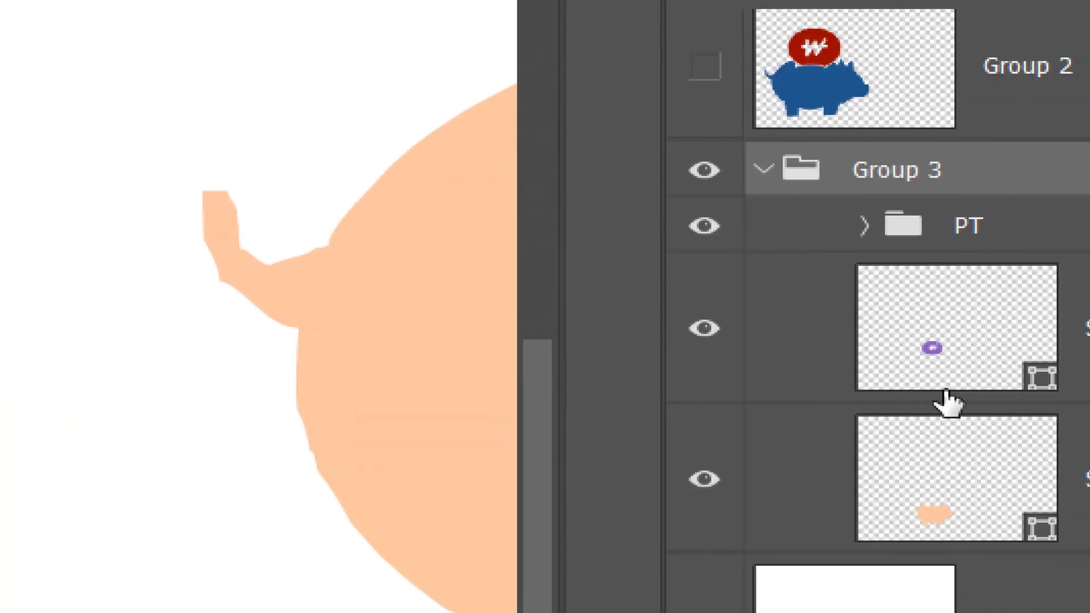
left_click(948, 479)
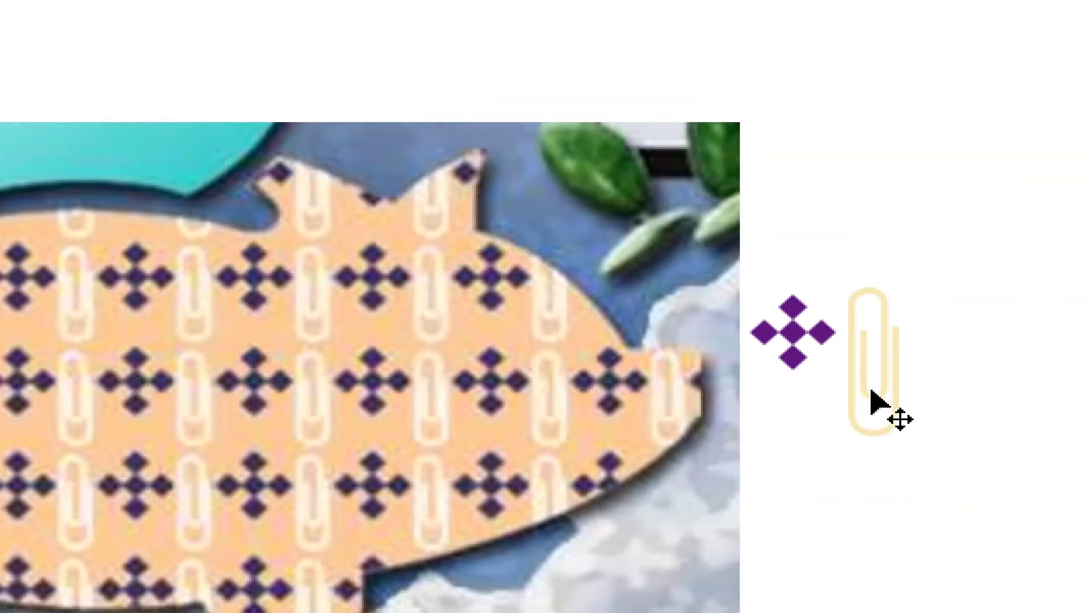
left_click_drag(920, 402, 901, 397)
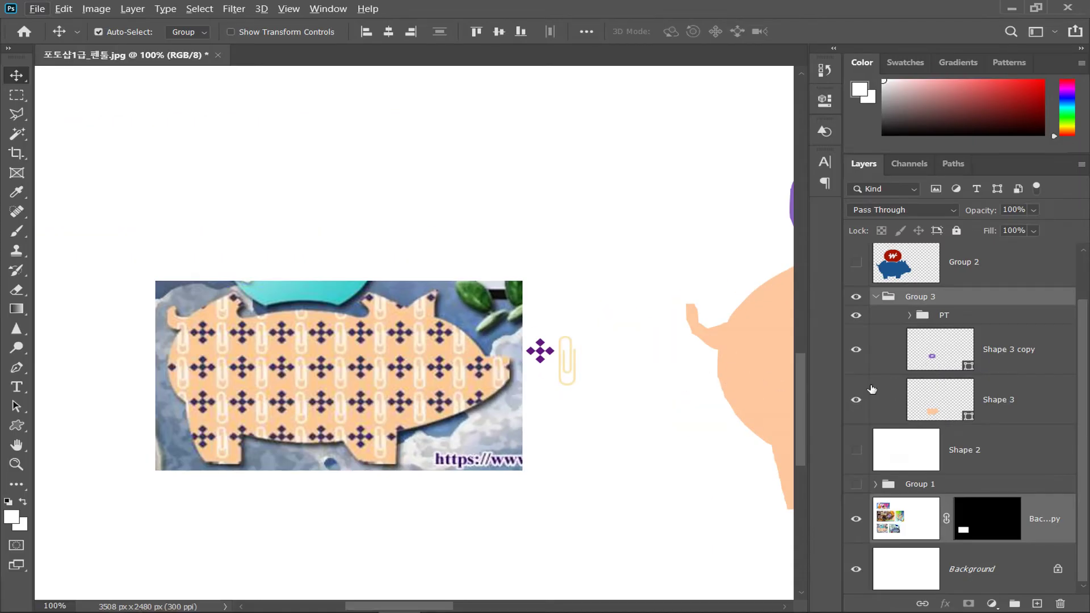
left_click(948, 400)
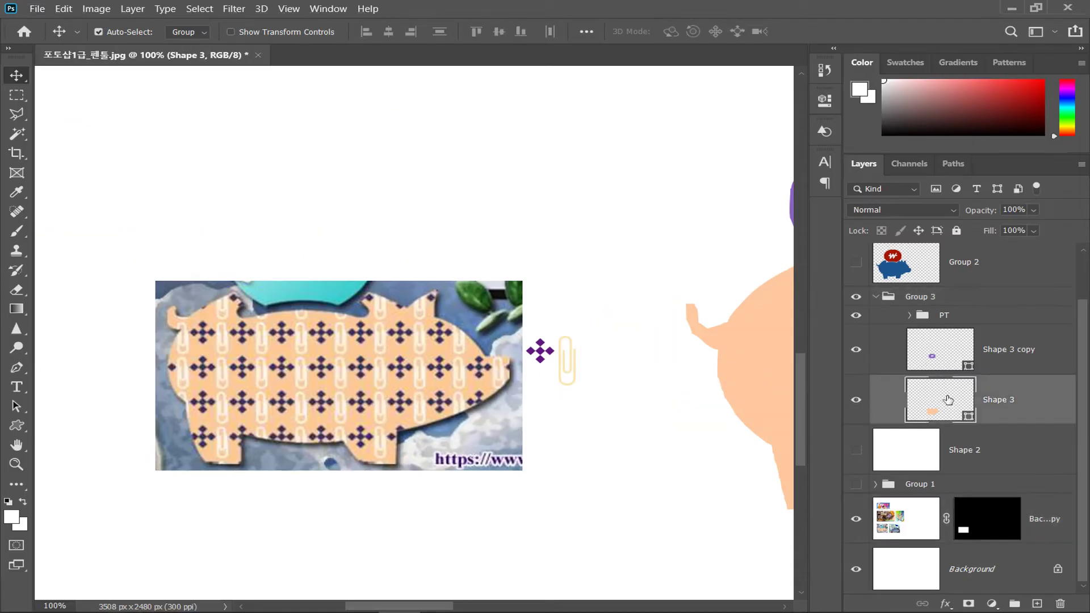
key("shift+Left")
key("shift+Left")
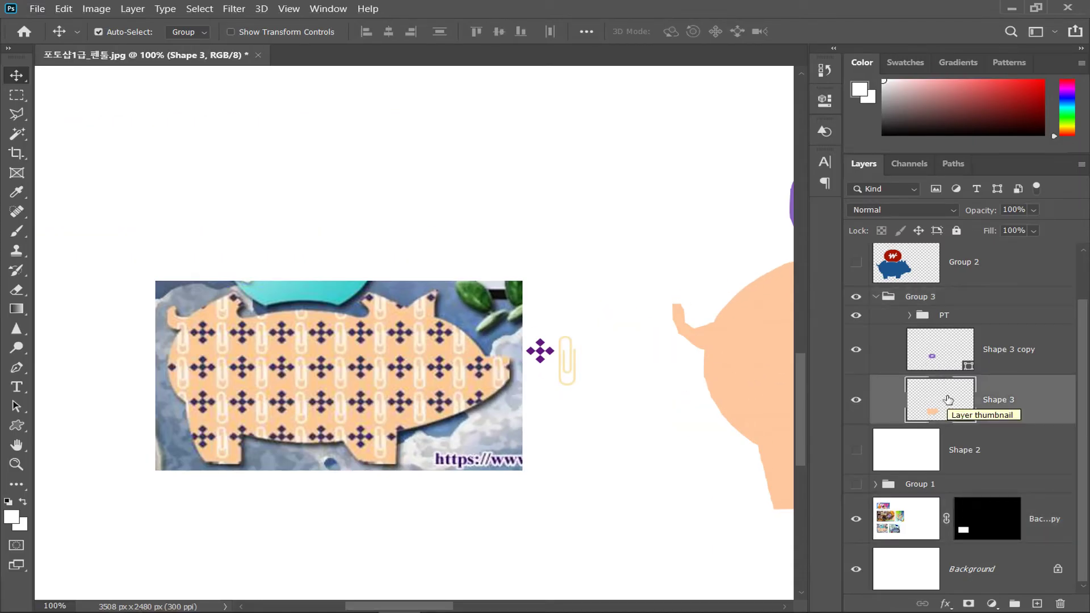
key("shift+Right")
key("shift+Right")
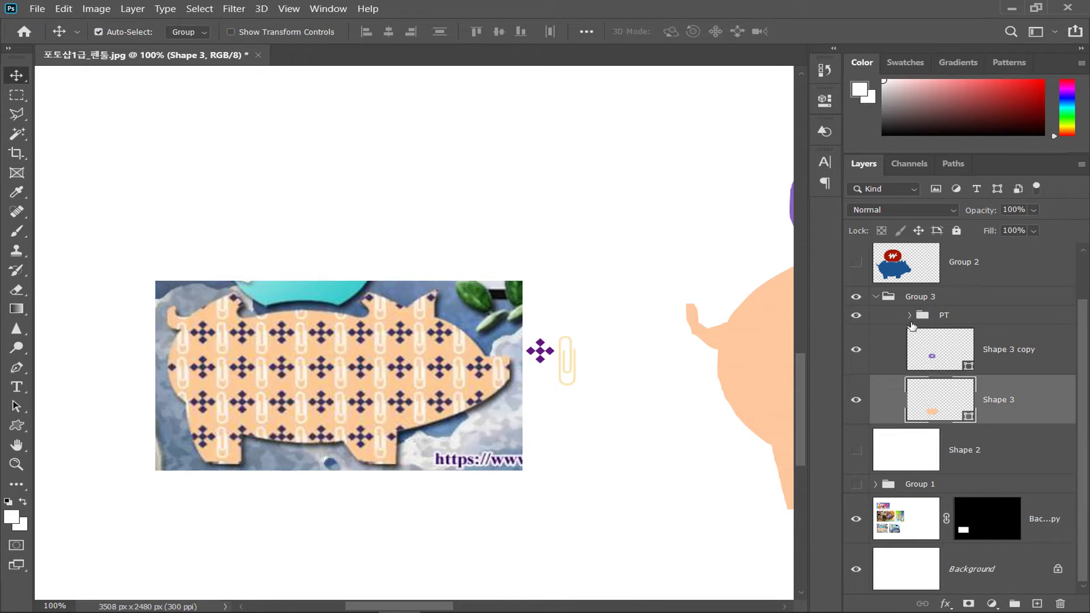
Nudge the Paper Clip 1 shape inside the PT group slightly left, closer to the purple ornament.
left_click(909, 315)
left_click(964, 403)
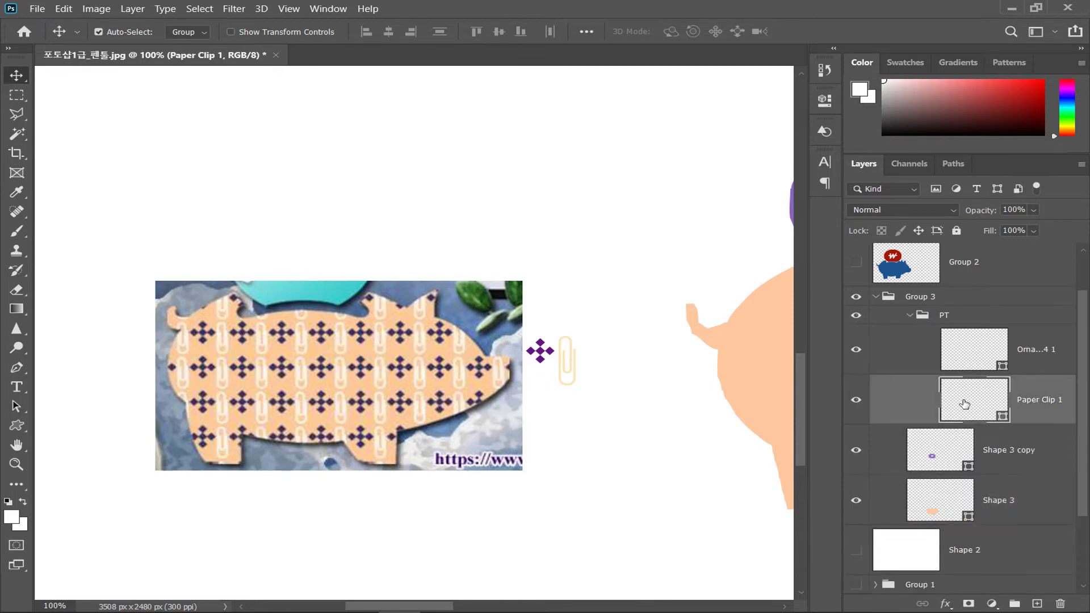
key("Left")
key("Left")
key("Left")
key("Left")
key("Left")
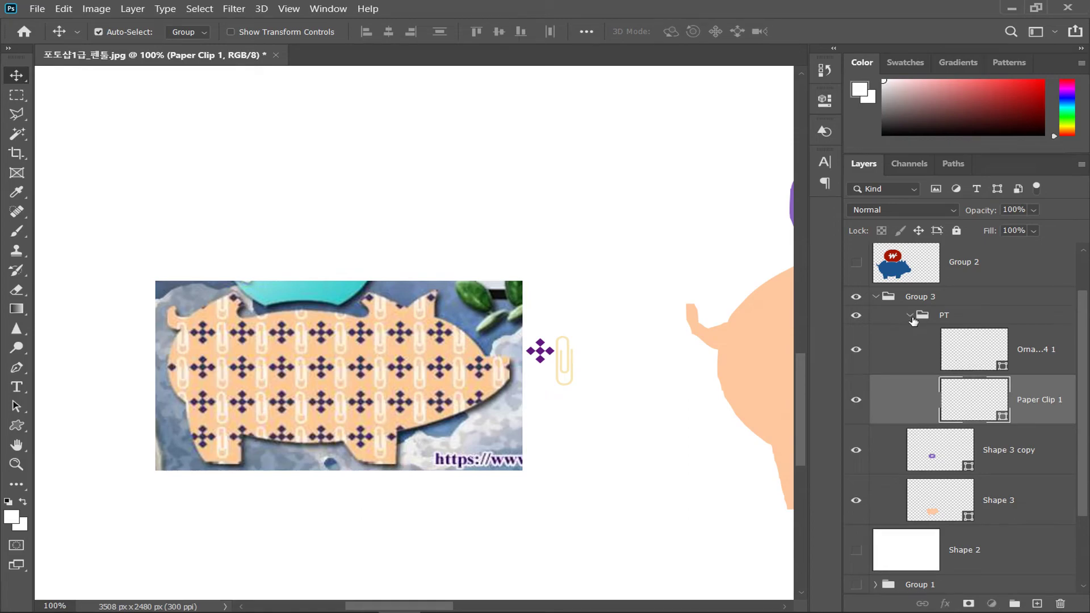
Duplicate the PT group, hide the copy as a backup, and merge the original PT group into a single layer.
left_click(911, 316)
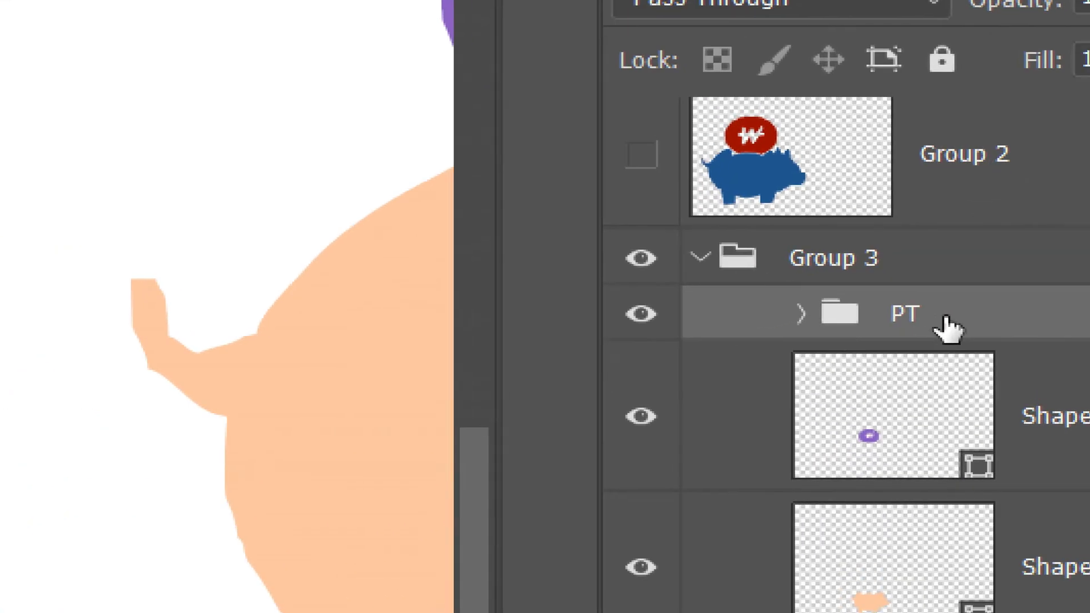
key("ctrl+j")
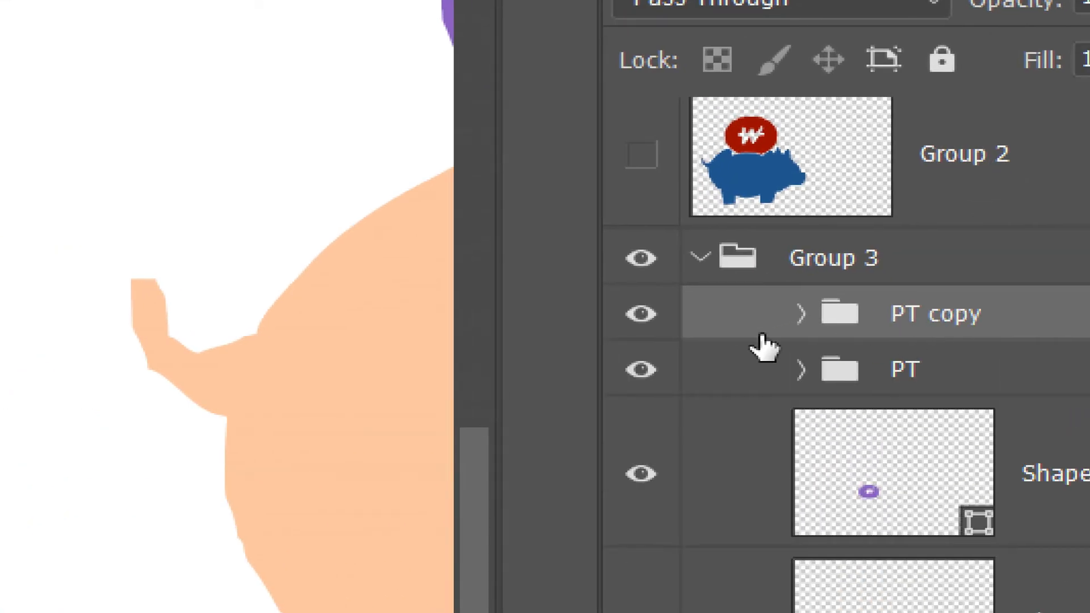
left_click(640, 313)
left_click(781, 384)
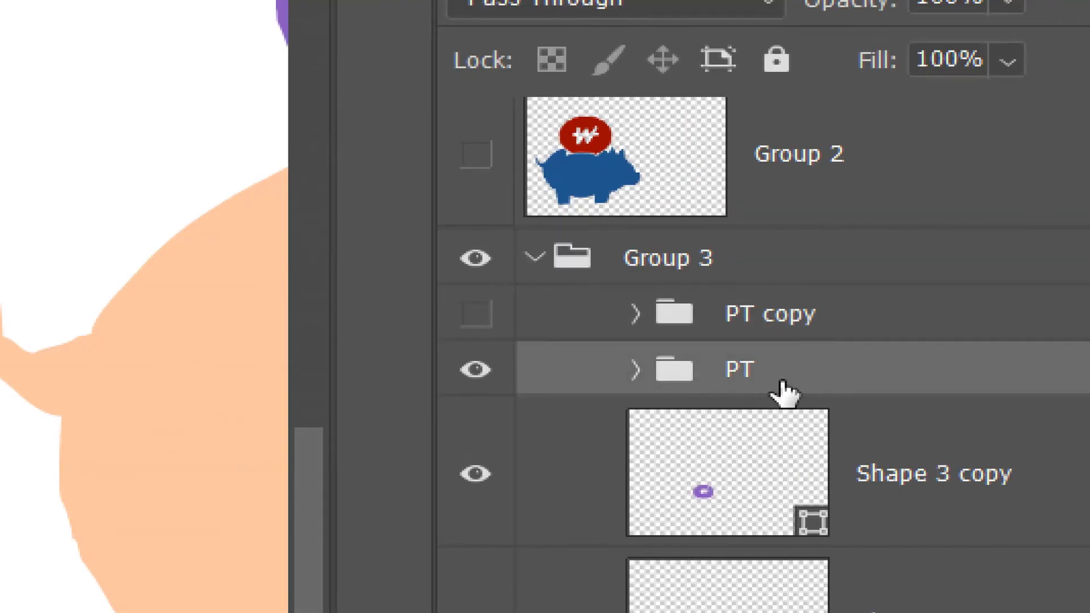
key("ctrl+e")
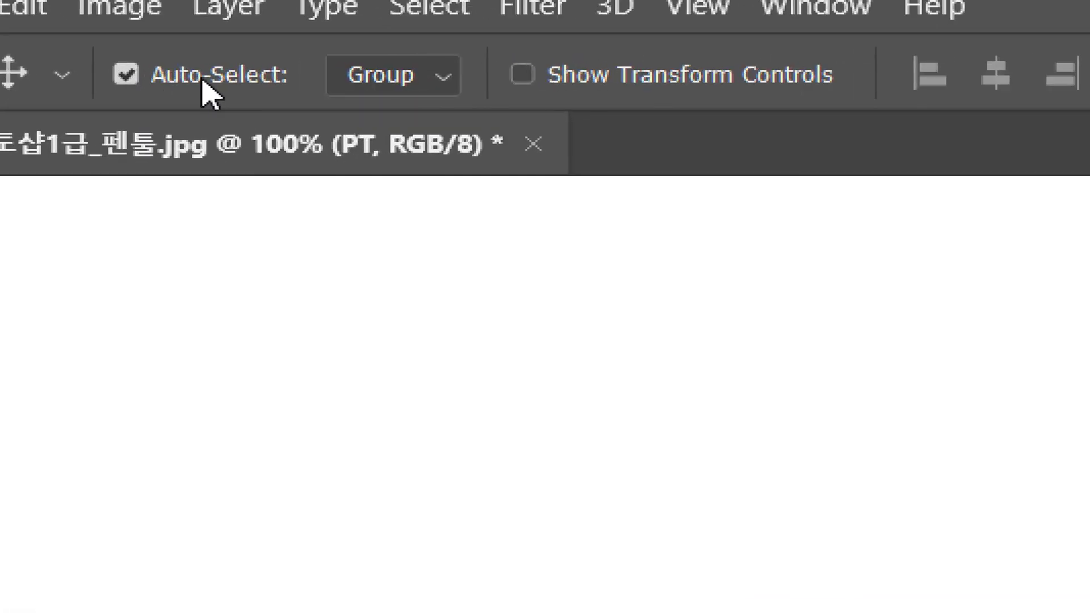
Set the Move tool's auto-select to Layer and turn auto-select off.
left_click(355, 80)
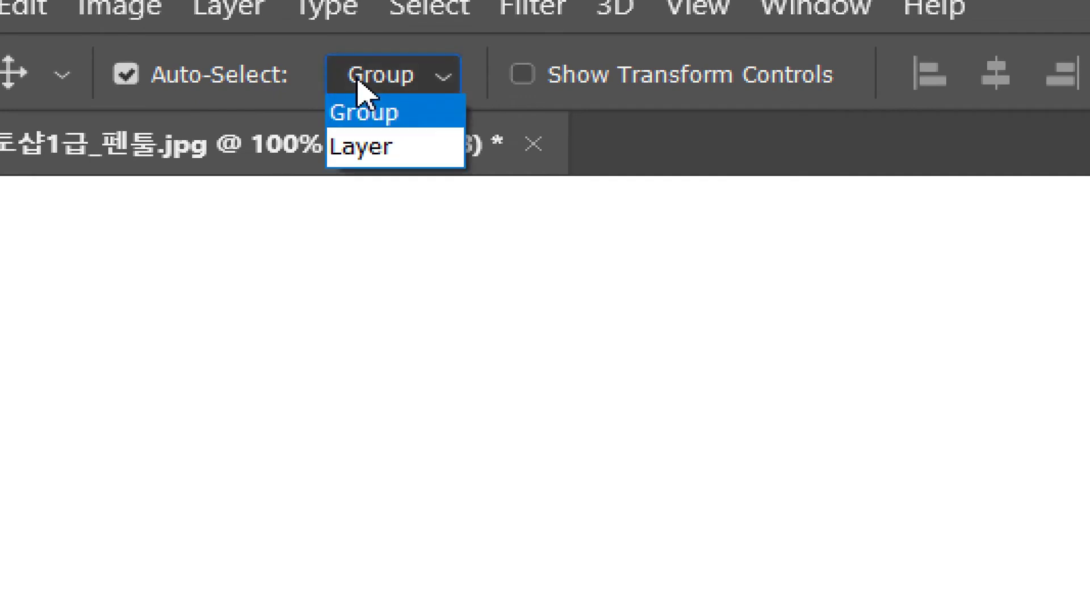
left_click(353, 147)
left_click(153, 76)
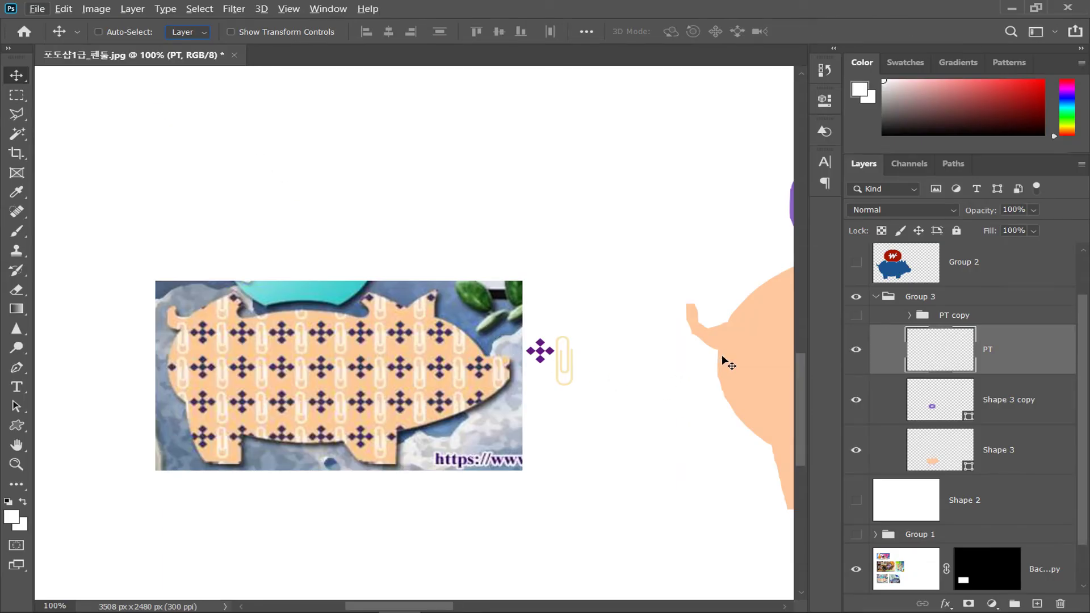
Move the ornament and clip motif onto the pig's tail end and place a closely spaced duplicate beside it.
left_click_drag(585, 395, 693, 367)
key("Tab")
key("Left")
key("Left")
key("Left")
key("Left")
key("Left")
key("Left")
key("Left")
key("Left")
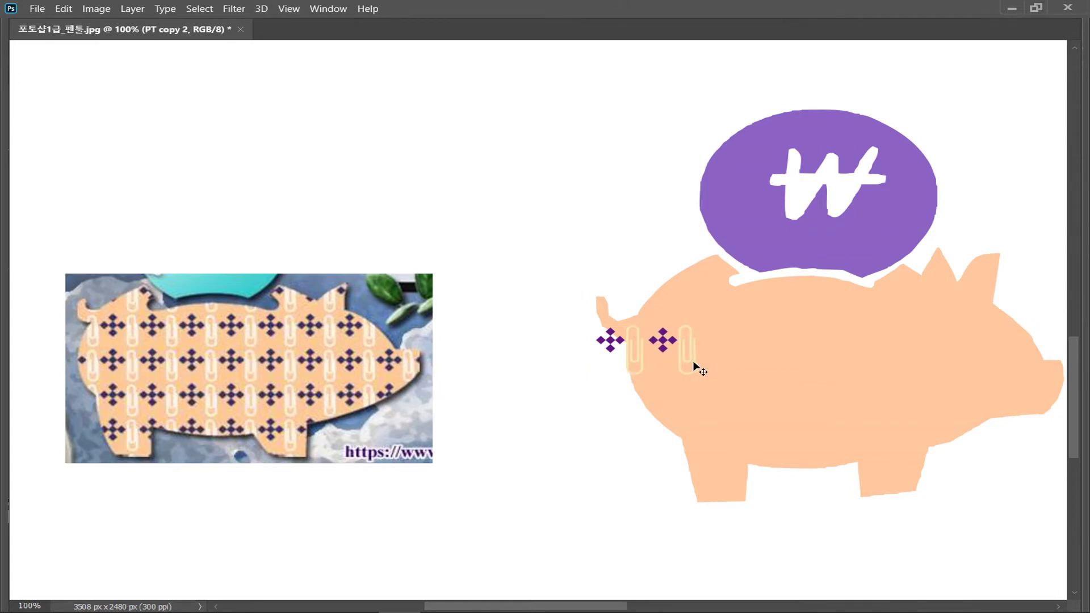
Merge the duplicated motif layer PT copy 2 into the PT layer.
key("Tab")
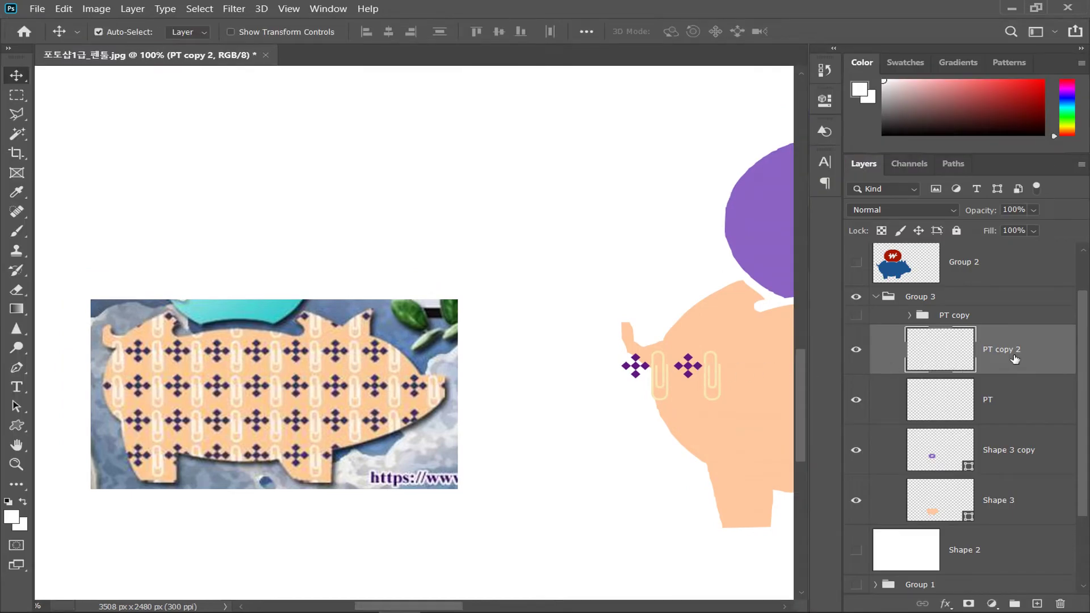
key("Delete")
left_click(862, 351)
left_click(863, 352)
left_click_drag(714, 396, 629, 333)
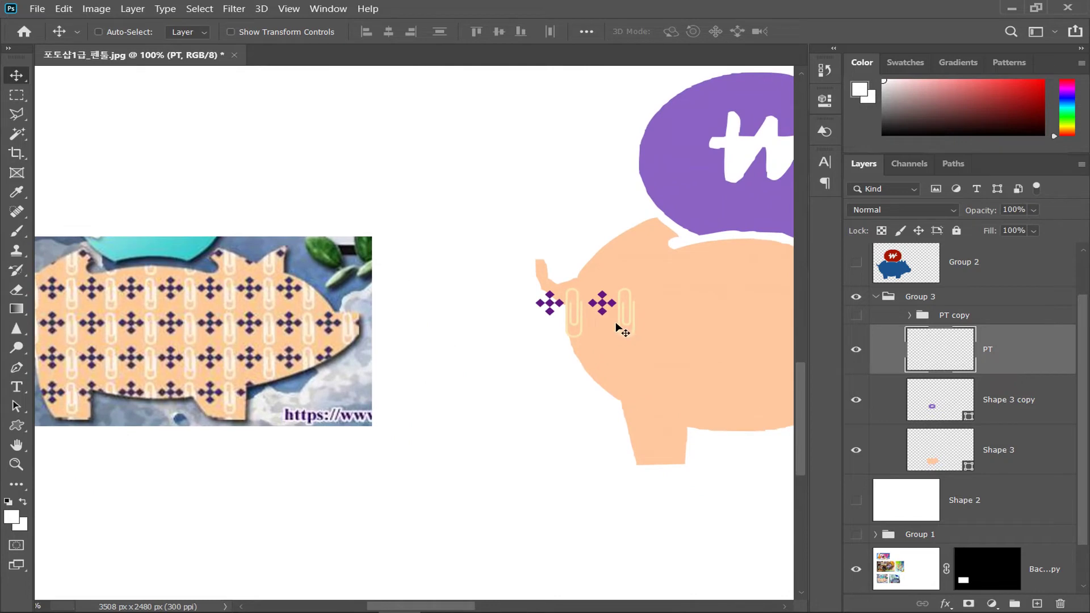
Duplicate the motif pair to its right on the pig and merge the copy into a row of four motifs.
key("Tab")
left_click_drag(615, 324, 764, 364)
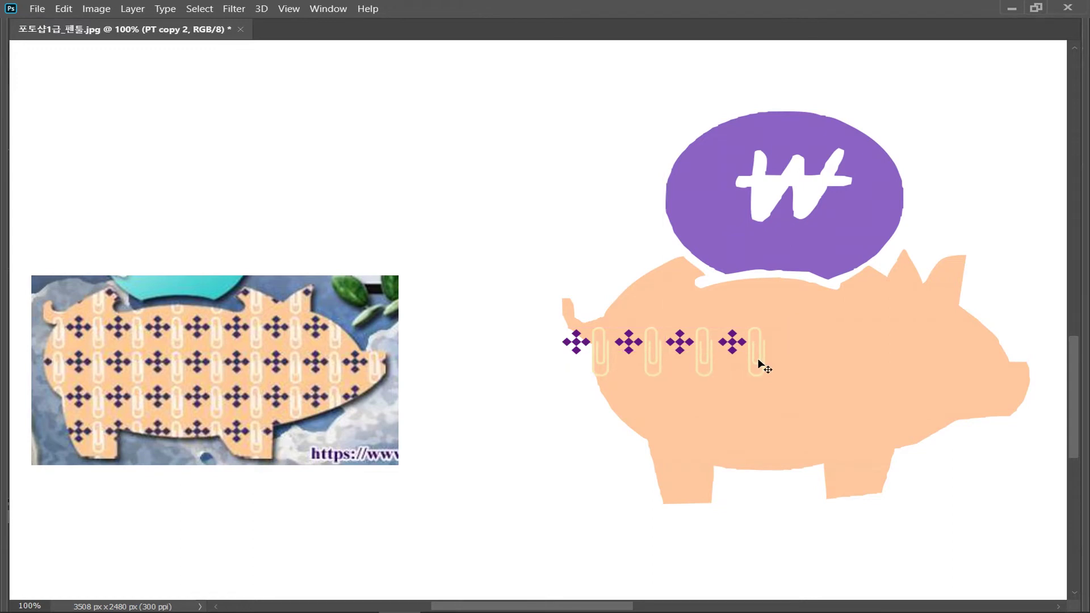
key("ctrl+e")
Duplicate the four-motif row to its right, nudge it to even spacing, and merge it into a row of eight.
left_click_drag(706, 345, 904, 349)
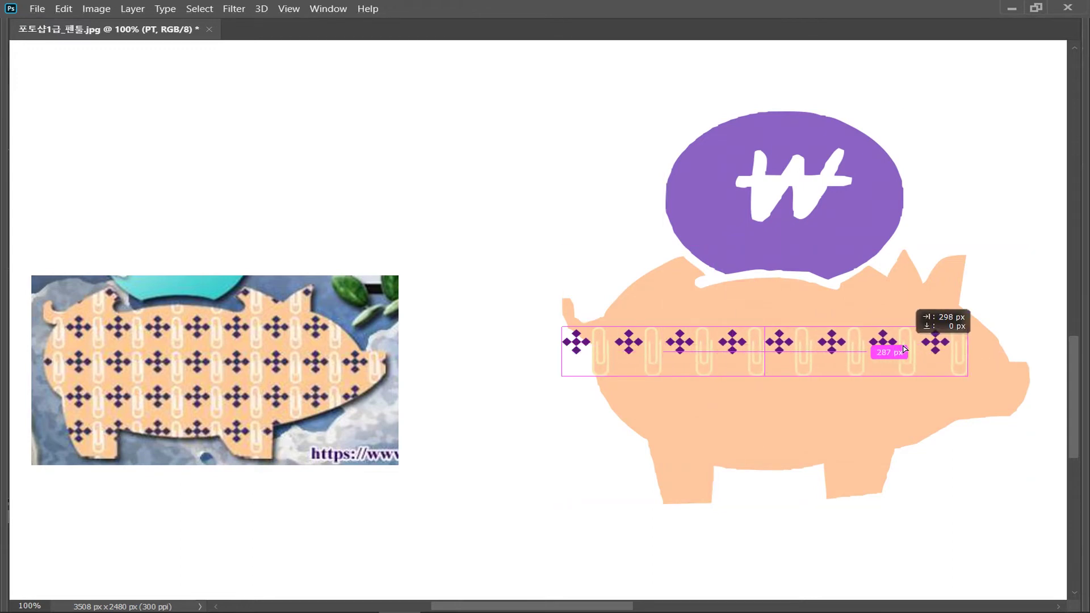
left_click_drag(904, 349, 910, 352)
key("Right")
key("Right")
key("Right")
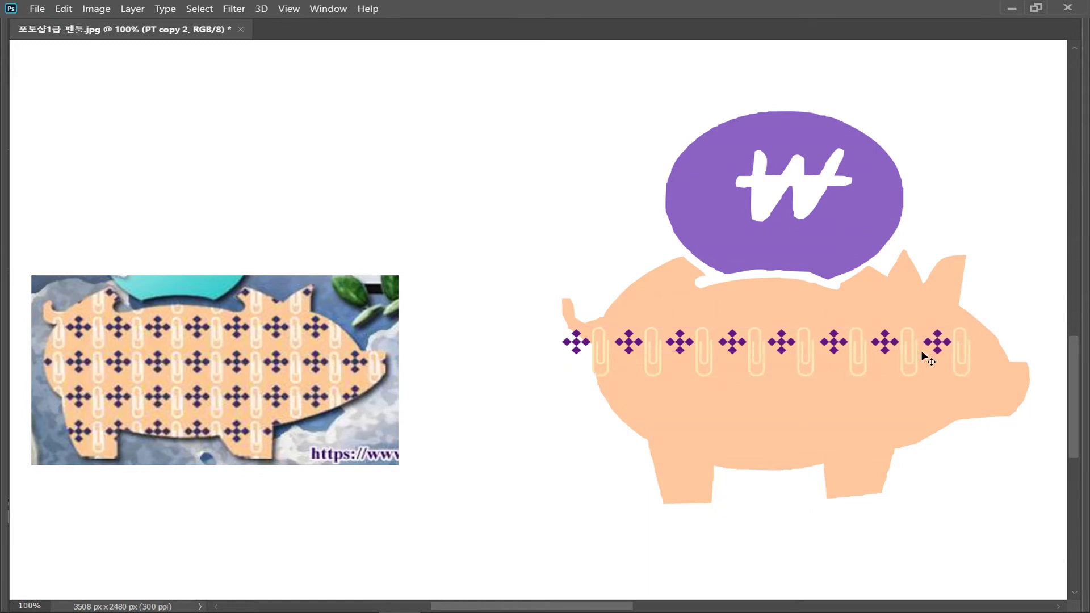
key("Right")
key("ctrl+e")
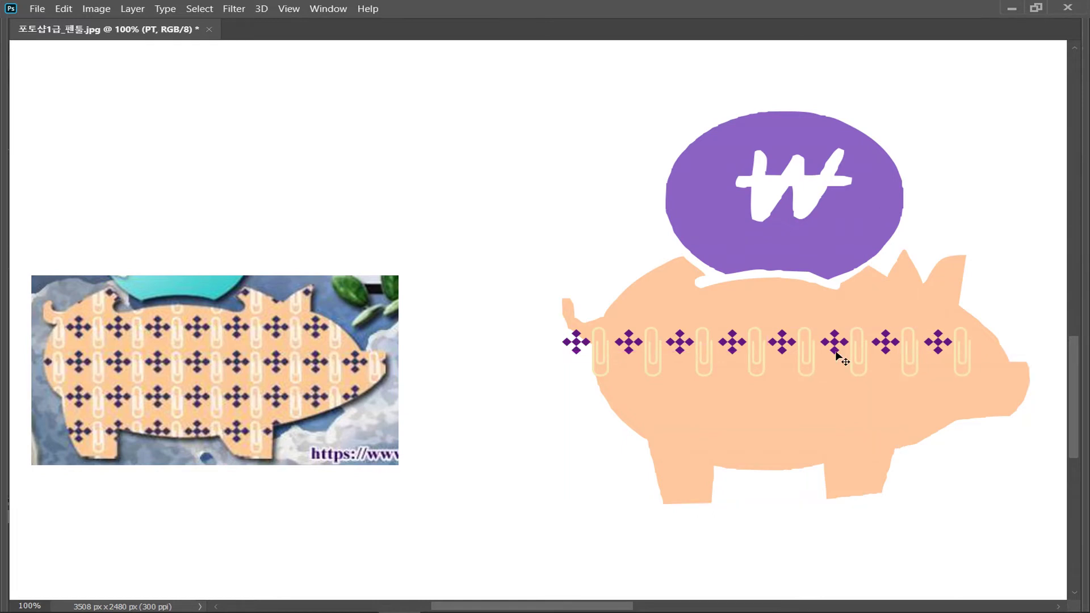
Duplicate and merge the motif row downward into four rows, and shift the whole block slightly left and up.
left_click_drag(893, 354, 877, 407)
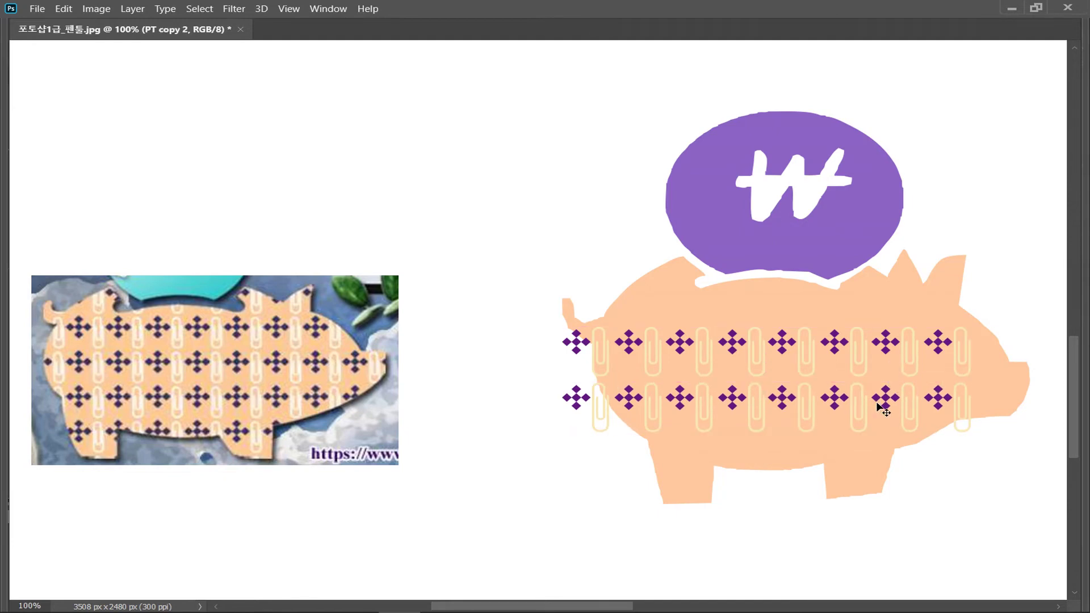
key("ctrl+e")
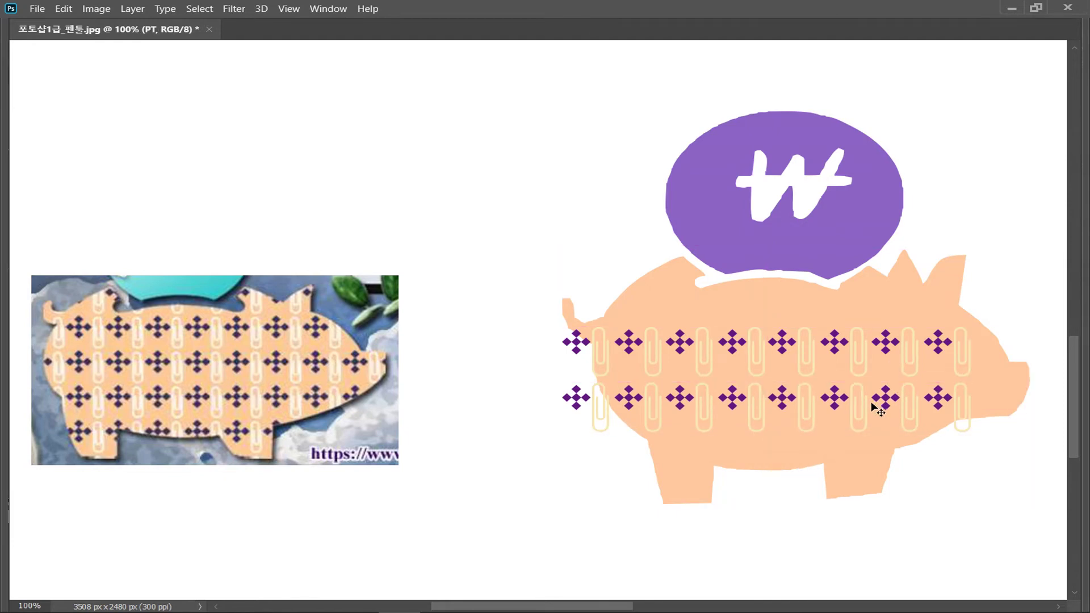
left_click_drag(872, 404, 870, 516)
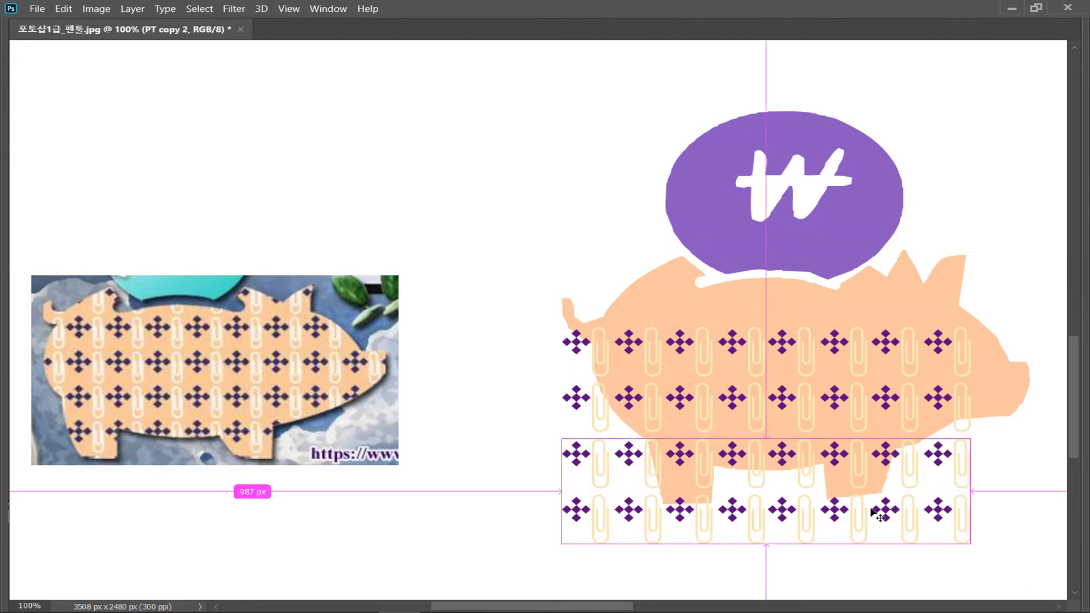
key("ctrl+e")
left_click_drag(870, 459, 852, 454)
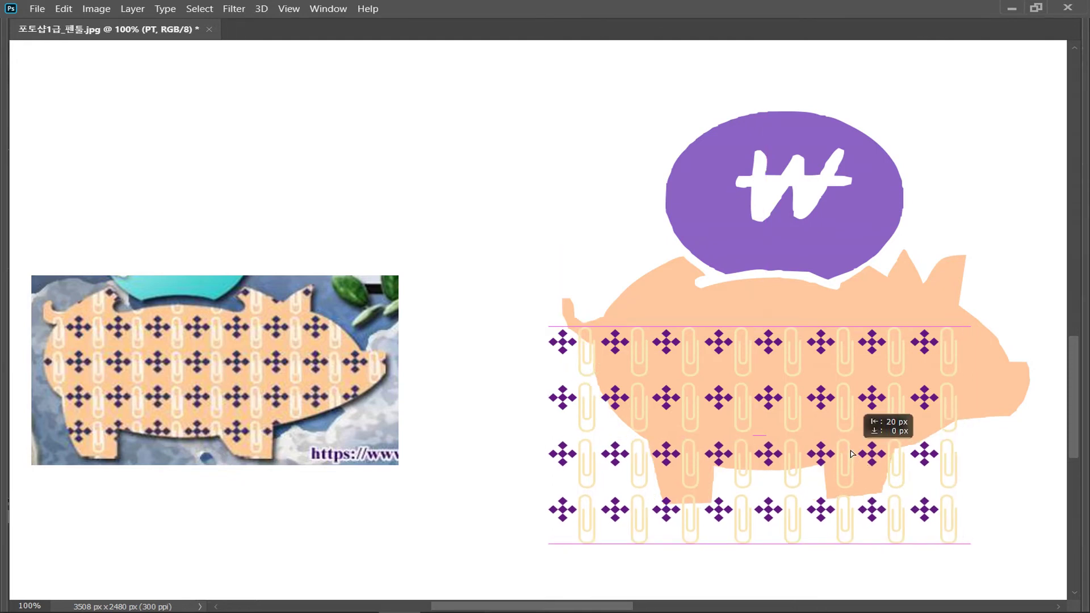
mouse_move(851, 454)
left_mouse_down()
mouse_move(867, 449)
mouse_move(845, 450)
mouse_move(839, 437)
left_mouse_up()
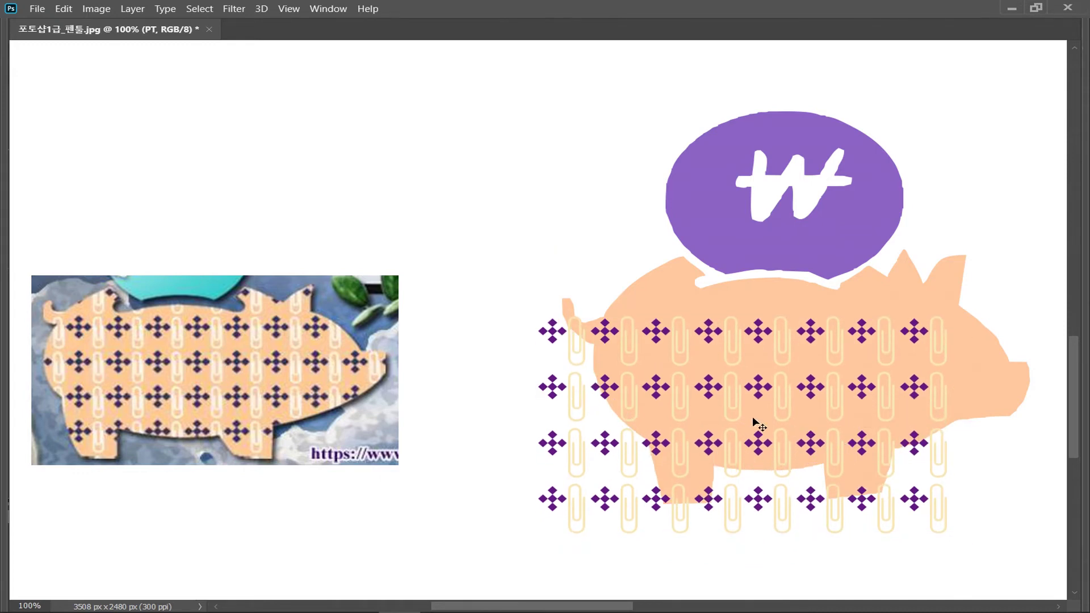
Duplicate the four-row block to the right past the pig's snout, align it to the column spacing, and merge it.
left_click_drag(653, 393, 1012, 390)
key("Left")
key("Left")
key("Left")
key("Left")
key("Left")
key("Left")
key("Left")
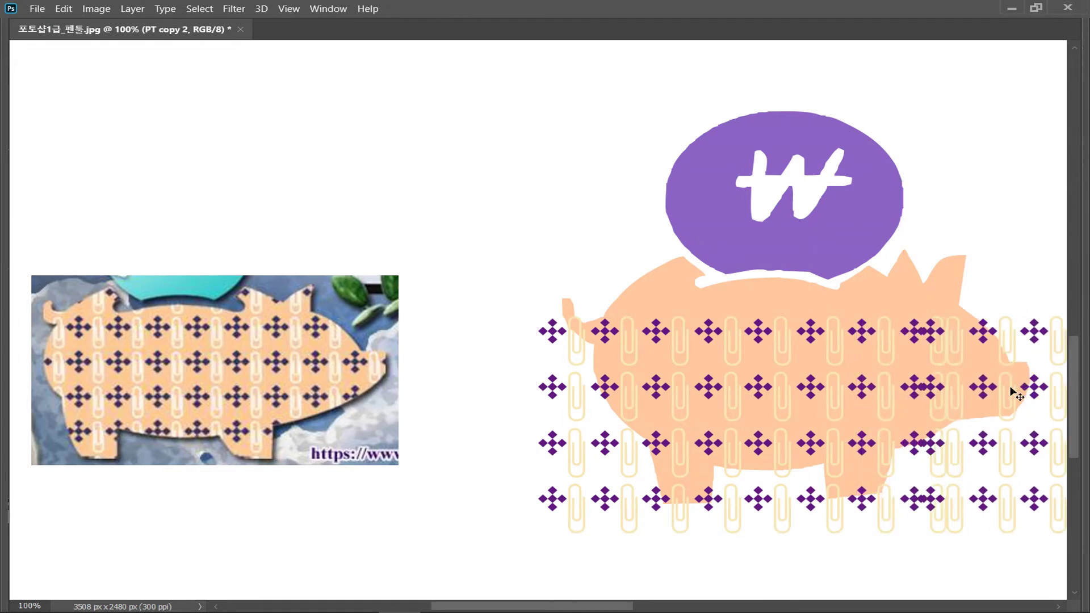
key("shift+Right")
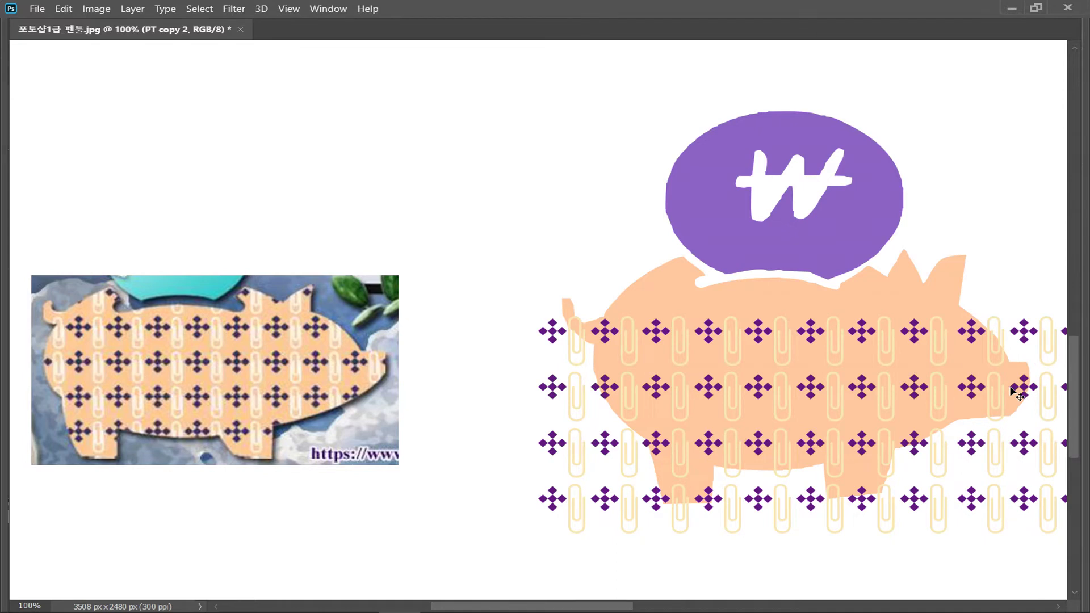
key("ctrl+e")
Duplicate the pattern block upward over the coin, nudge it up to match the row spacing, and merge it into eight rows.
left_click_drag(839, 420, 845, 205)
left_click_drag(845, 206, 846, 205)
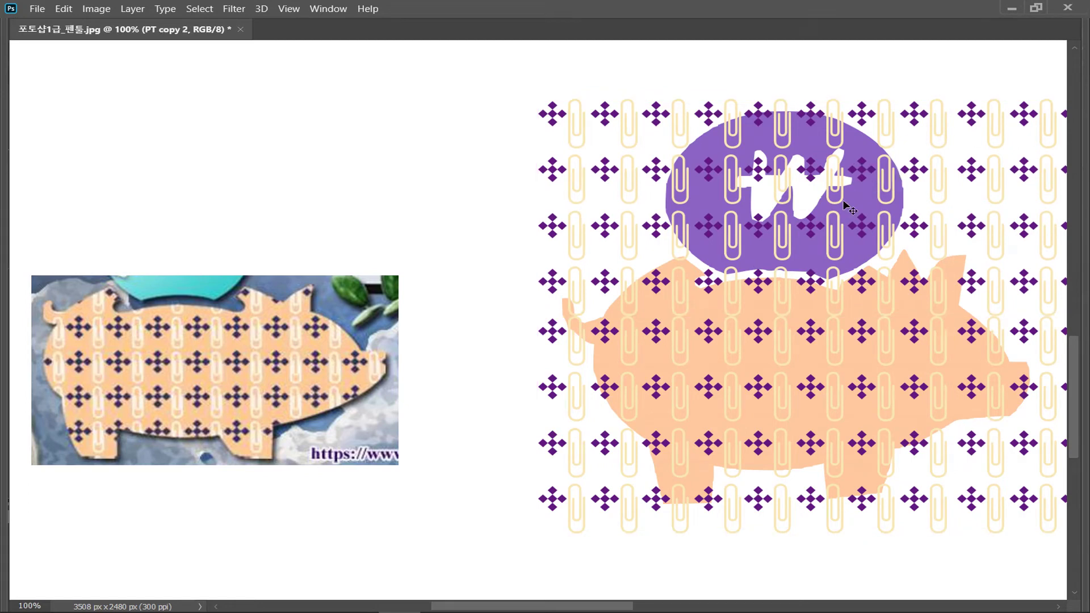
key("Up")
key("Up")
key("Up")
key("Up")
key("Up")
key("Up")
key("Up")
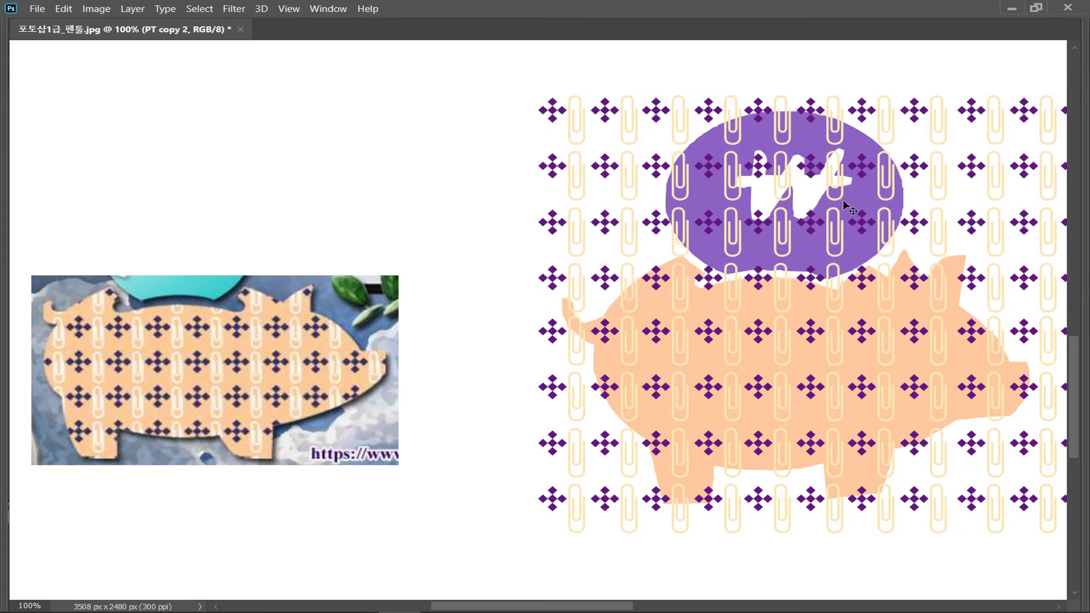
key("Up")
key("Up")
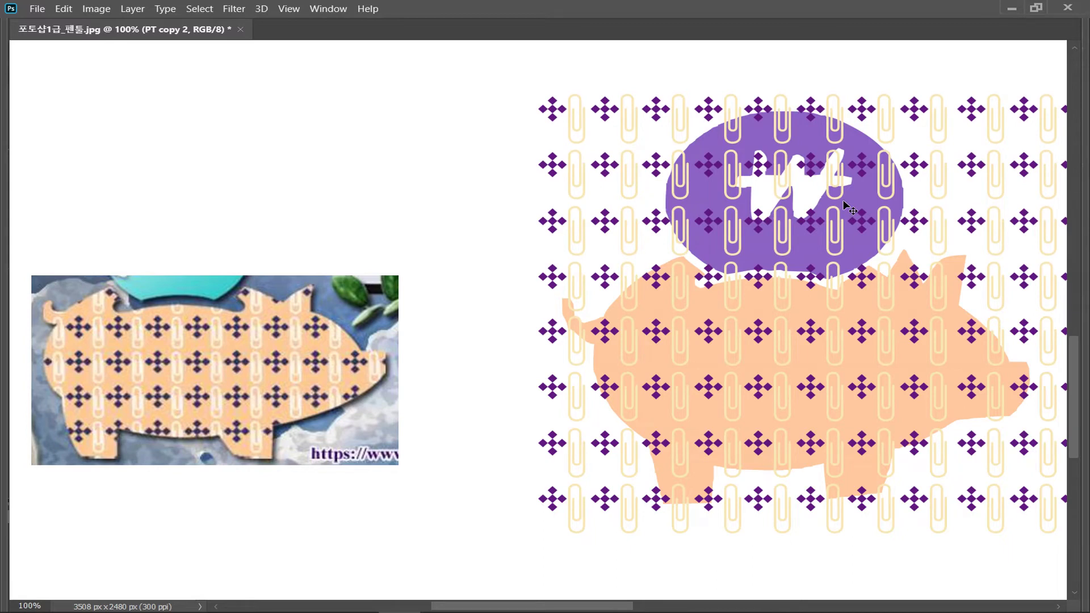
key("Up")
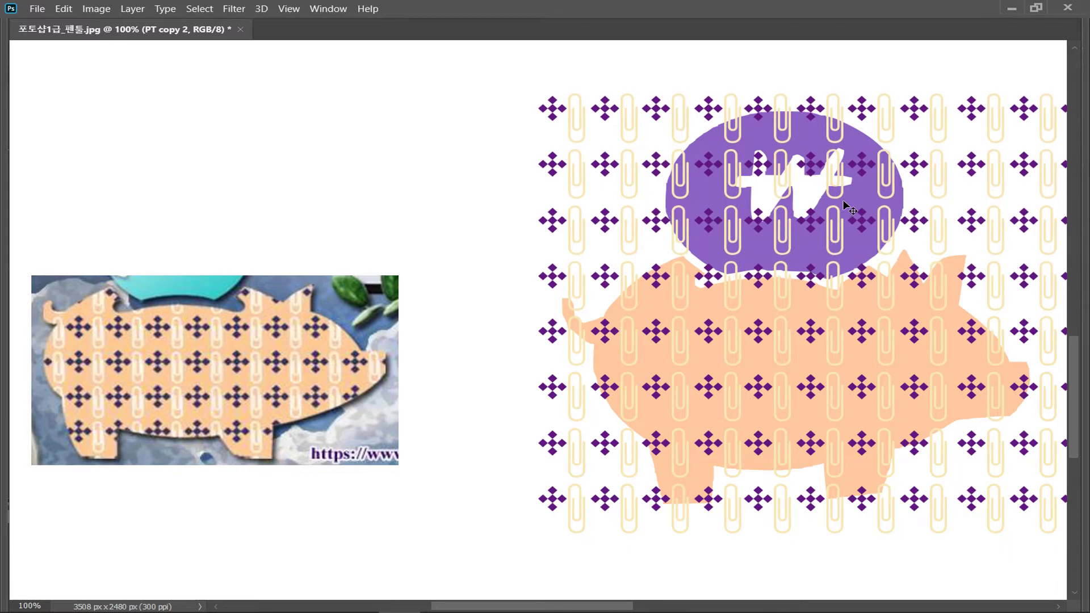
key("ctrl+e")
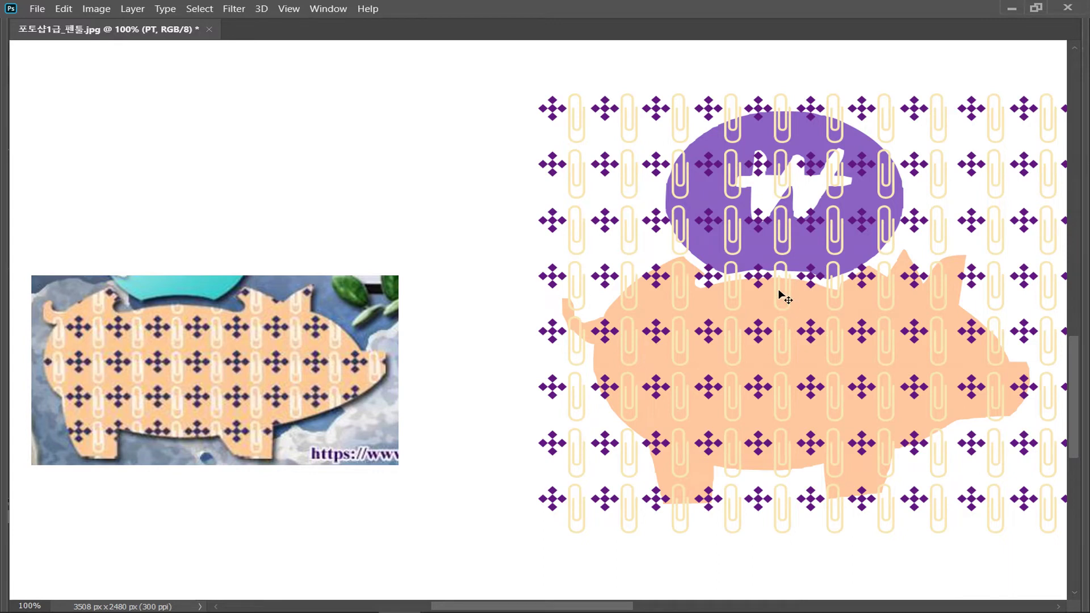
Select the surplus pattern columns beyond the pig's snout with a rectangular marquee, delete them, and deselect.
left_click_drag(785, 295, 666, 327)
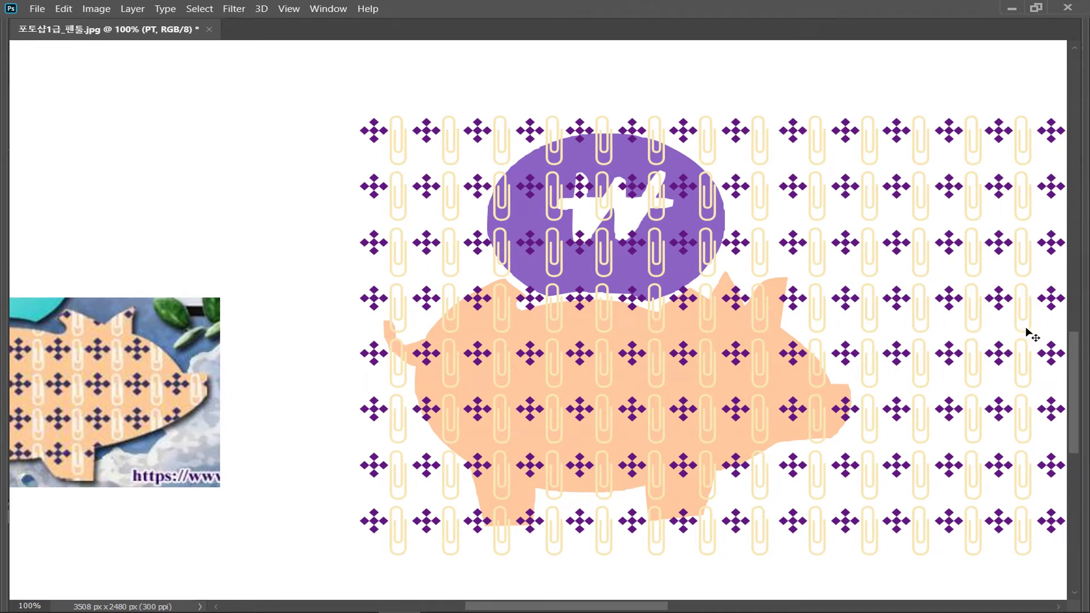
scroll(864, 324, "right", 5)
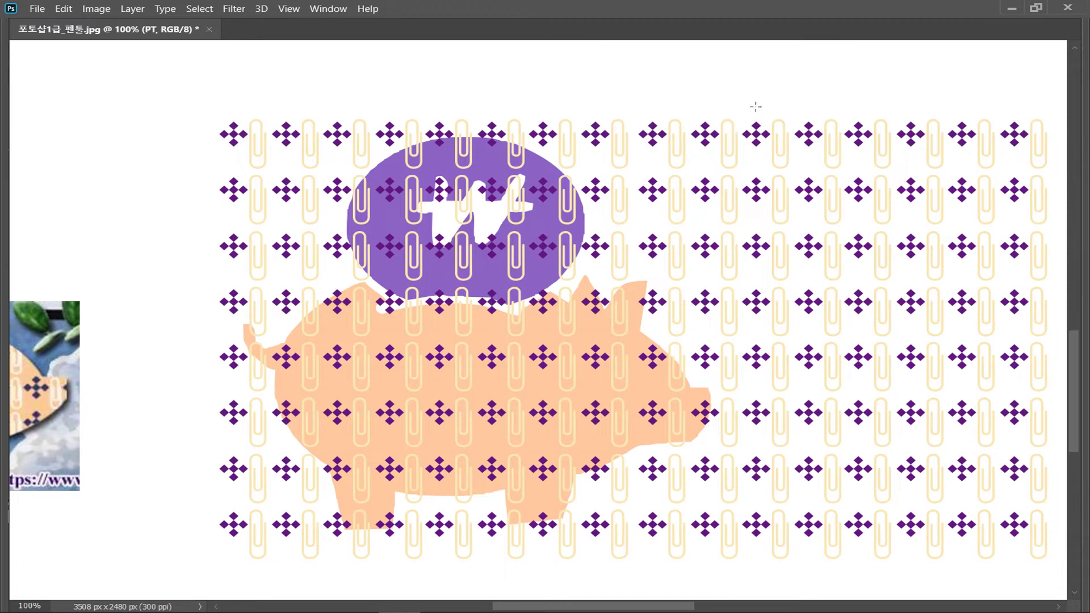
left_click_drag(795, 99, 1066, 581)
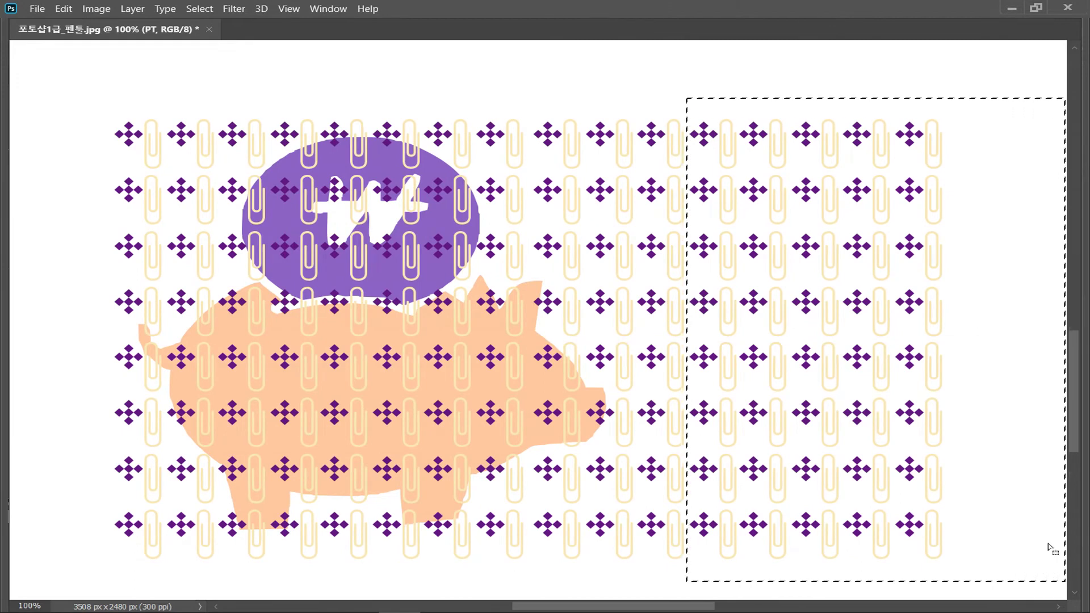
key("ctrl+d")
left_click_drag(433, 338, 514, 337)
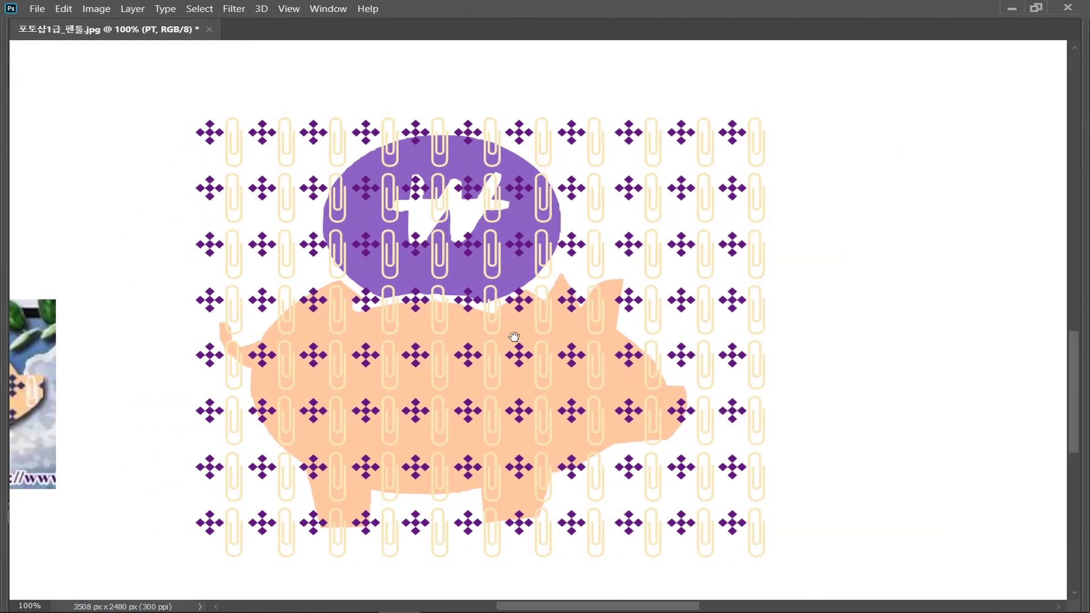
Select the whole remaining pattern with a rectangular marquee and hide all other layers, leaving a transparent background.
left_click_drag(191, 114, 771, 567)
key("Tab")
left_click_drag(854, 400, 856, 454)
left_click_drag(860, 538, 855, 567)
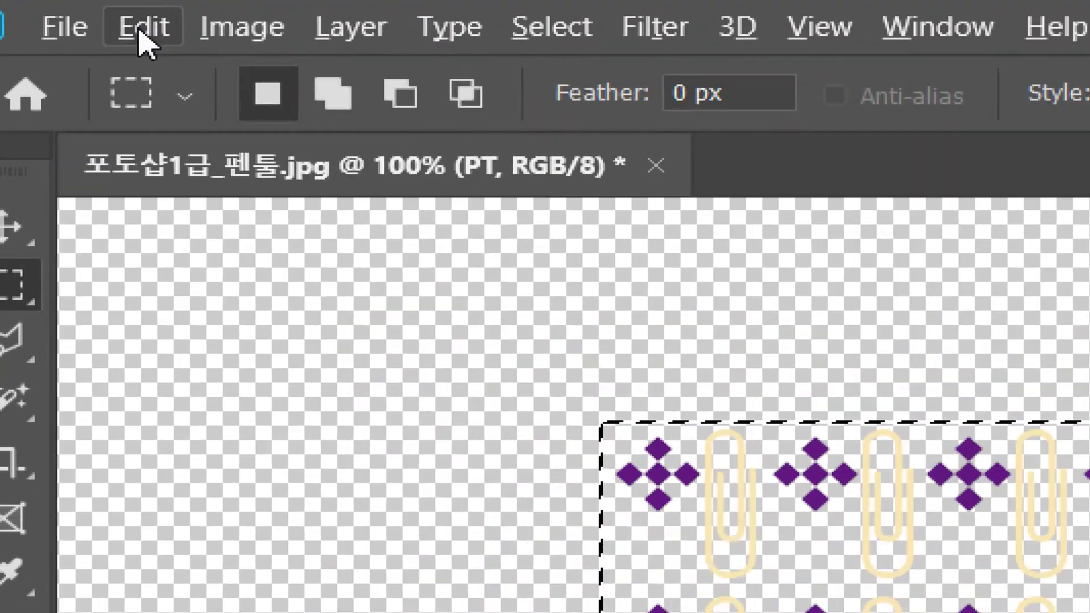
Define the selected ornament and paper clip artwork as a new pattern under the suggested name and deselect.
left_click(63, 10)
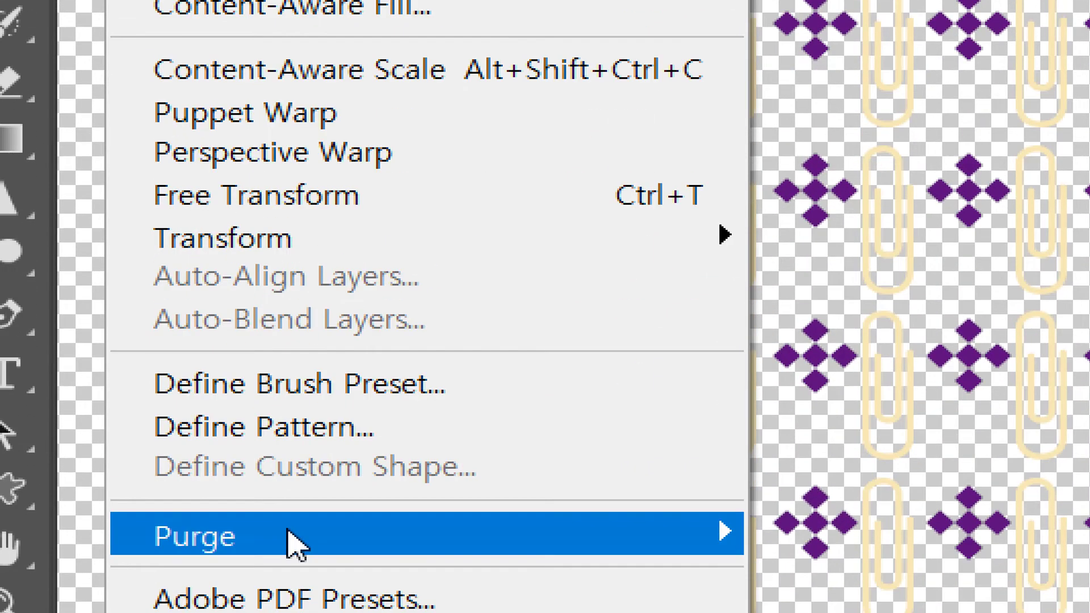
left_click(319, 428)
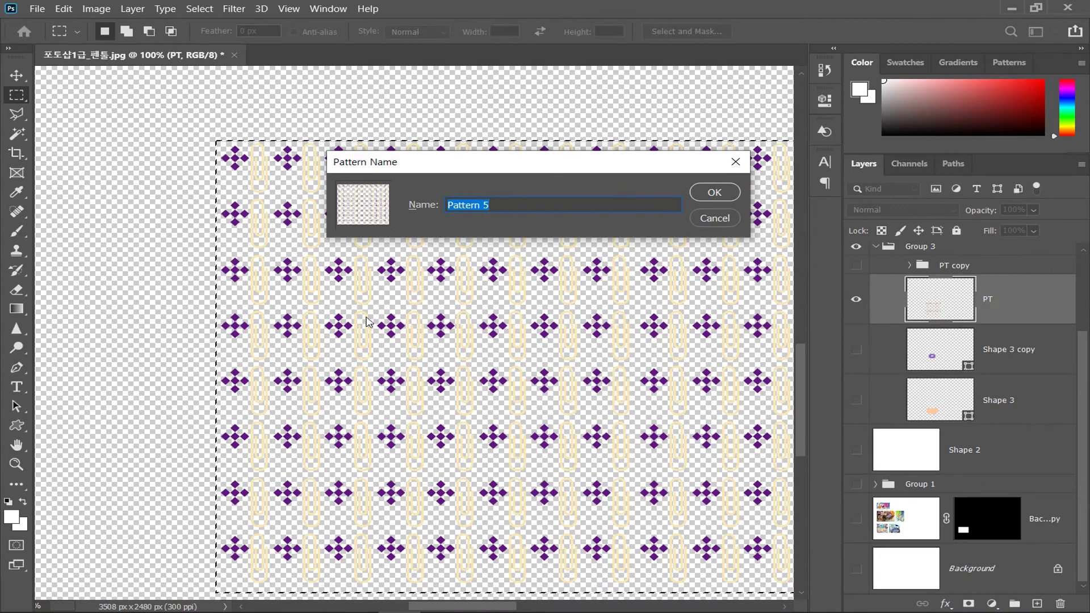
left_click(714, 192)
key("ctrl+d")
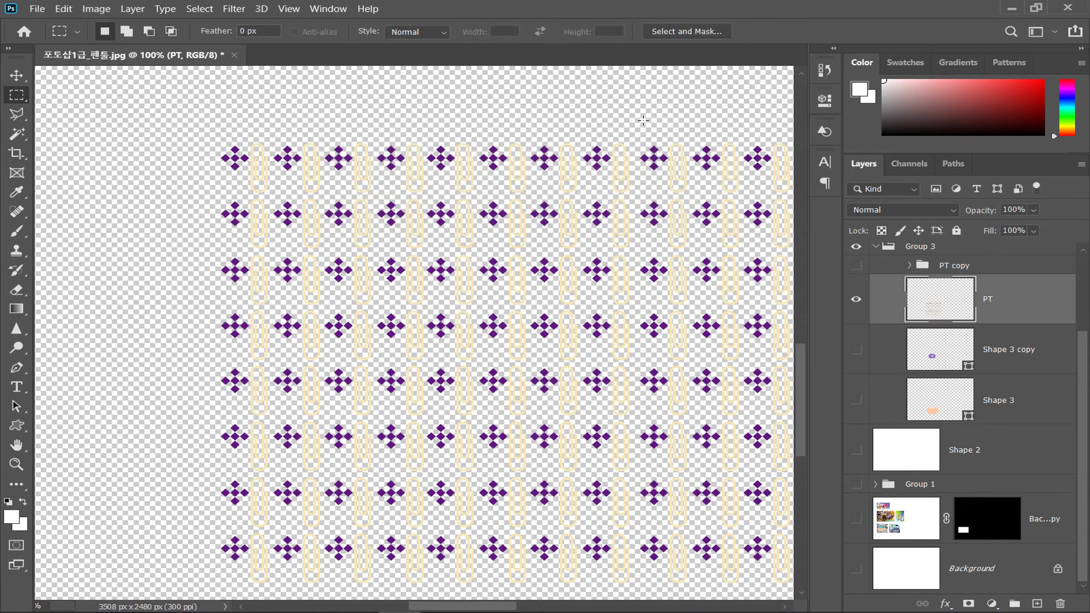
Hide the PT pattern layer and show the pig and coin shape layers, Shape 3 and Shape 3 copy.
left_click(856, 299)
left_click(857, 401)
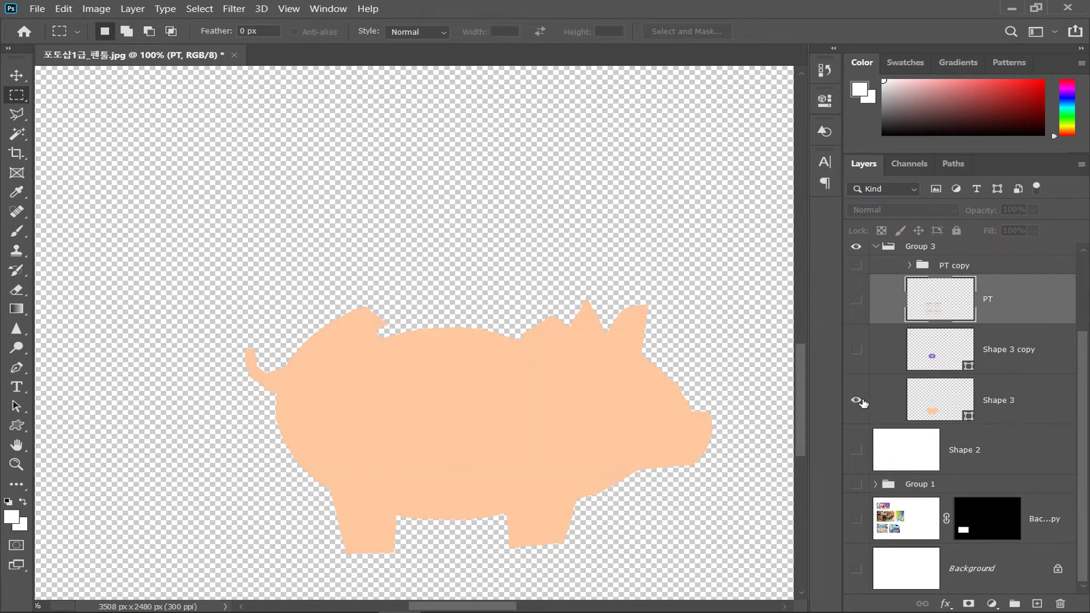
left_click(856, 350)
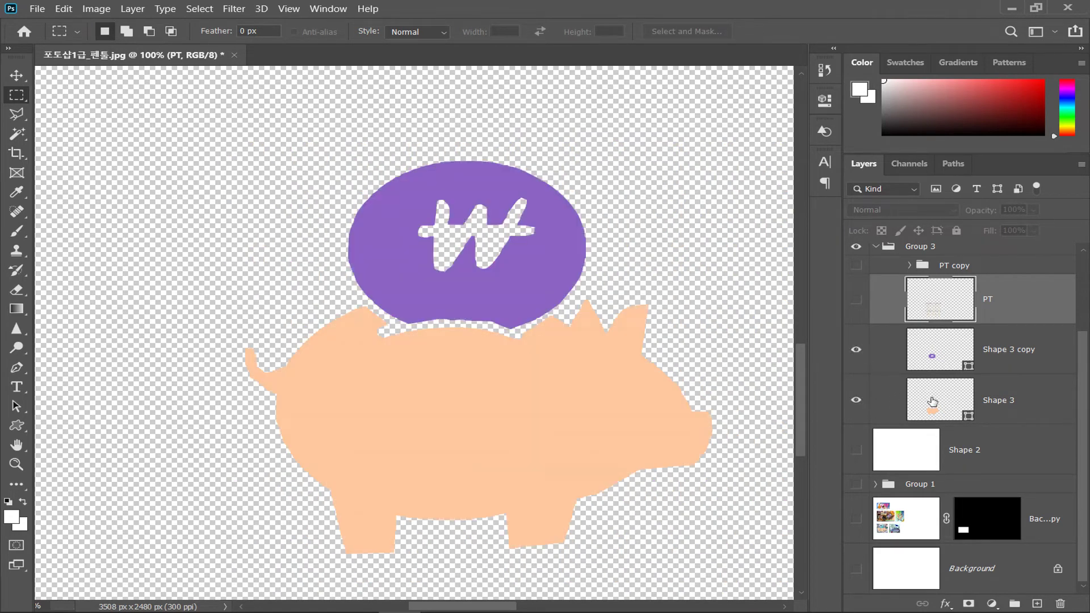
Add a Pattern Overlay to the pig's Shape 3 layer using the newly defined ornament and paper clip pattern.
left_click(933, 406)
key("ctrl")
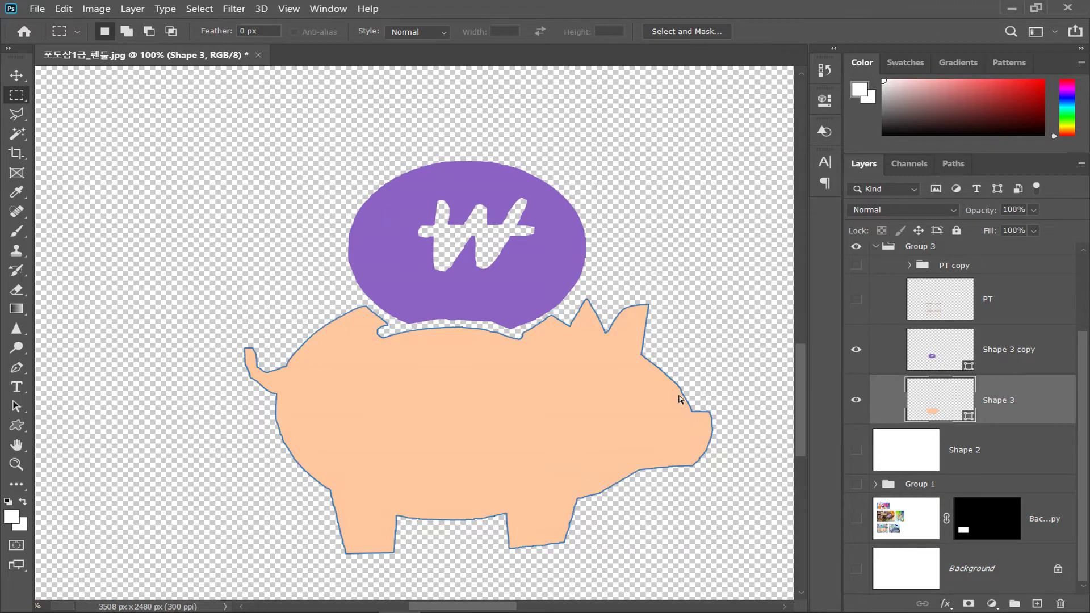
left_click(940, 403, "ctrl")
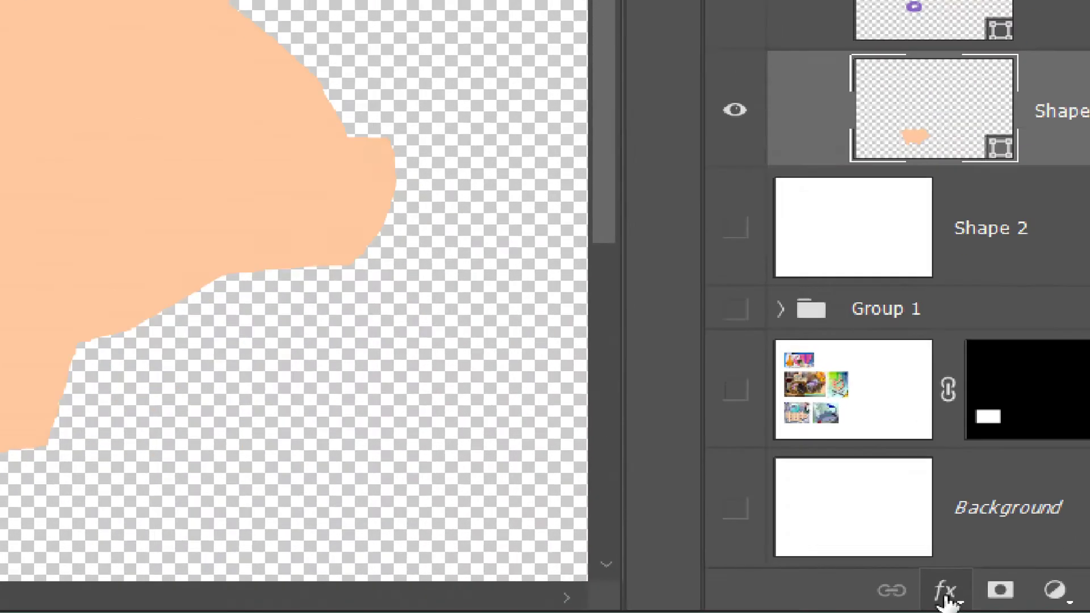
left_click(945, 591)
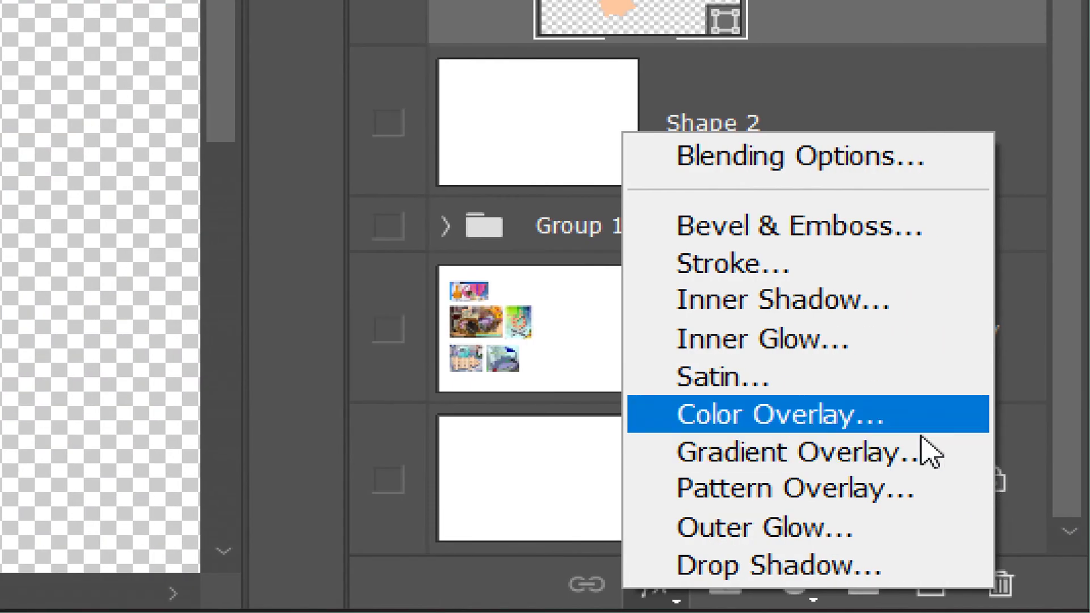
left_click(786, 490)
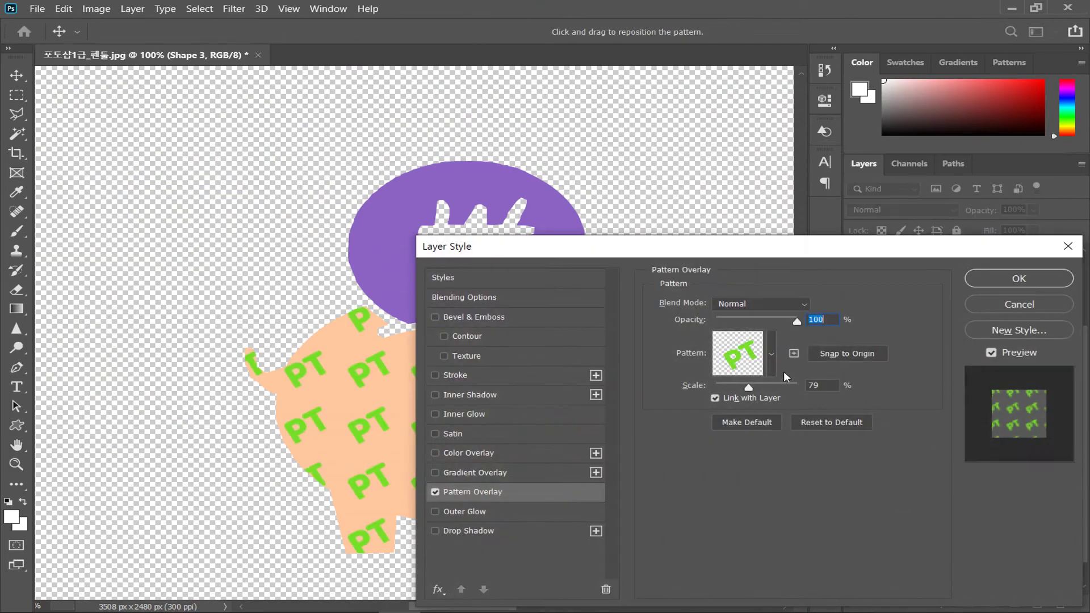
left_click(771, 365)
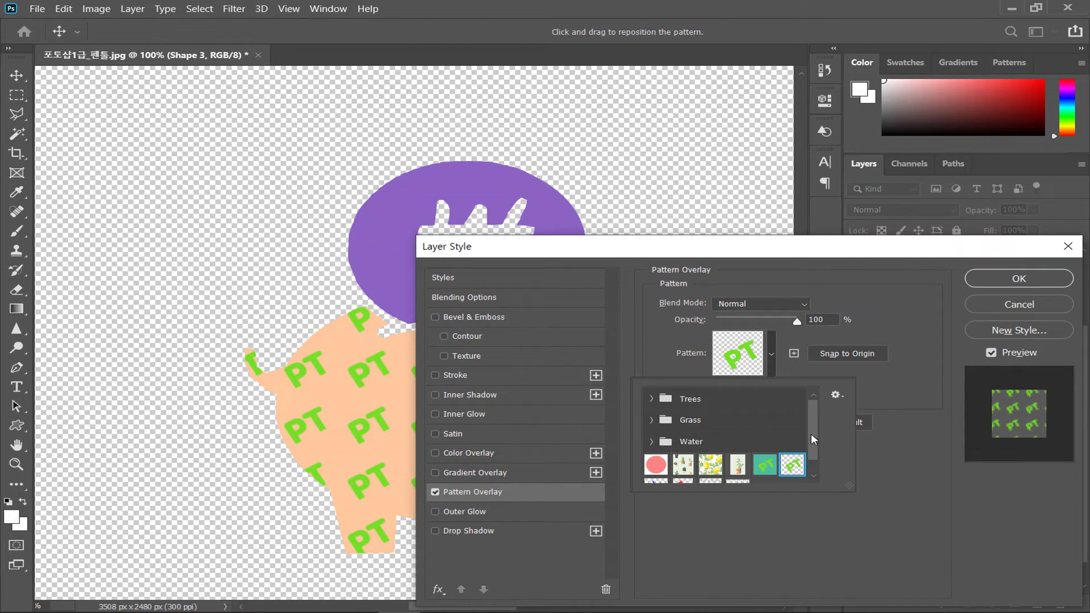
left_click_drag(811, 434, 806, 466)
left_click(737, 474)
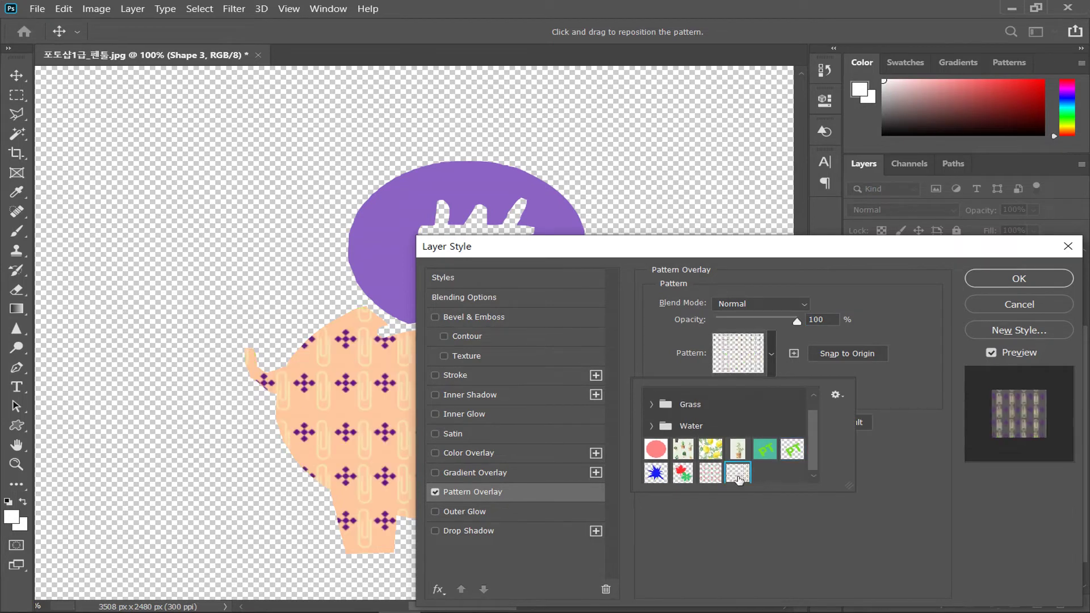
Shift the overlay pattern slightly sideways across the pig's body and apply the layer style.
left_click_drag(767, 253, 976, 176)
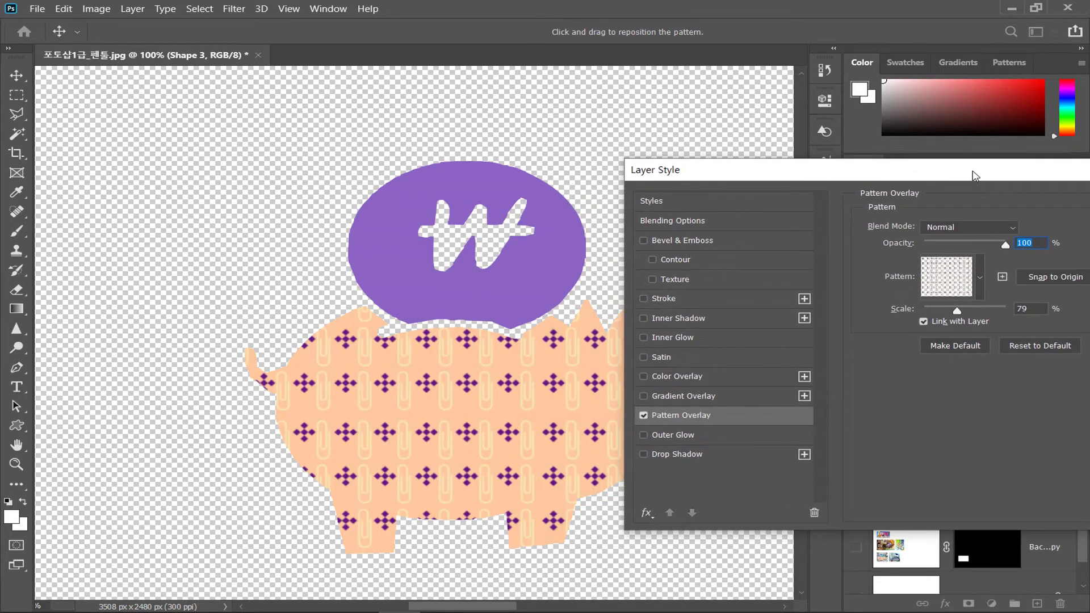
left_click_drag(425, 417, 454, 419)
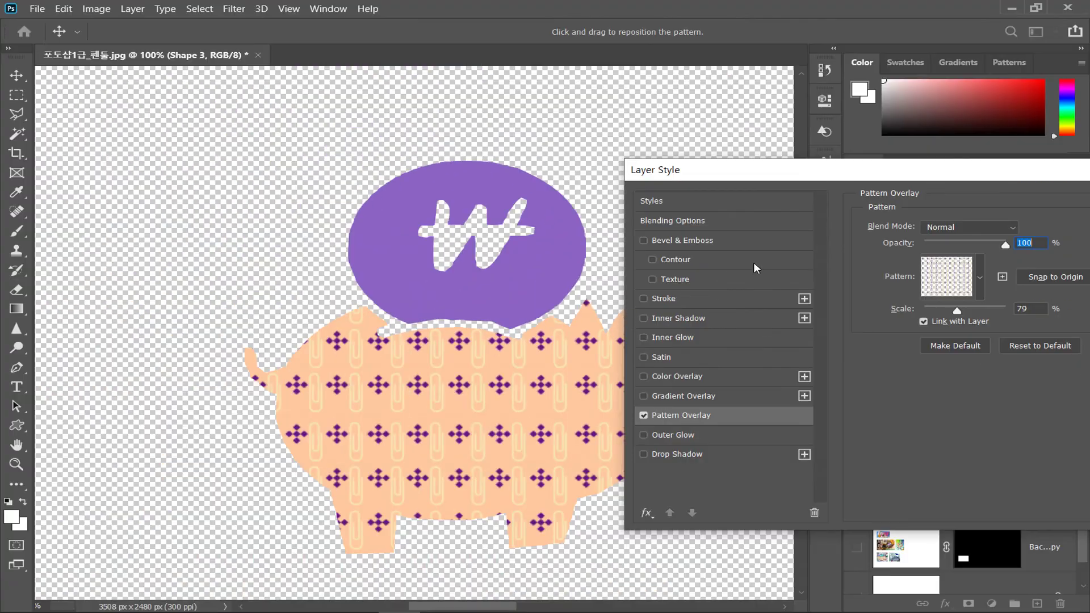
left_click_drag(856, 178, 502, 190)
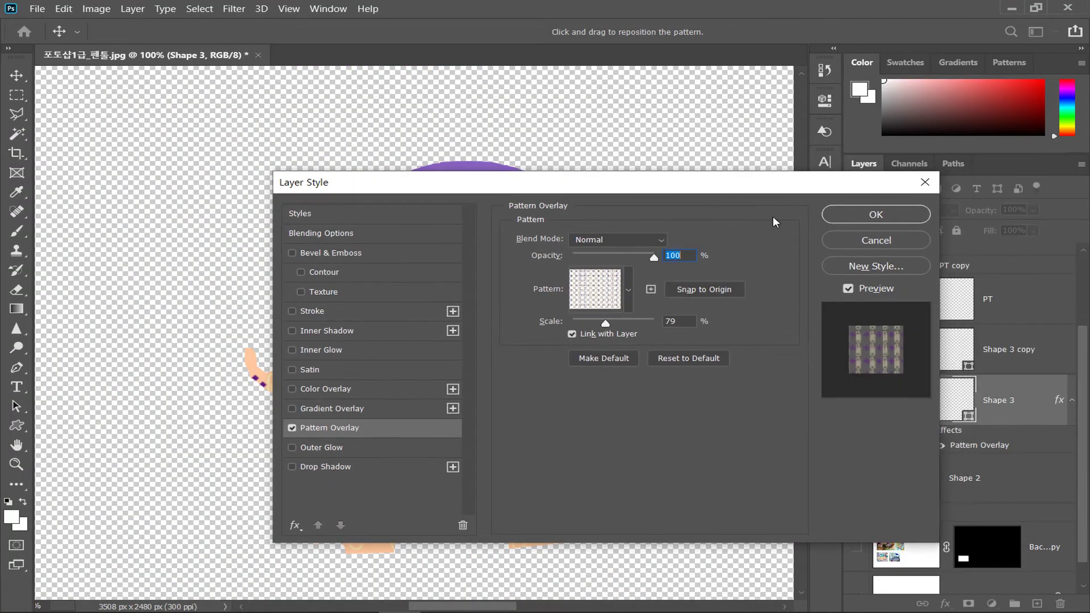
left_click(860, 219)
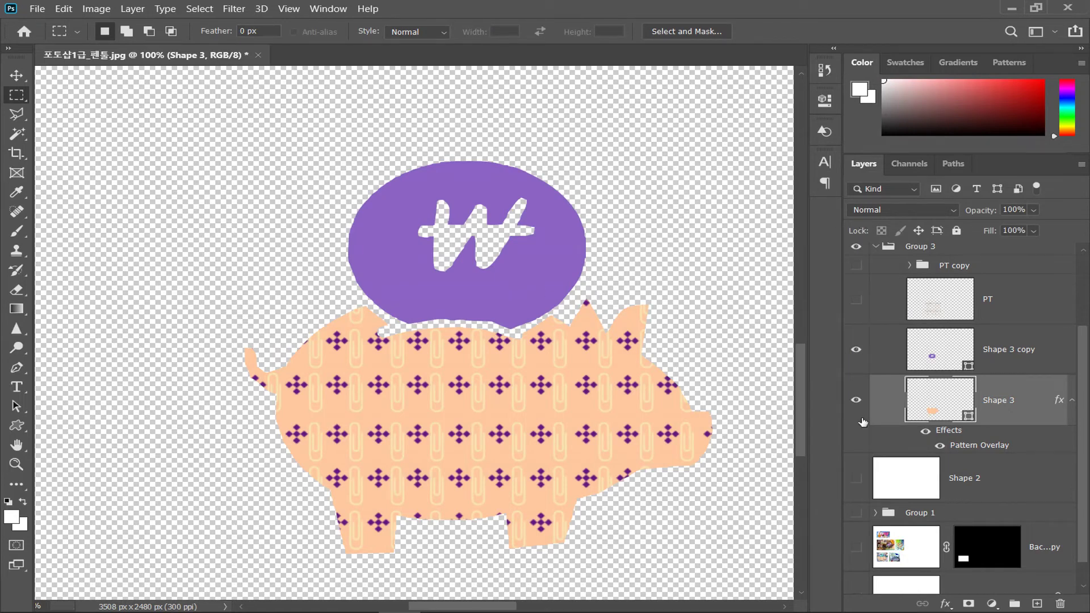
Add a Gradient Overlay to the coin's Shape 3 copy layer, keeping the coin in view for previewing.
left_click(953, 353)
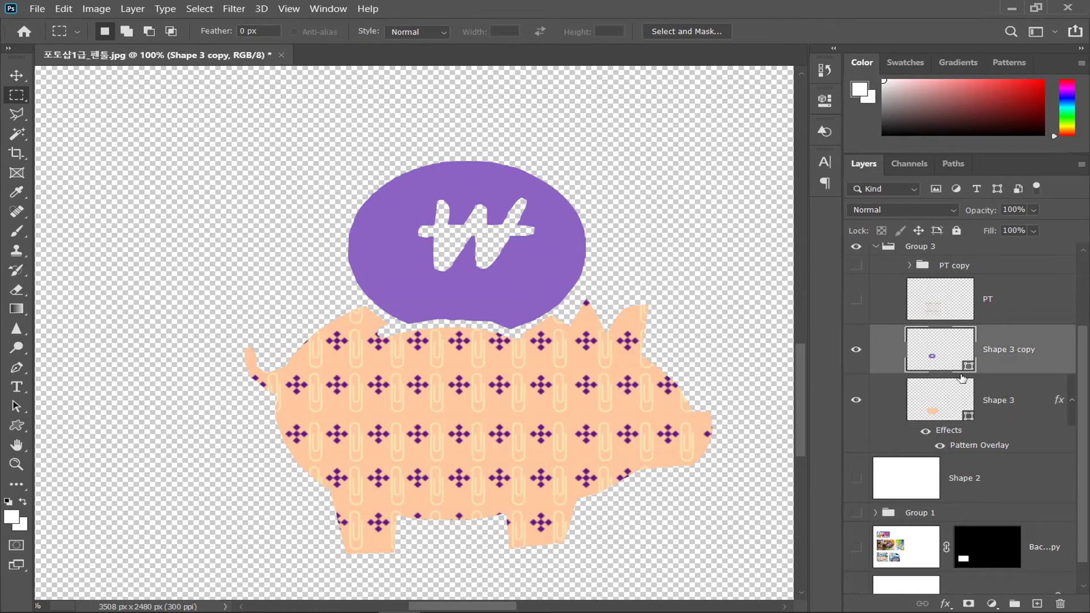
left_click(946, 598)
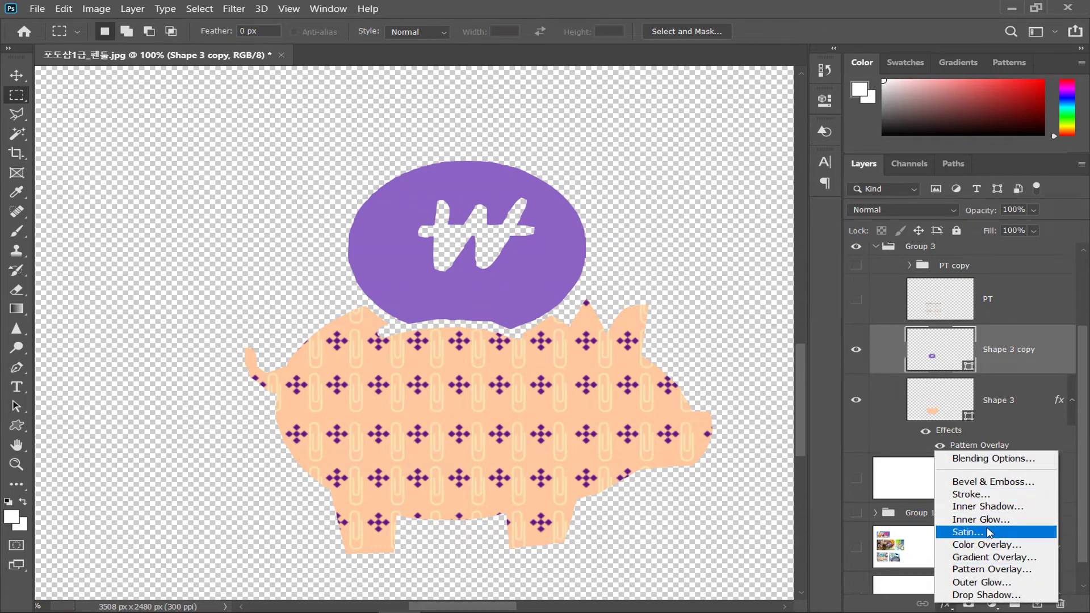
key("Escape")
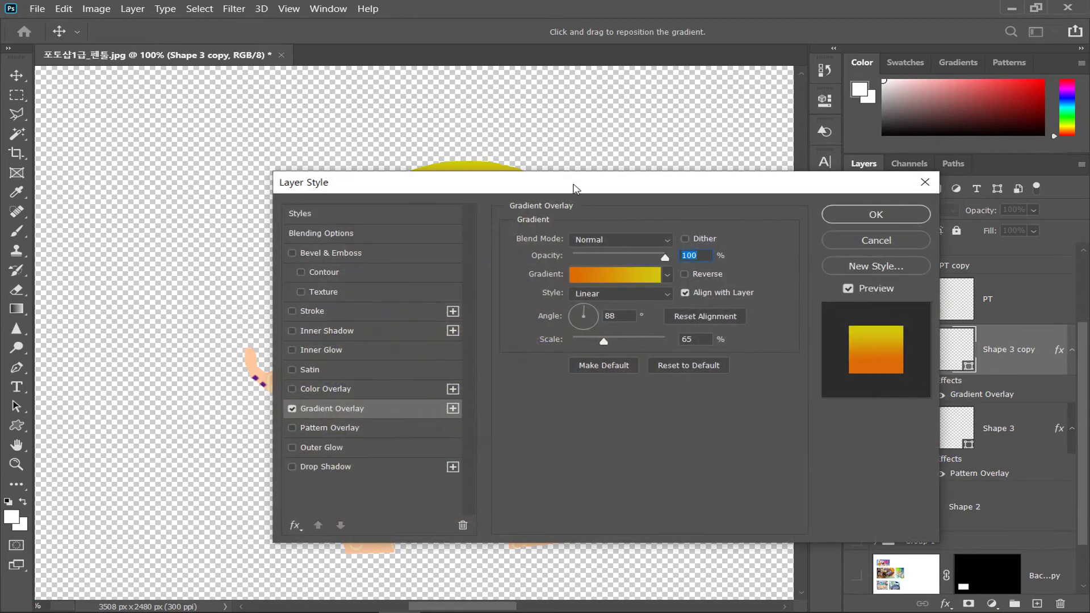
left_click_drag(579, 188, 568, 387)
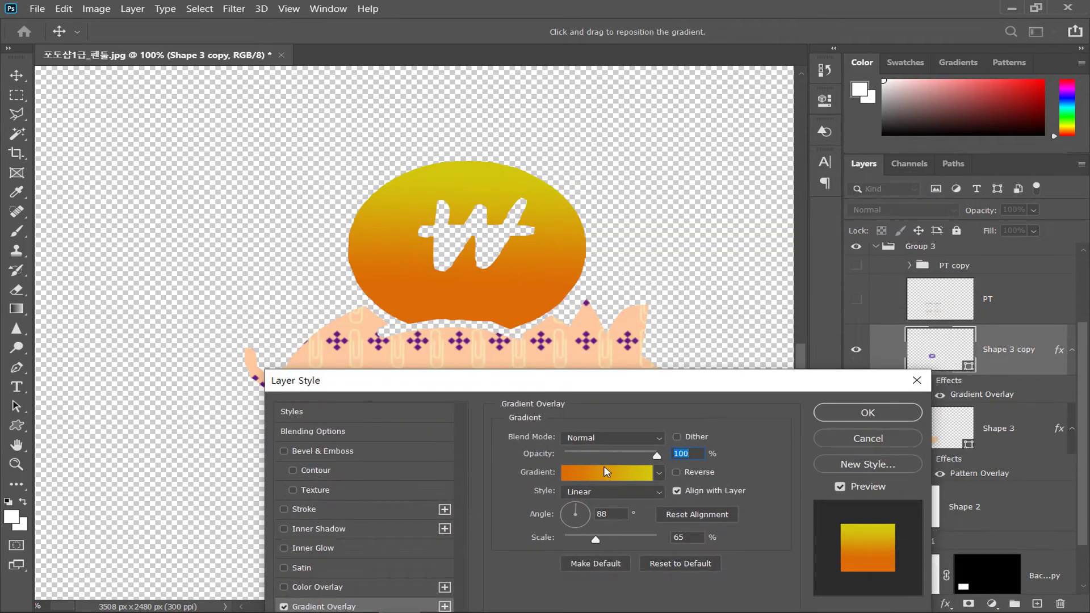
Set the start colour stop of the coin's gradient to light cyan, RGB 149, 232, 247.
left_click(609, 477)
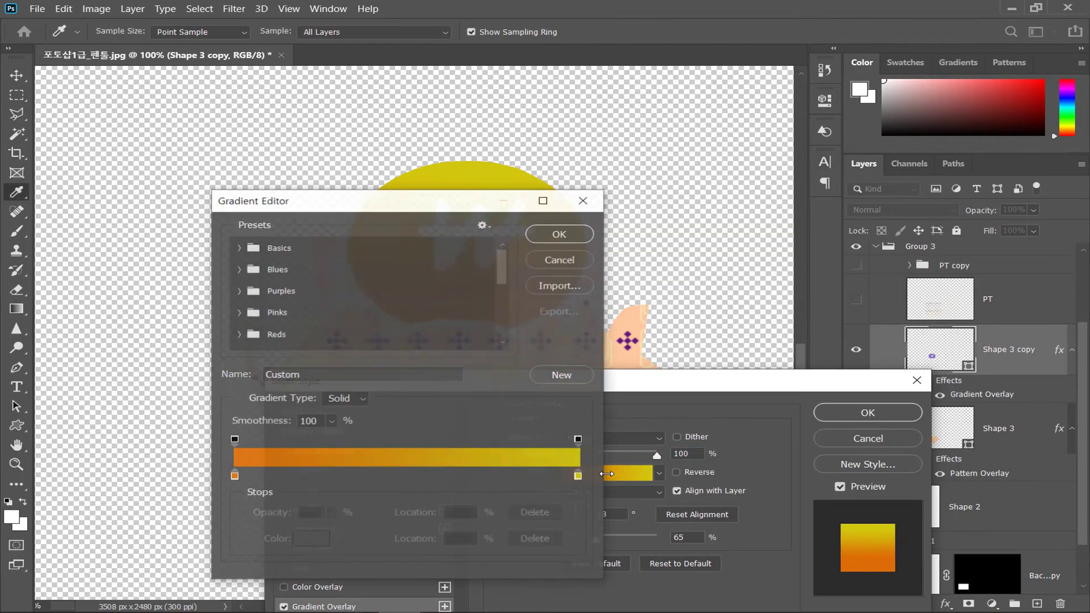
left_click(234, 476)
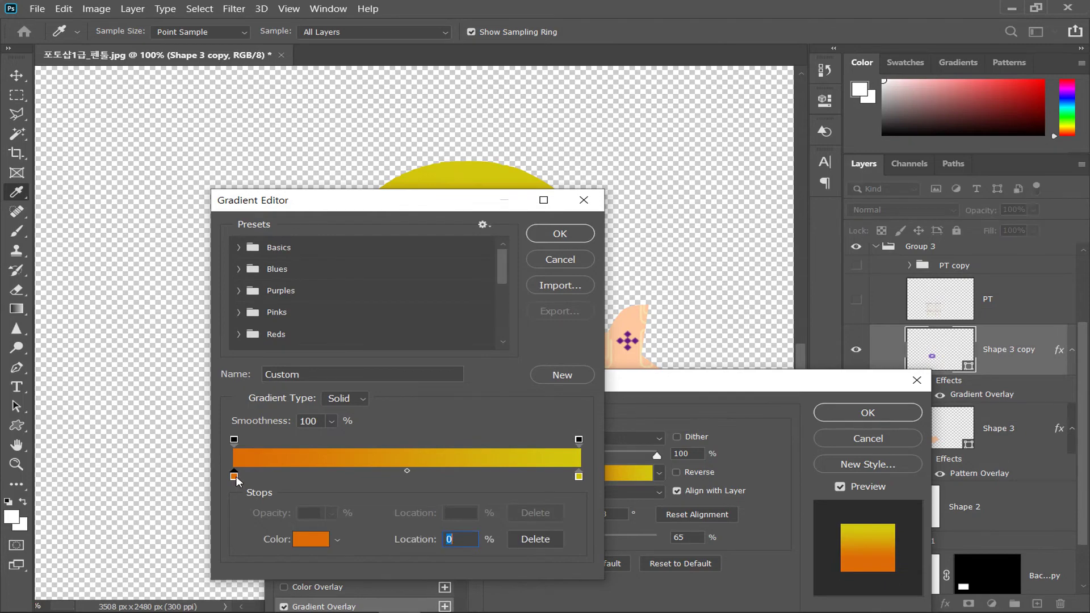
left_click(310, 540)
left_click(540, 251)
left_click_drag(412, 172, 383, 165)
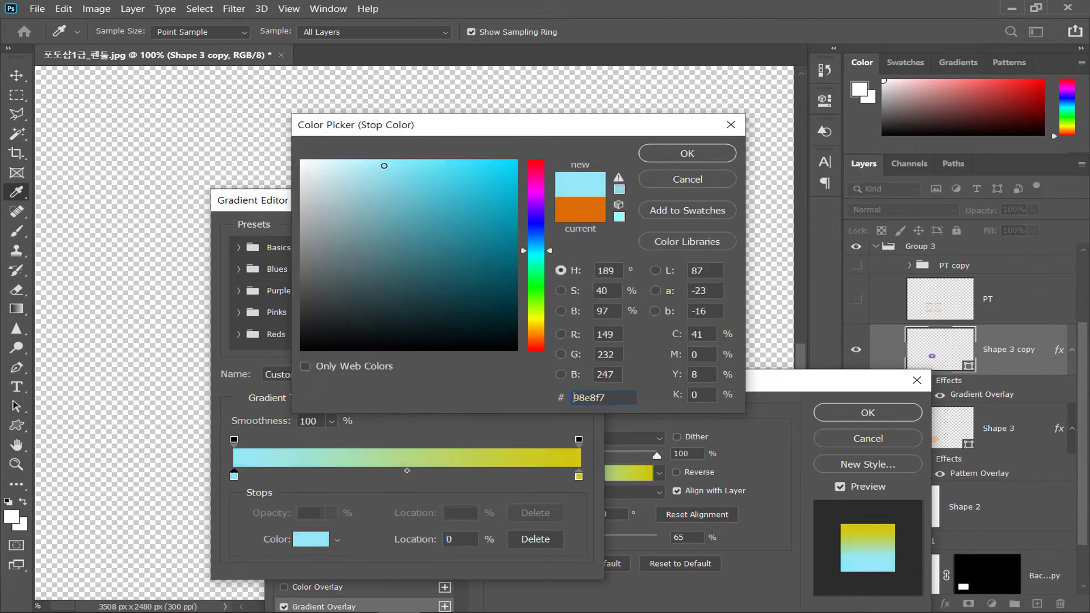
left_click(686, 153)
Set the end colour stop of the coin's gradient to medium blue, #3d89c9, and accept the gradient.
left_click(579, 477)
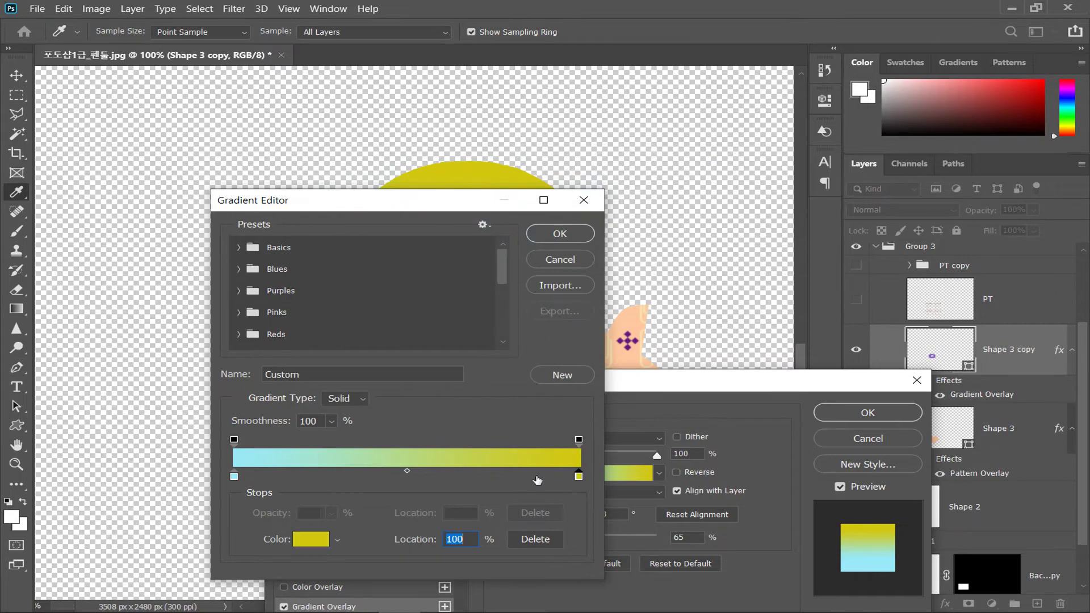
left_click(248, 448)
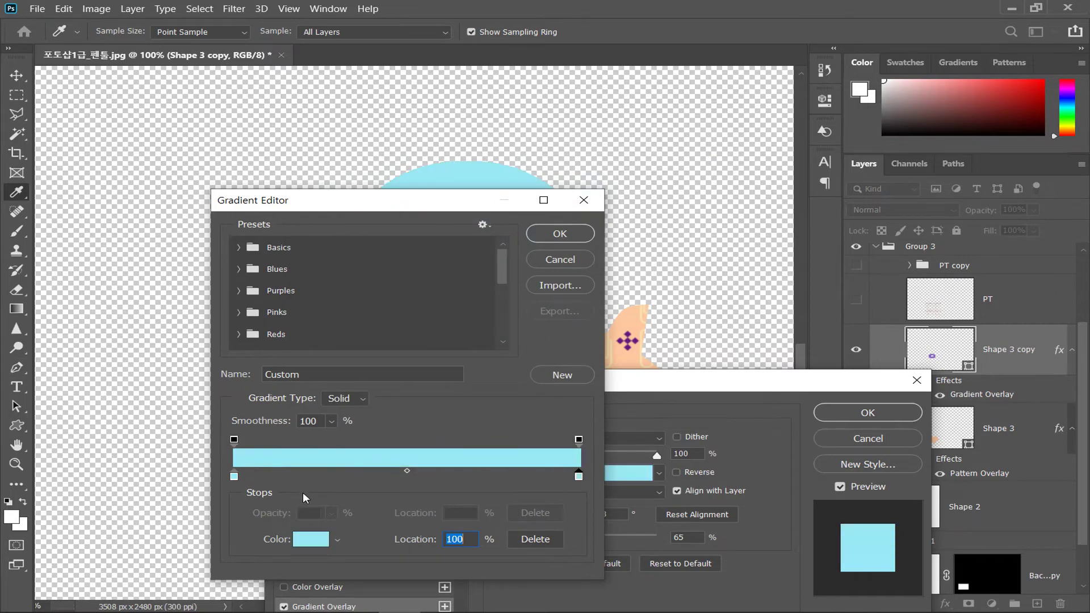
left_click(310, 539)
left_click_drag(536, 251, 536, 240)
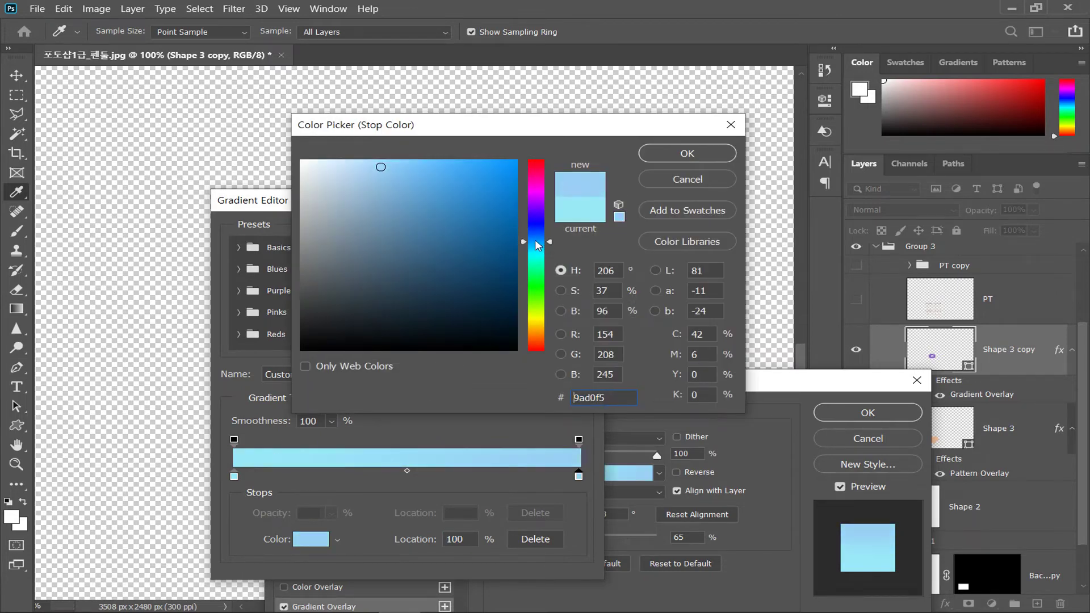
left_click(400, 165)
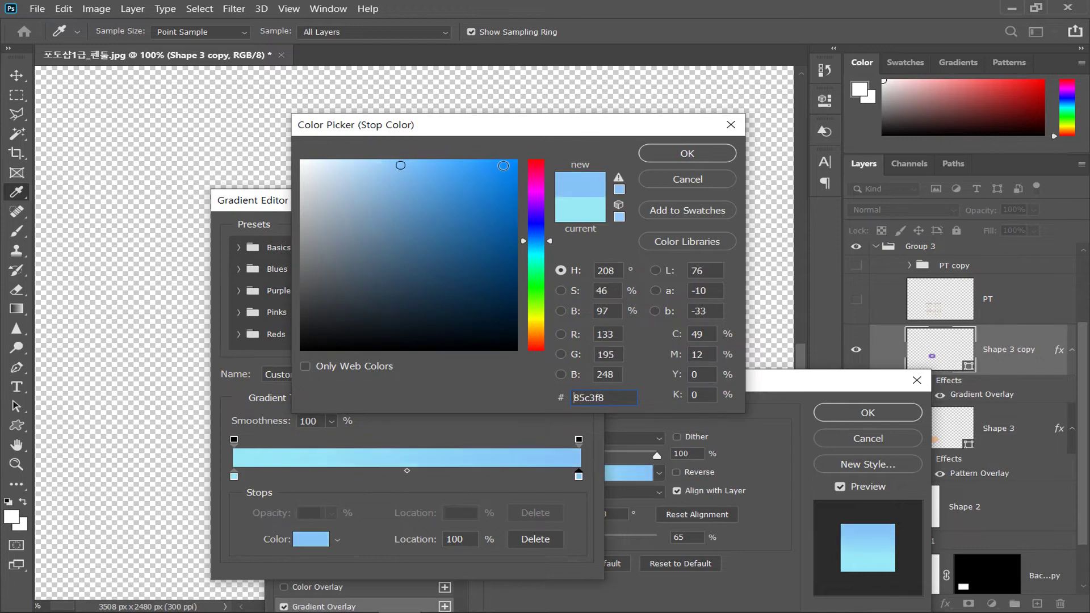
left_click(673, 155)
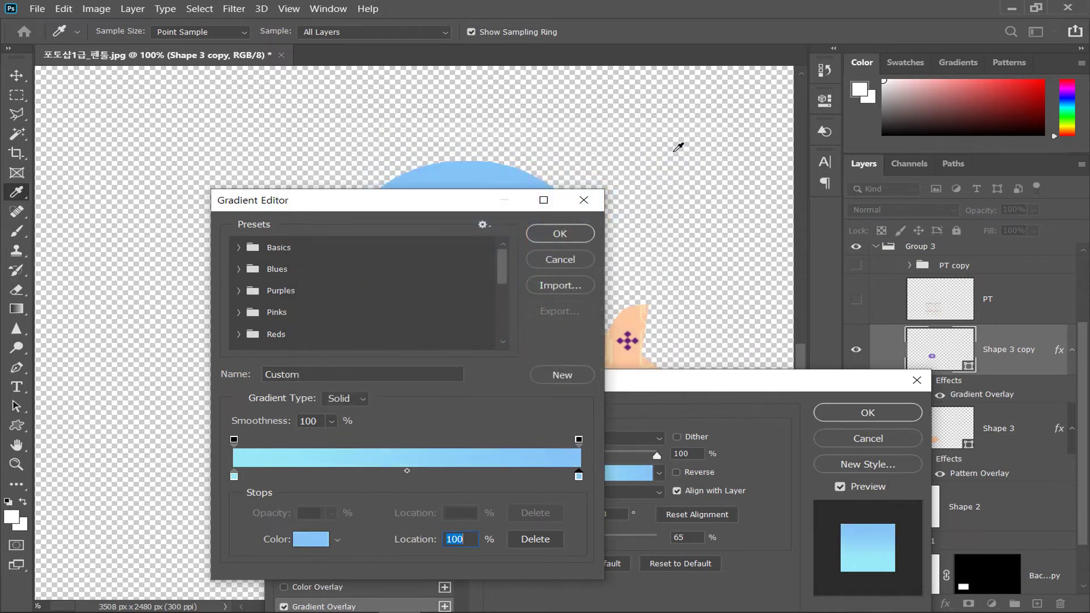
double_click(577, 475)
mouse_move(476, 246)
left_mouse_down()
mouse_move(475, 205)
mouse_move(451, 199)
left_mouse_up()
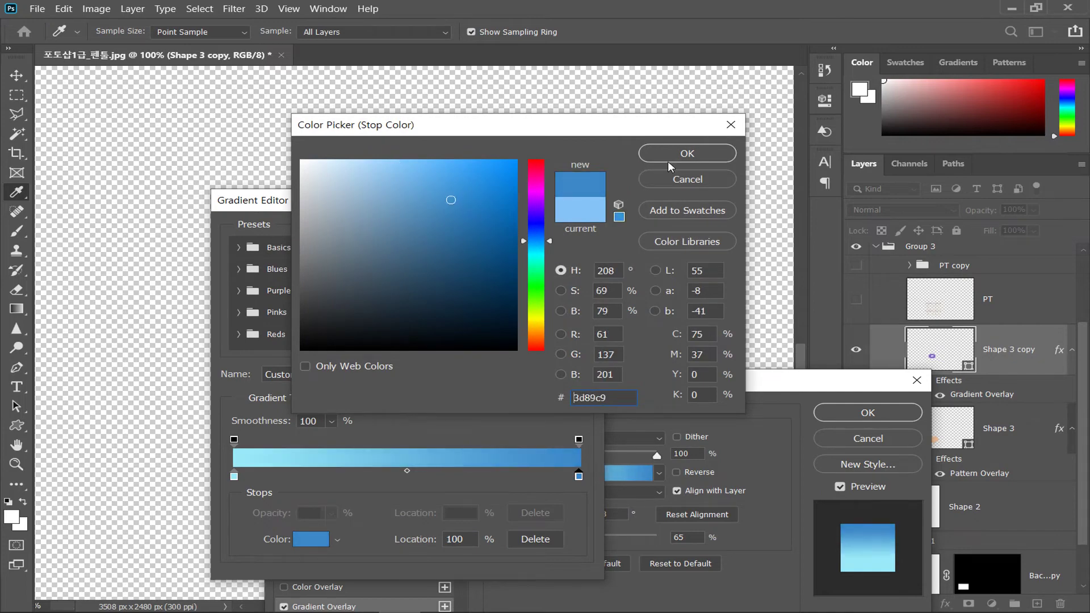
left_click(667, 158)
left_click(572, 235)
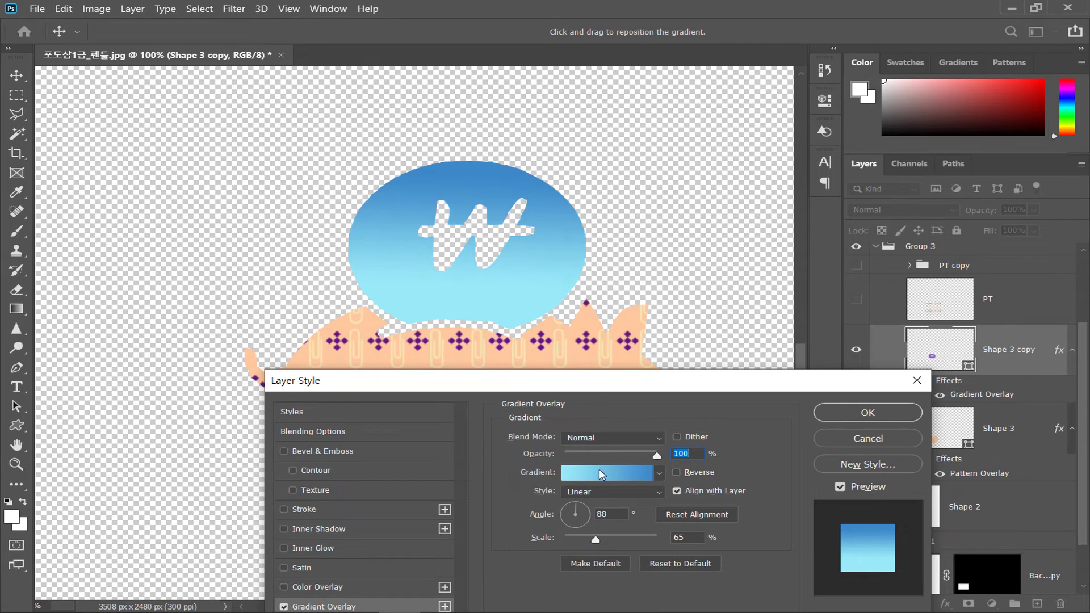
Make the coin's gradient Radial at 131% scale, move its centre slightly upward, and apply the layer style.
left_click(593, 492)
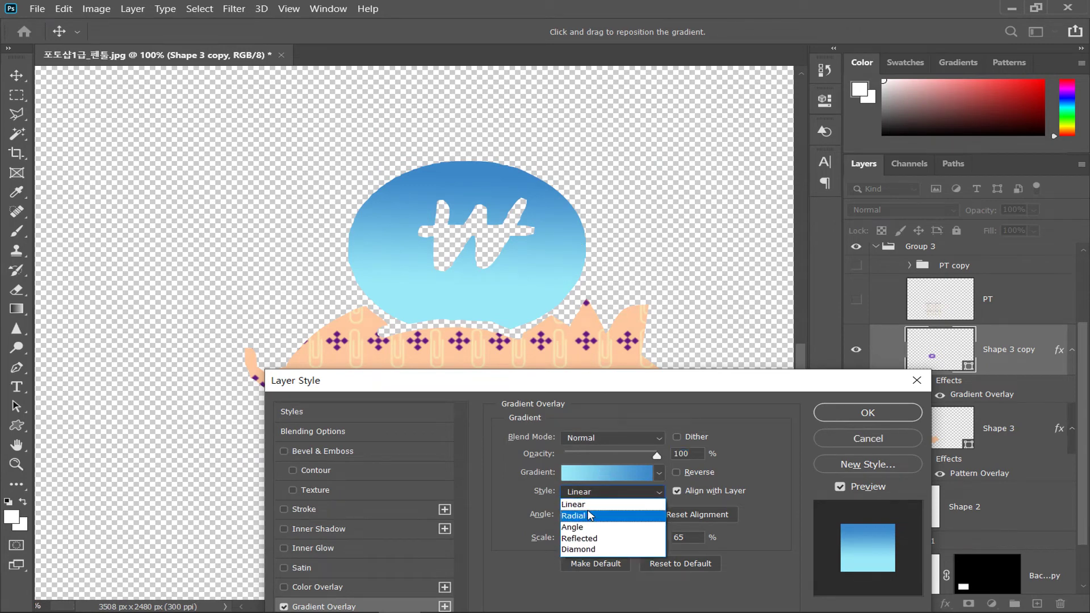
left_click(588, 510)
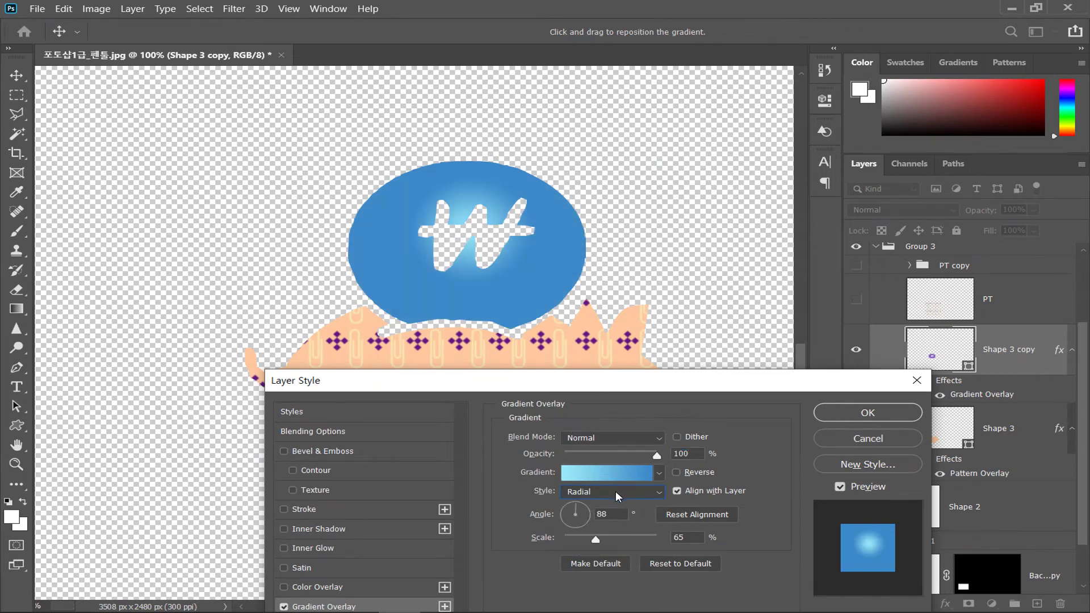
left_click_drag(596, 534, 630, 536)
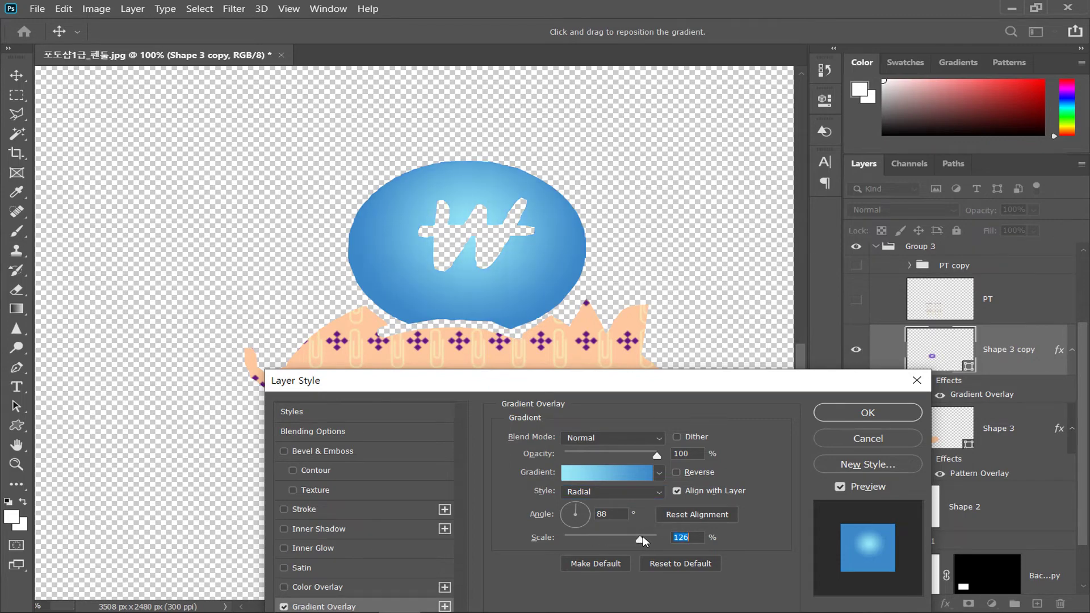
left_click_drag(498, 250, 492, 242)
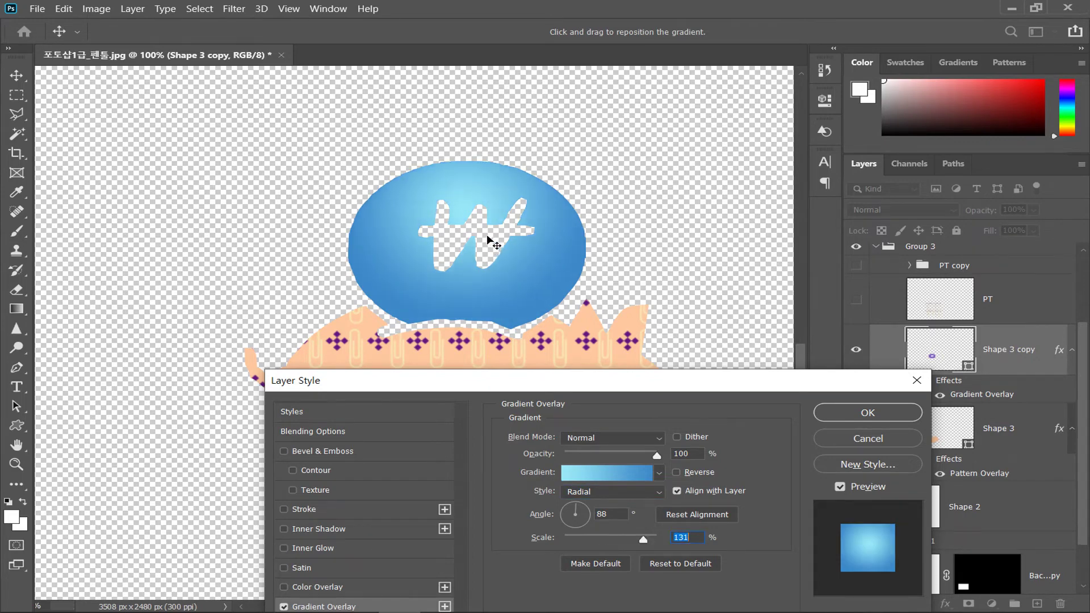
left_click(835, 413)
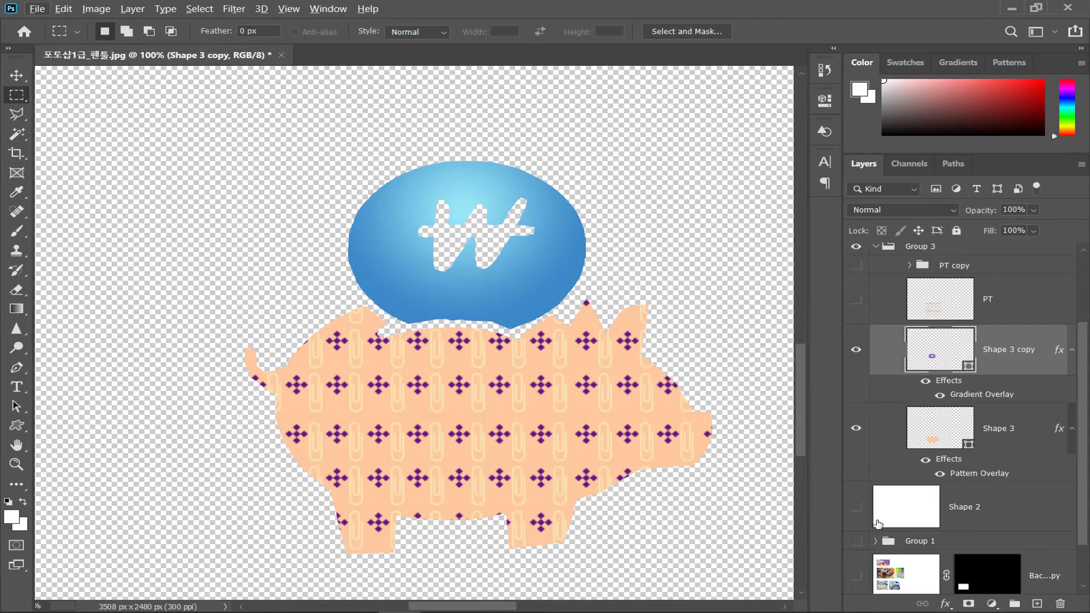
Show the Background copy layer and invert its layer mask to reveal the whole reference sheet beside the piggy bank.
left_click(855, 577)
left_click_drag(426, 444, 708, 439)
left_click(965, 583)
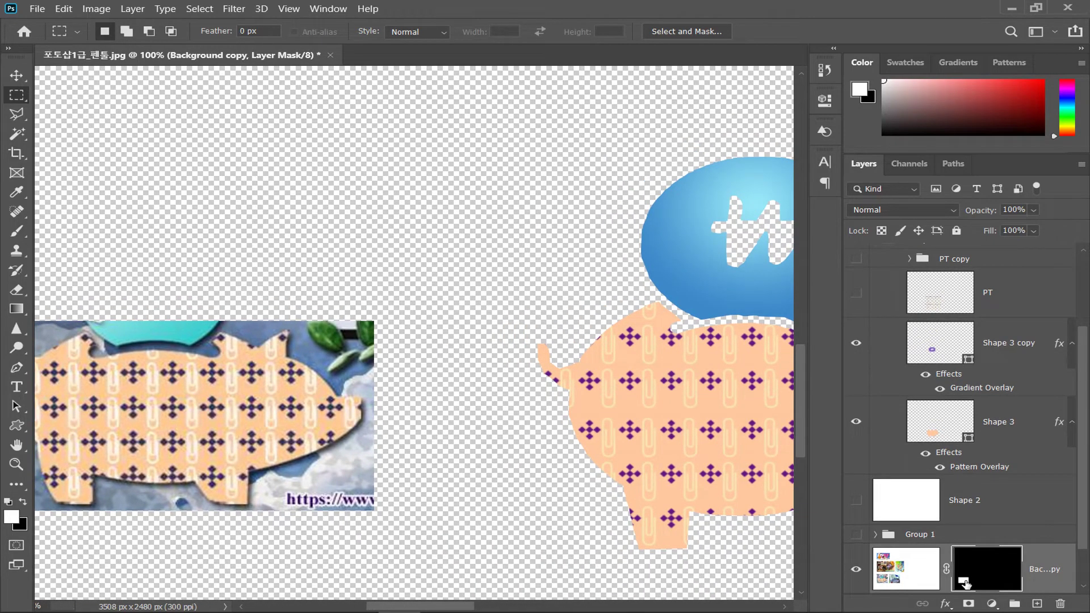
key("ctrl+i")
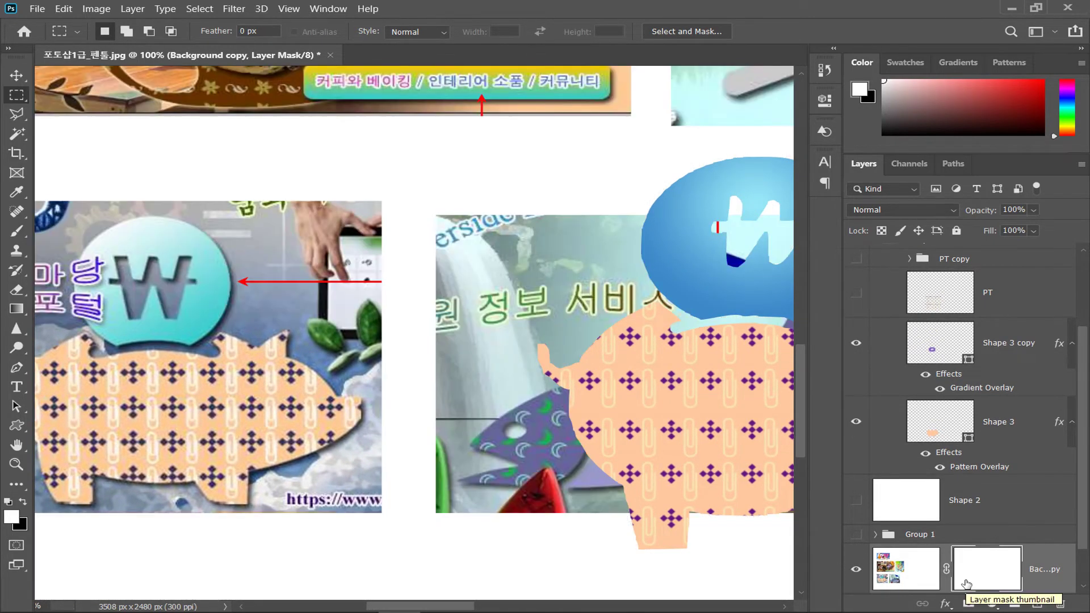
left_click_drag(550, 336, 521, 351)
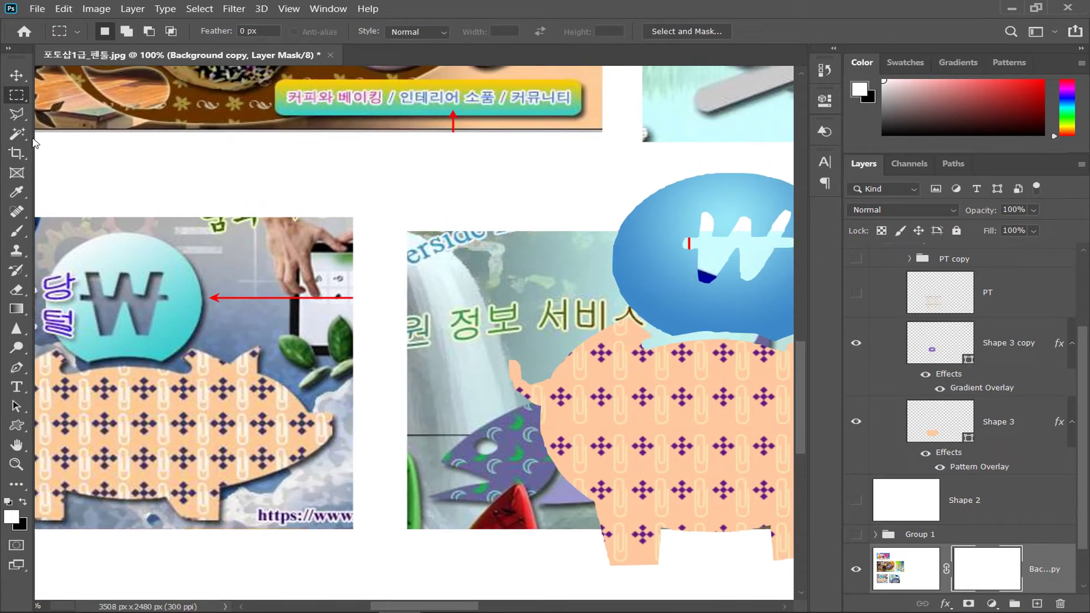
left_click(15, 75)
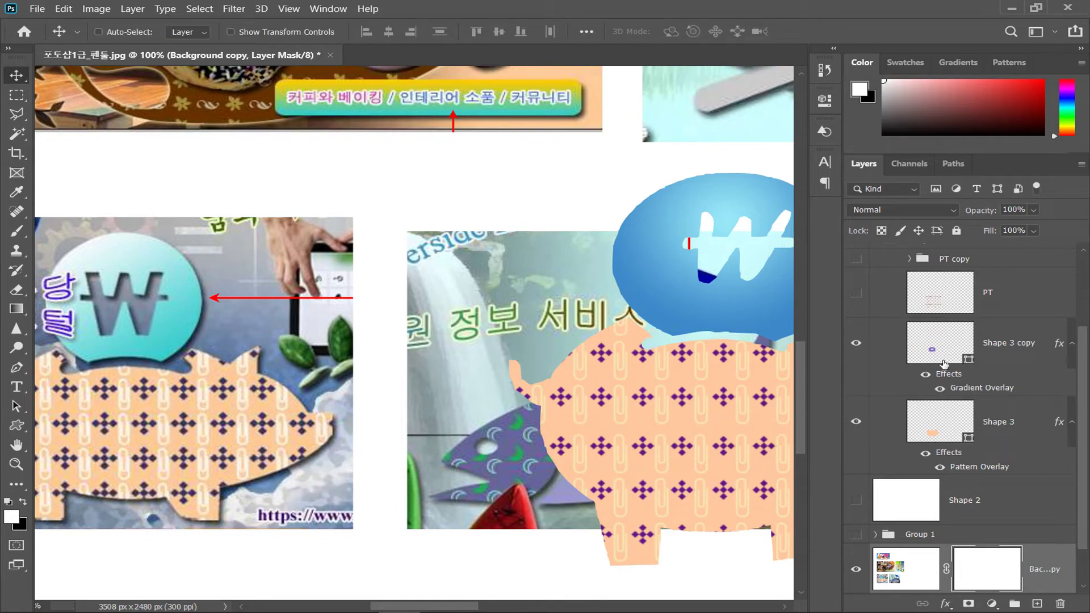
Reopen the coin's Gradient Overlay and set the gradient's end colour stop to a lighter blue sampled from the middle of its gradient bar.
left_click(974, 391)
double_click(974, 392)
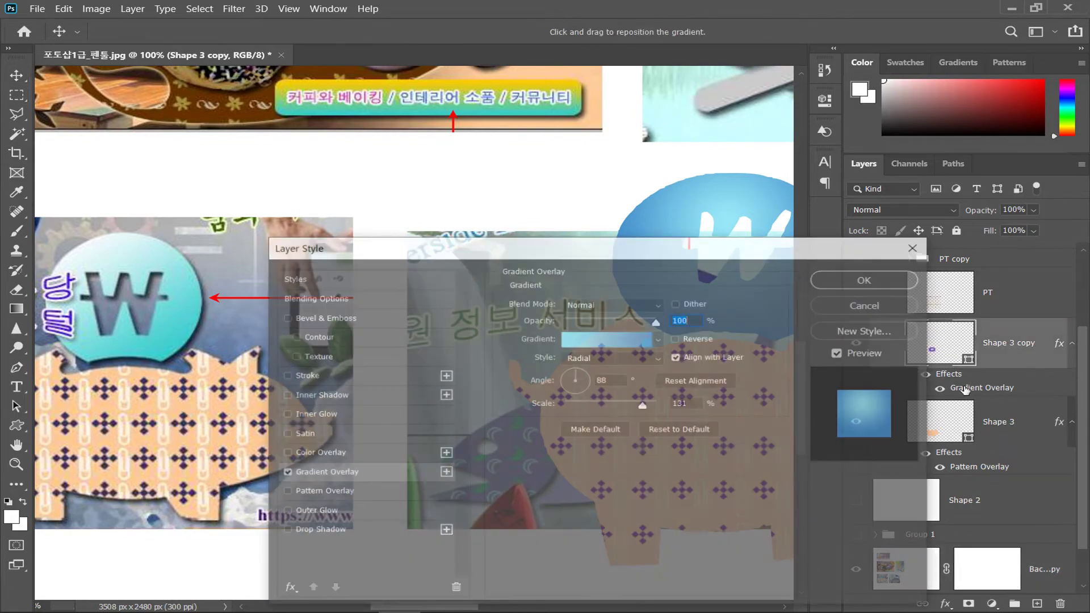
left_click_drag(606, 243, 594, 303)
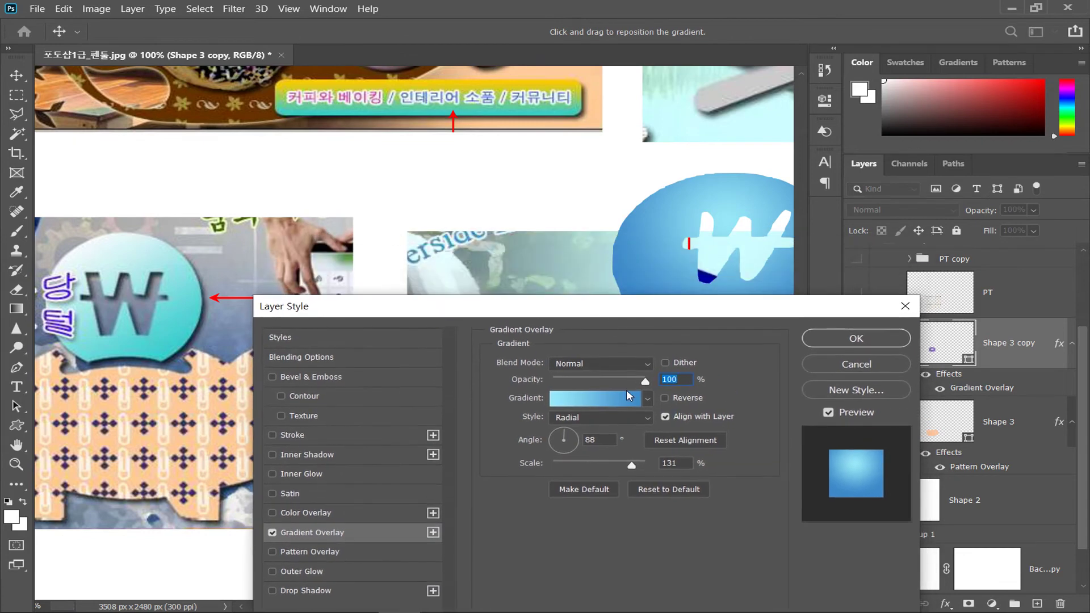
left_click(609, 399)
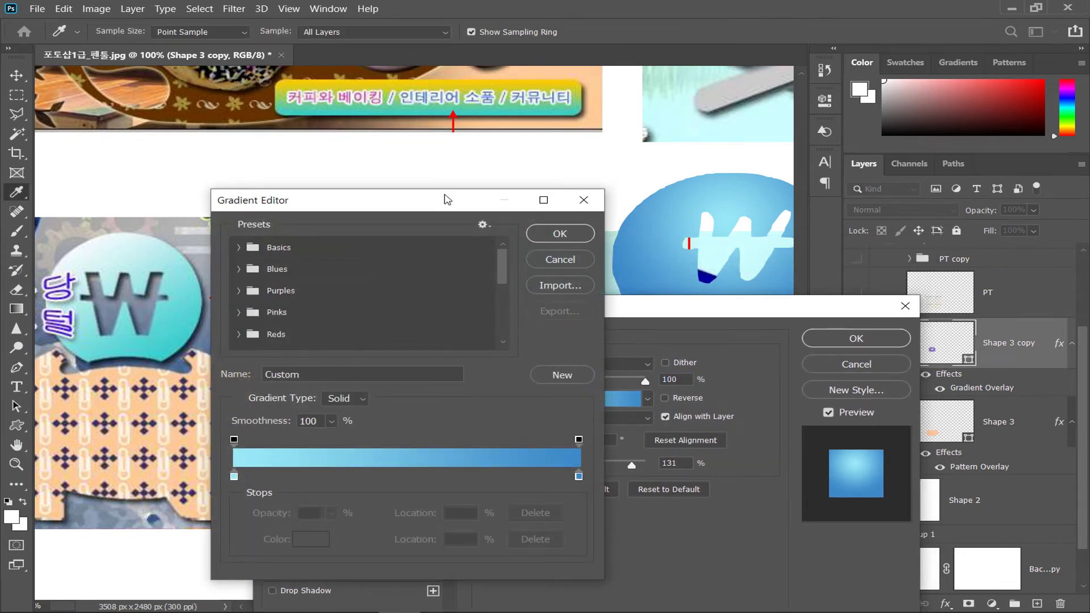
left_click_drag(444, 203, 503, 252)
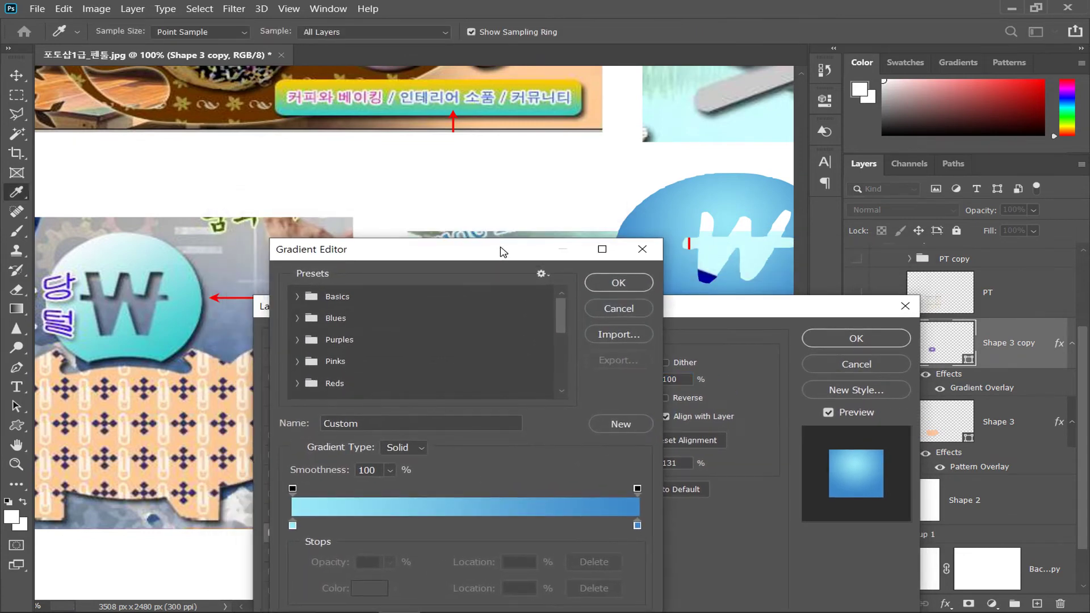
left_click(638, 525)
left_click(496, 504)
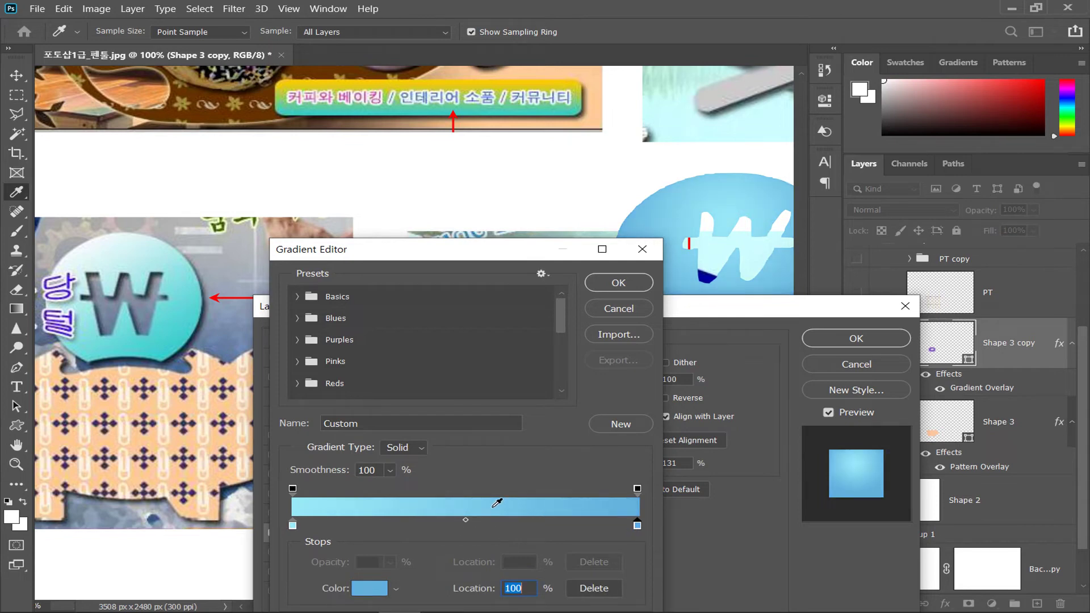
Shift the colour midpoint of the coin's gradient to 73% towards the end stop.
left_click_drag(464, 523, 546, 523)
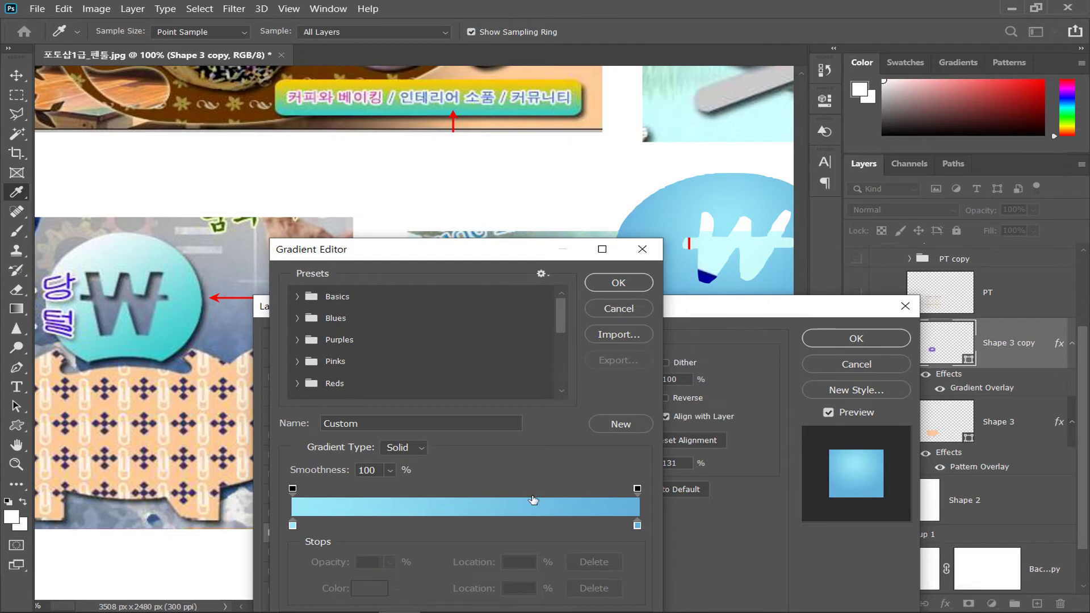
left_click(637, 526)
left_click_drag(463, 522, 543, 519)
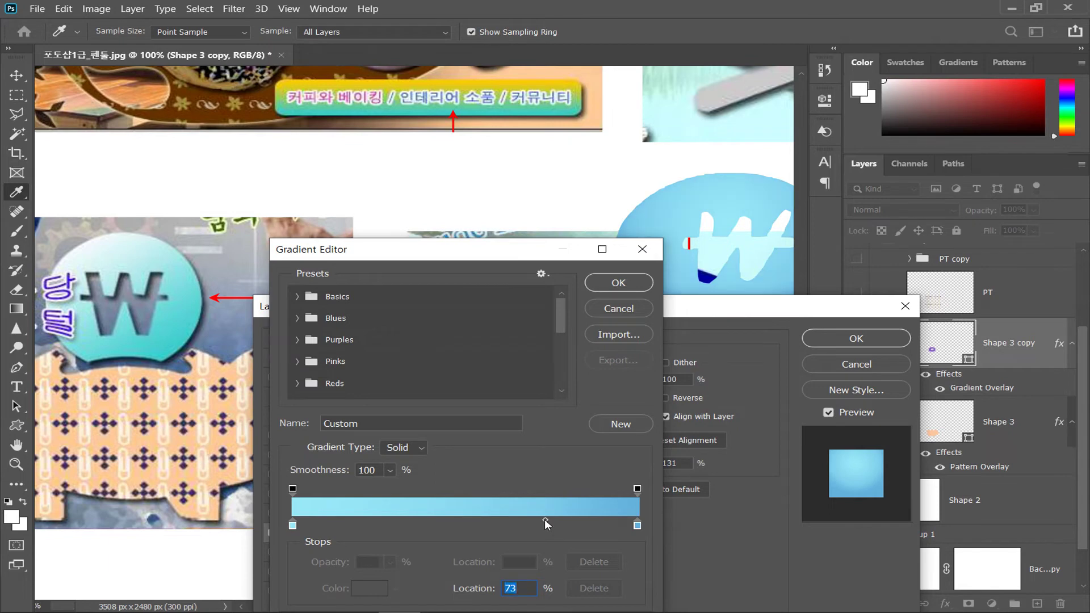
Set the end colour stop of the coin's gradient to teal blue, #3ab2cf, and accept the gradient.
left_click(635, 526)
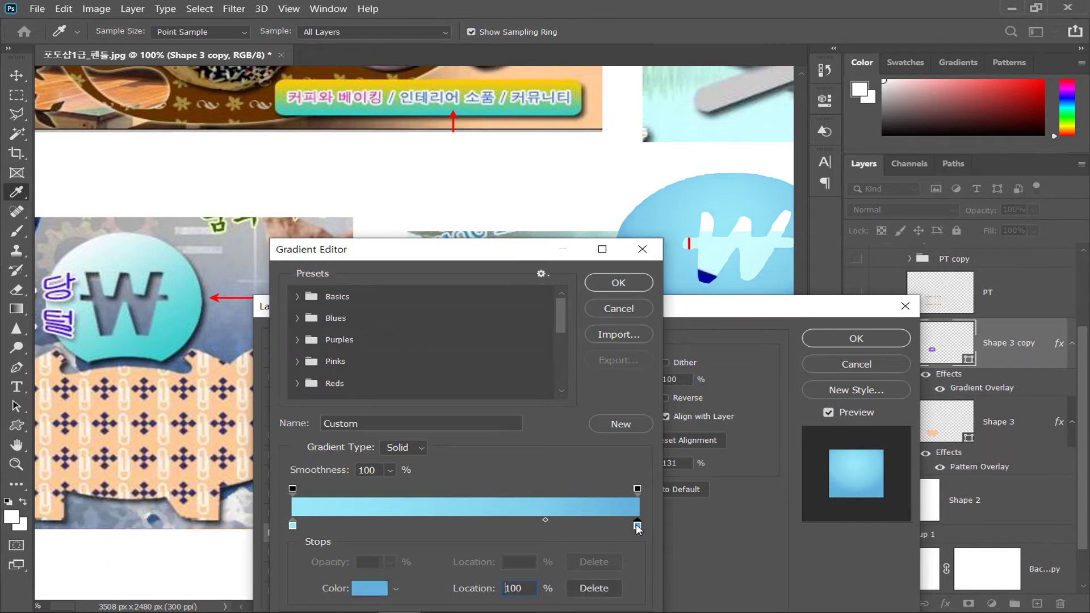
left_click(400, 503)
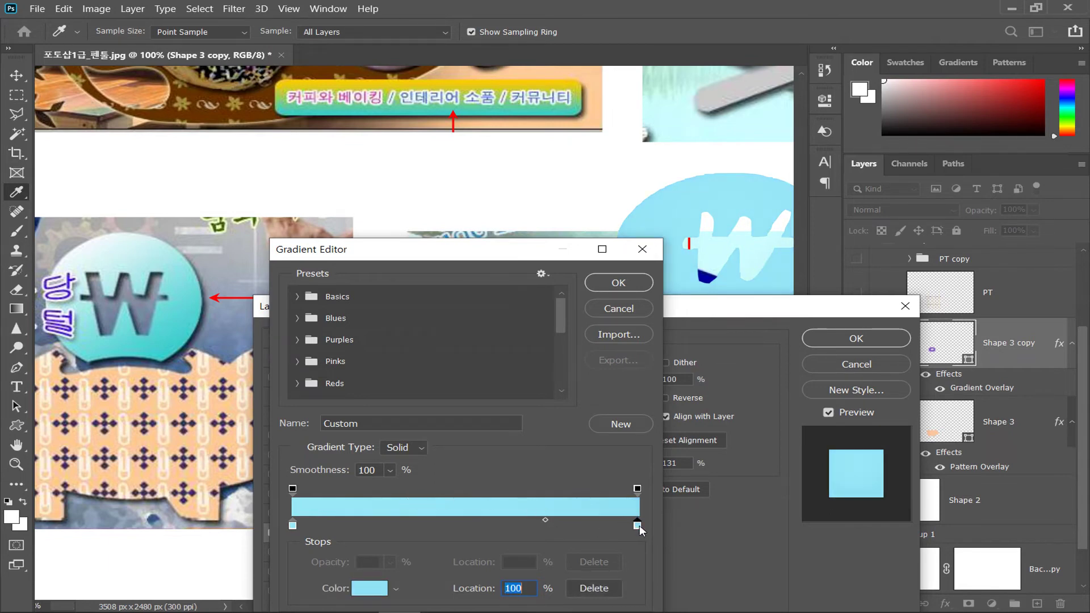
left_click(368, 588)
mouse_move(440, 214)
left_mouse_down()
mouse_move(448, 188)
mouse_move(457, 195)
left_mouse_up()
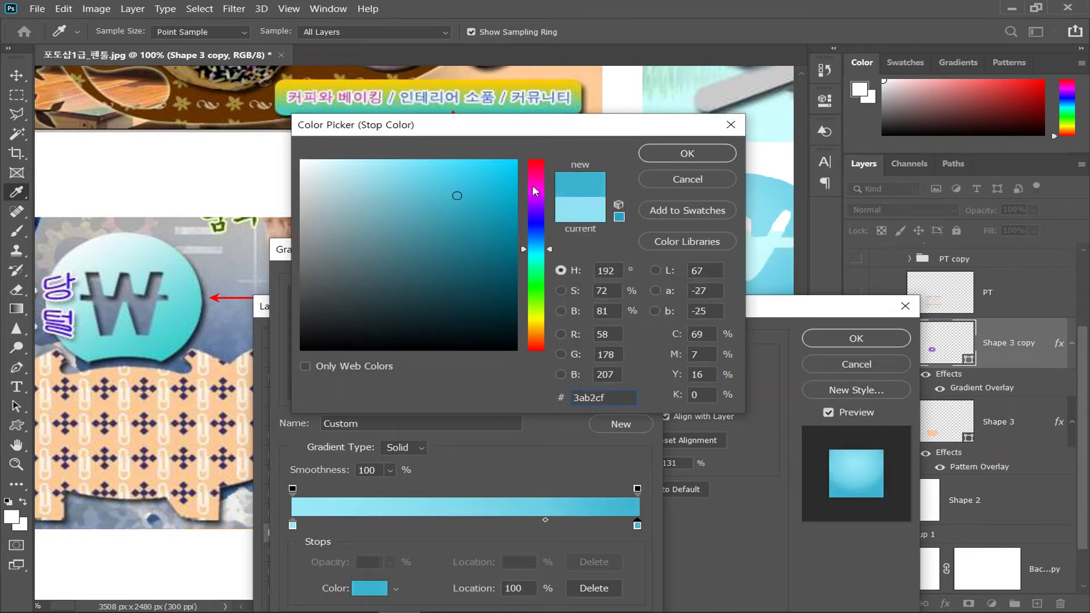
left_click(679, 152)
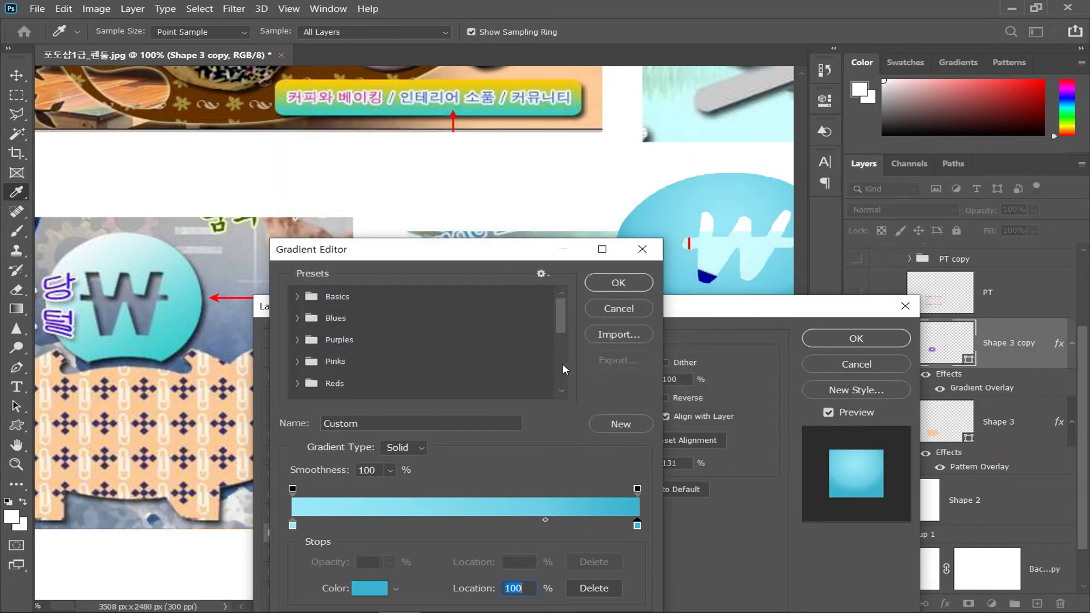
left_click(610, 284)
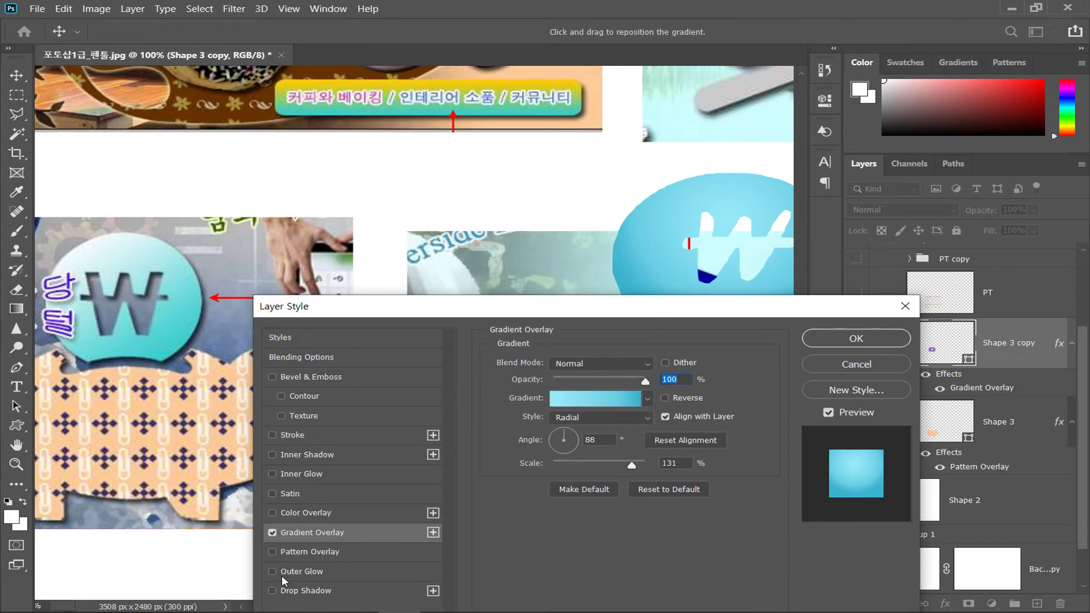
Add a Drop Shadow to the coin with 84% opacity, 69° angle and 39 px distance, and apply the layer style.
left_click(273, 591)
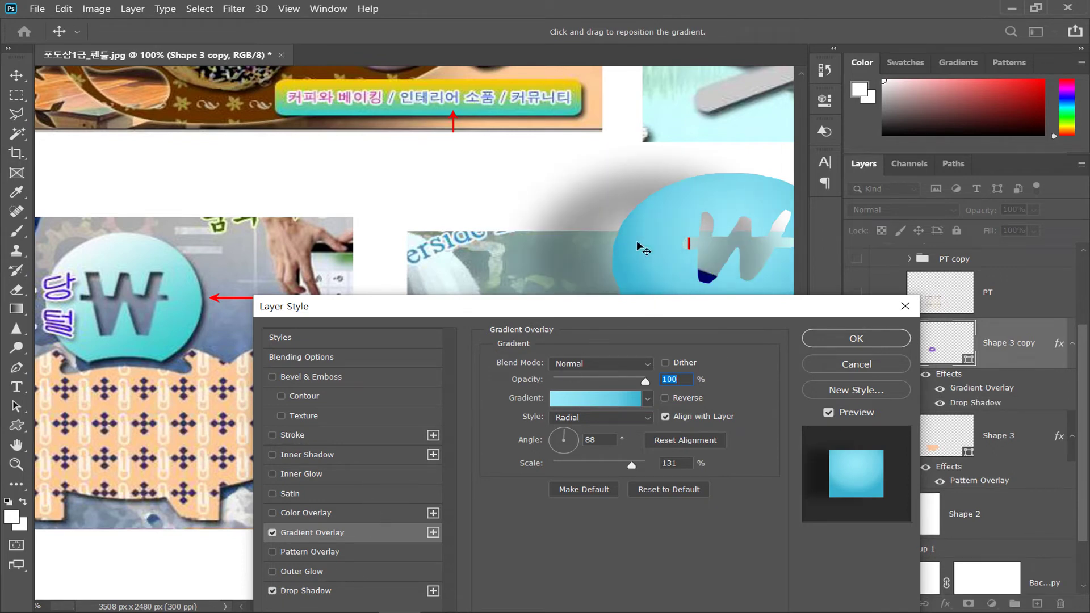
left_click(306, 591)
left_click_drag(638, 236, 703, 256)
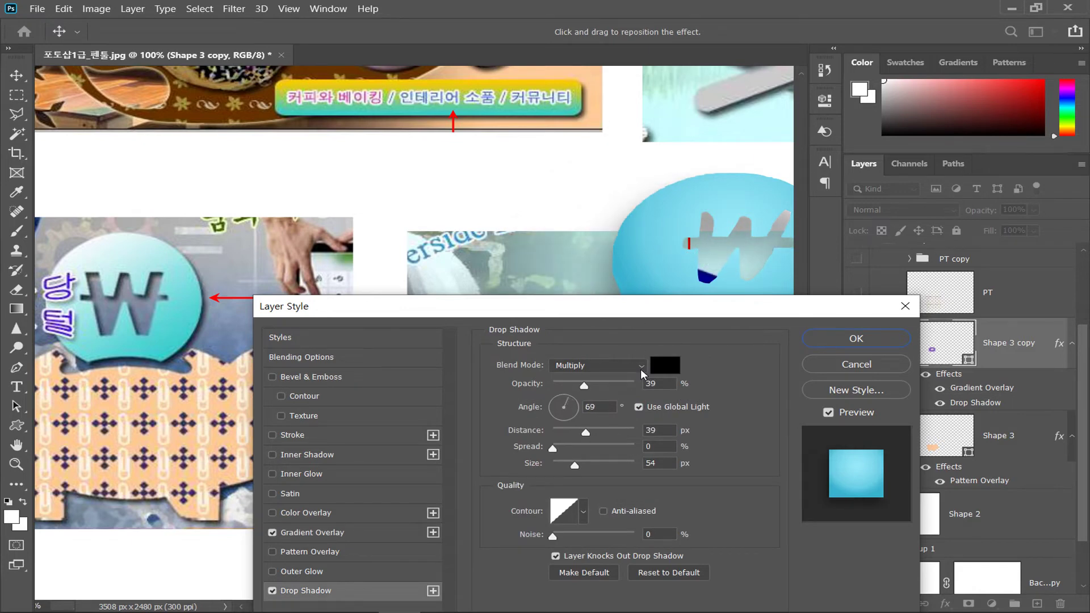
mouse_move(585, 432)
left_mouse_down()
mouse_move(554, 433)
mouse_move(586, 432)
left_mouse_up()
left_click_drag(595, 386, 625, 388)
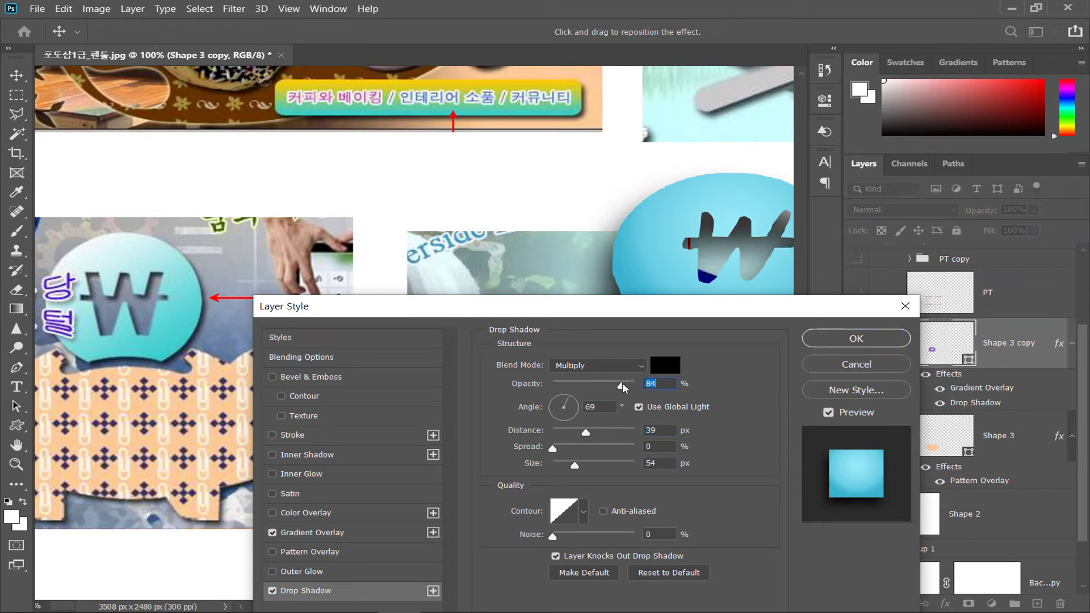
left_click(824, 338)
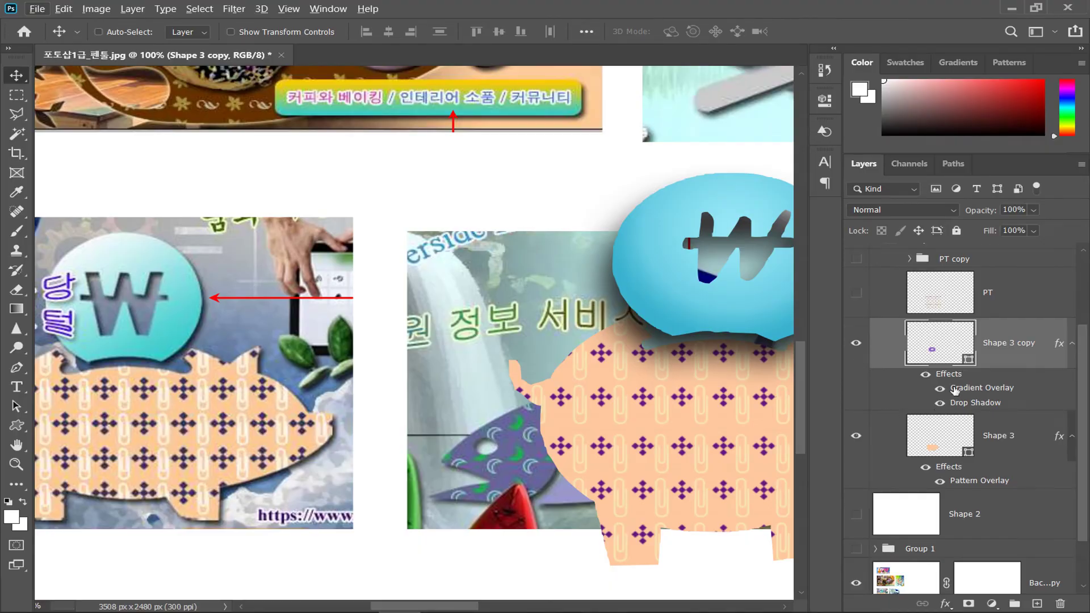
Hide the Background copy reference layer and show the white Background layer behind the coin and pig.
scroll(965, 375, "up", 3)
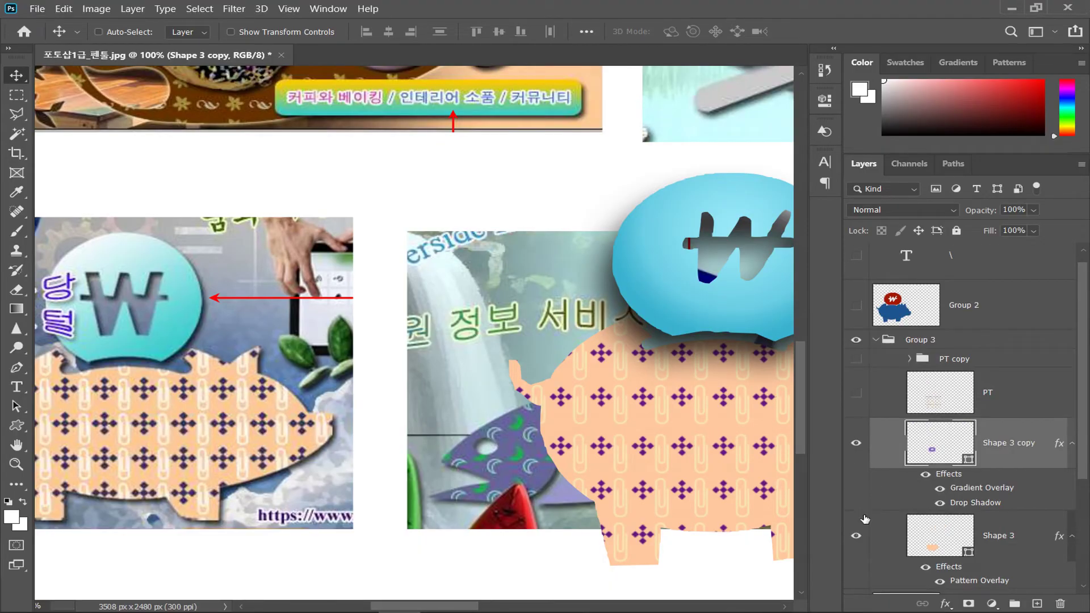
scroll(872, 508, "down", 3)
left_click(856, 585)
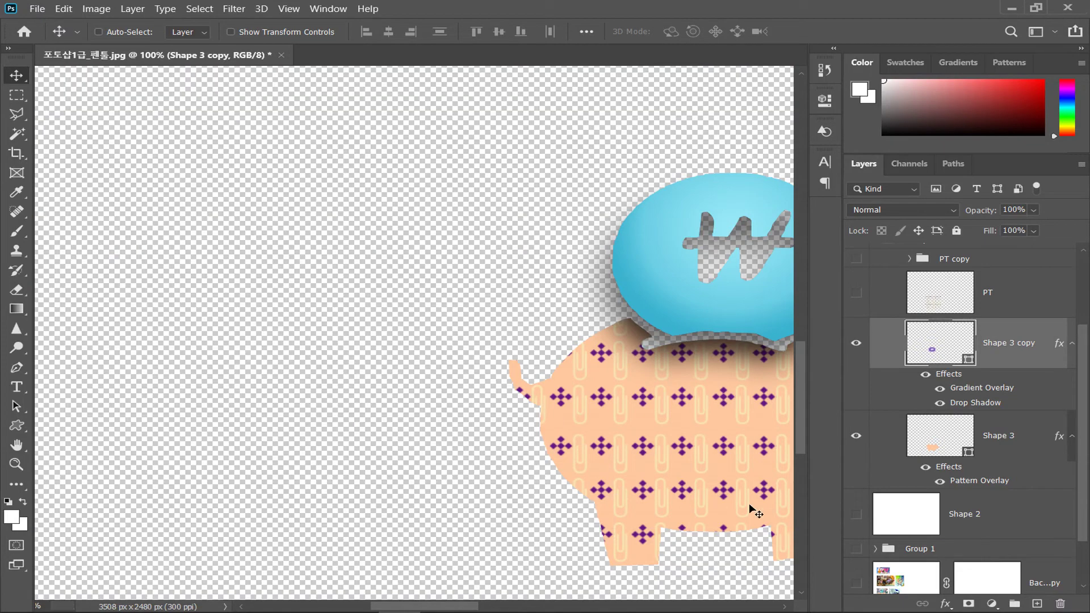
scroll(915, 550, "down", 2)
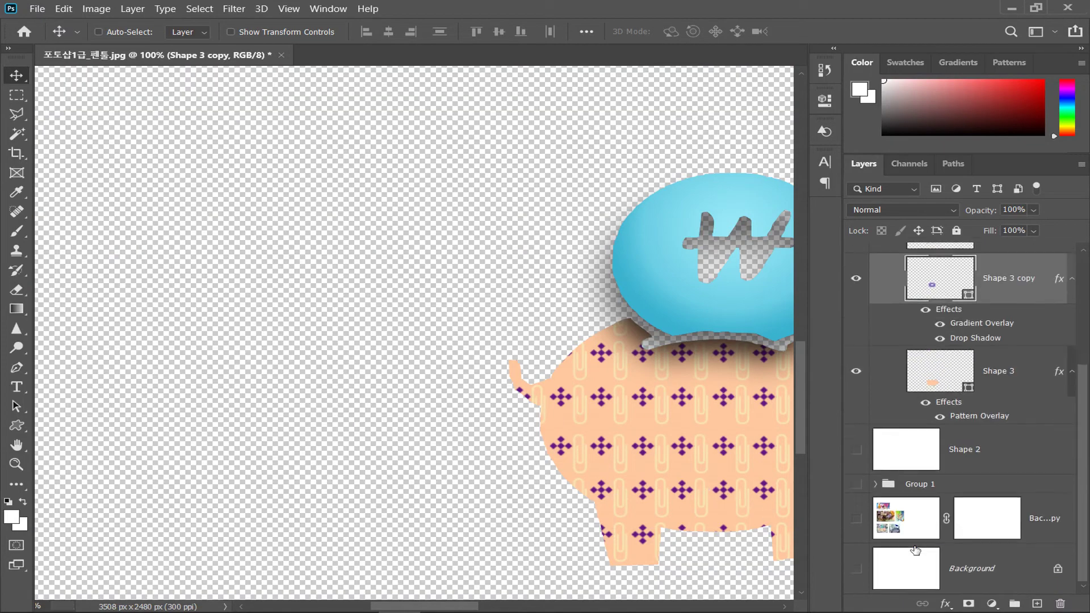
left_click(856, 570)
scroll(481, 335, "right", 5)
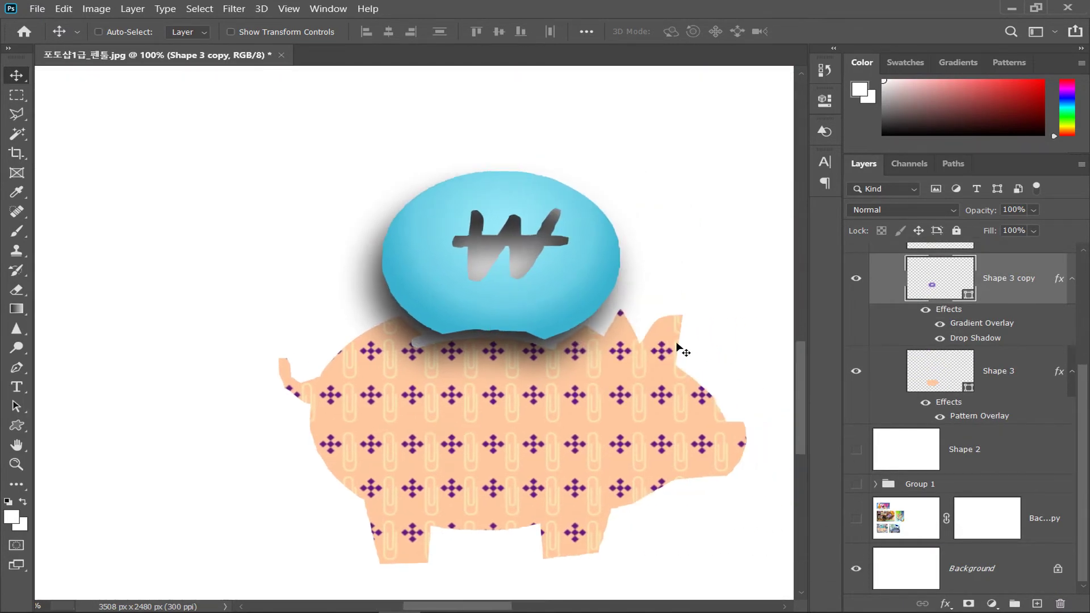
Set the coin's Drop Shadow to 49% opacity, 97° angle, 16 px distance and 8 px size, and apply it.
double_click(979, 323)
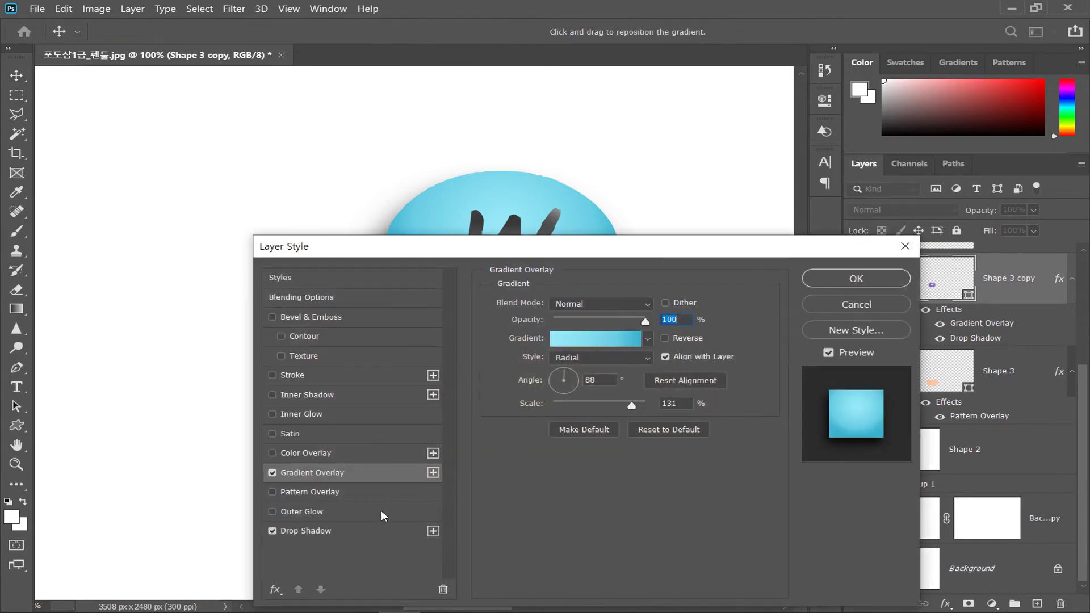
left_click(316, 533)
left_click_drag(571, 410, 557, 410)
left_click_drag(471, 258, 651, 419)
left_click_drag(456, 349, 465, 337)
left_click_drag(802, 486, 772, 489)
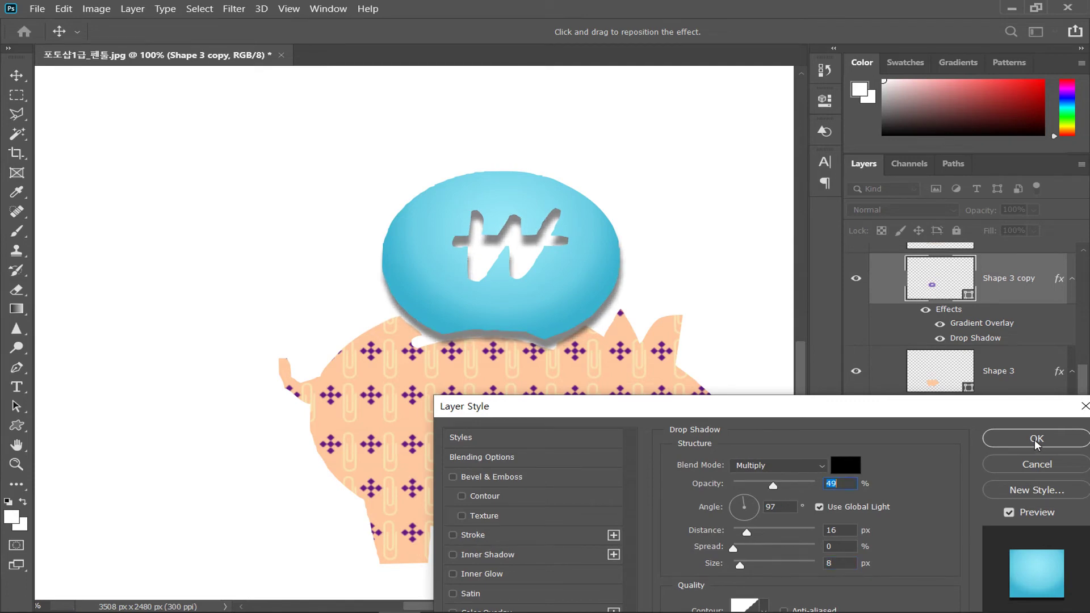
left_click(1035, 439)
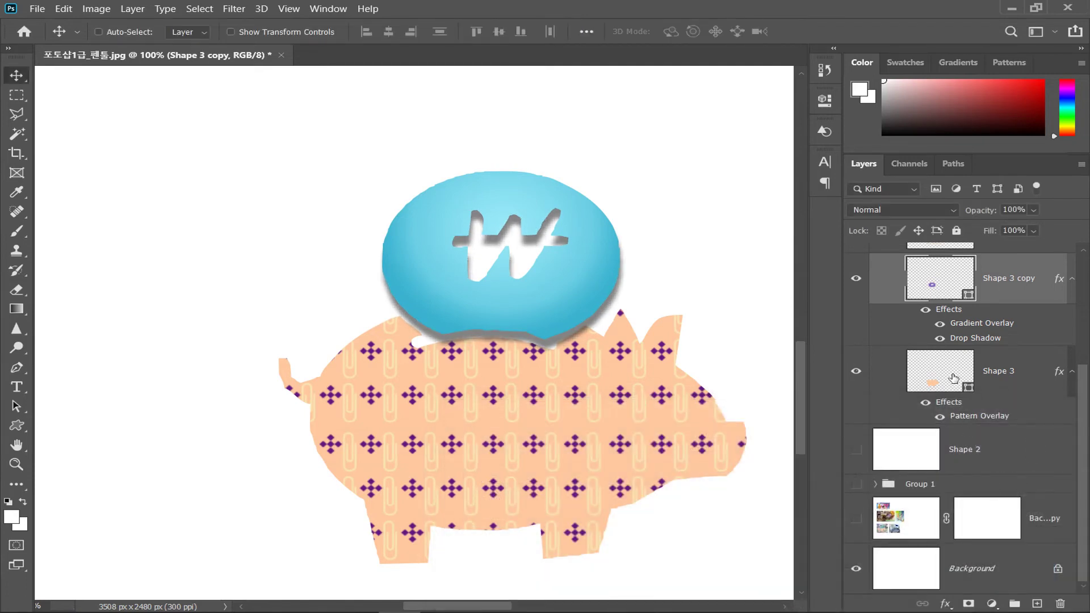
Add a Drop Shadow to the pig's Shape 3 layer at 104° angle and 48 px distance, and apply it.
left_click(954, 378)
left_click(945, 603)
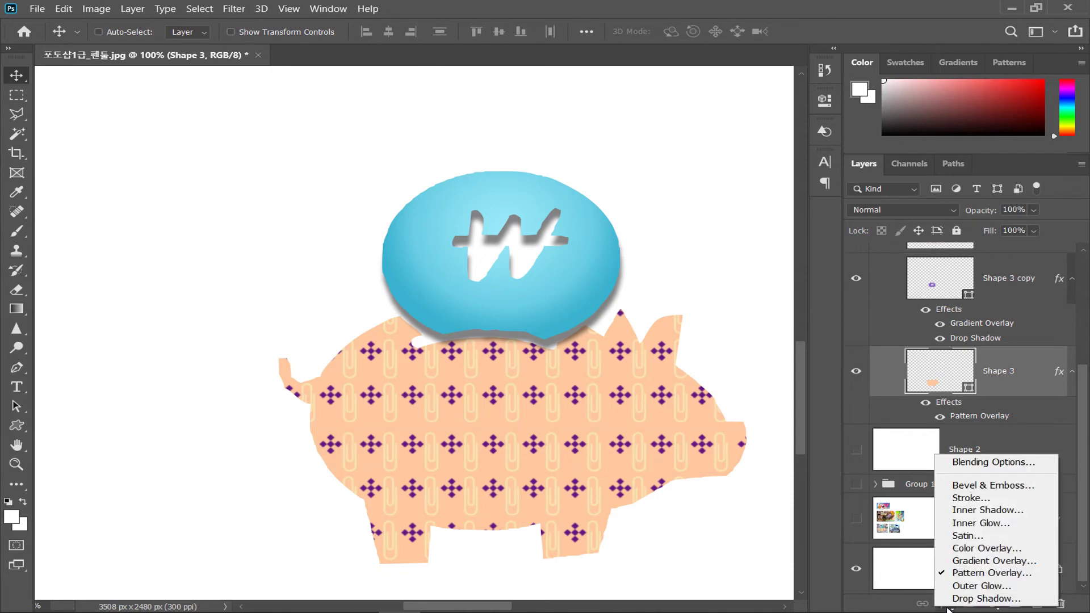
left_click(959, 599)
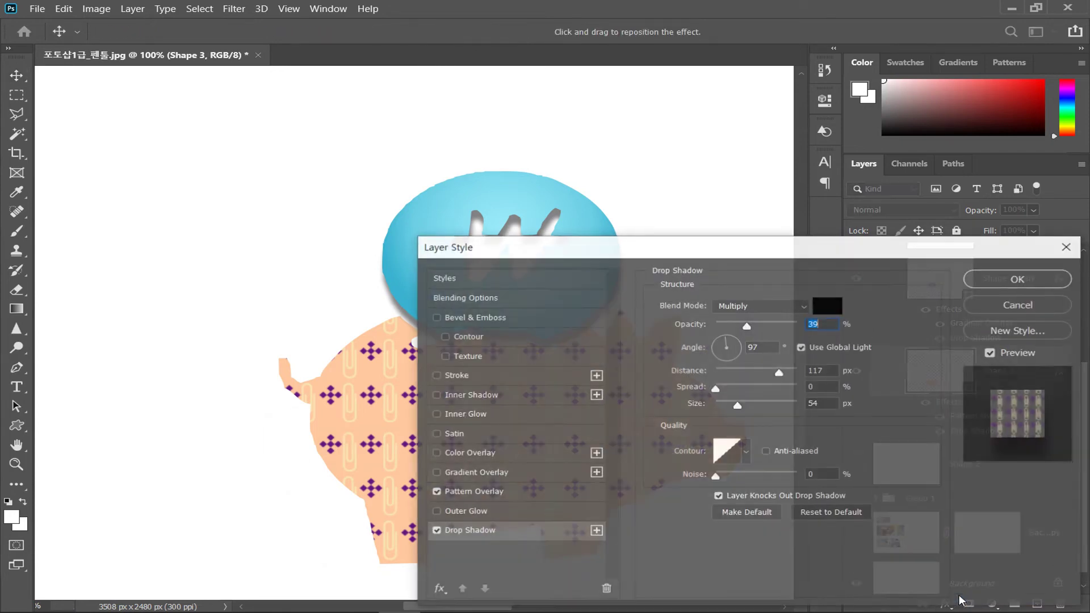
left_click_drag(380, 481, 374, 431)
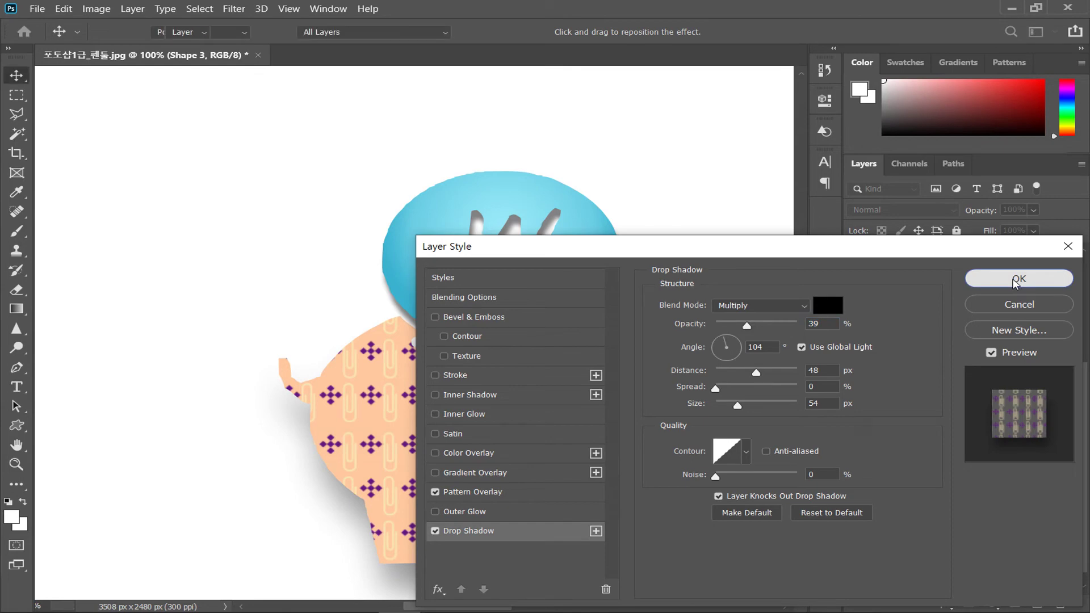
left_click(1014, 281)
key("ctrl")
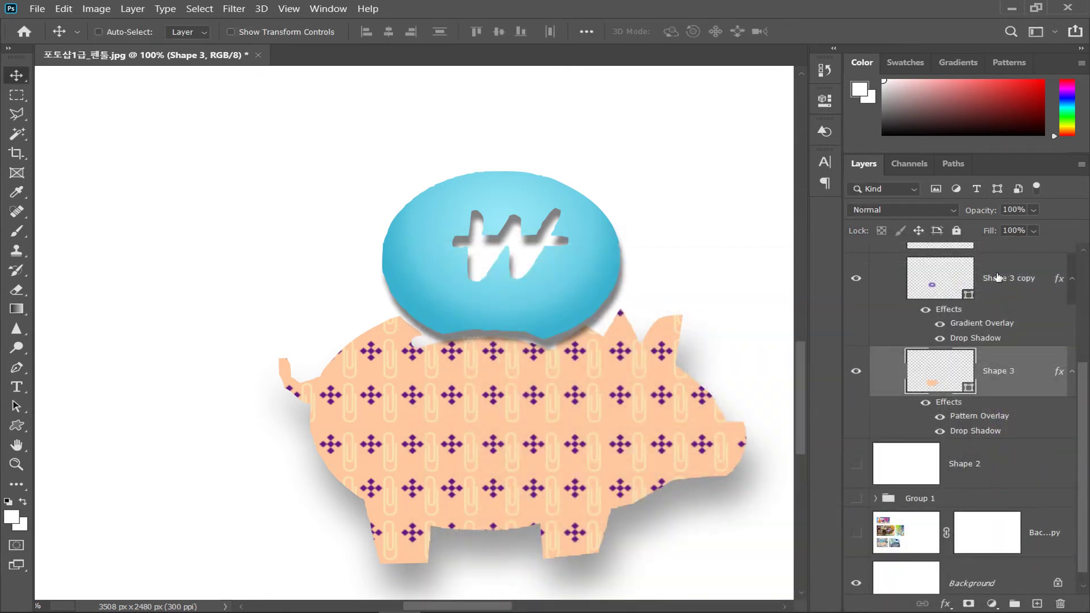
Collapse and hide Group 3, and show the Background copy reference layer with its café design in view.
scroll(883, 371, "up", 4)
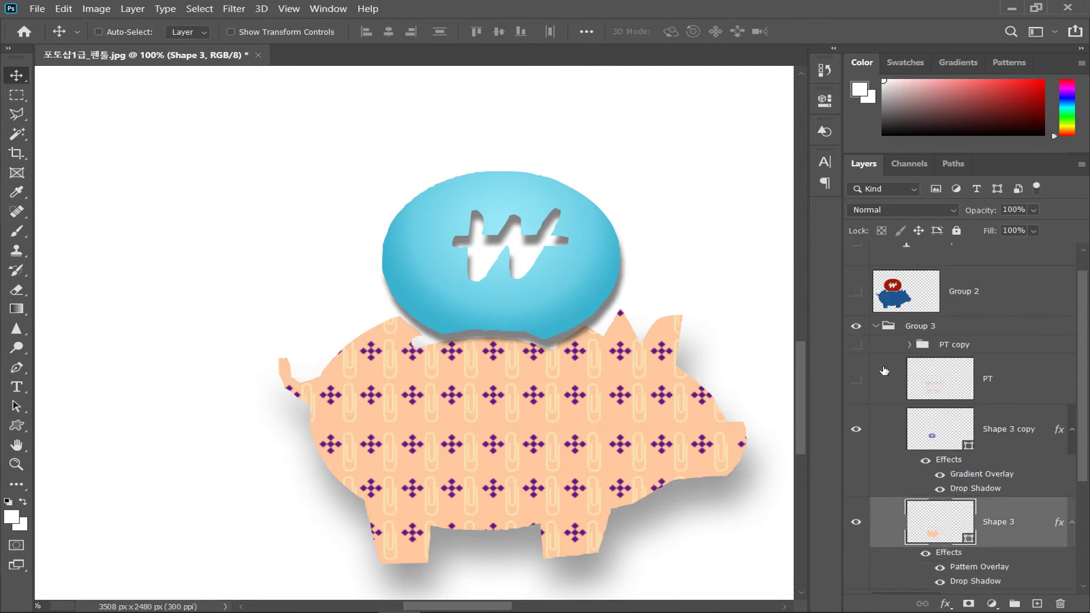
left_click(872, 326)
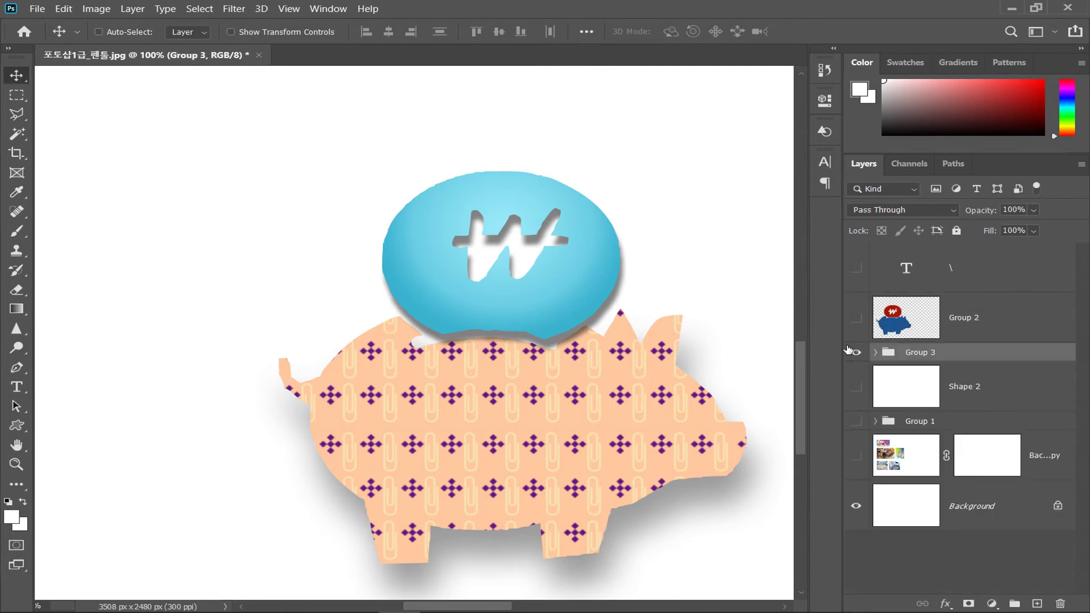
left_click(856, 353)
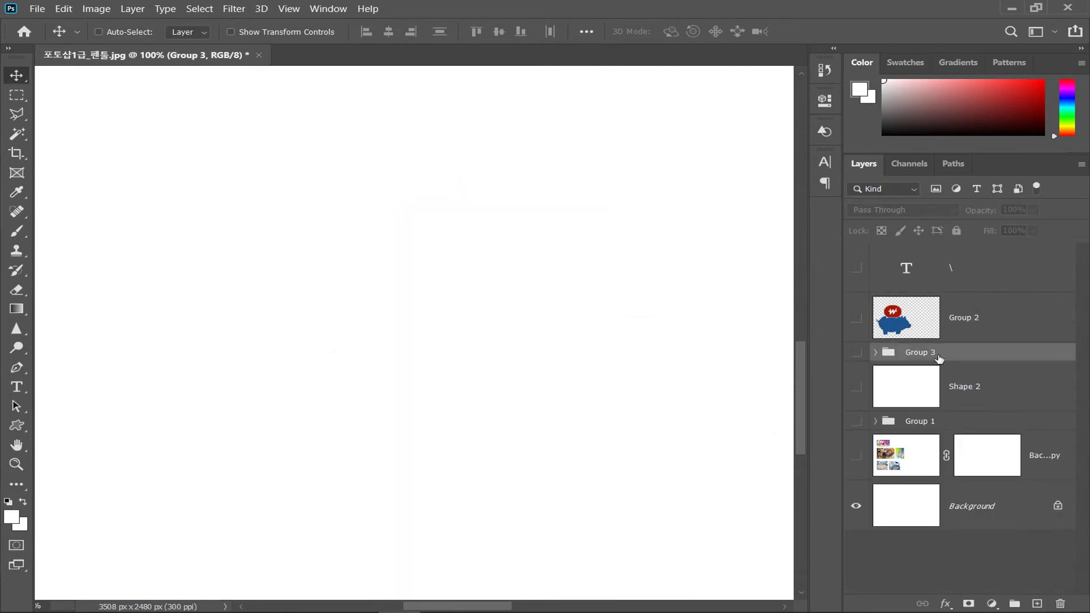
left_click(856, 457)
left_click_drag(318, 171, 502, 310)
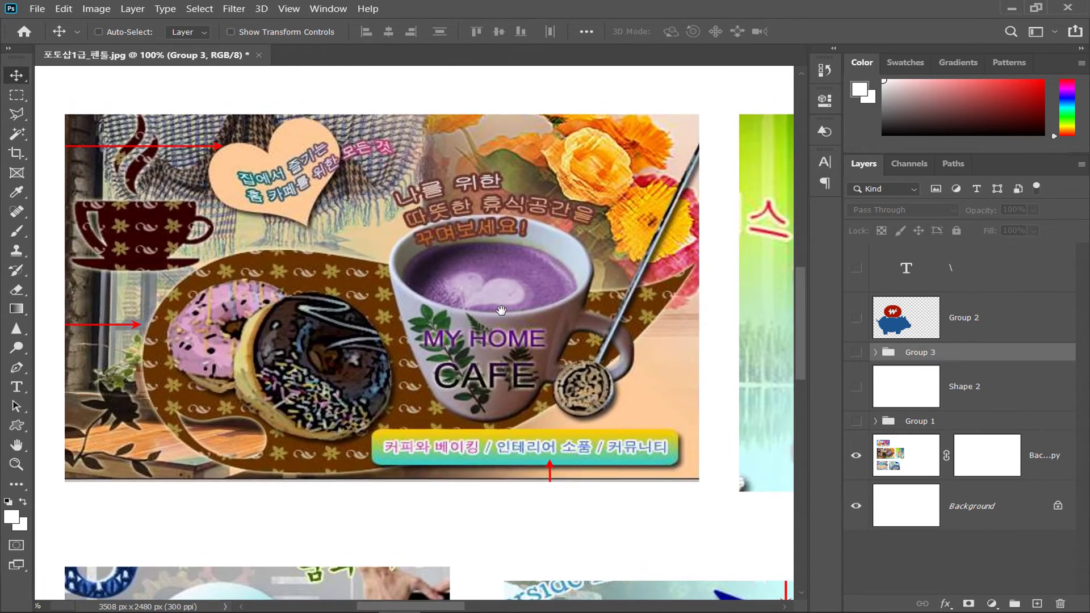
Mask the Background copy layer so only a rectangle around the café design's donuts, cup and bottom banner stays visible.
left_click_drag(582, 286, 543, 292)
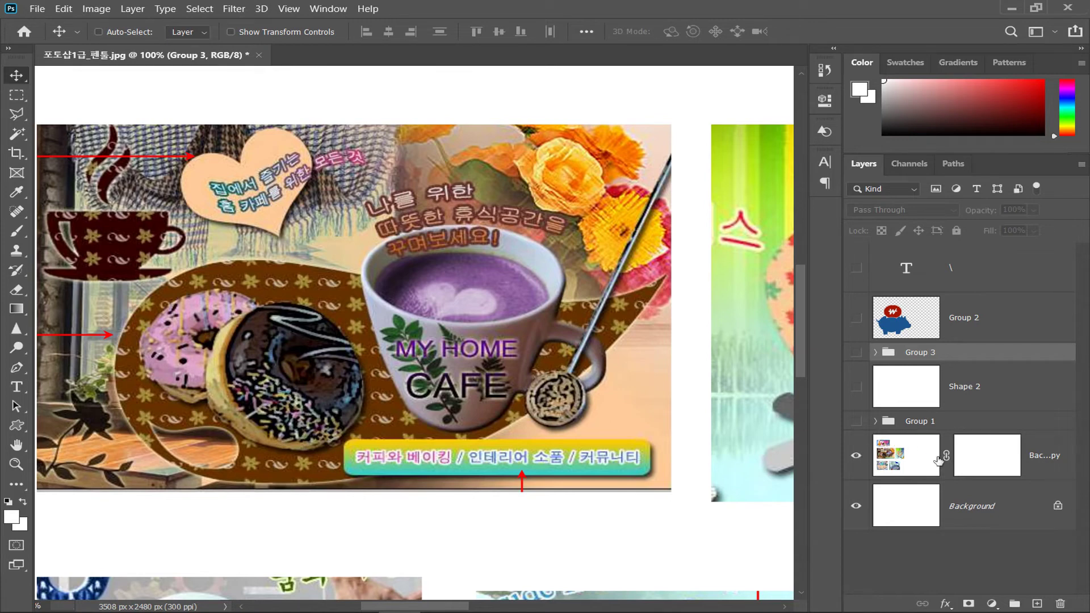
left_click(971, 455)
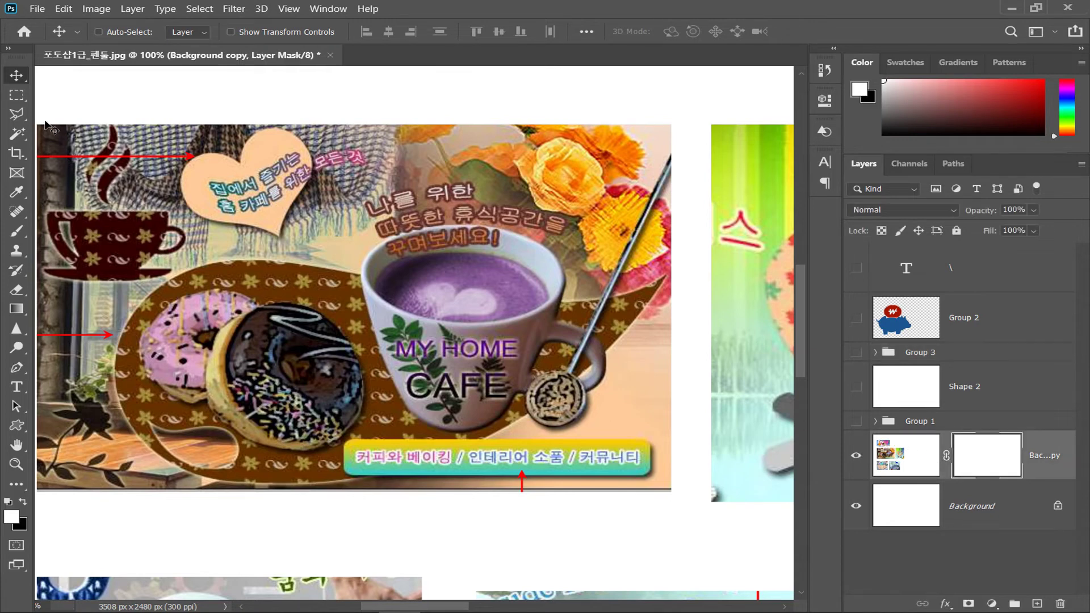
key("m")
left_click_drag(92, 231, 674, 493)
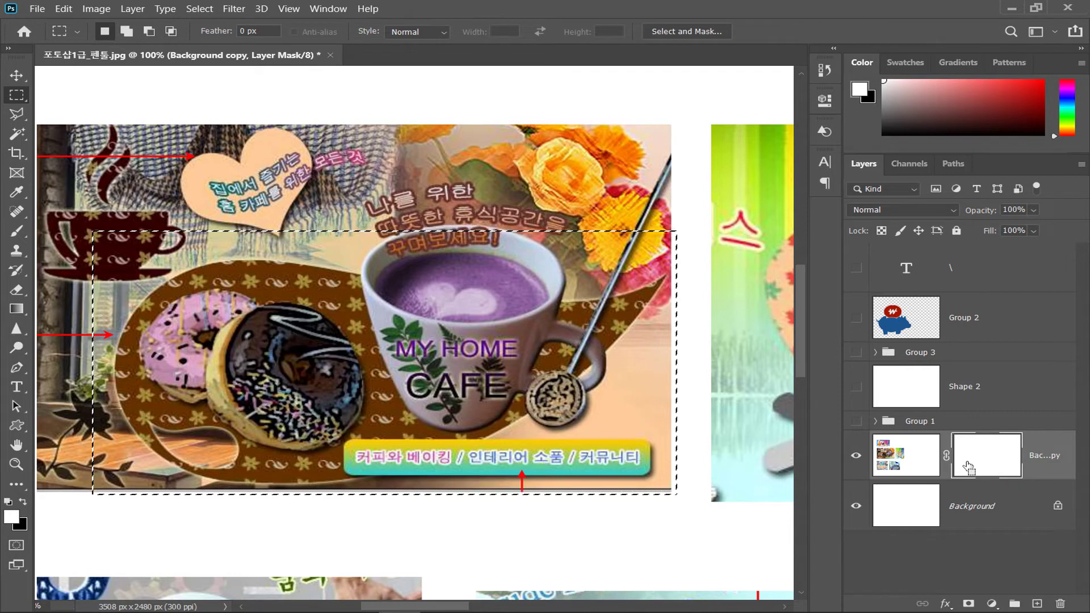
key("ctrl+shift+i")
key("Delete")
key("ctrl+d")
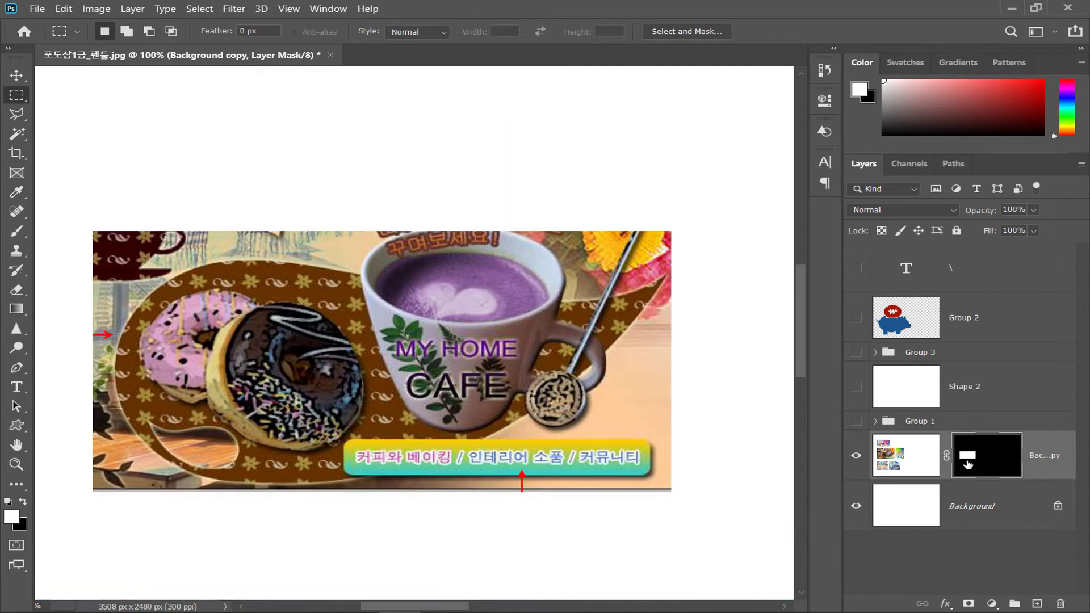
Delete the Shape 2 layer and add a new empty layer above Group 1.
left_click(965, 396)
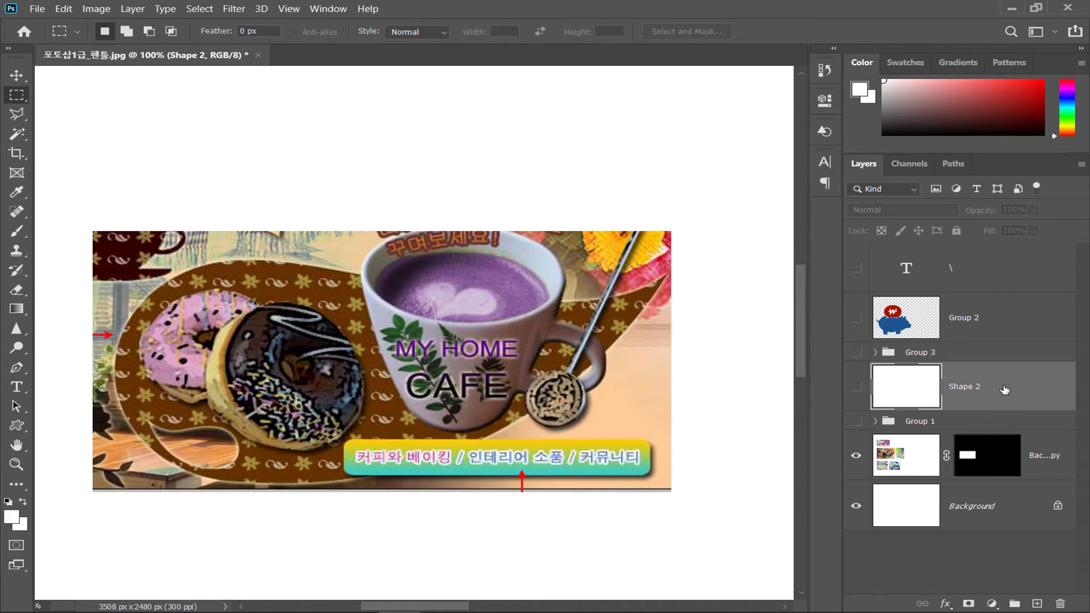
key("Delete")
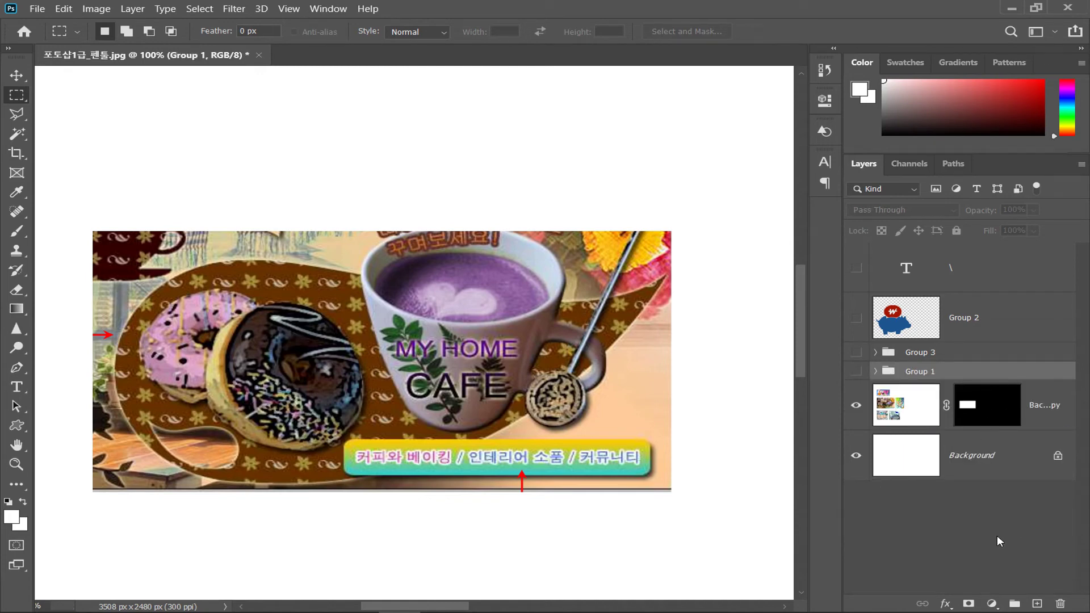
left_click(1037, 604)
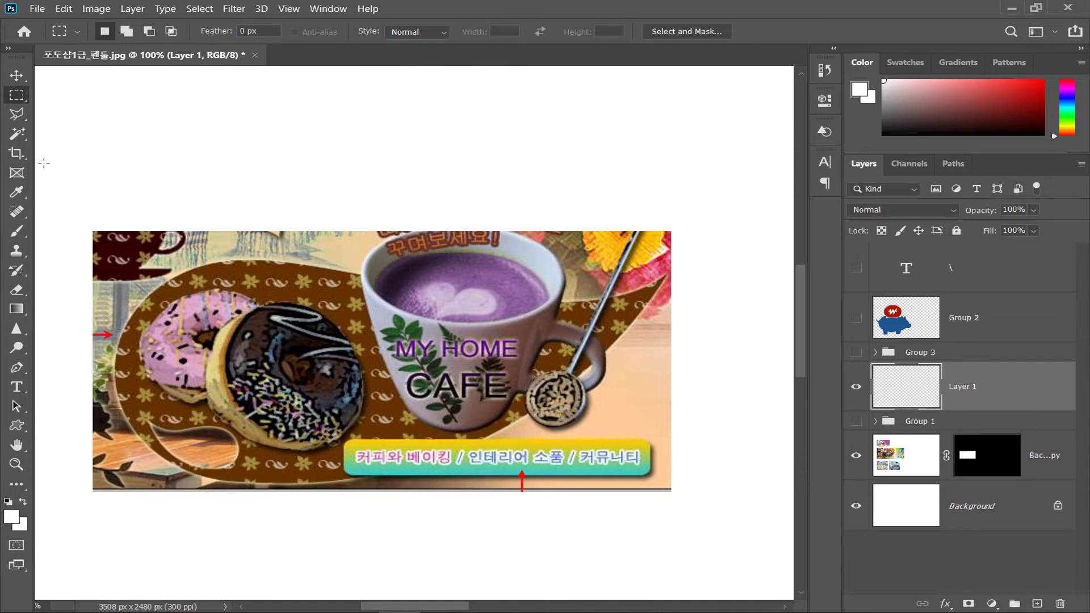
Make a near-circular elliptical selection in the white area above the donuts with the Elliptical Marquee tool.
left_click(16, 114)
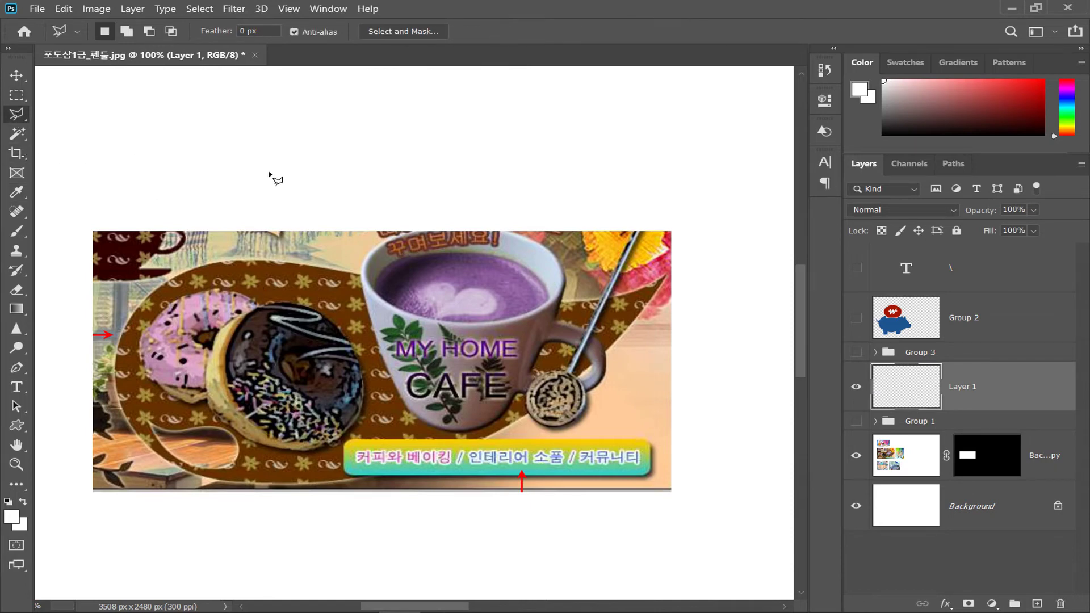
left_click_drag(401, 200, 407, 314)
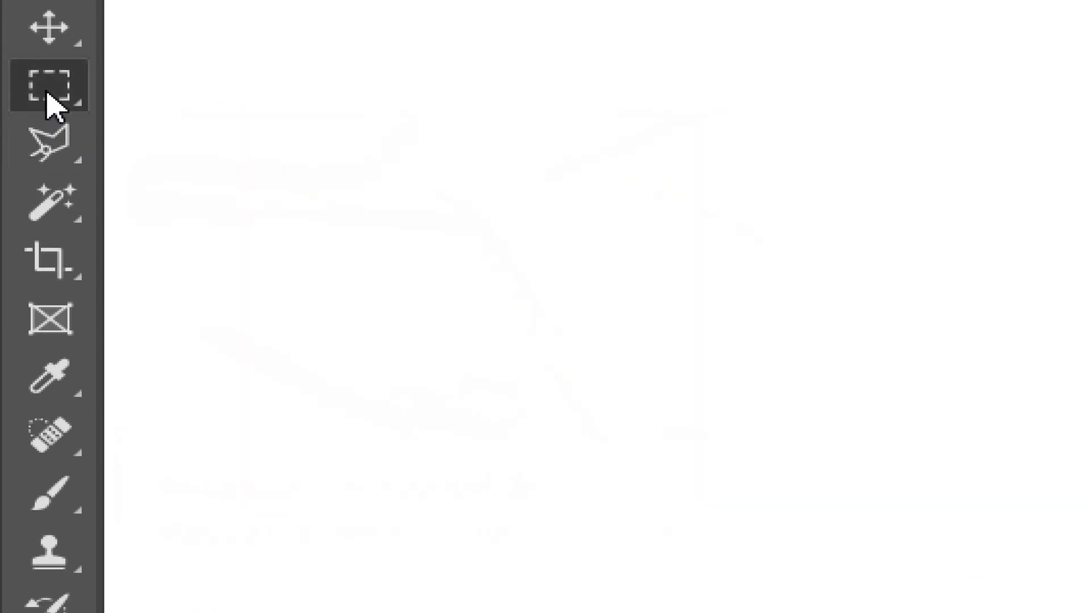
right_click(16, 99)
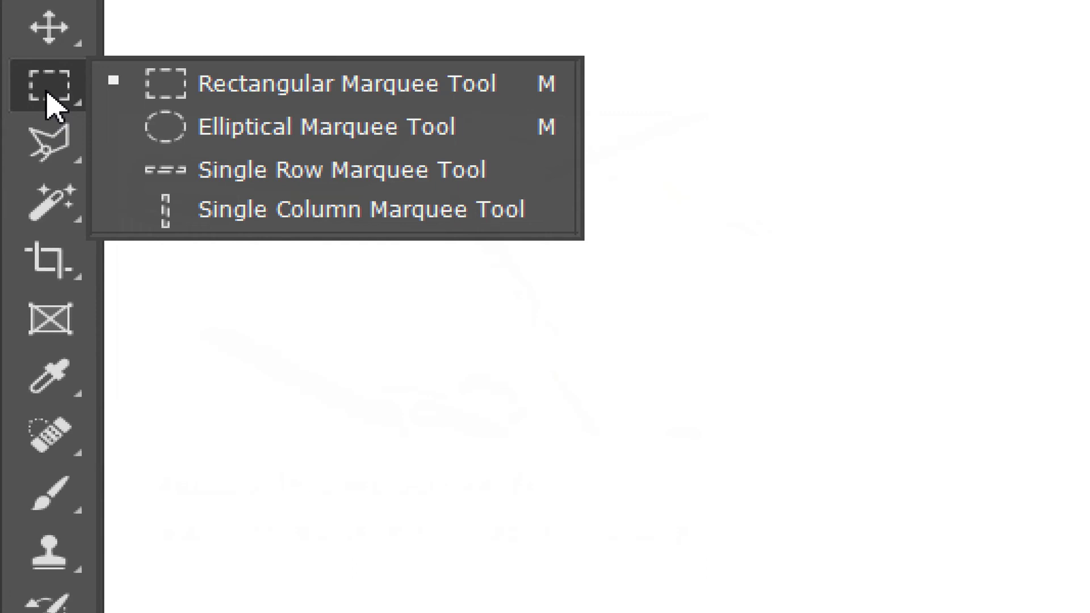
left_click(205, 146)
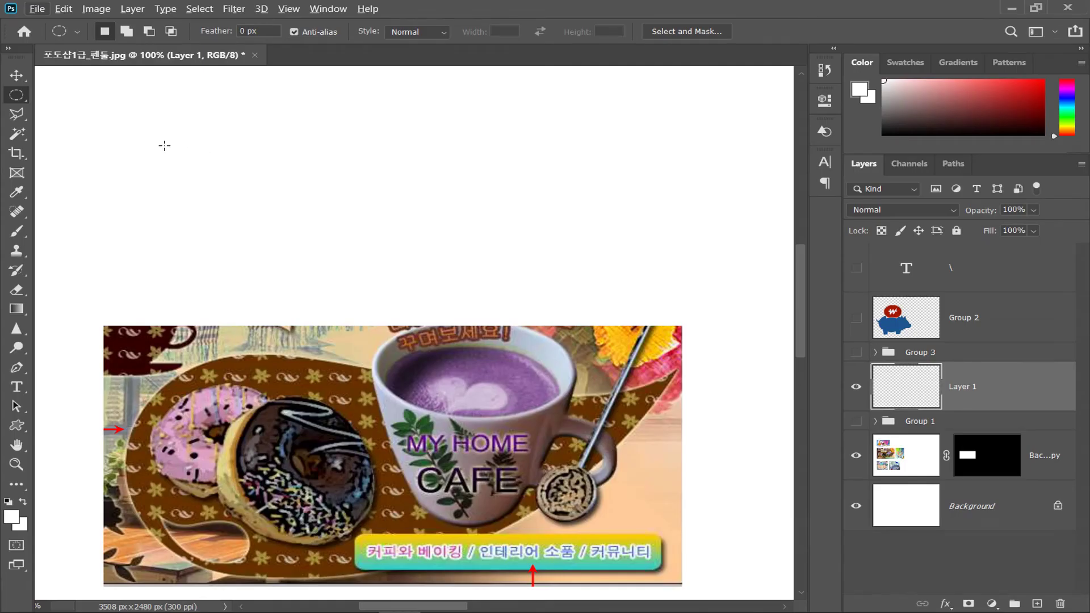
left_click_drag(150, 135, 332, 304)
left_click_drag(282, 240, 283, 234)
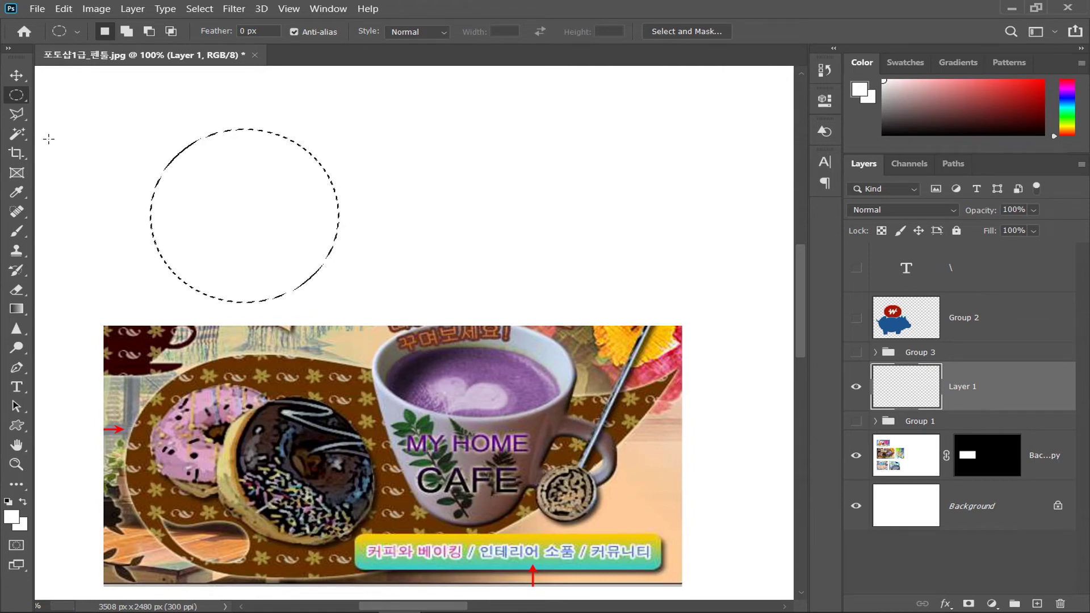
Add a tapering, pointed tail to the round selection with the Polygonal Lasso to form the plate shape's outline.
left_click(16, 114)
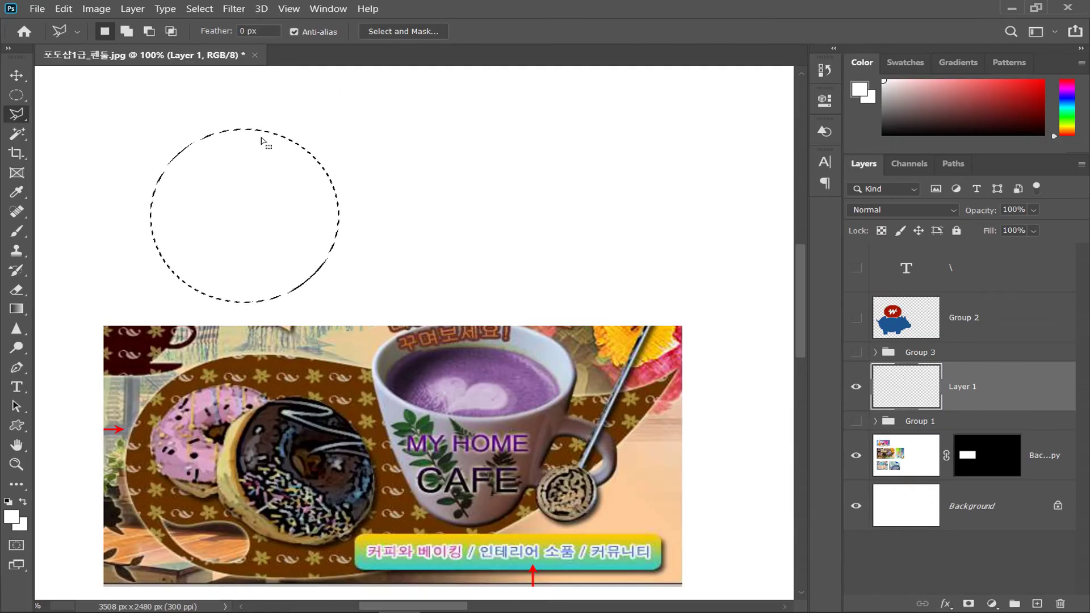
key("shift")
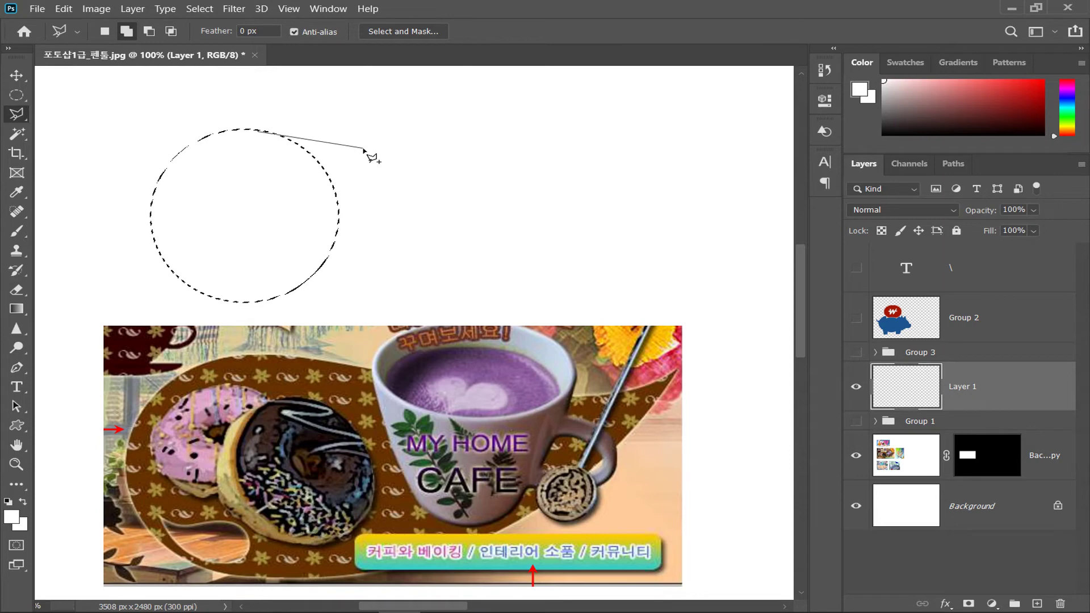
left_click(437, 156)
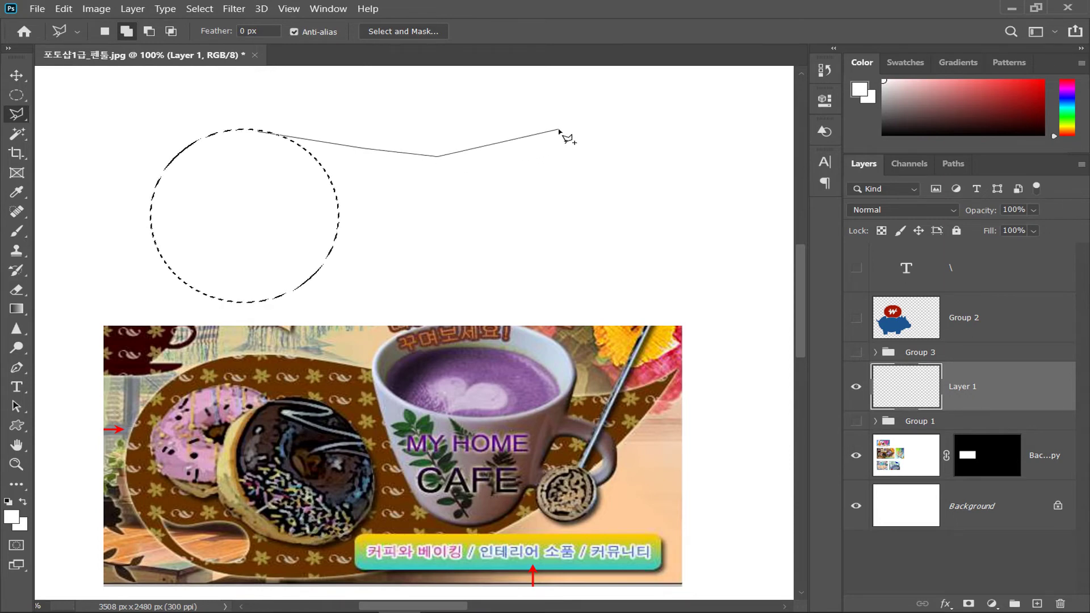
left_click(553, 127)
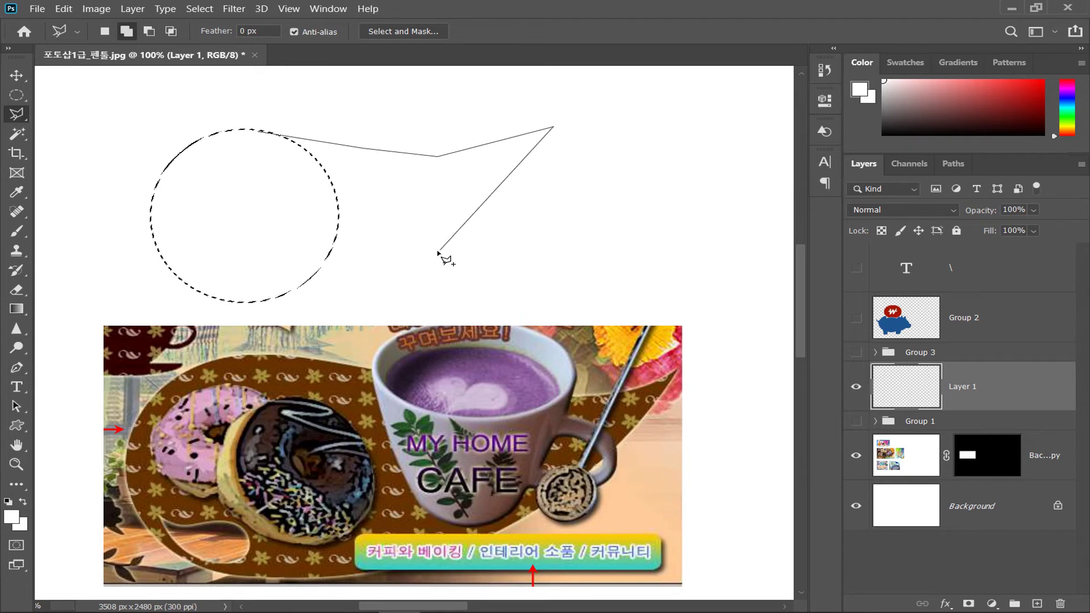
left_click(494, 211)
left_click(403, 263)
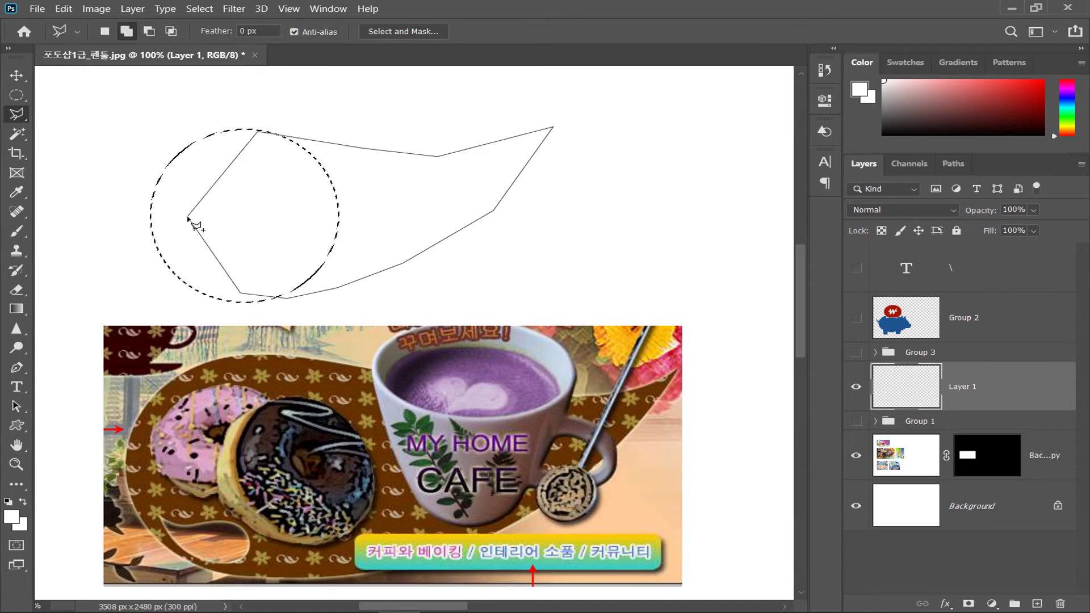
double_click(187, 217)
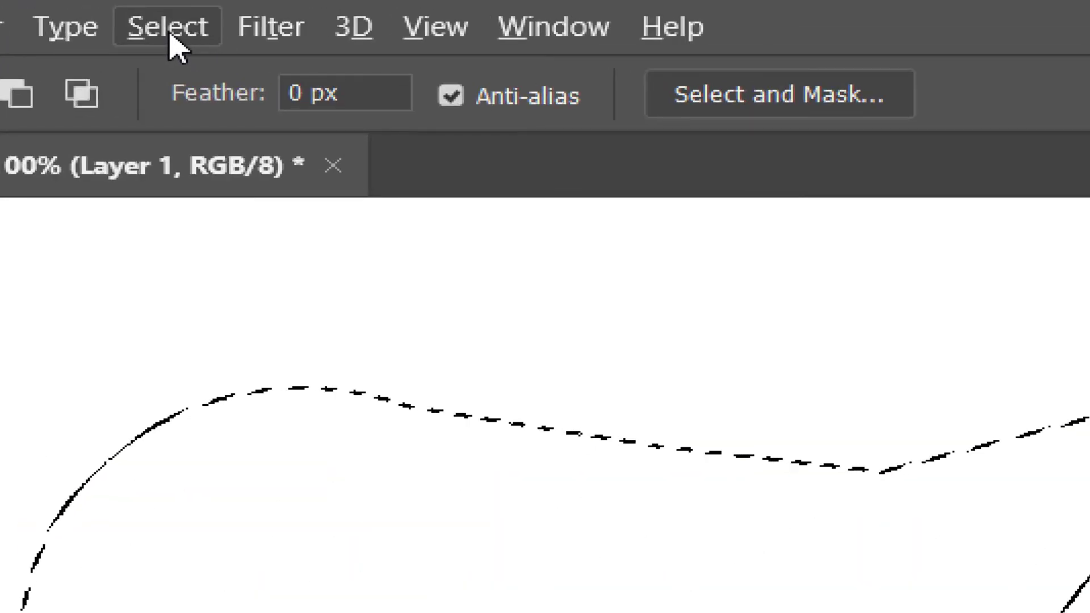
Smooth the selection with a 20-pixel sample radius and the effect applied at canvas bounds.
left_click(200, 9)
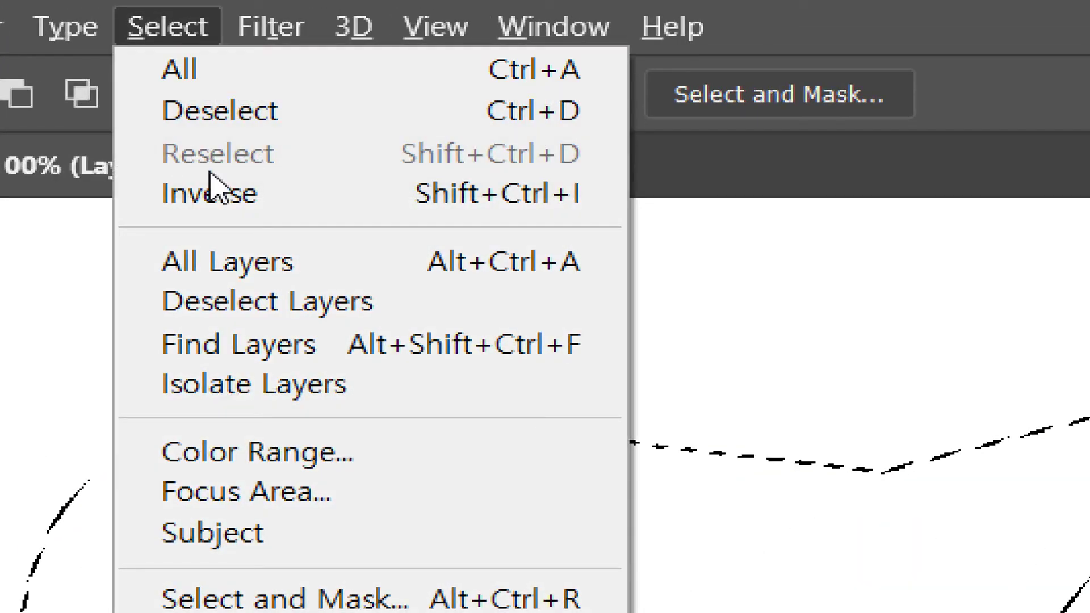
mouse_move(344, 612)
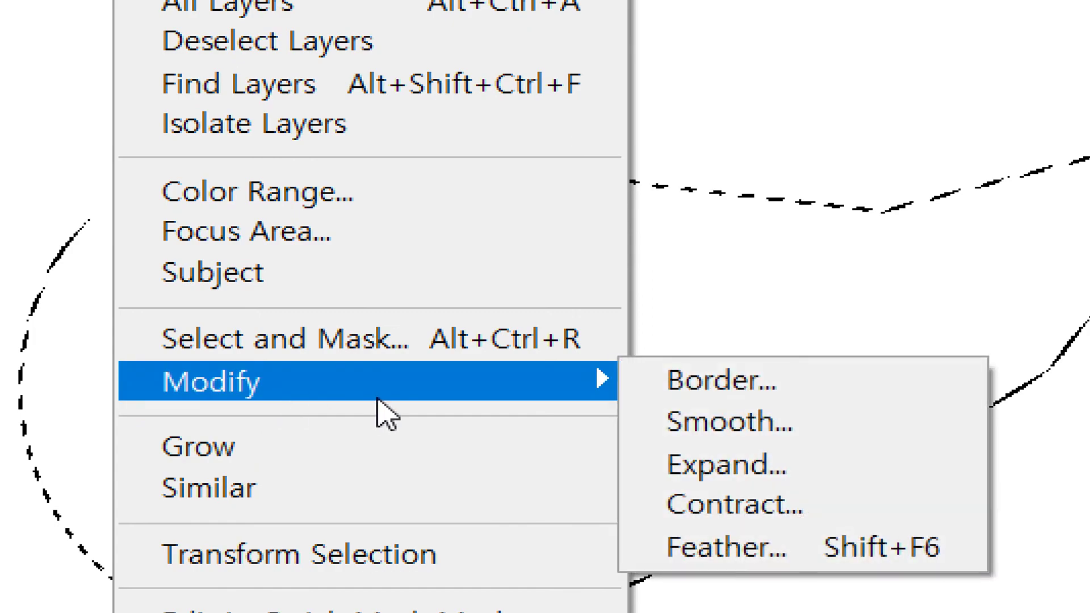
left_click(765, 426)
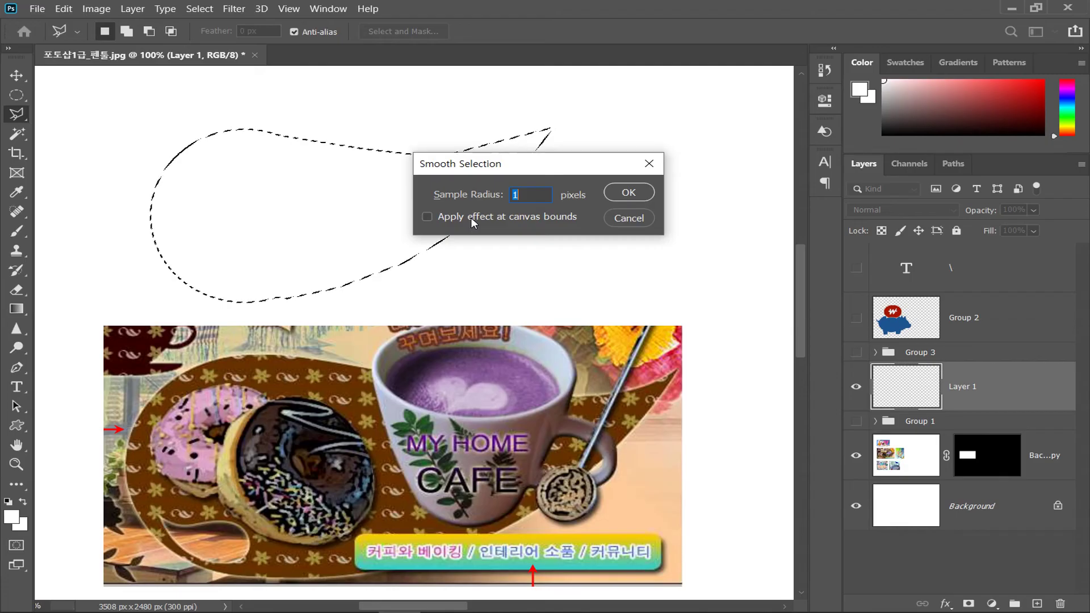
left_click_drag(494, 165, 508, 299)
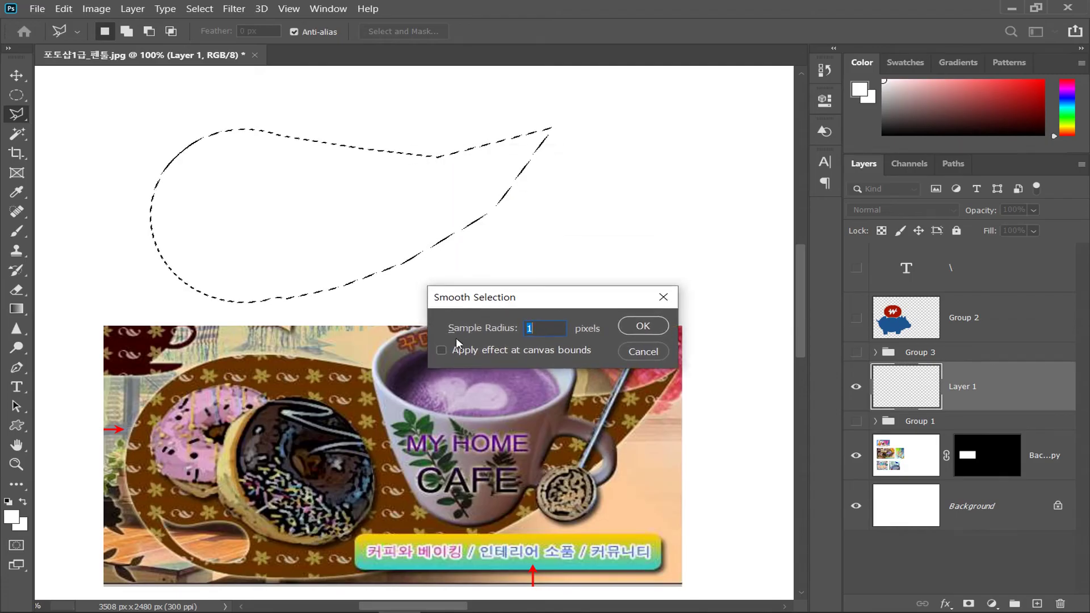
left_click(441, 351)
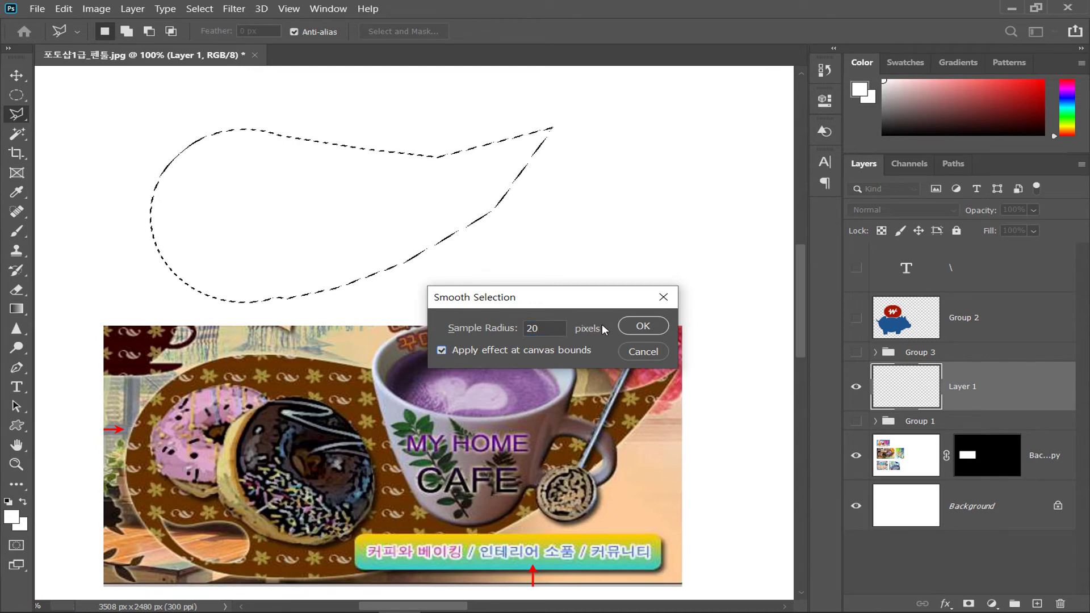
left_click(642, 326)
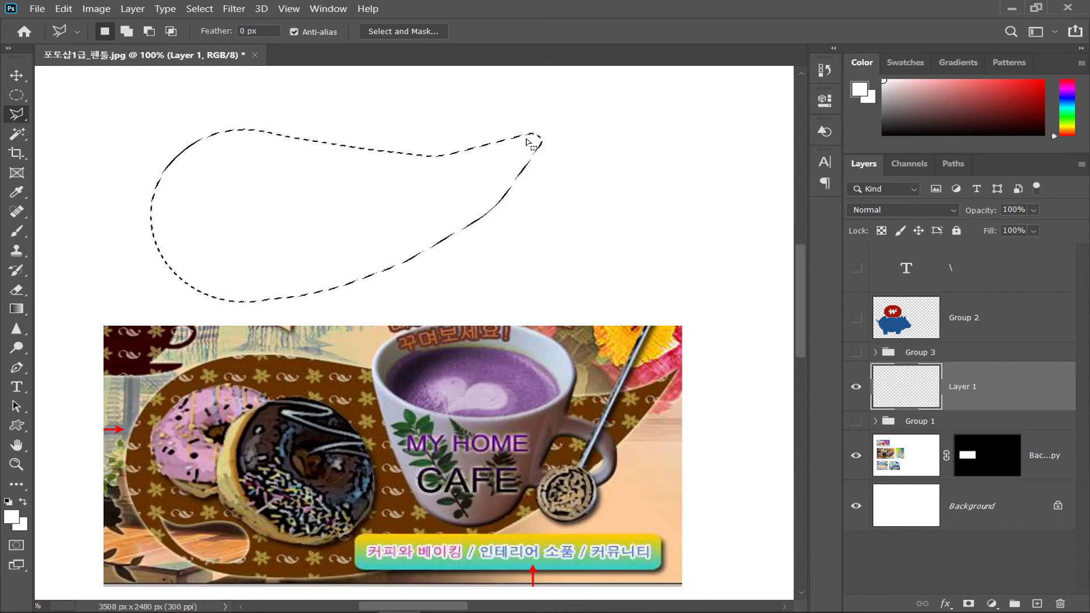
Add a sharp tip to the rounded end of the selection's tail with the Polygonal Lasso.
key("shift")
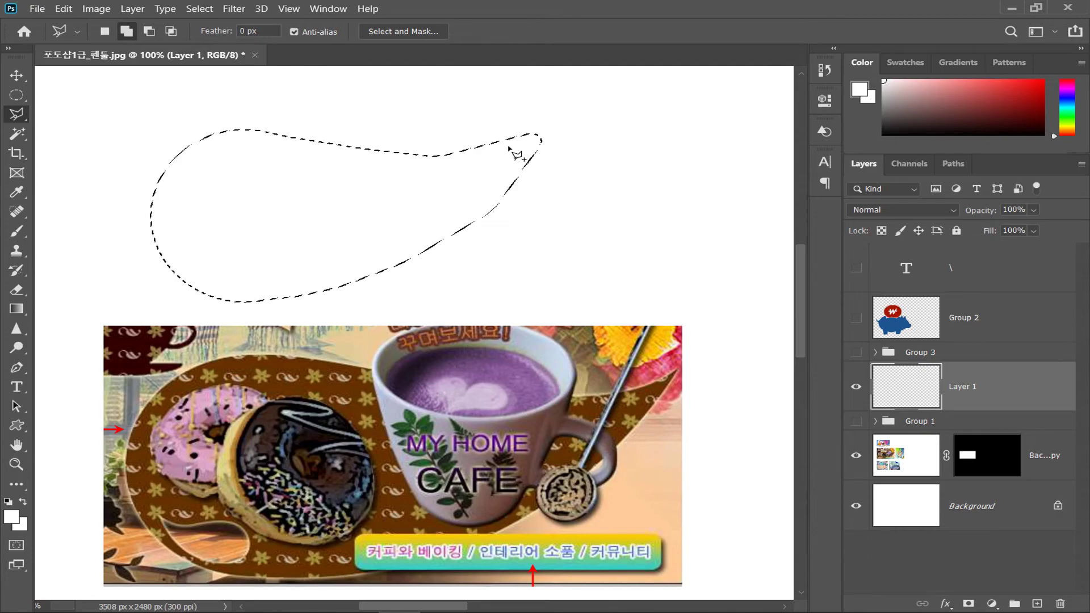
key("alt")
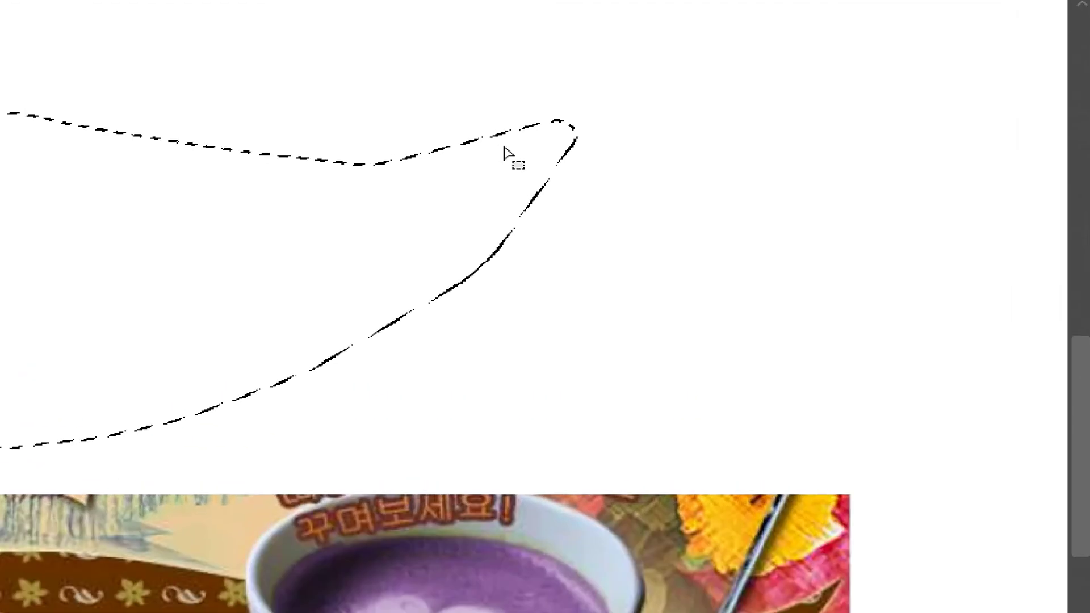
left_click(509, 170)
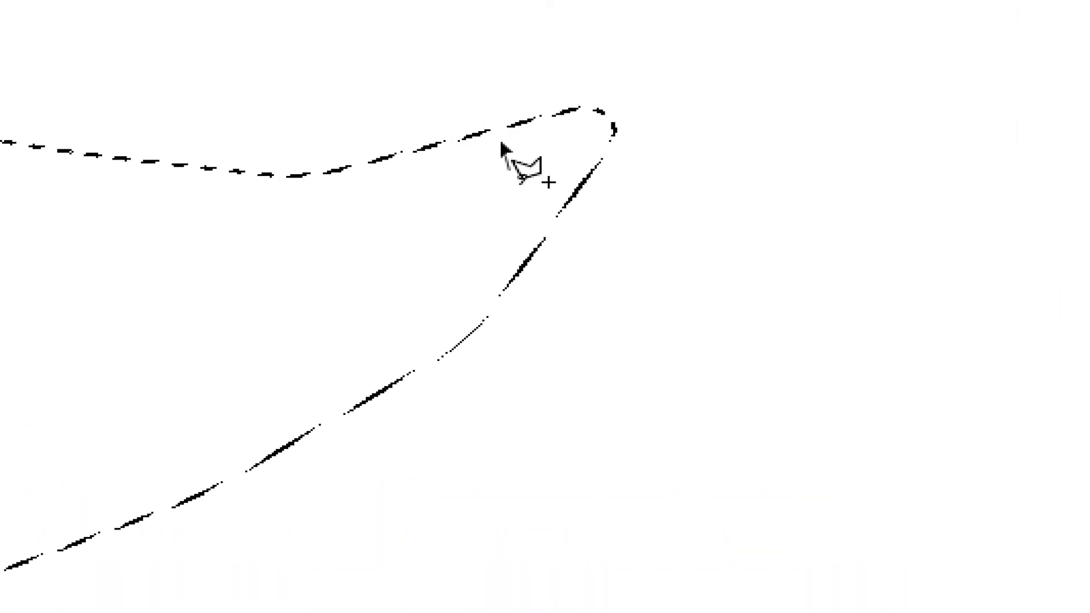
left_click(500, 124)
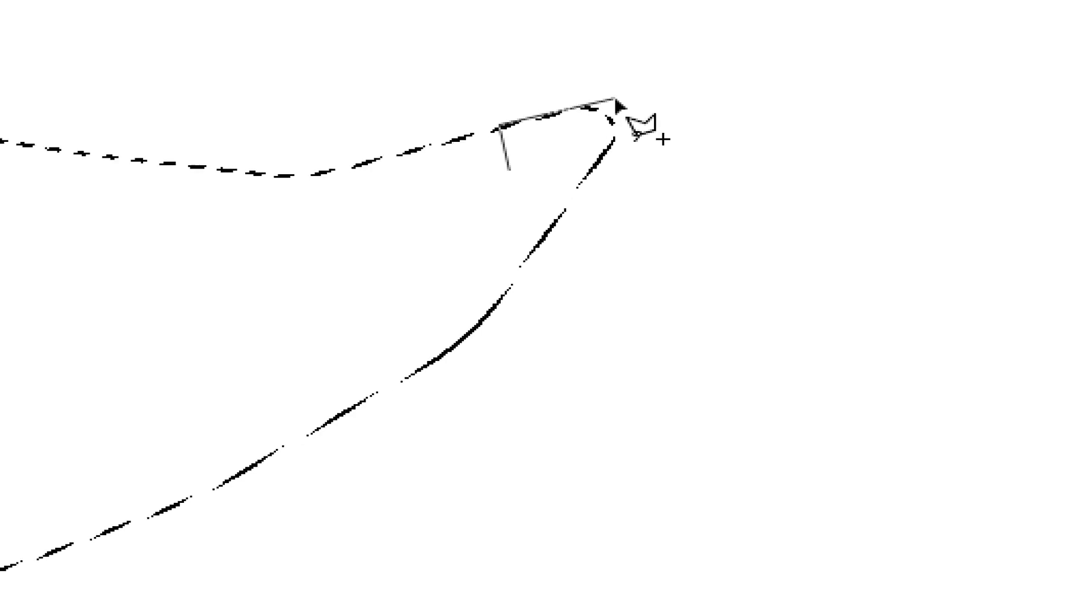
left_click(618, 98)
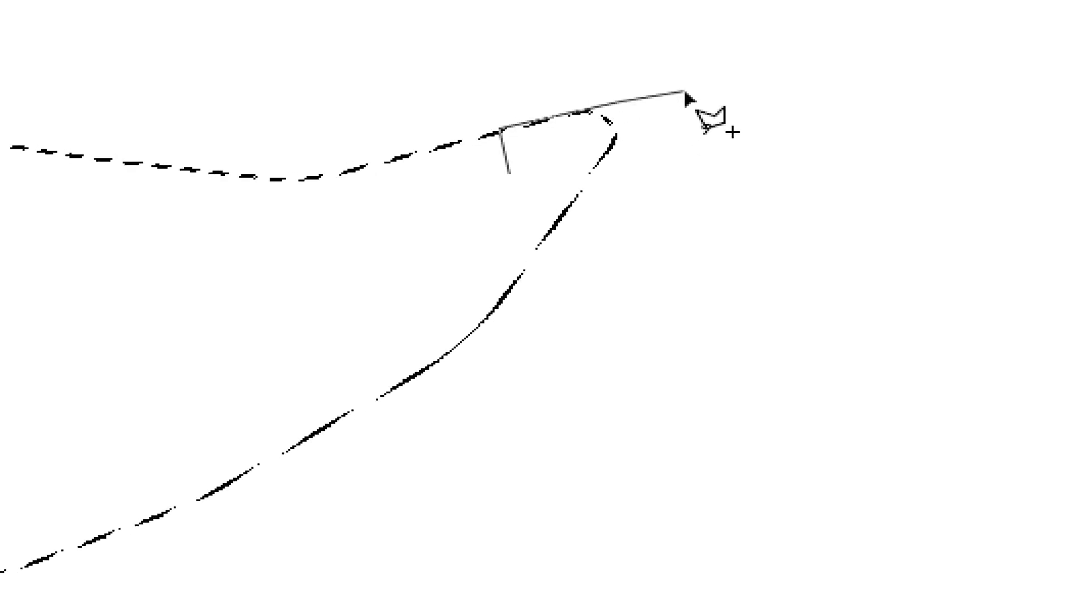
left_click(685, 89)
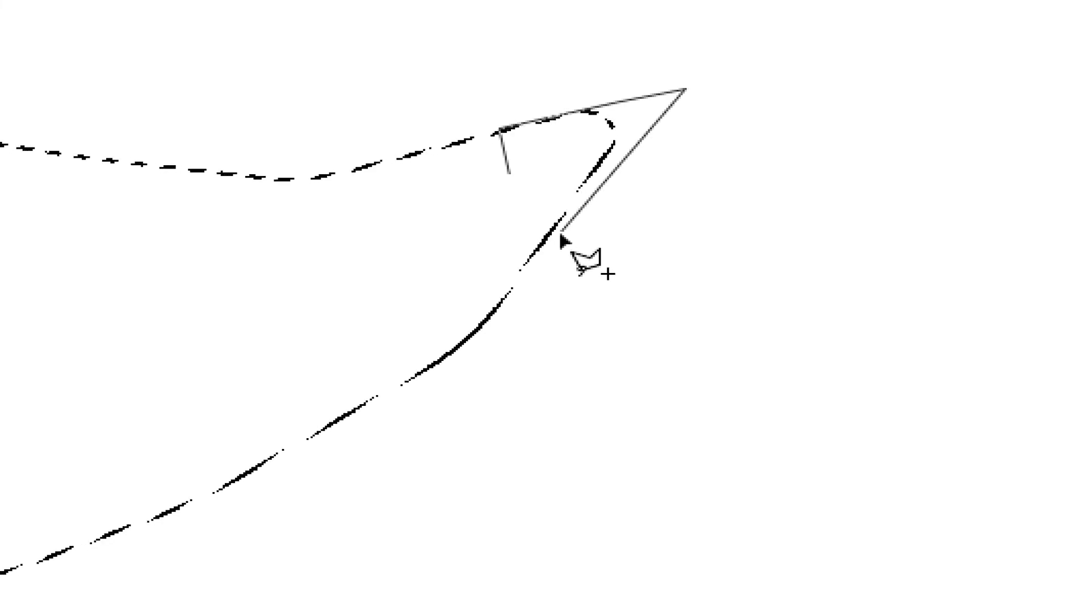
left_click(513, 295)
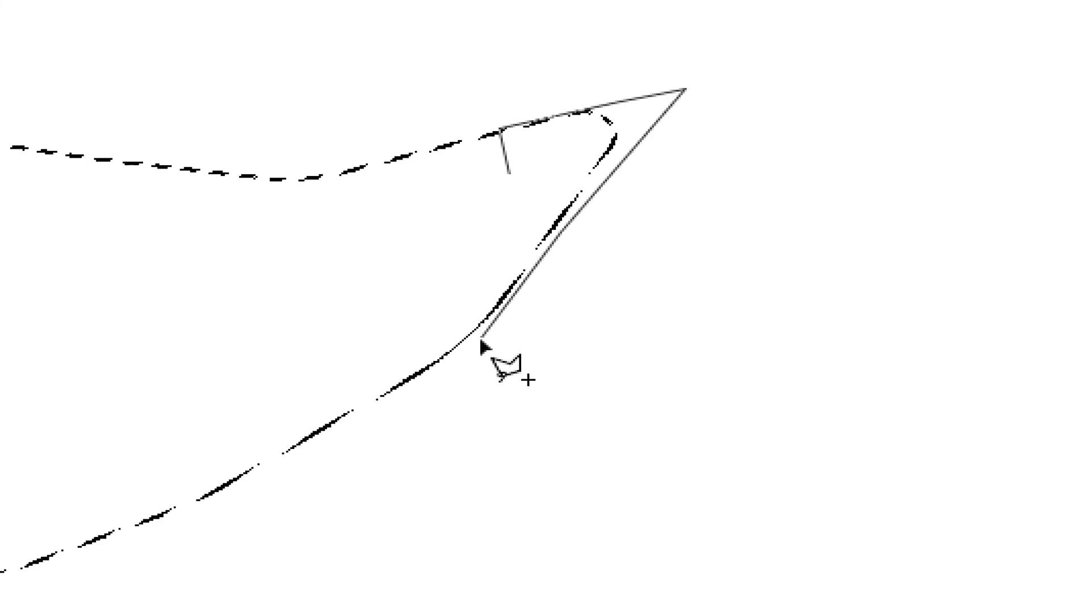
left_click(435, 316)
left_click(378, 192)
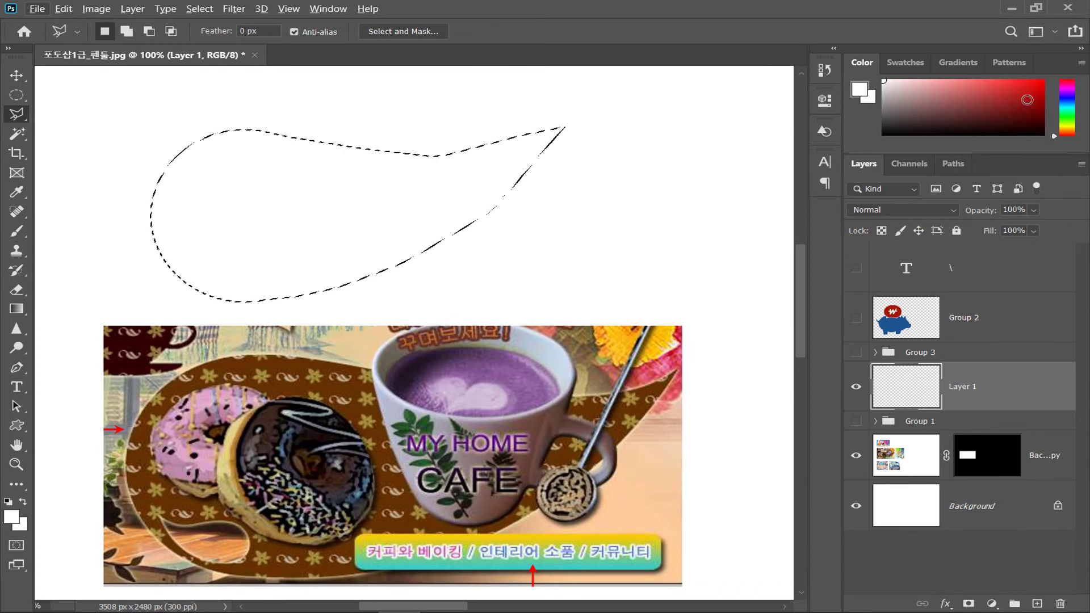
Set the foreground colour to a medium green, fill the selection on Layer 1 with it, and deselect.
left_click(1070, 114)
left_click(1001, 96)
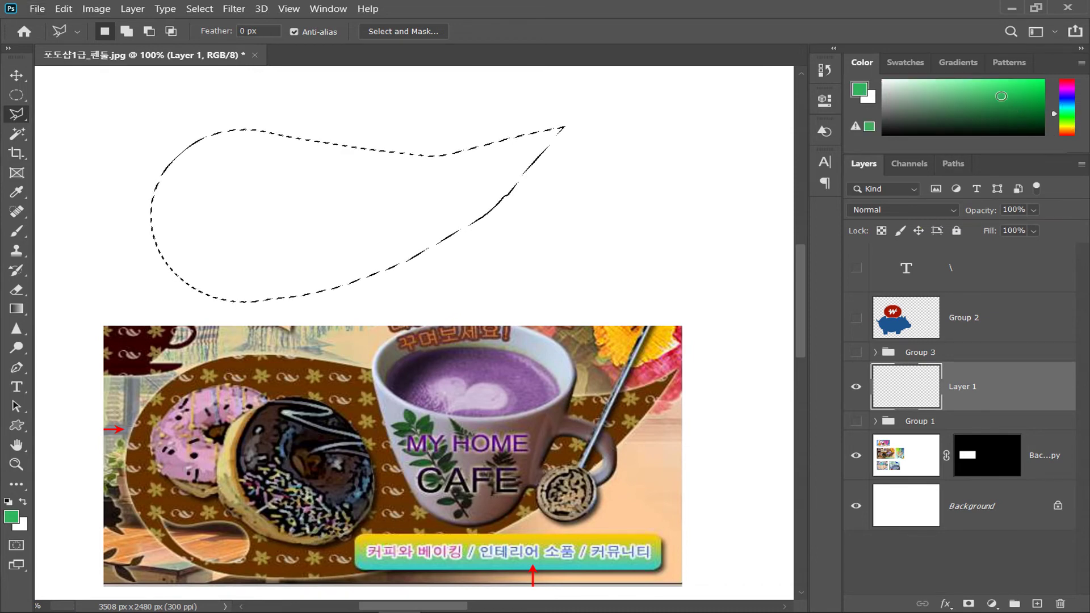
key("alt+BackSpace")
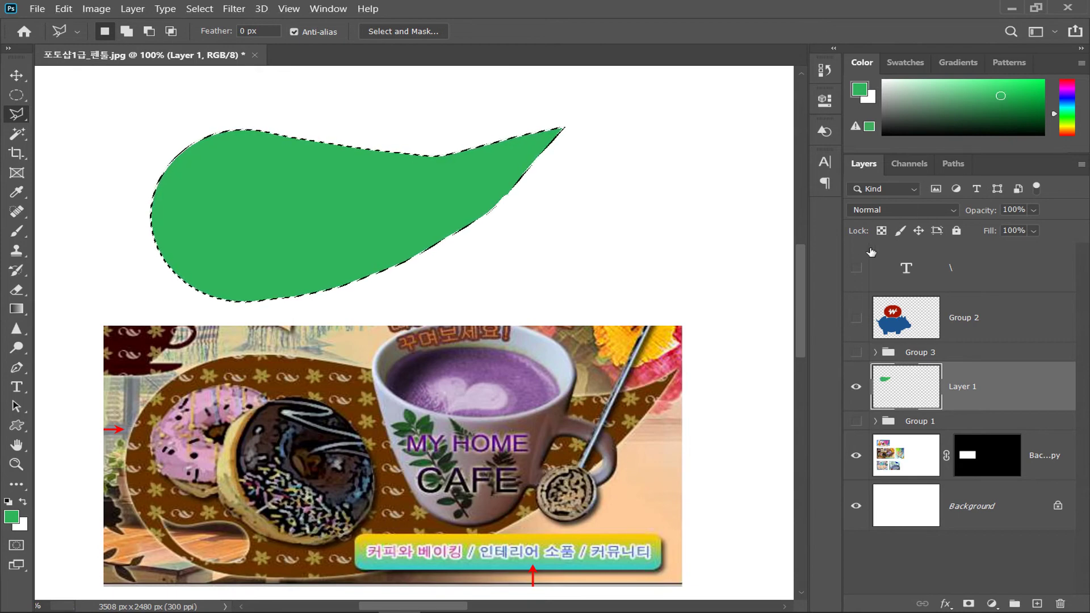
key("ctrl+d")
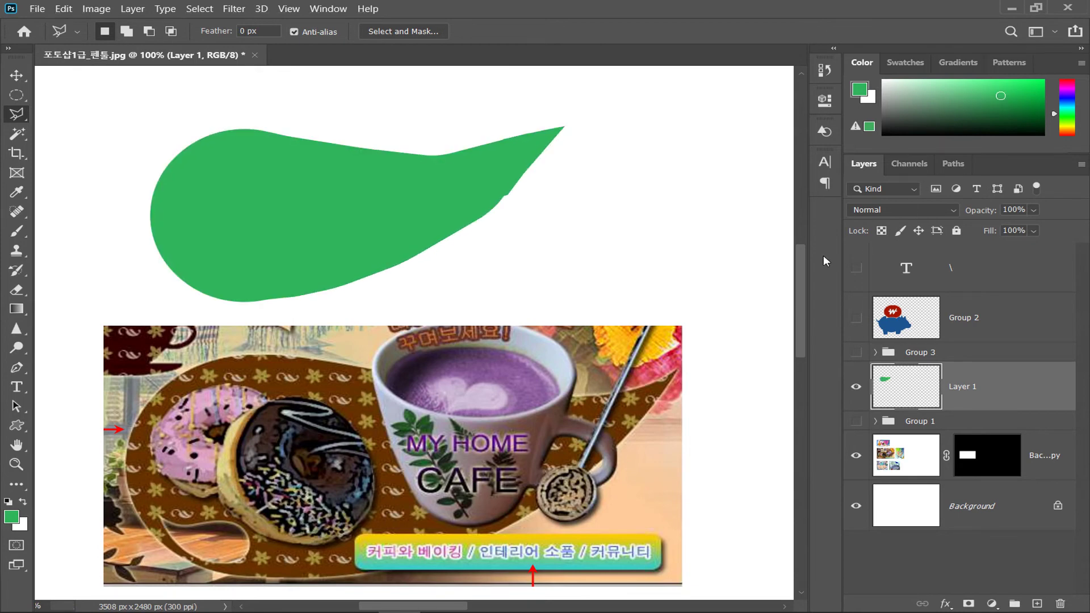
Trim the uneven lower edge near the green shape's pointed end by deleting a Polygonal Lasso selection, then deselect.
key("ctrl+plus")
key("ctrl+plus")
mouse_move(393, 185)
left_mouse_down()
mouse_move(349, 458)
mouse_move(316, 496)
left_mouse_up()
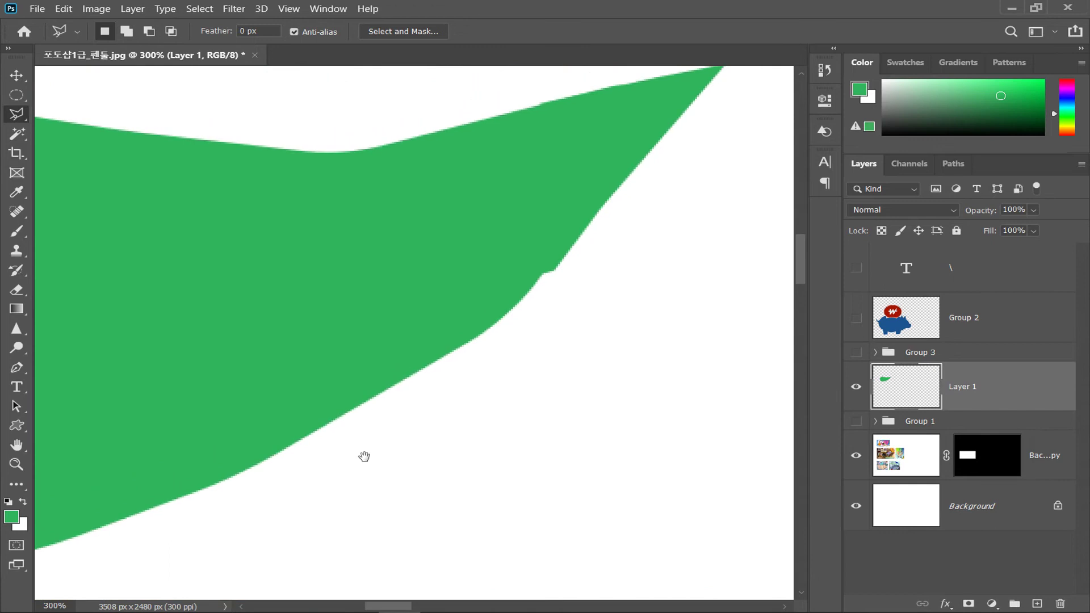
left_click(562, 230)
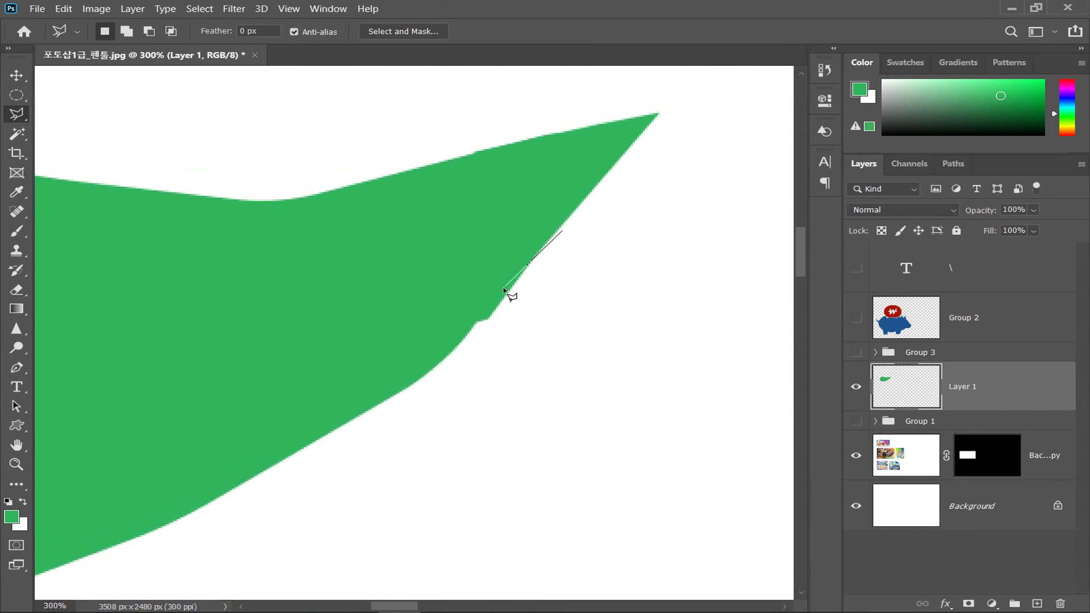
left_click(481, 315)
left_click(452, 345)
left_click(410, 381)
left_click(346, 423)
left_click(314, 448)
left_click(583, 377)
double_click(664, 298)
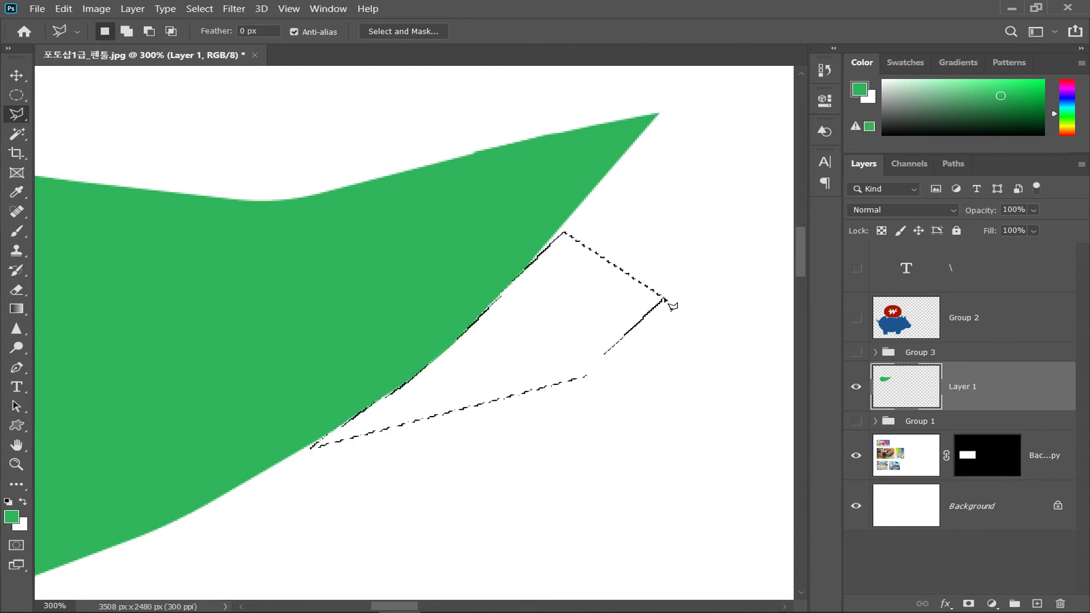
key("Delete")
key("ctrl+d")
Load the green shape on Layer 1 as a selection, hide the layer, and convert the selection into a work path.
mouse_move(321, 199)
left_mouse_down()
mouse_move(425, 222)
mouse_move(441, 202)
left_mouse_up()
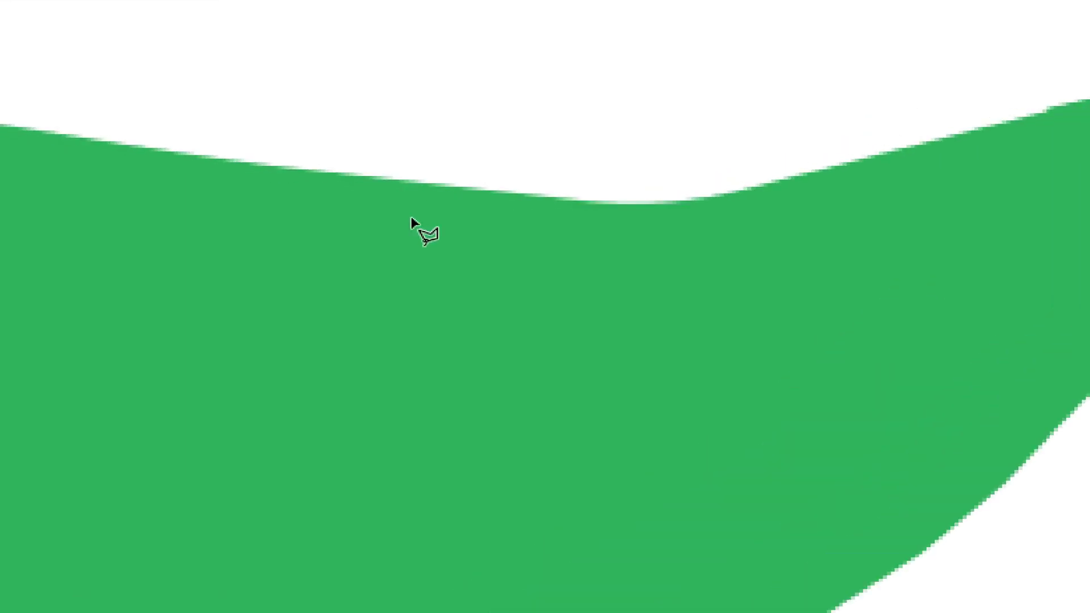
key("ctrl+minus")
key("ctrl+minus")
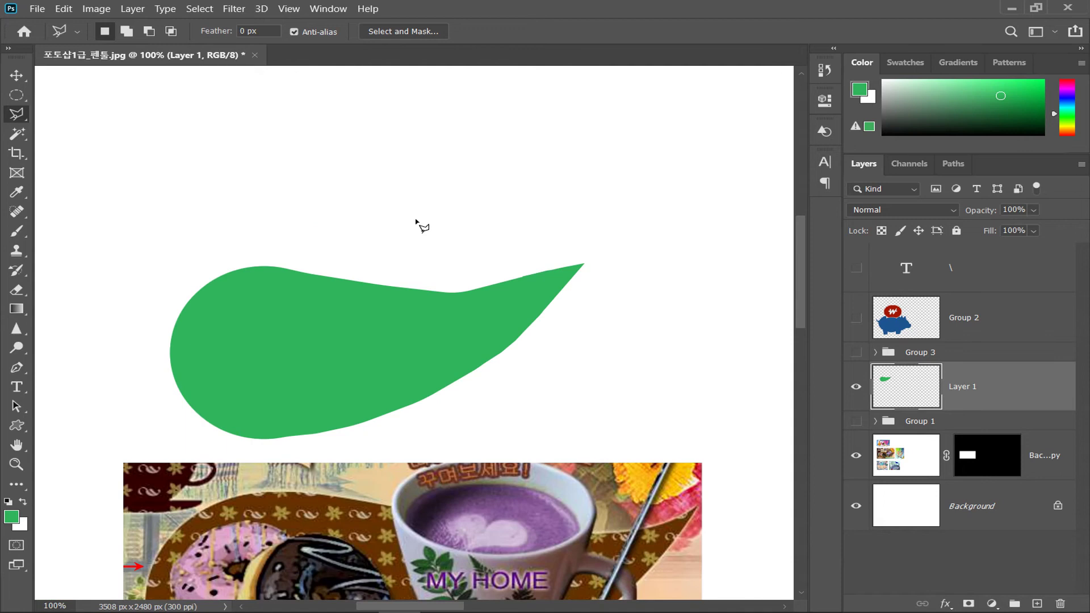
left_click(907, 392, "ctrl")
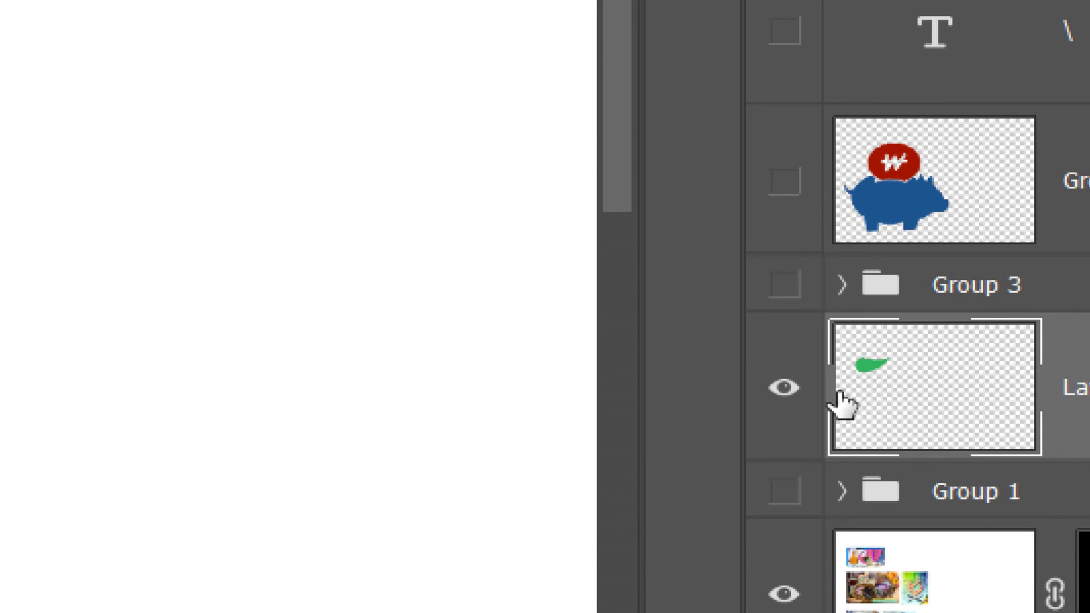
left_click(787, 390)
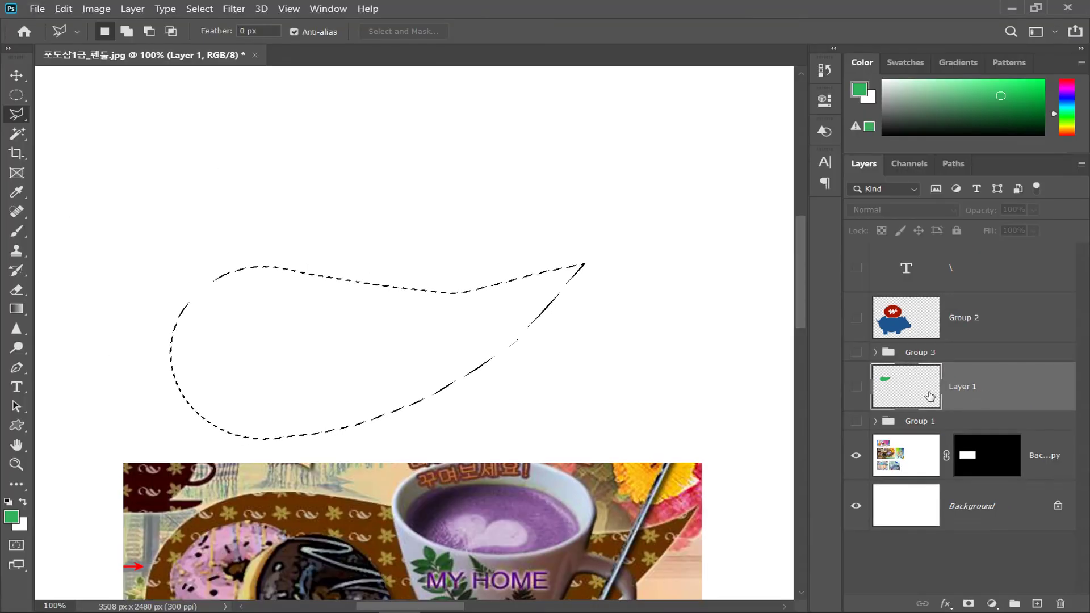
left_click(952, 164)
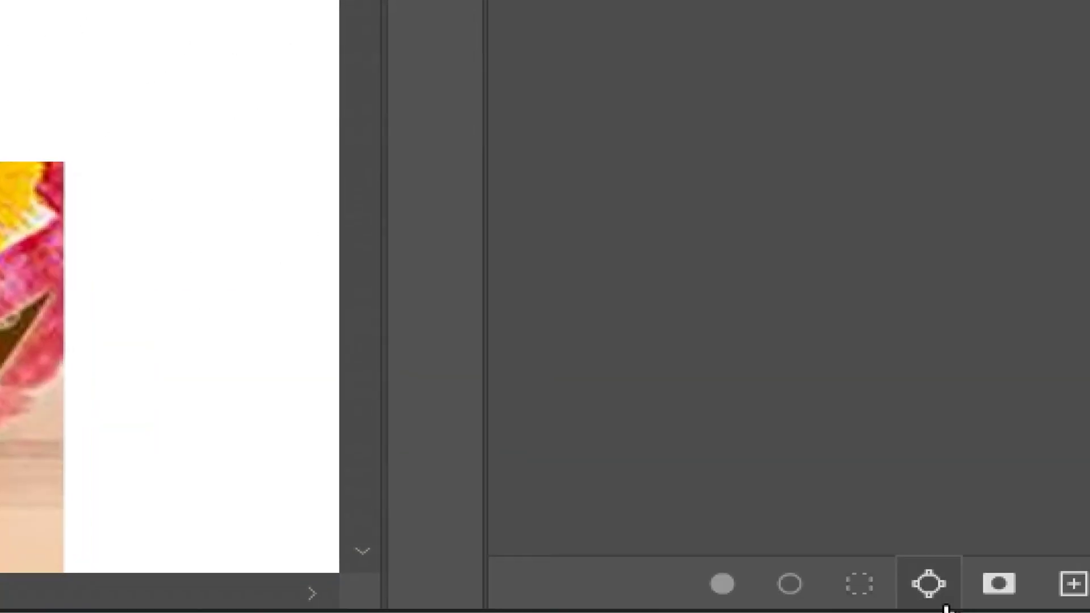
left_click(931, 584)
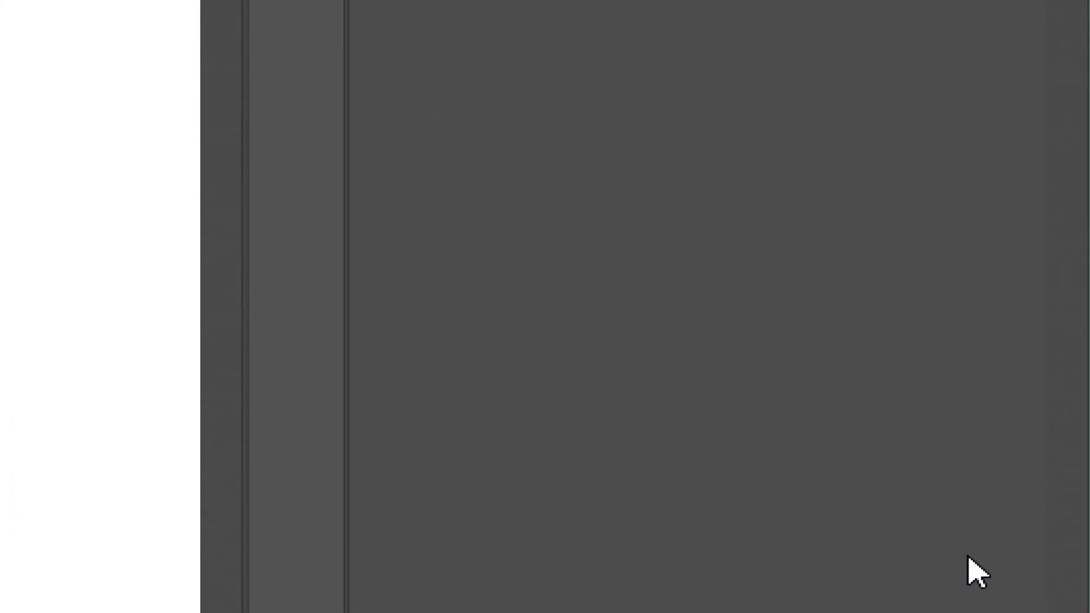
left_click(789, 585)
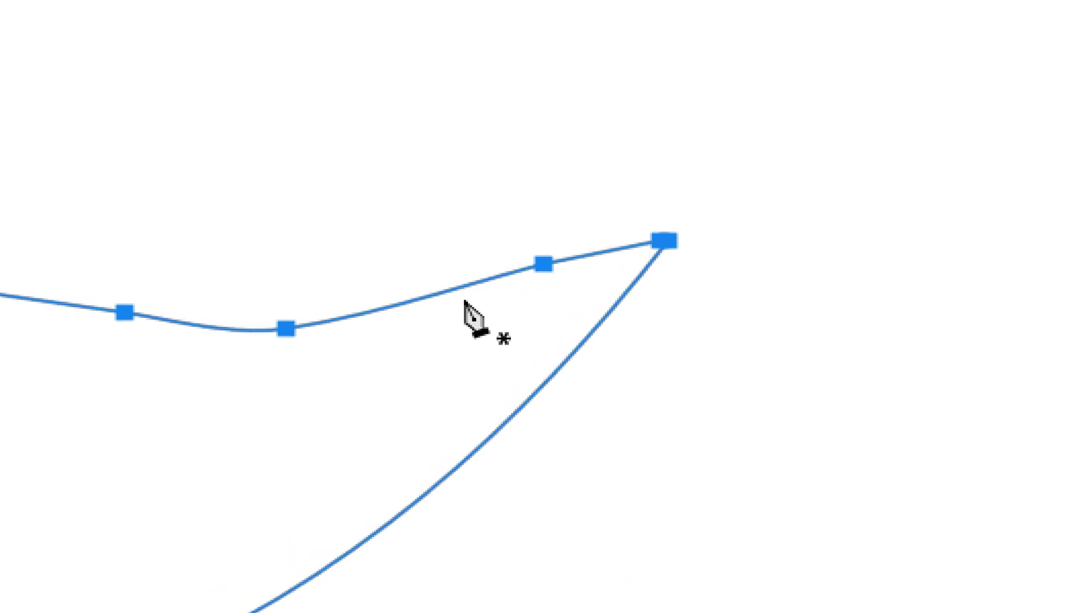
Smooth the path's upper dip by adjusting its direction handle and removing the extra anchor point before the tip.
left_click(292, 333)
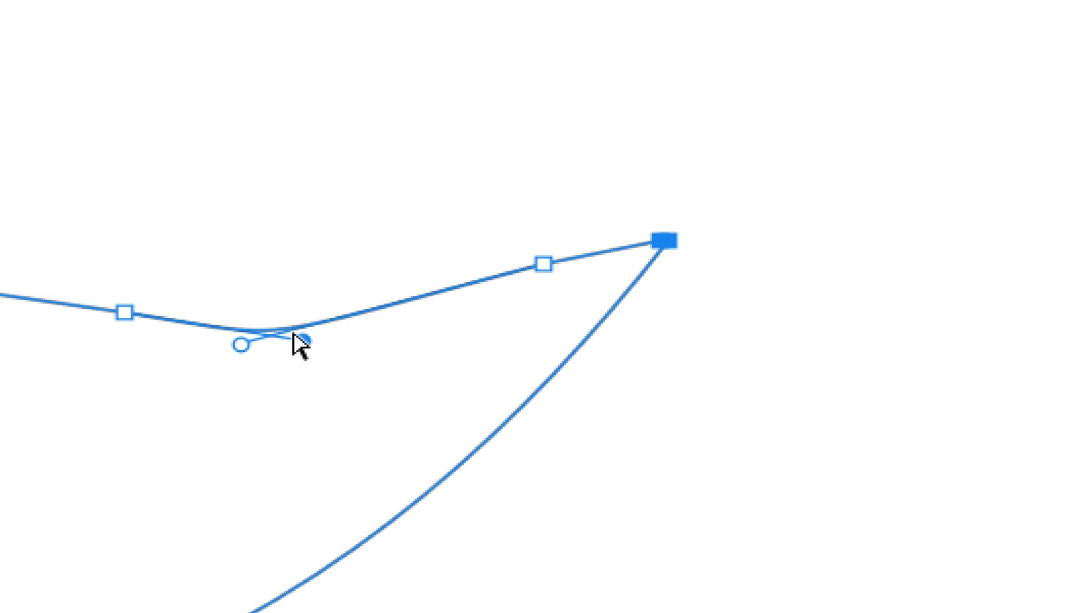
left_click(248, 345, "ctrl")
left_click_drag(248, 345, 322, 323)
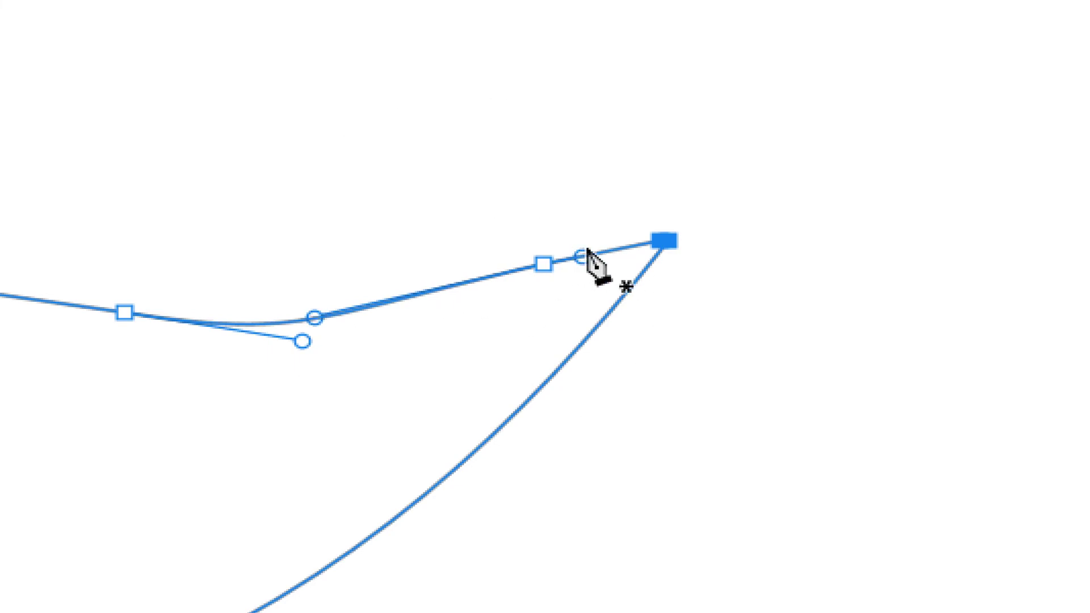
key("a")
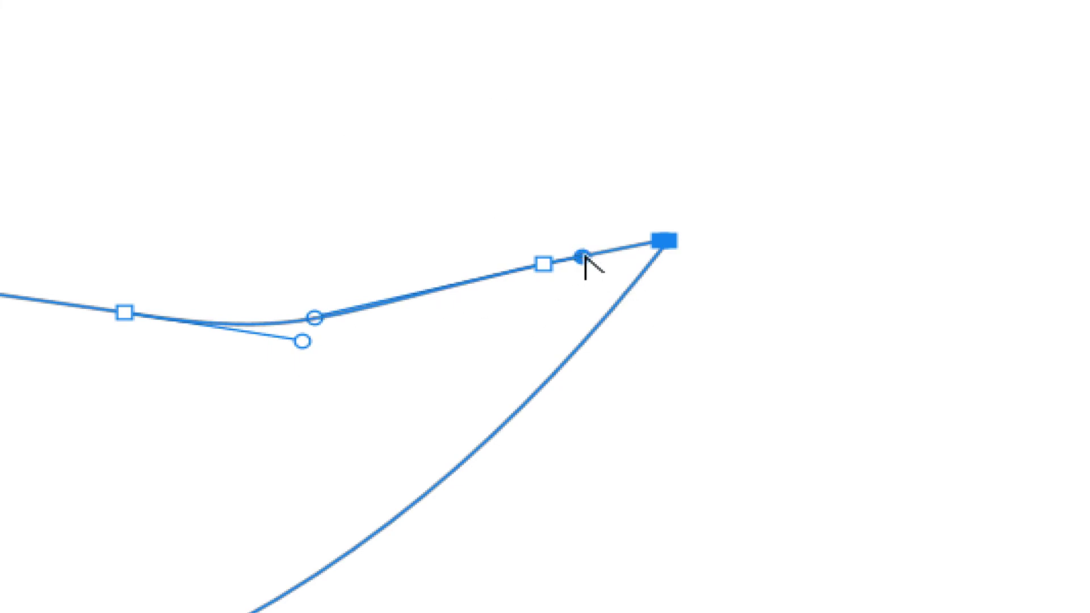
key("p")
left_click(541, 264)
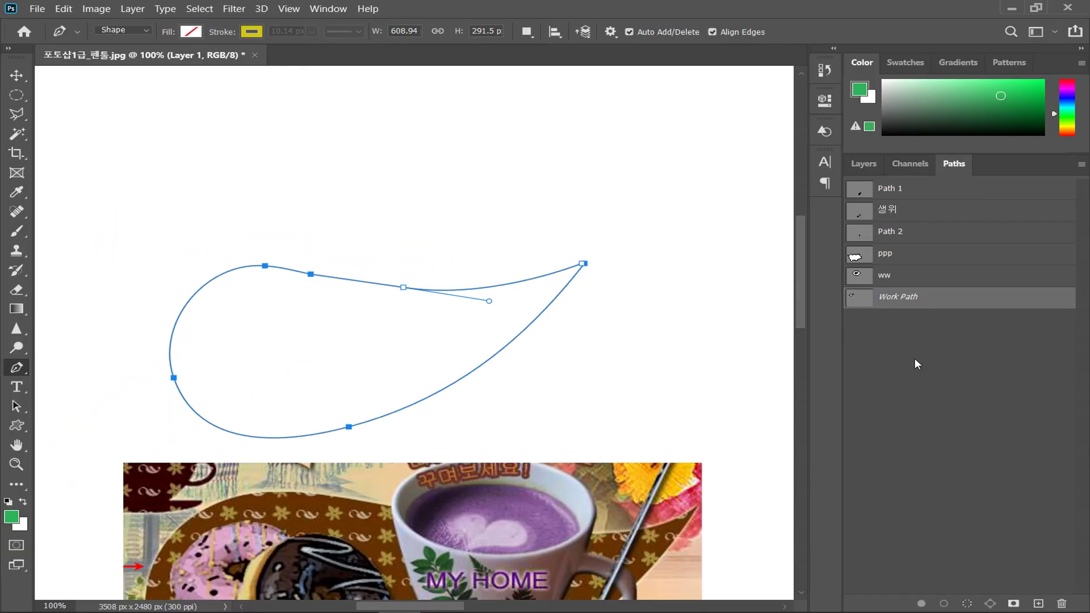
left_click(912, 358)
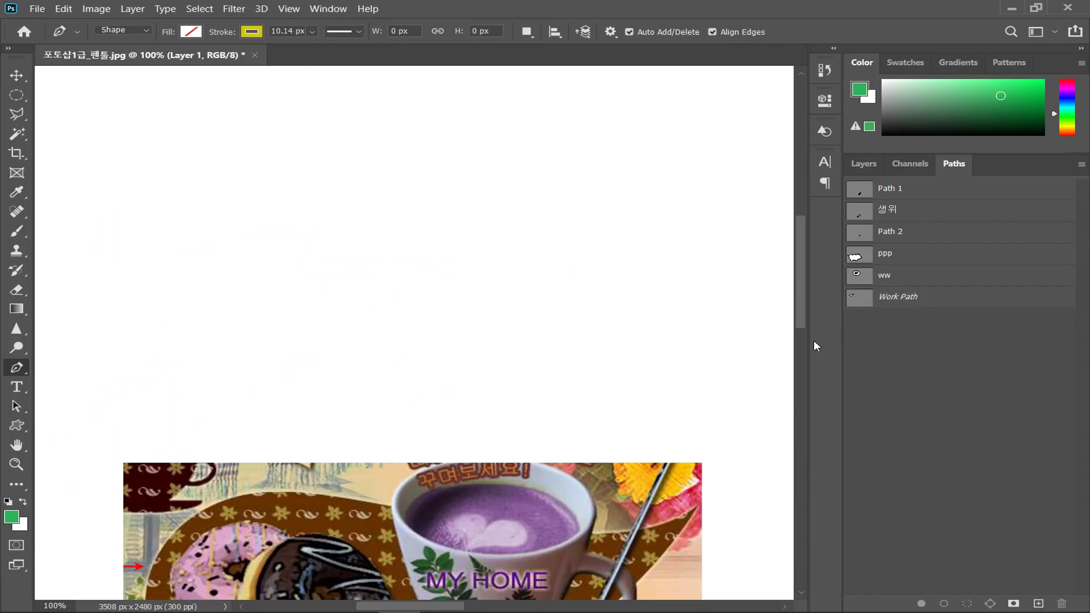
left_click(590, 214)
left_click(530, 324)
left_click(637, 335)
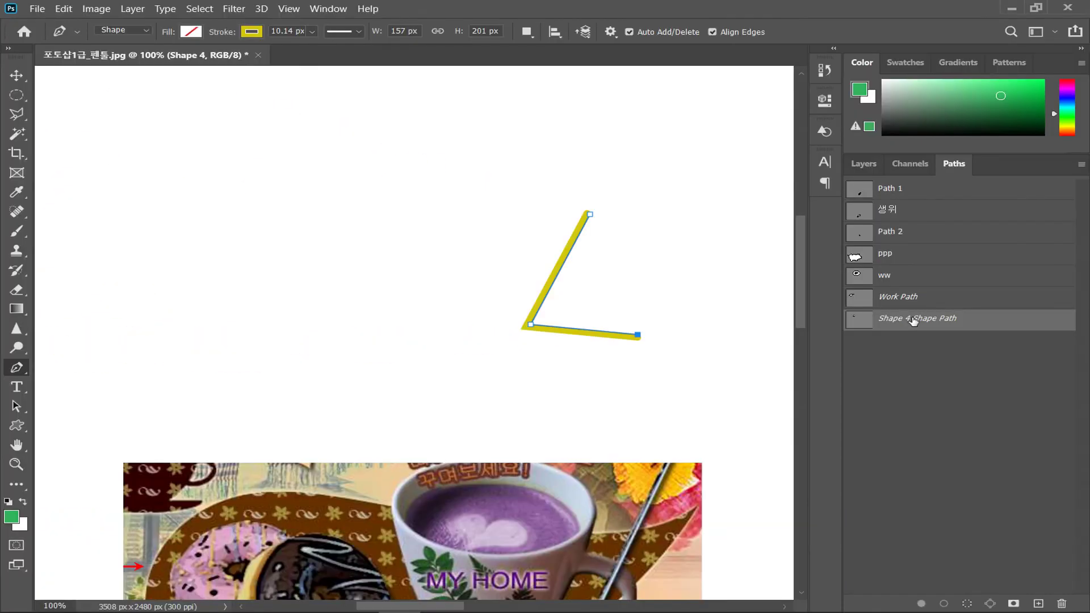
left_click(901, 359)
key("ctrl+z")
key("ctrl+z")
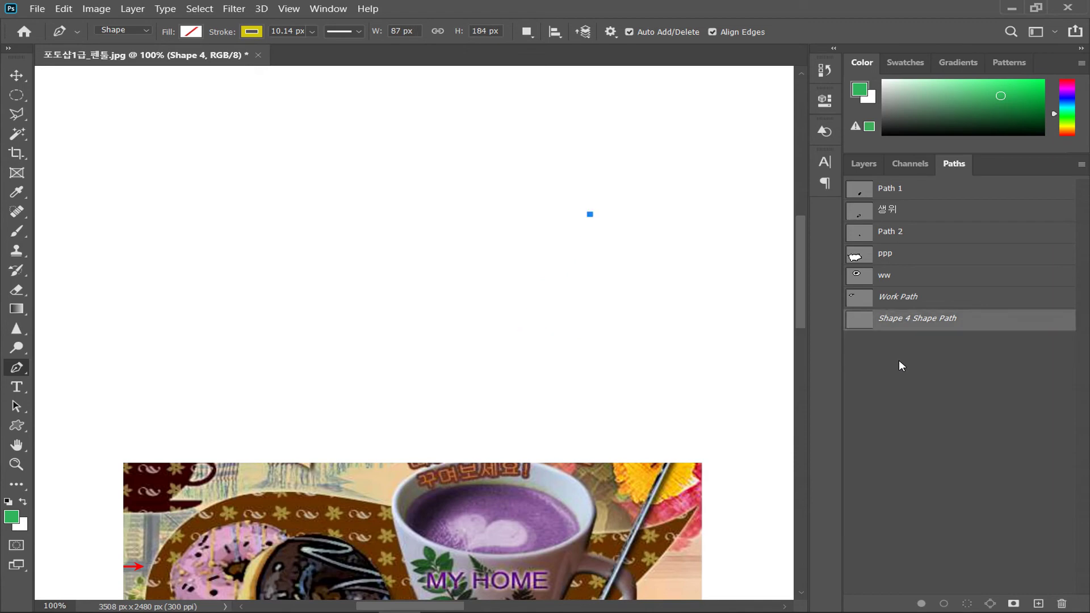
key("ctrl+z")
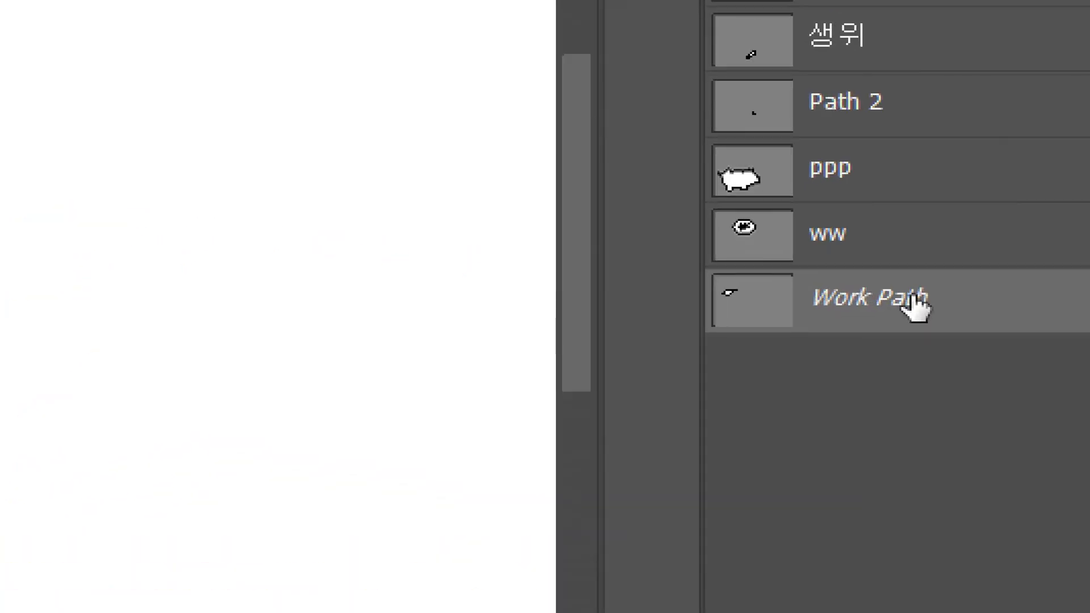
Save the work path as Path 3.
double_click(914, 301)
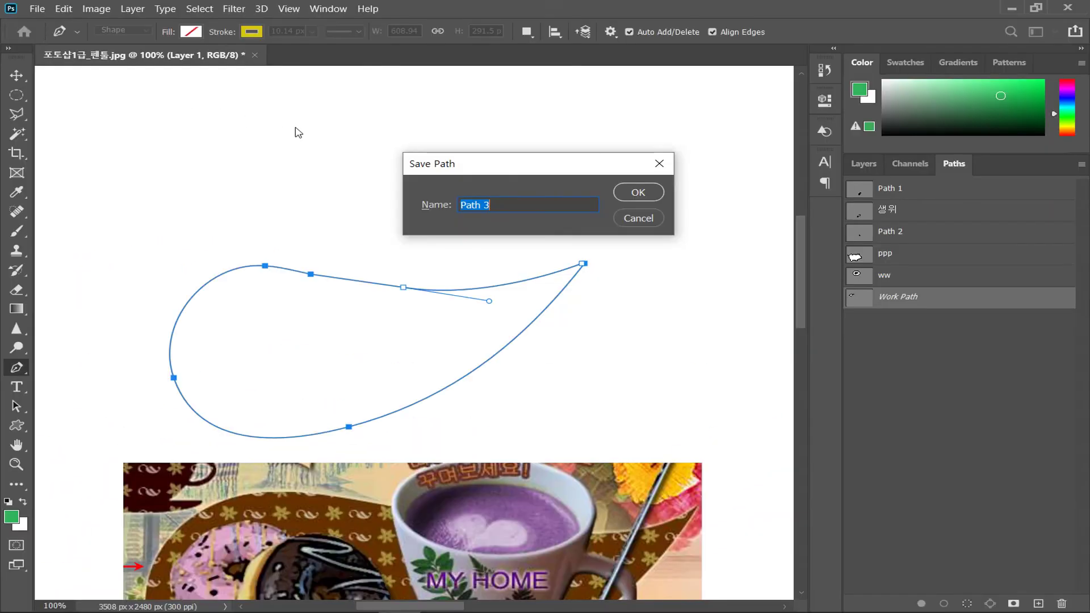
left_click(654, 196)
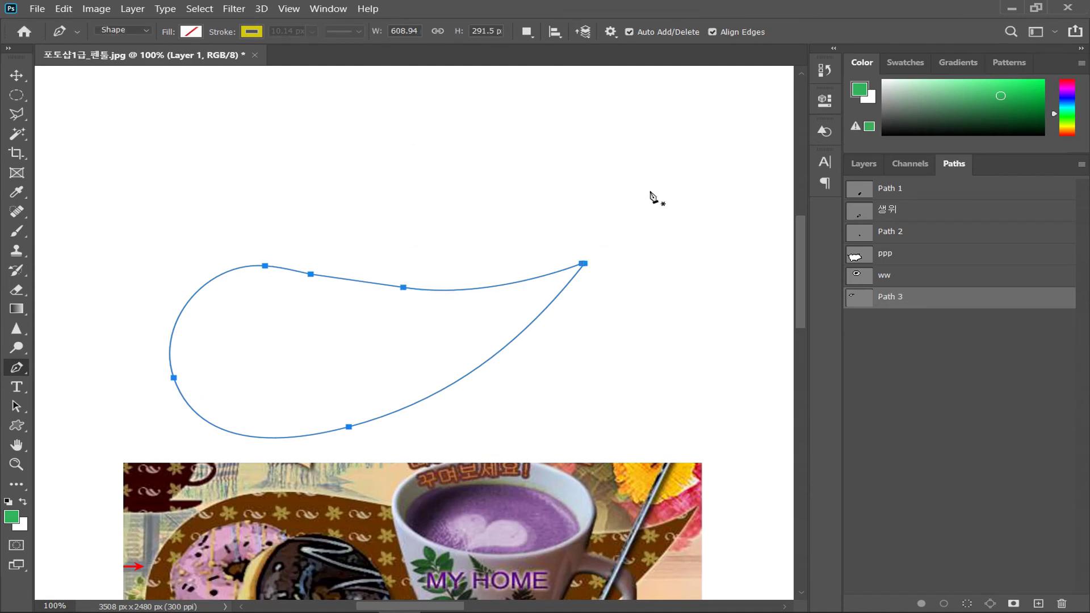
scroll(653, 198, "down", 3)
scroll(652, 198, "left", 2)
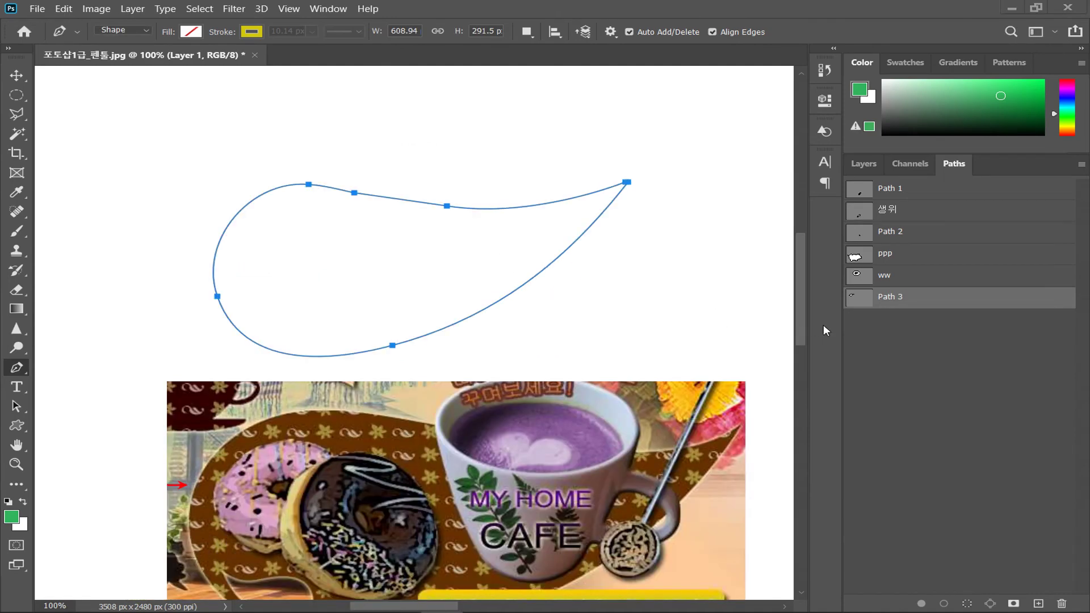
Create a new empty layer above Layer 1 and deselect Path 3.
left_click(865, 165)
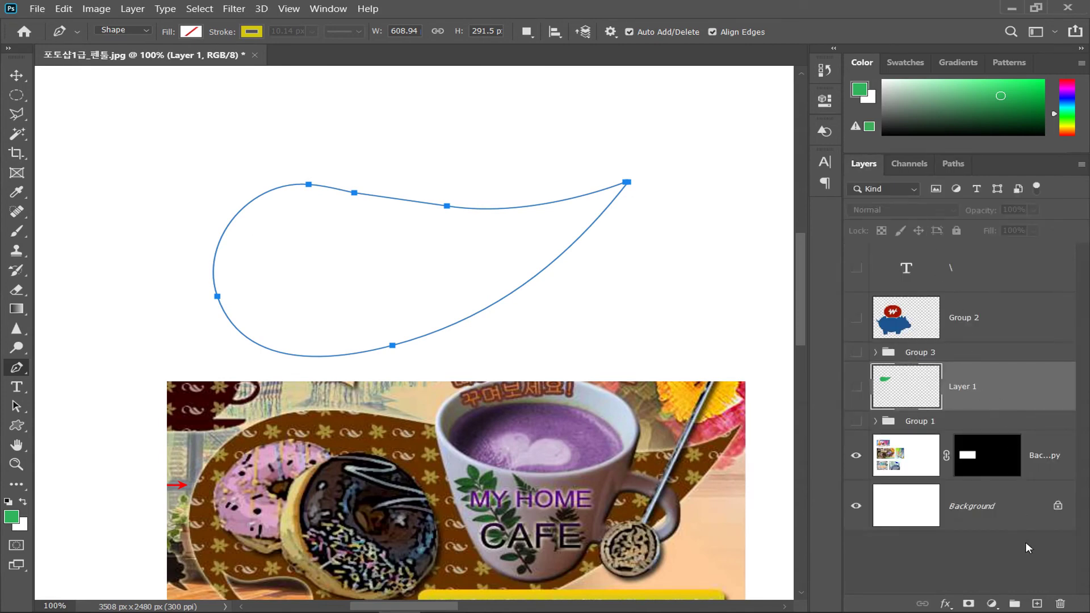
left_click(1036, 603)
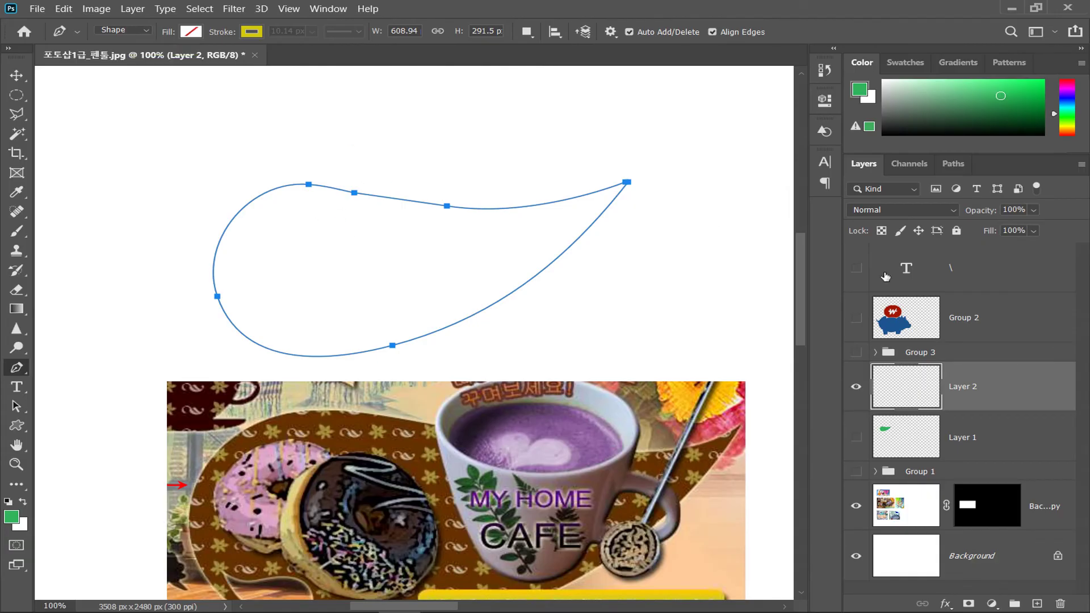
left_click(954, 164)
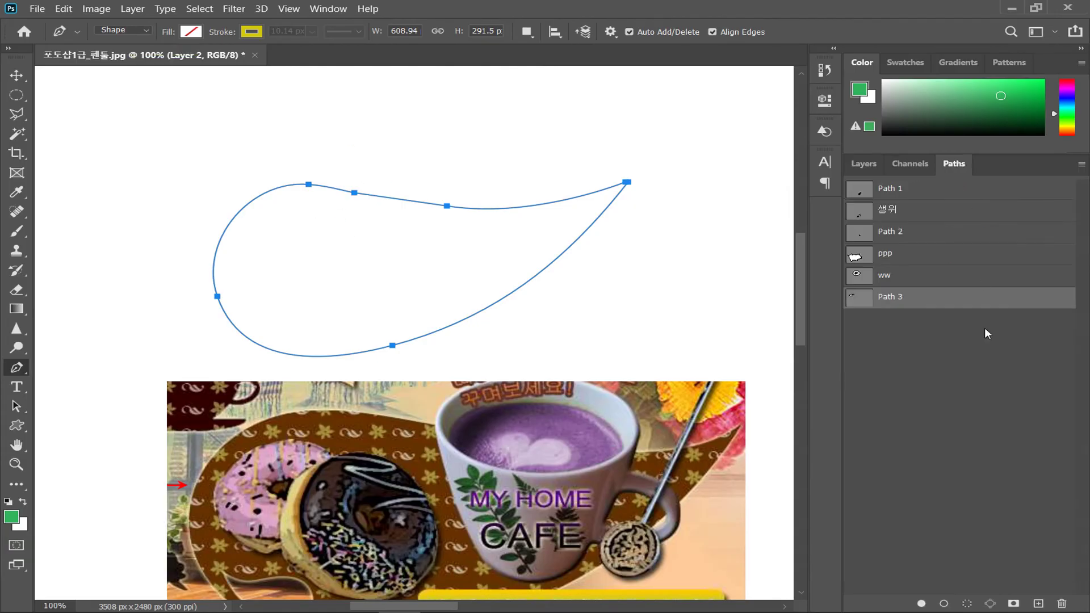
left_click(948, 383)
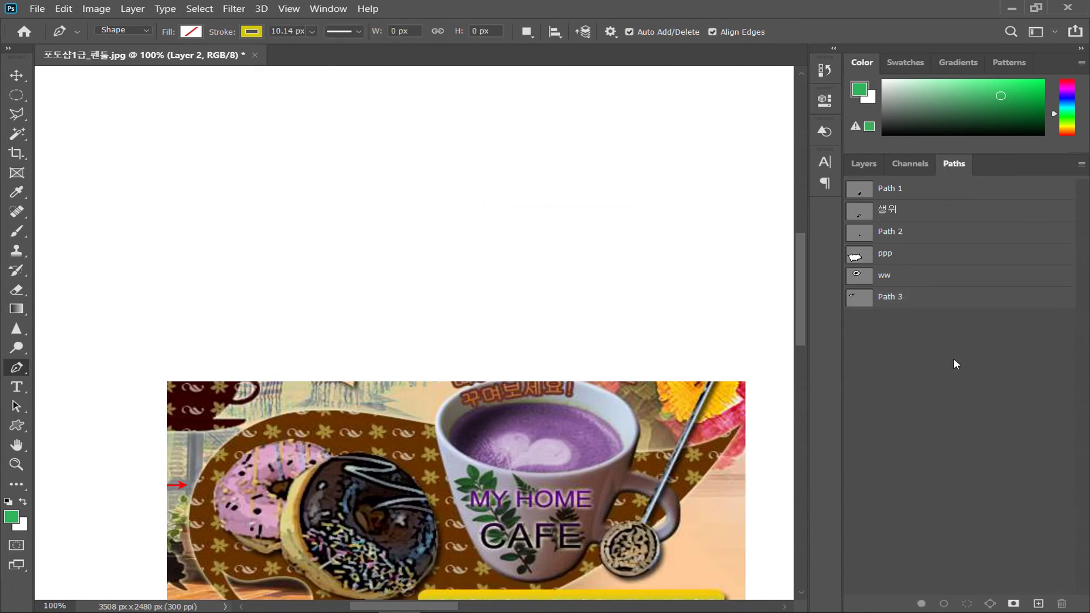
left_click(864, 164)
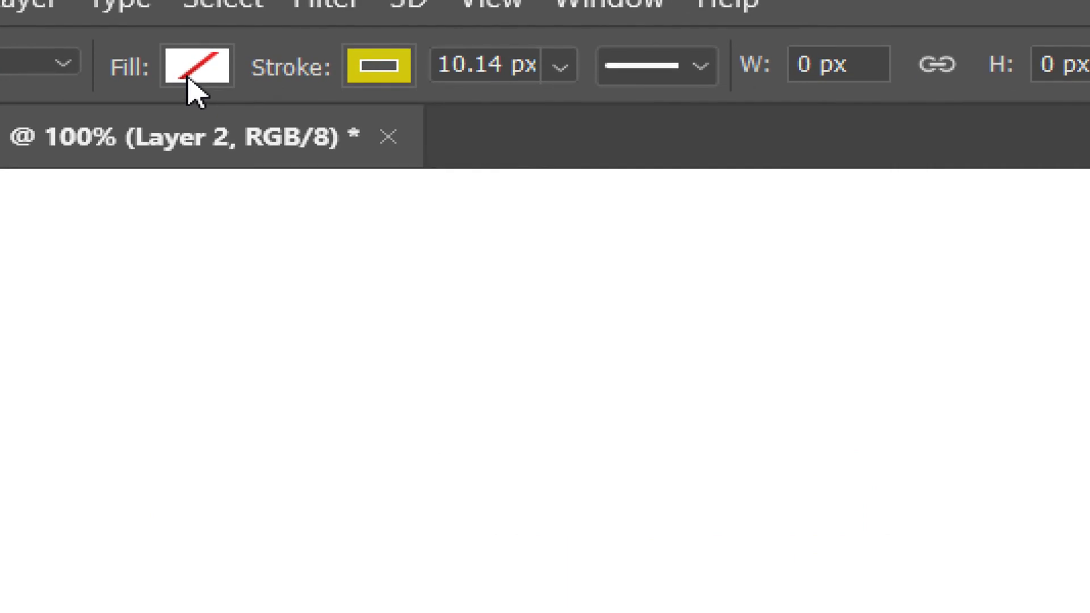
Set the Pen tool's shape fill to dark purple and its stroke to none.
left_click(188, 34)
left_click(197, 312)
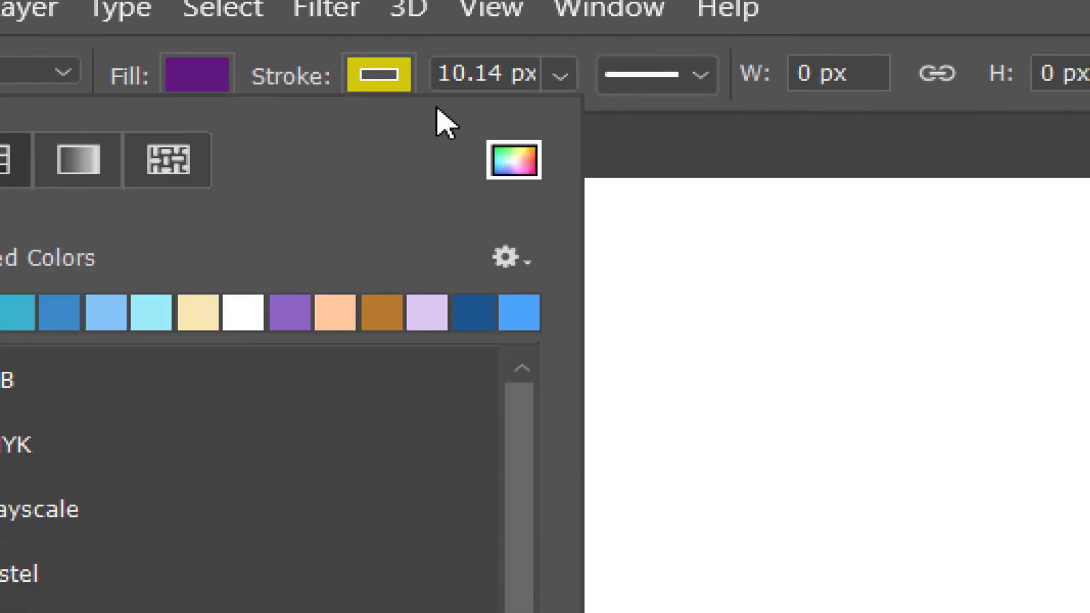
left_click(403, 82)
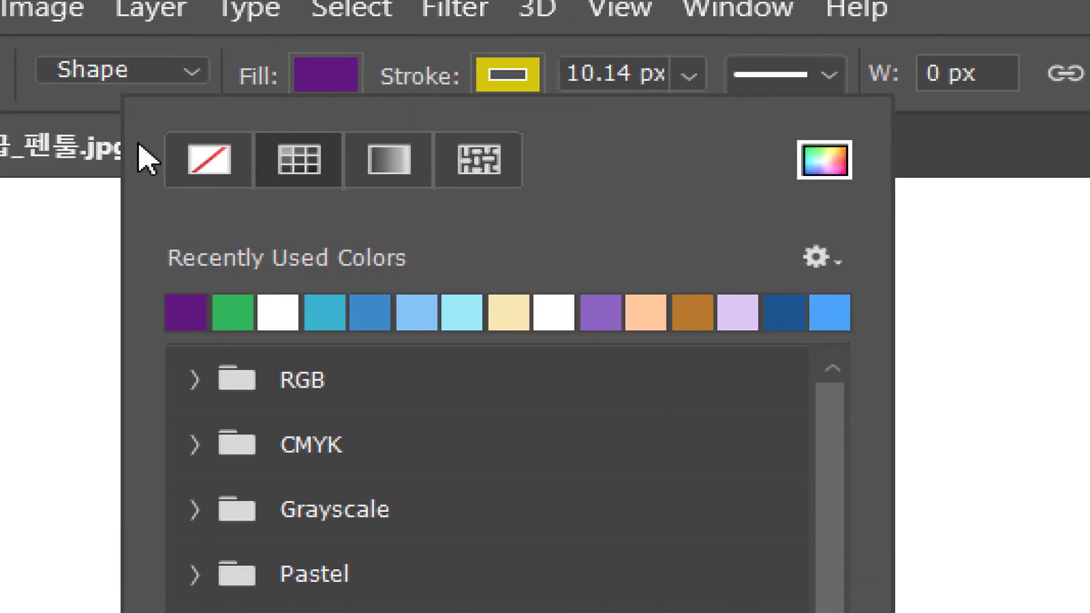
left_click(190, 168)
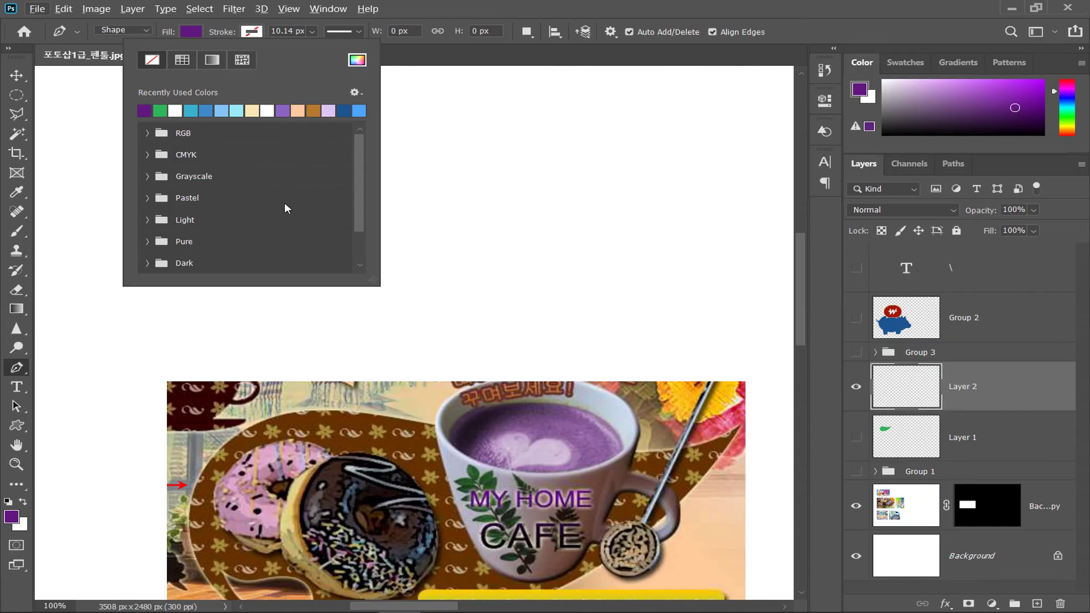
left_click(507, 16)
Draw a purple triangle shape about 124 by 174 px above the café reference with the Pen tool.
left_click(285, 162)
left_click(221, 237)
left_click(306, 265)
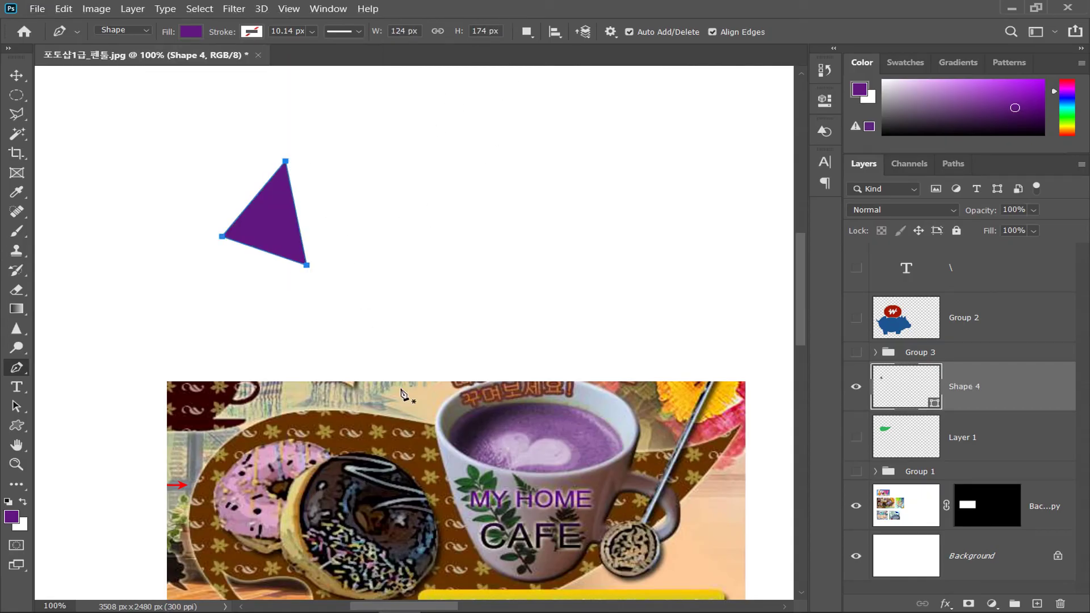
Display Path 3 and select its curved outline together with the purple triangle's path.
scroll(401, 392, "down", 5)
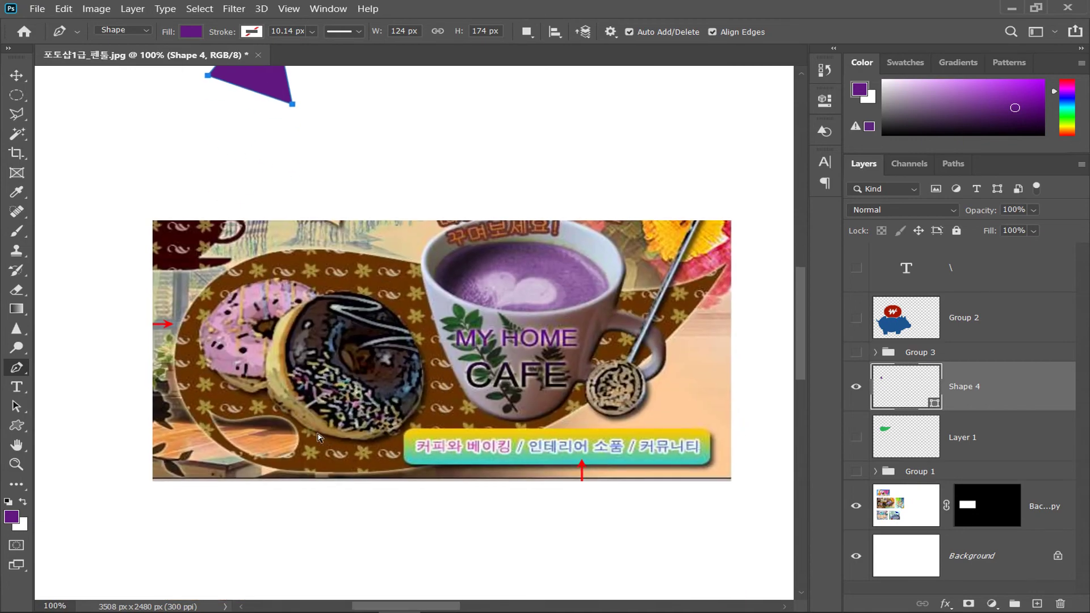
scroll(318, 437, "up", 3)
left_click_drag(382, 414, 595, 263)
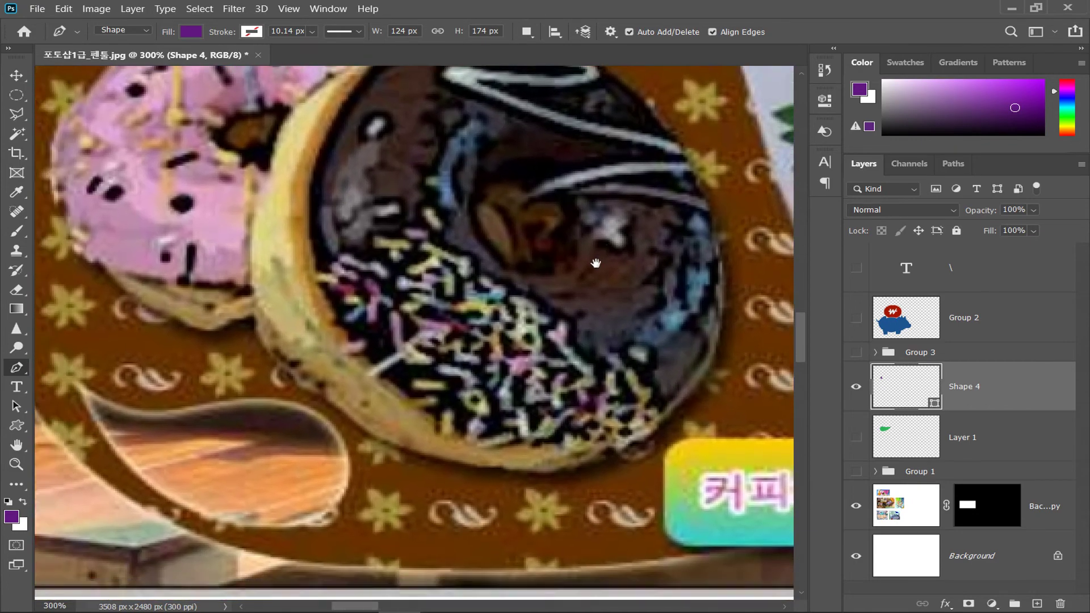
scroll(624, 268, "down", 5)
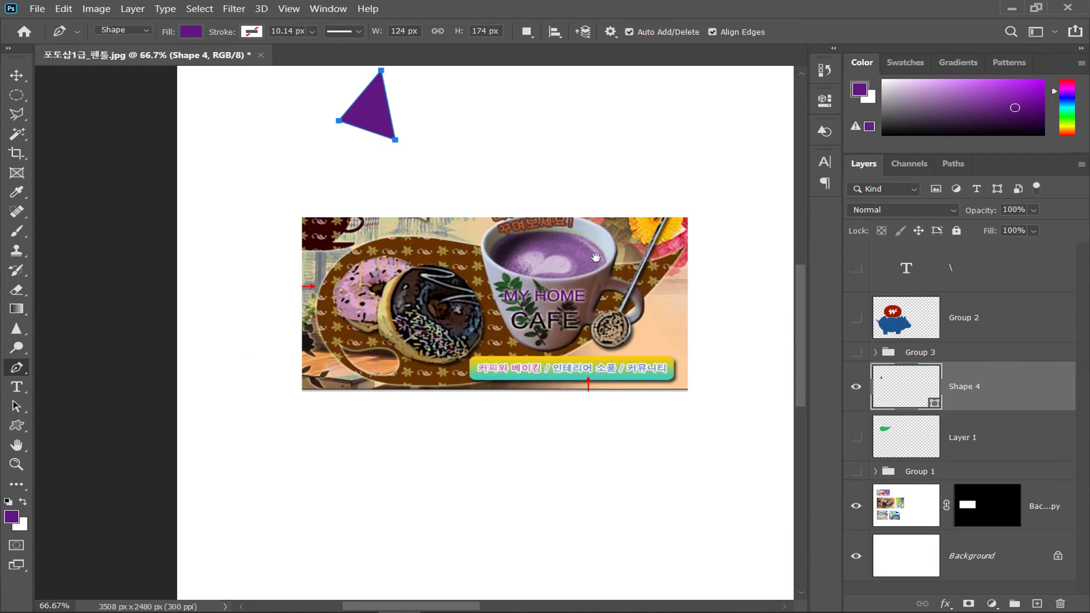
left_click_drag(596, 257, 492, 357)
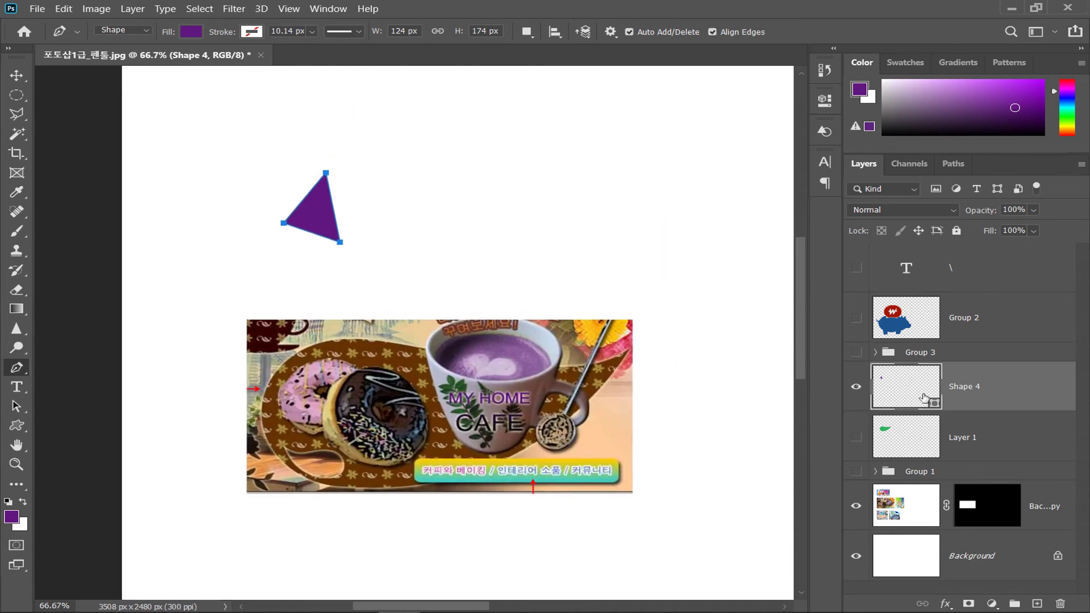
left_click(953, 166)
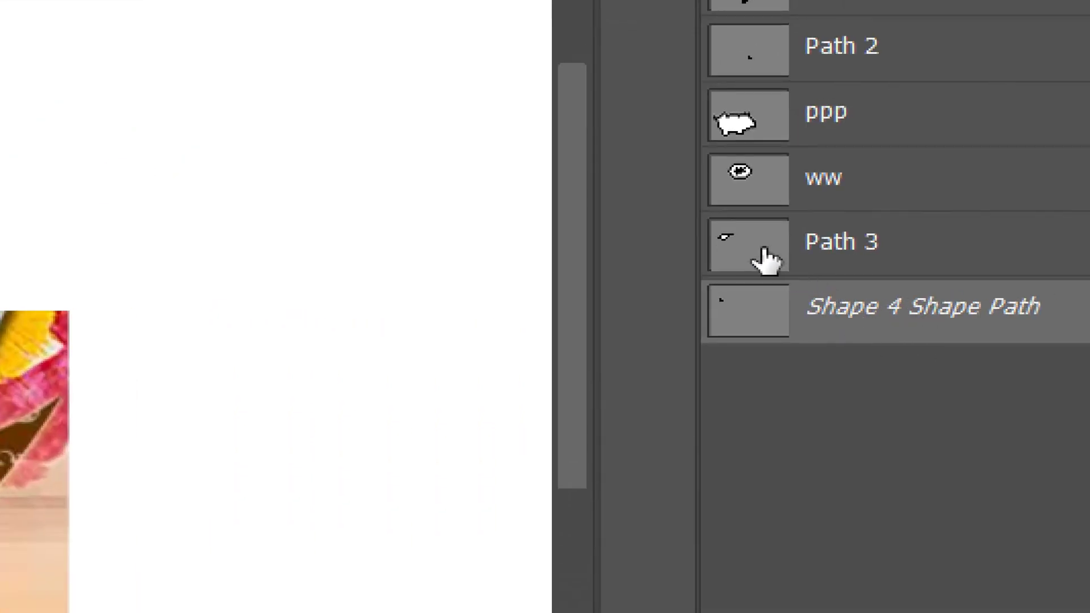
left_click(751, 252)
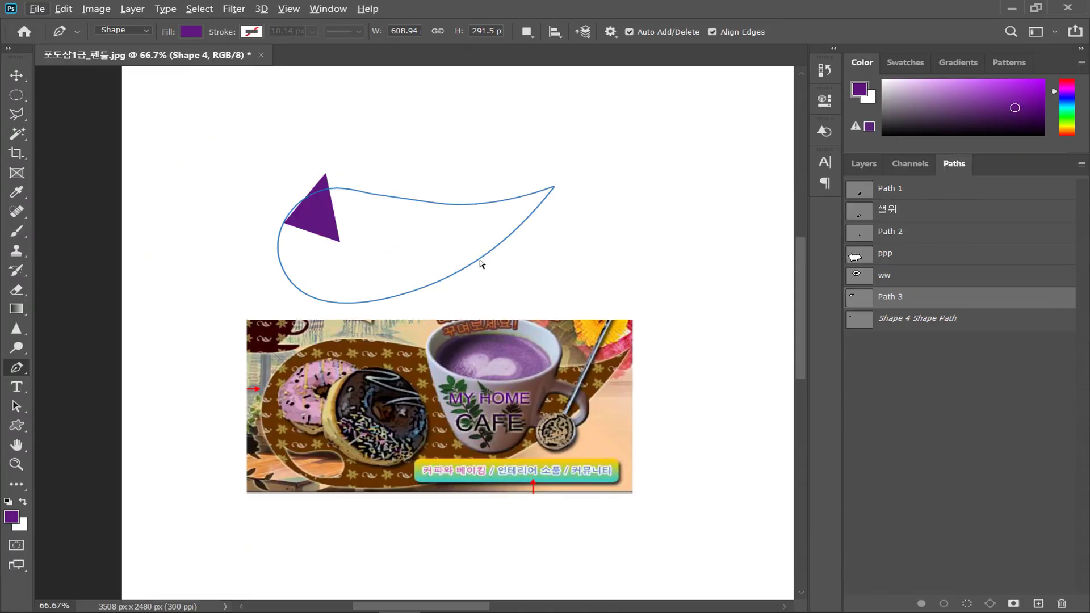
left_click_drag(232, 161, 630, 339)
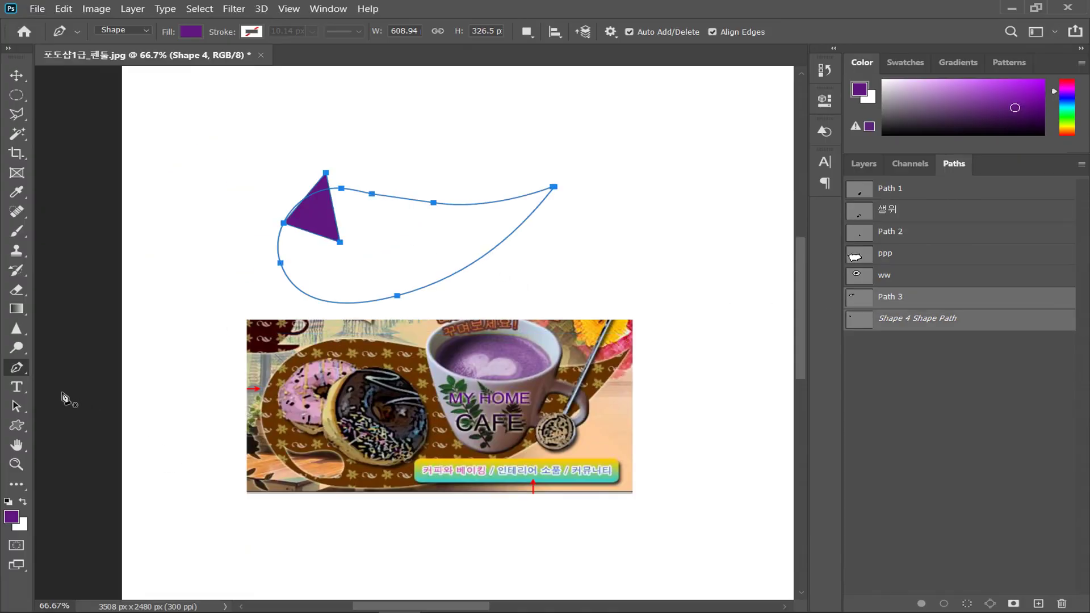
left_click(16, 406)
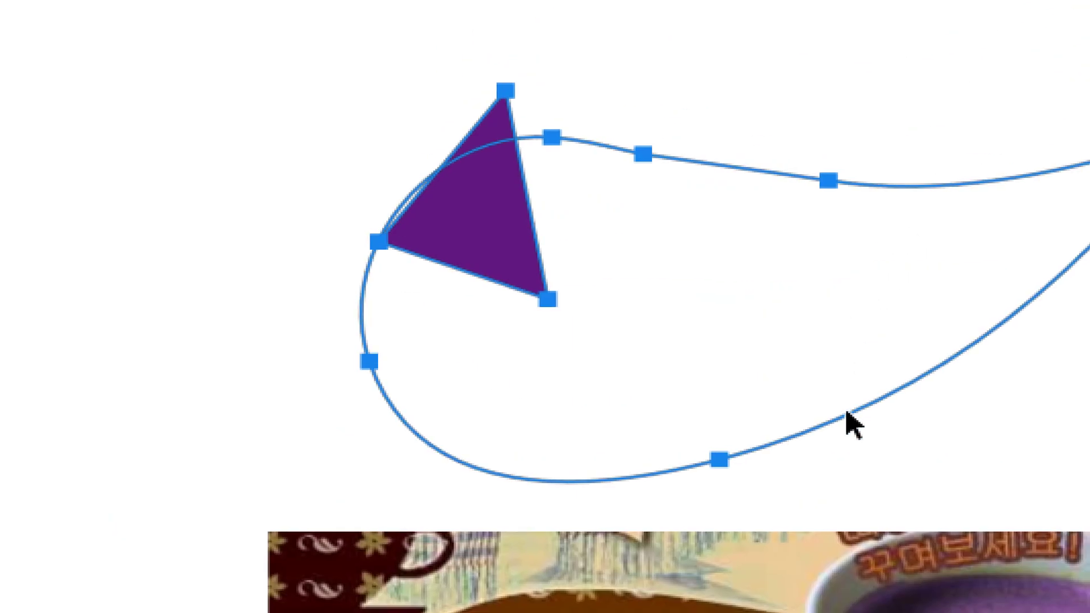
Shift the two selected paths slightly, then move the triangle left so it clears the curved outline.
left_click_drag(845, 409, 866, 384)
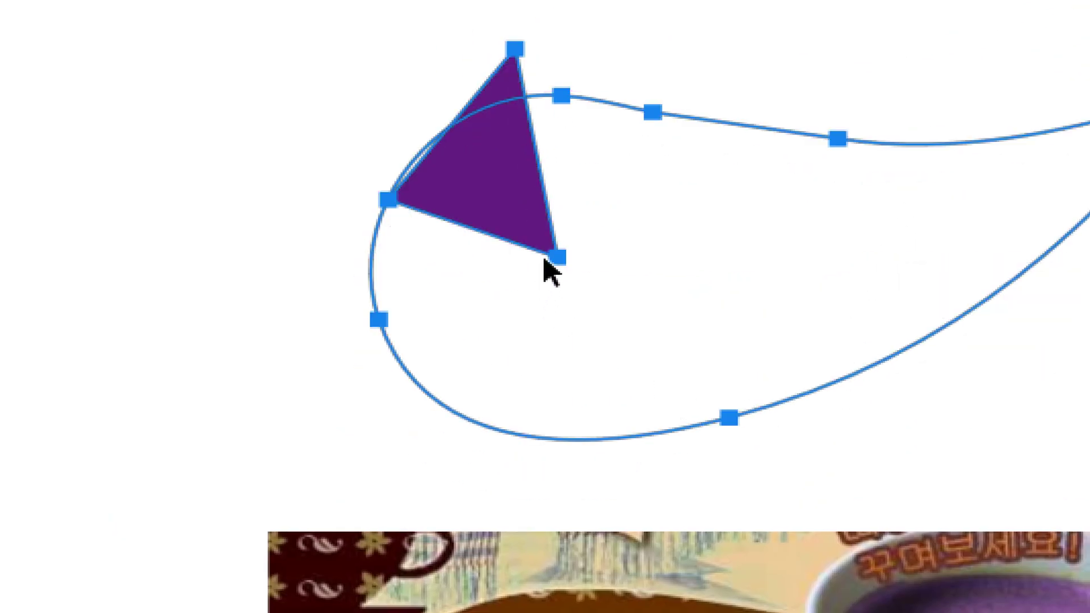
left_click(519, 43)
left_click_drag(517, 130, 127, 134)
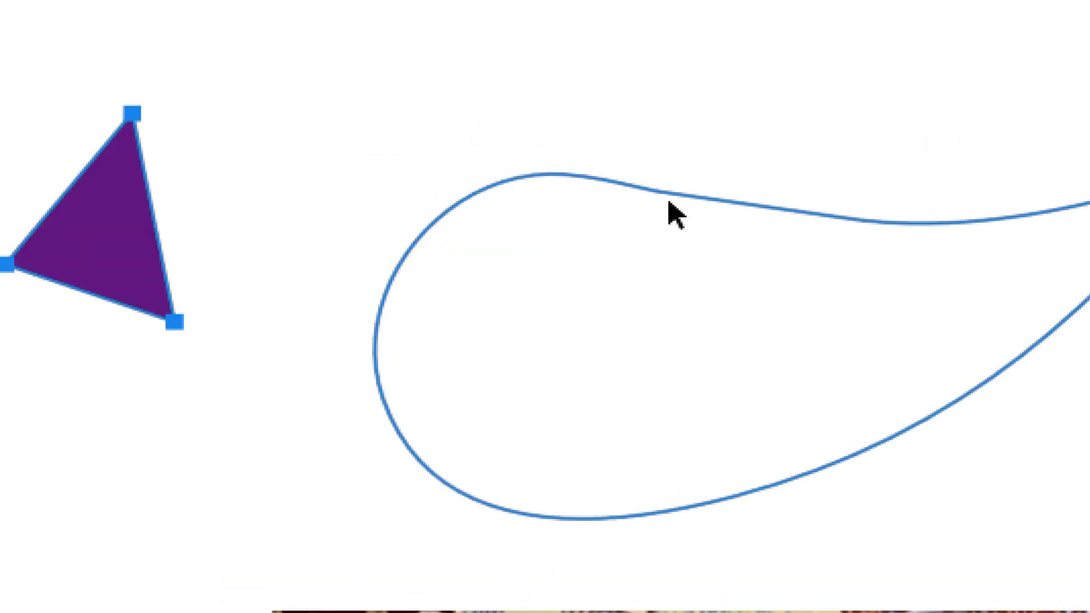
Copy Path 3's curved outline, deselect the path, and return to the Shape 4 layer.
left_click(675, 192)
key("alt")
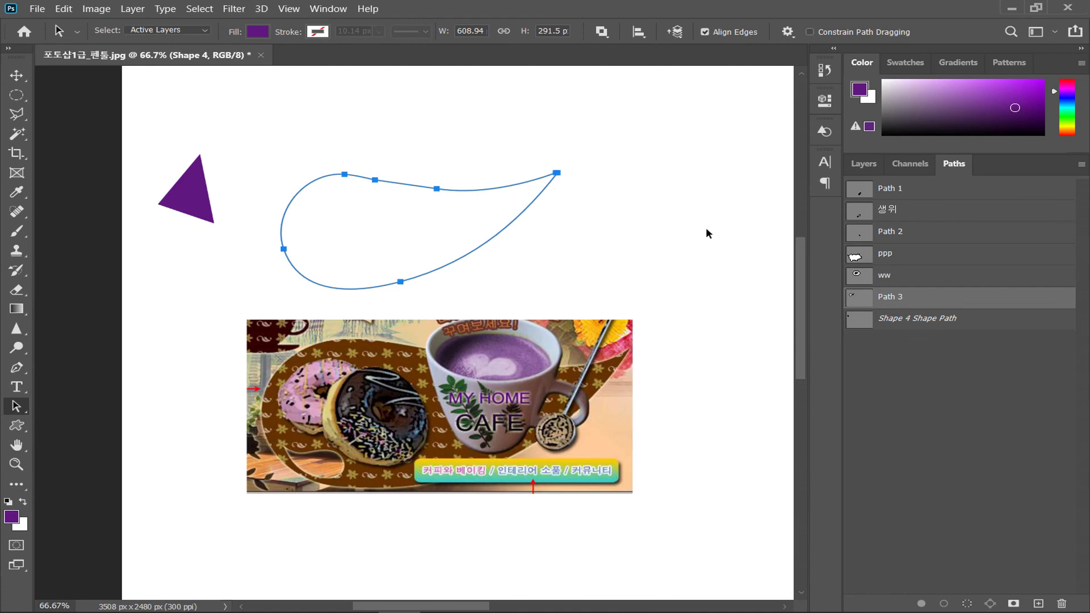
key("alt")
left_click(935, 404)
left_click(864, 165)
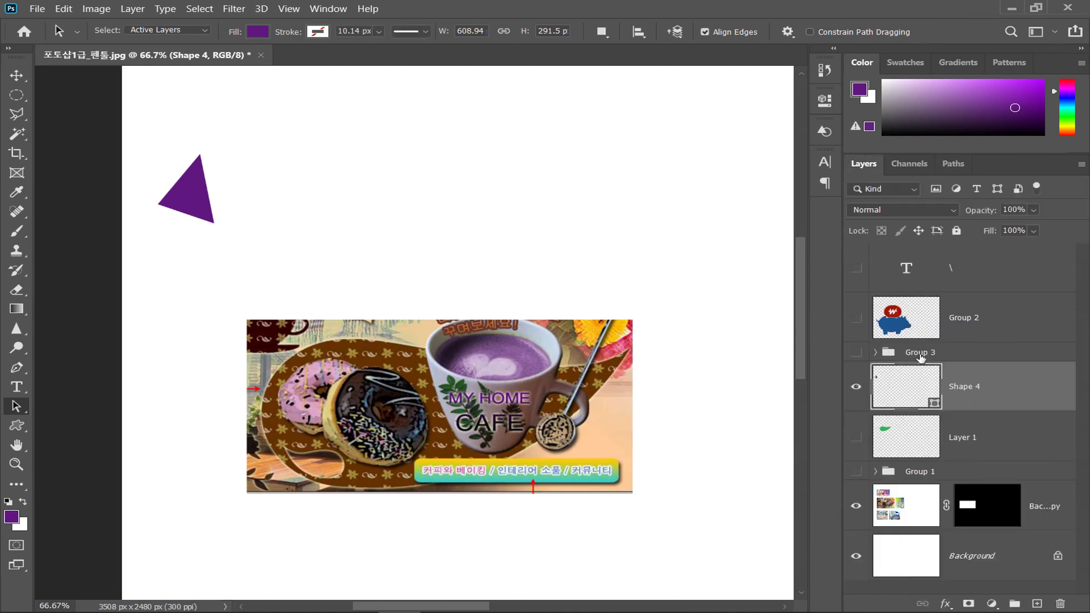
Replace the triangle in Shape 4 with the copied teardrop outline, placed slightly to the right of where it is pasted.
left_click(198, 208)
left_click_drag(199, 207, 276, 223)
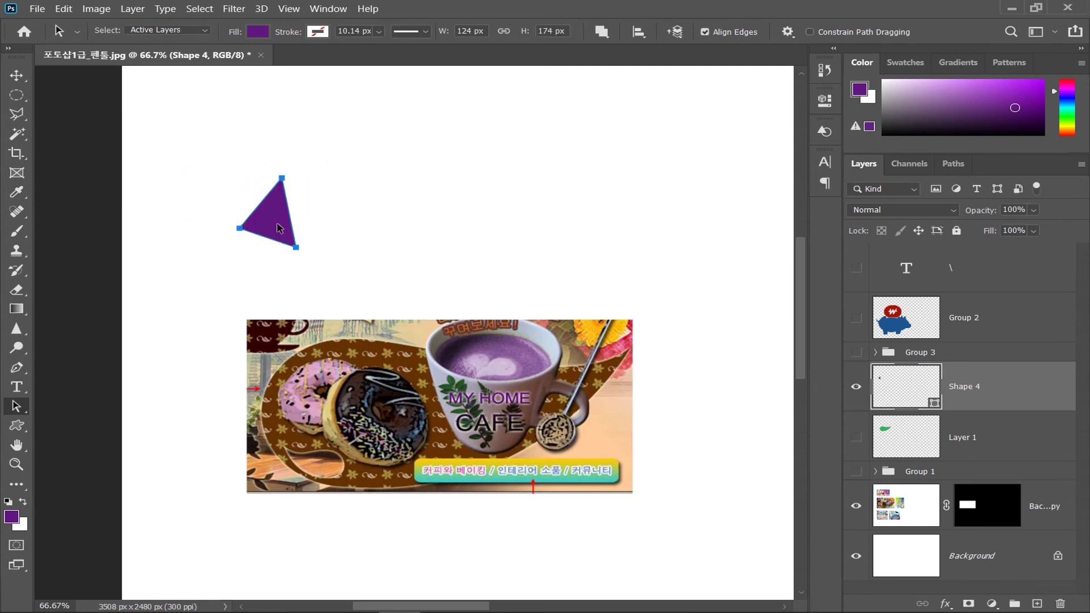
key("ctrl+v")
left_click_drag(379, 253, 428, 252)
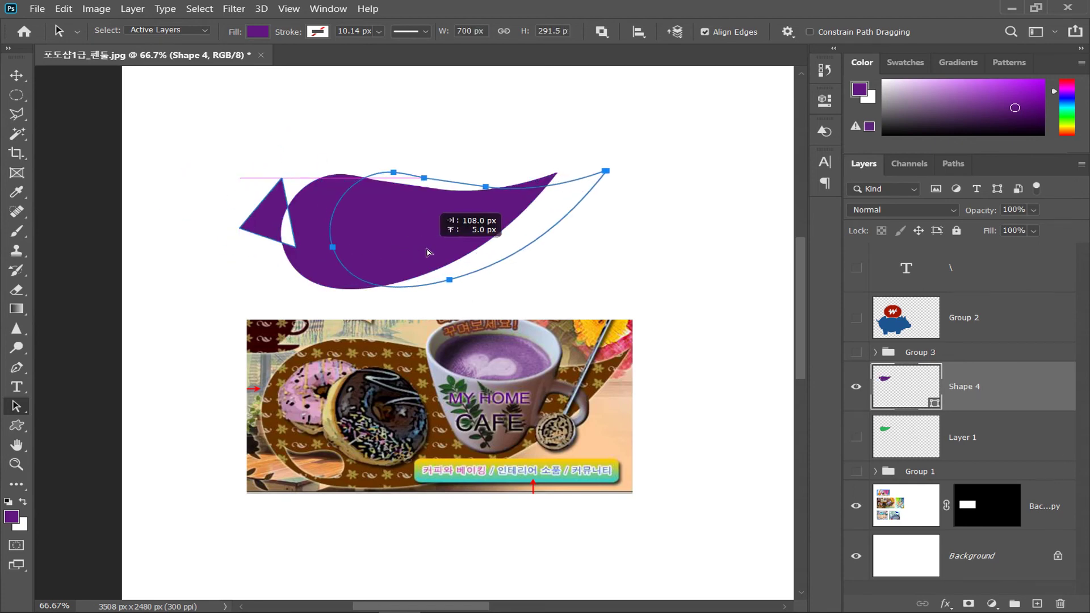
left_click(282, 237)
key("Delete")
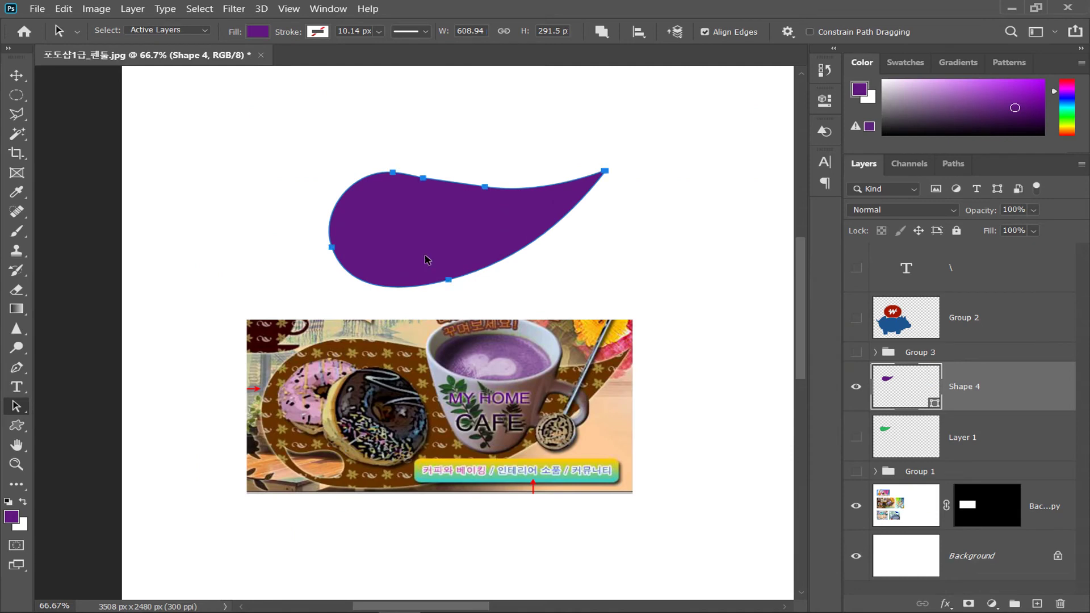
Duplicate the purple teardrop below the original within Shape 4 and scale the copy to about 32%.
left_click_drag(414, 240, 459, 352)
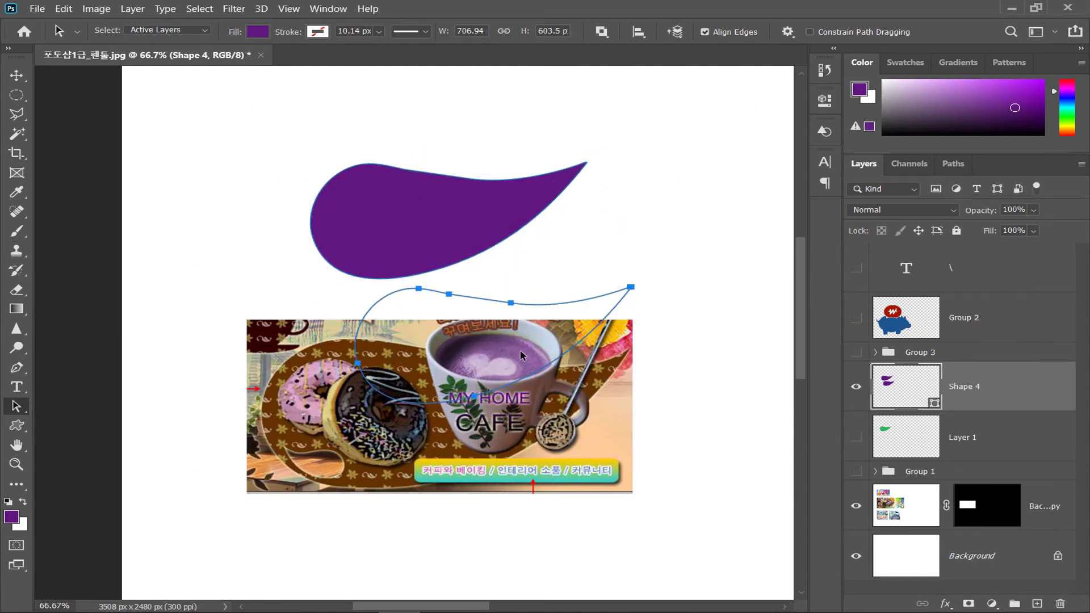
key("ctrl+t")
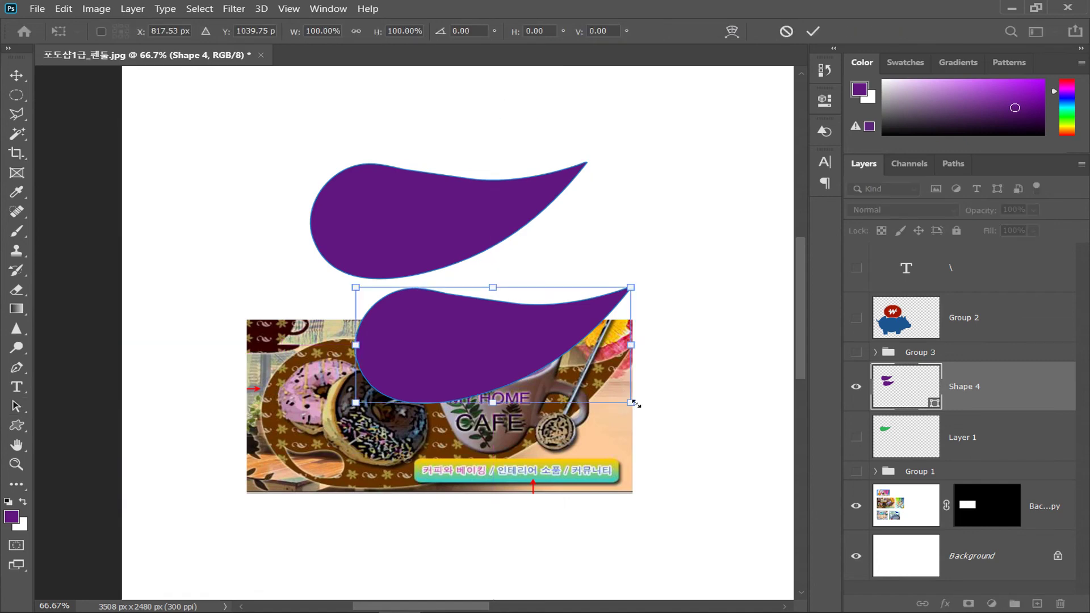
left_click_drag(631, 403, 442, 323)
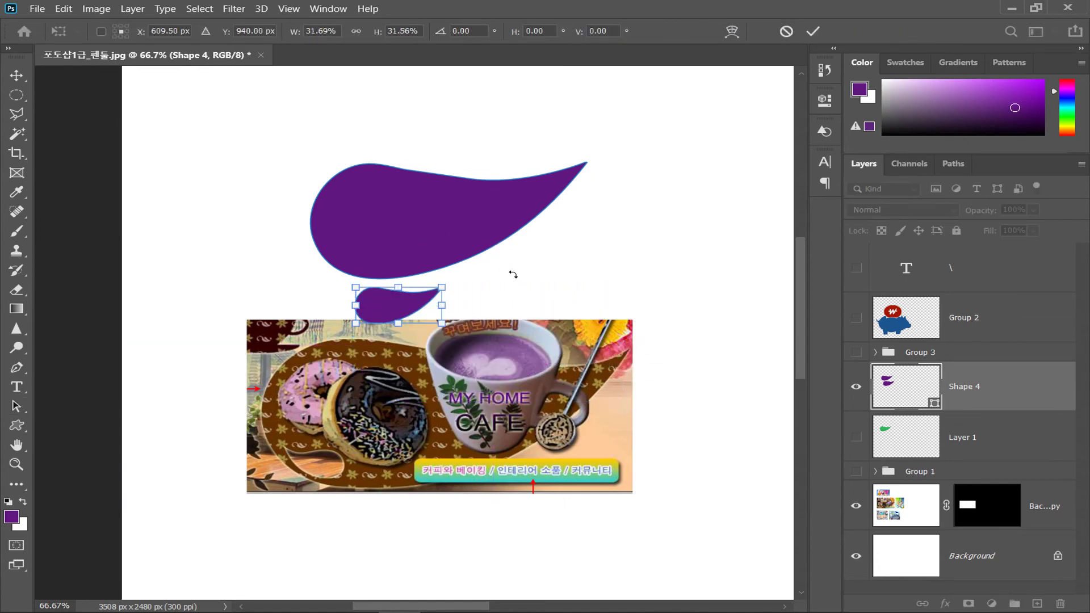
key("Return")
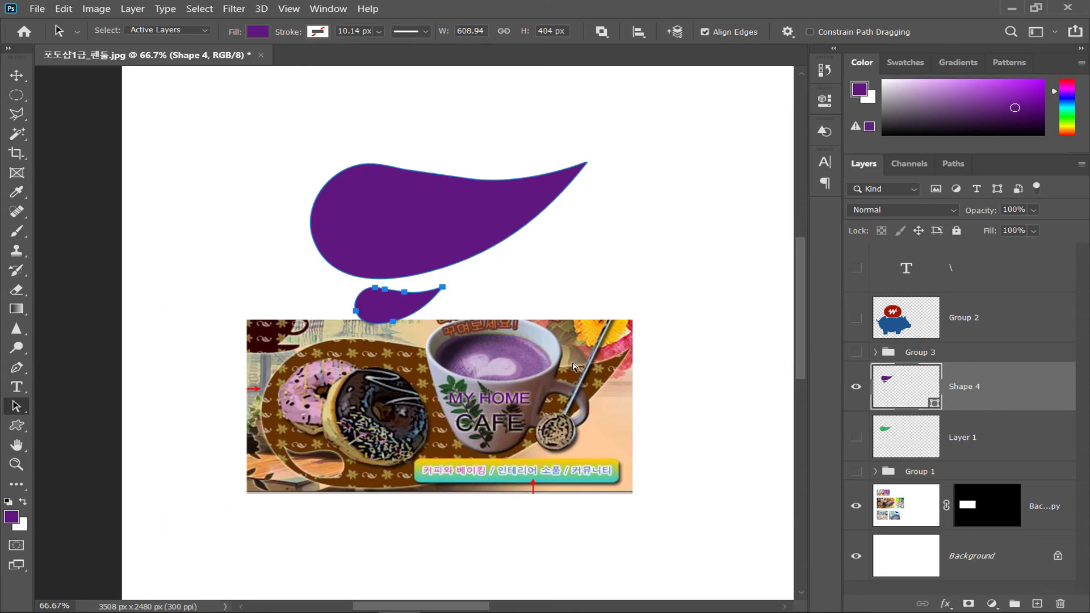
Mirror the small teardrop horizontally and fit it, slightly reduced, inside the lower-left part of the large teardrop.
key("ctrl+plus")
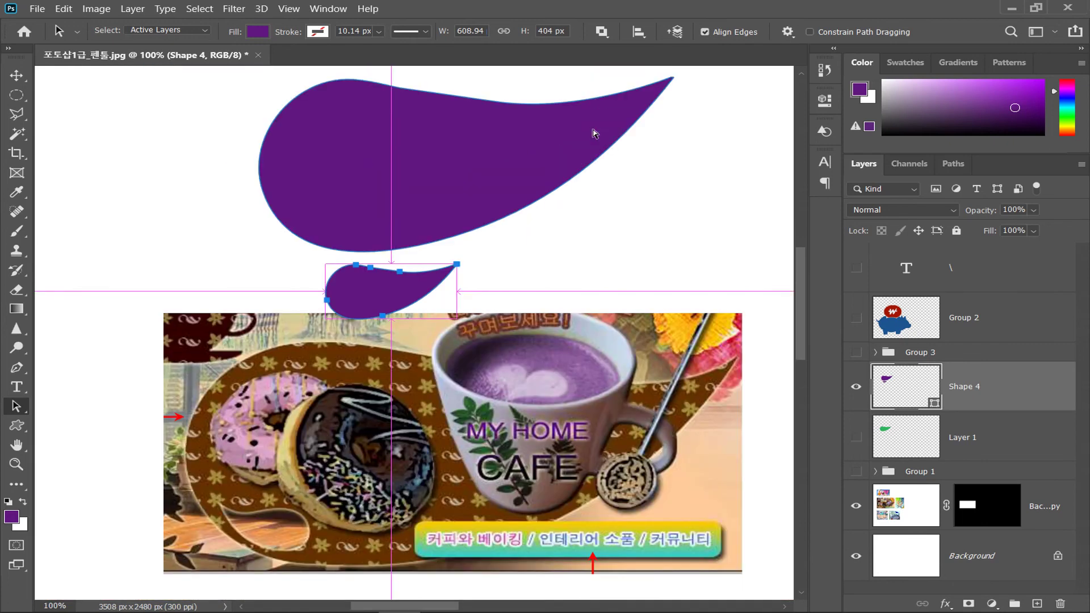
key("Tab")
mouse_move(363, 266)
left_mouse_down()
mouse_move(373, 241)
mouse_move(366, 269)
left_mouse_up()
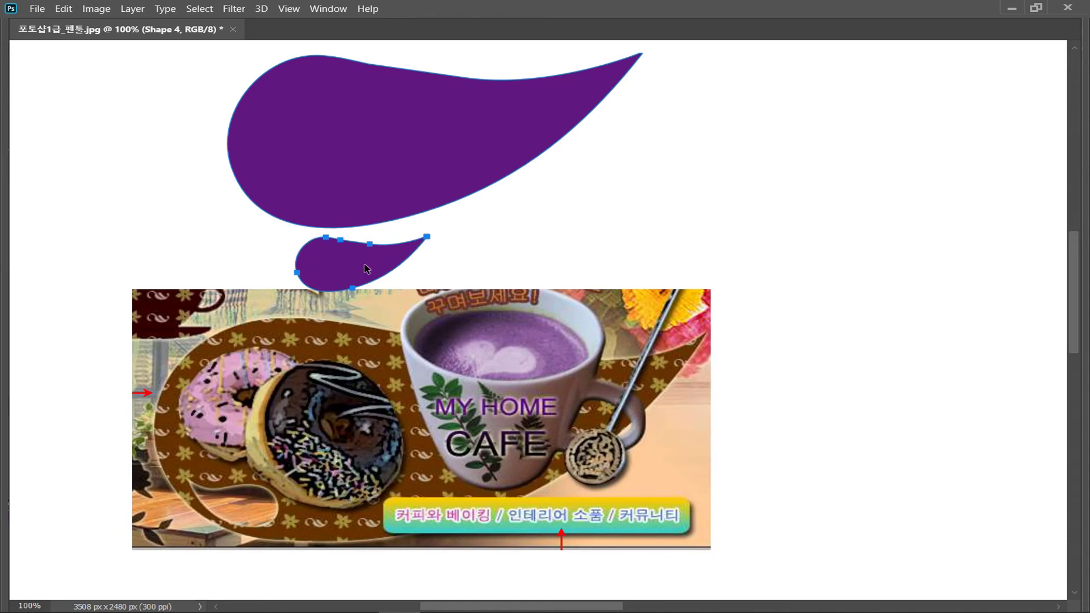
key("ctrl+t")
left_click_drag(425, 266, 305, 266)
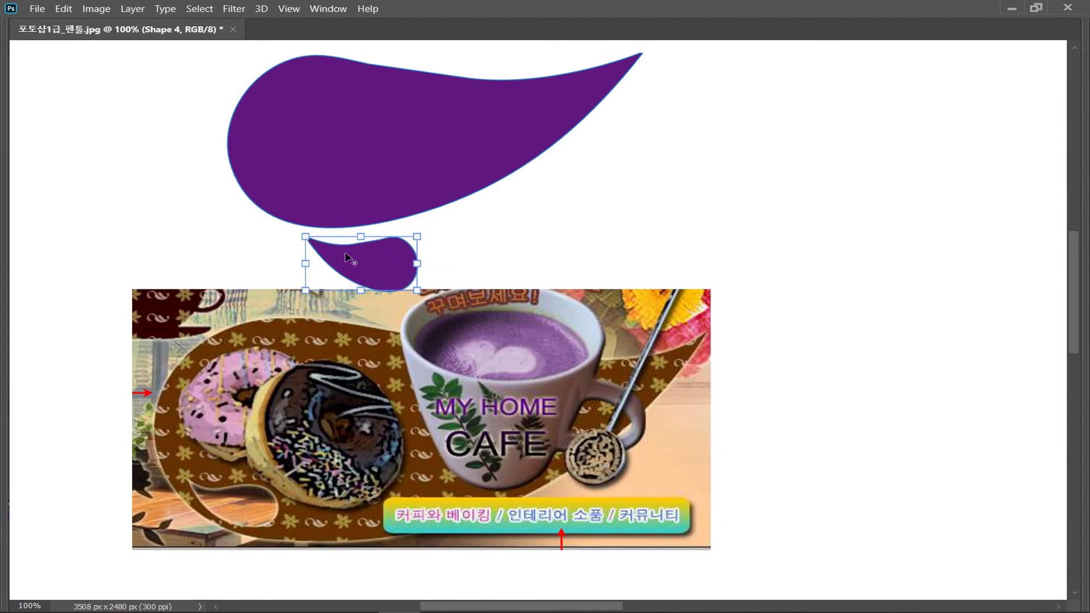
left_click_drag(358, 235, 359, 242)
left_click_drag(393, 272, 341, 193)
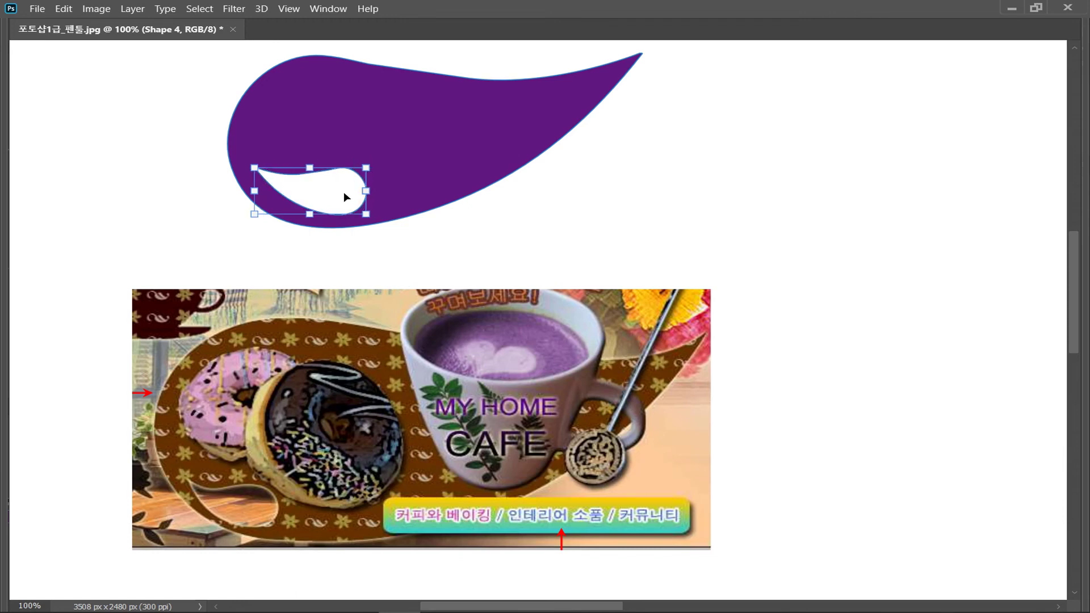
left_click_drag(254, 168, 271, 174)
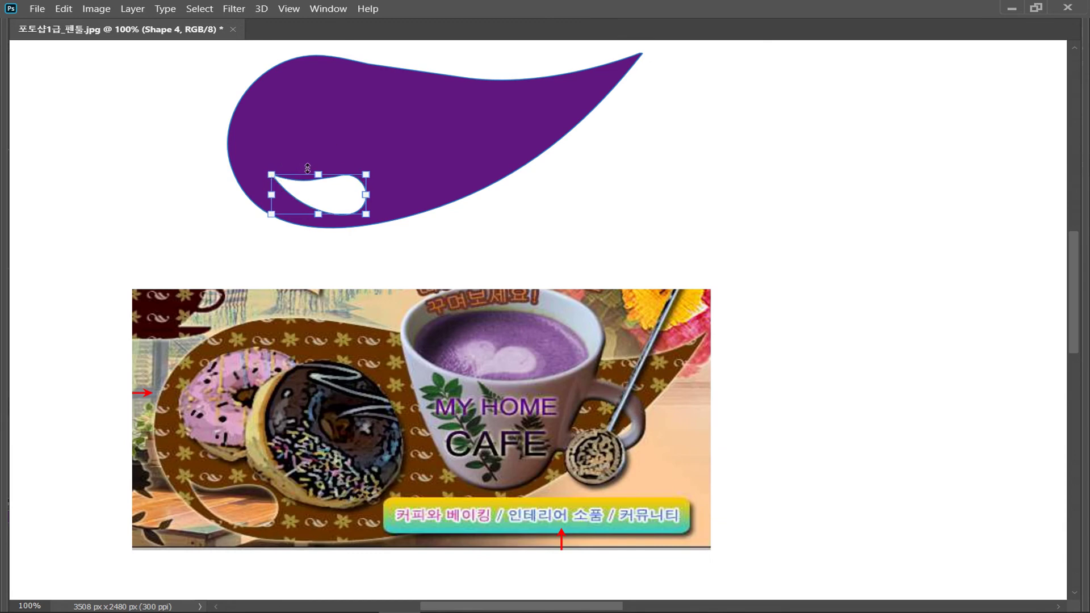
key("Return")
key("Tab")
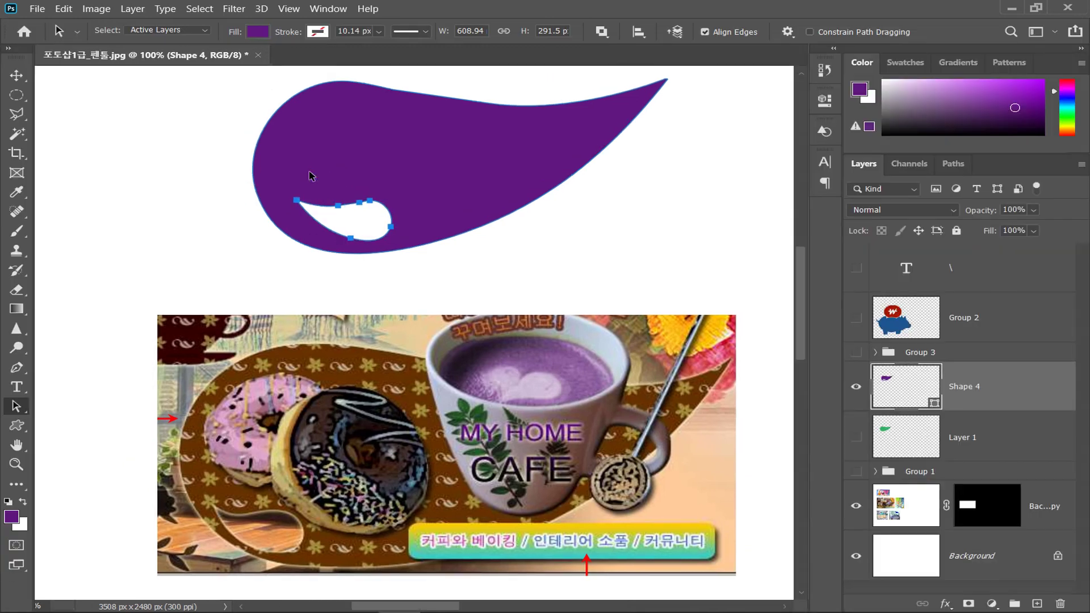
Nudge the small teardrop up and left and set its path operation to Subtract Front Shape.
left_click_drag(344, 215, 336, 210)
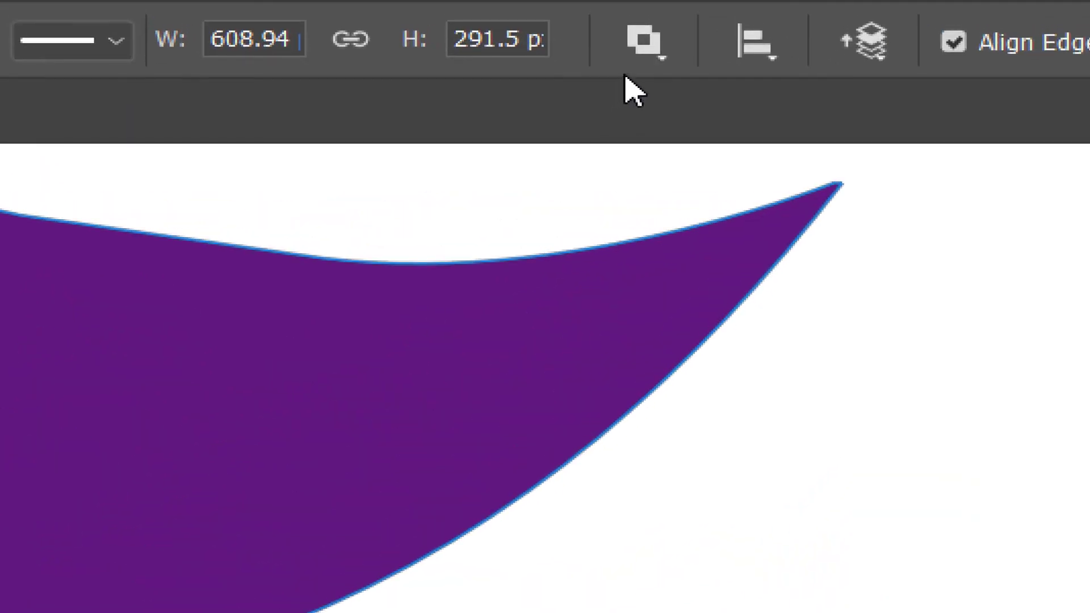
left_click(657, 79)
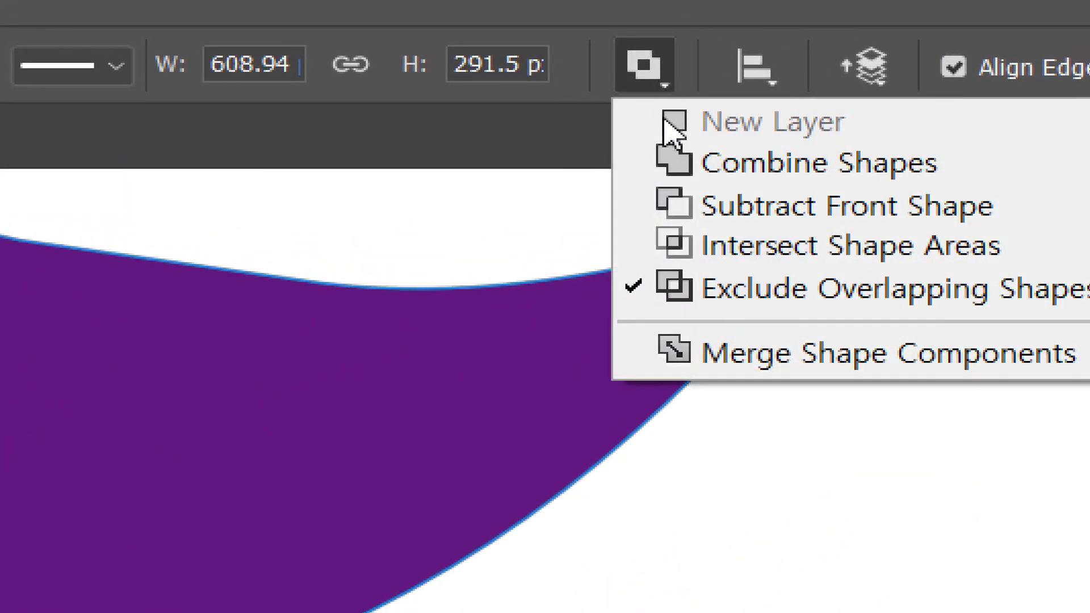
left_click(716, 218)
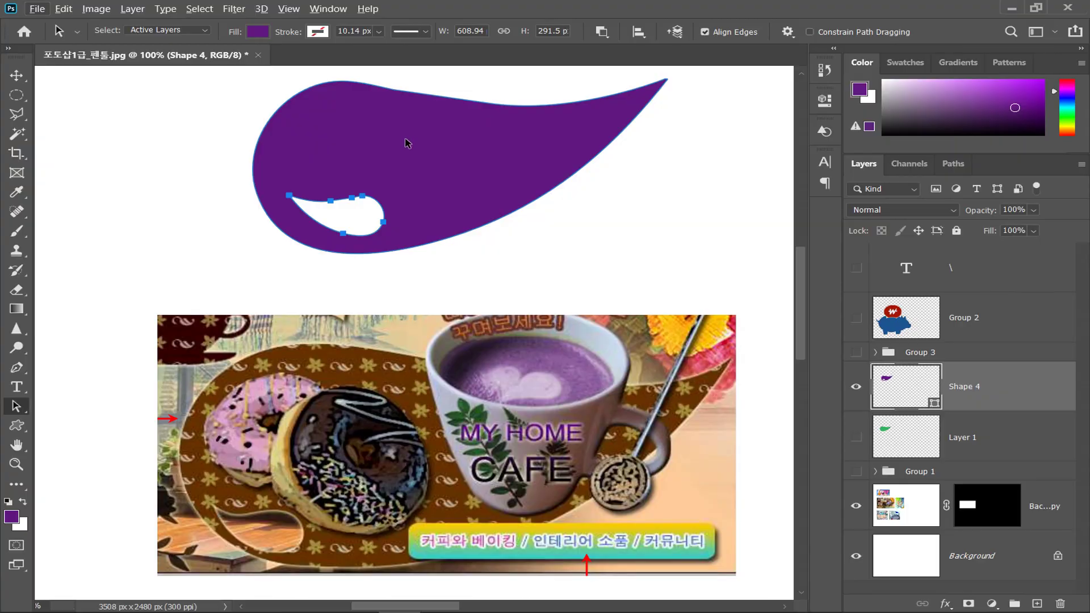
Duplicate the small teardrop onto the large shape's upper edge and set the copy to Combine Shapes.
left_click_drag(361, 199, 470, 99)
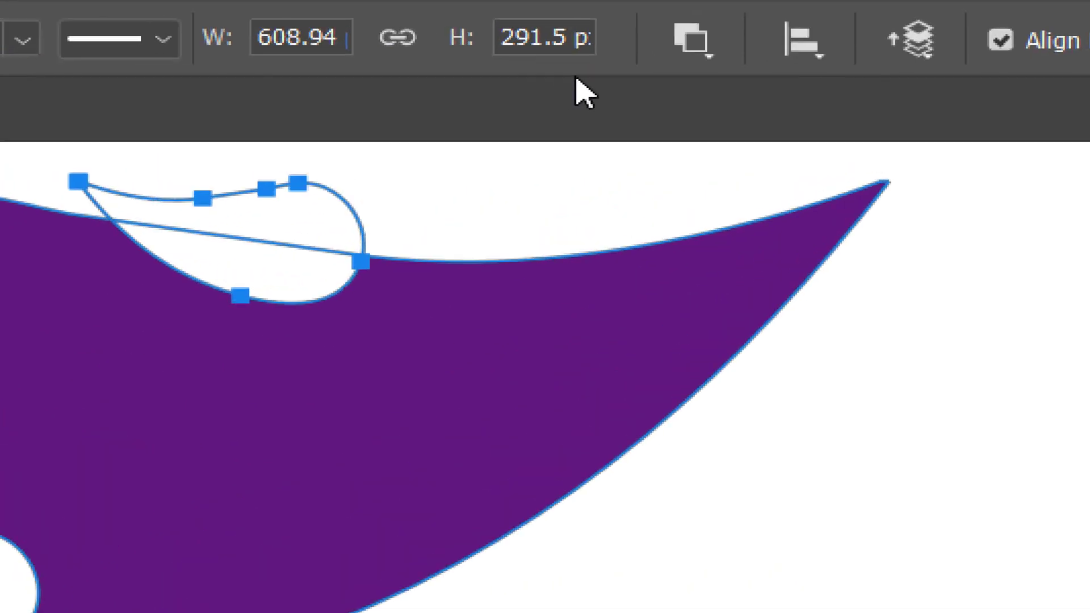
left_click(693, 80)
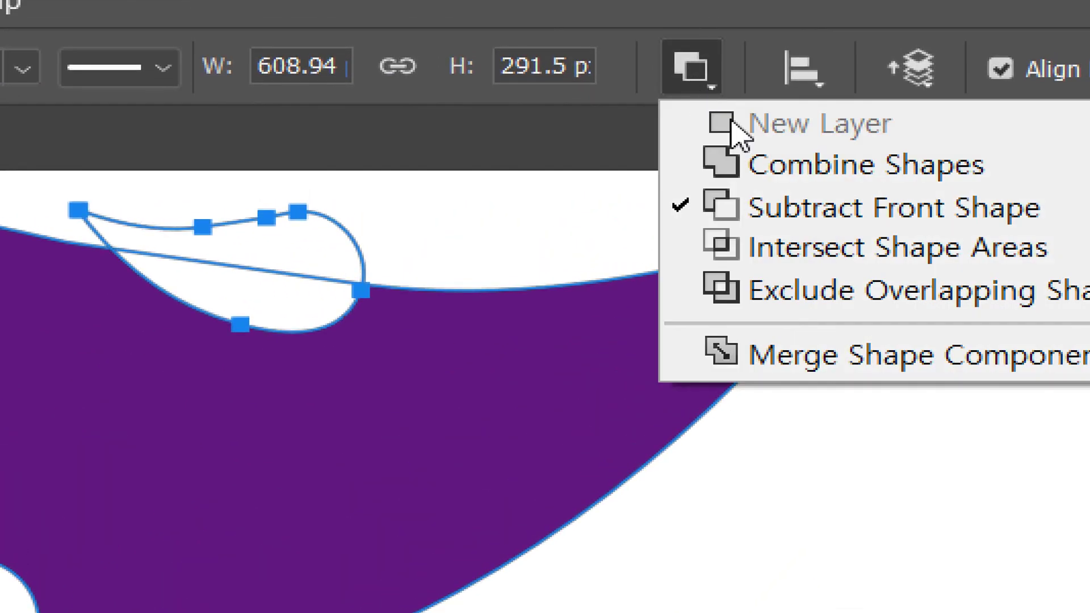
left_click(750, 166)
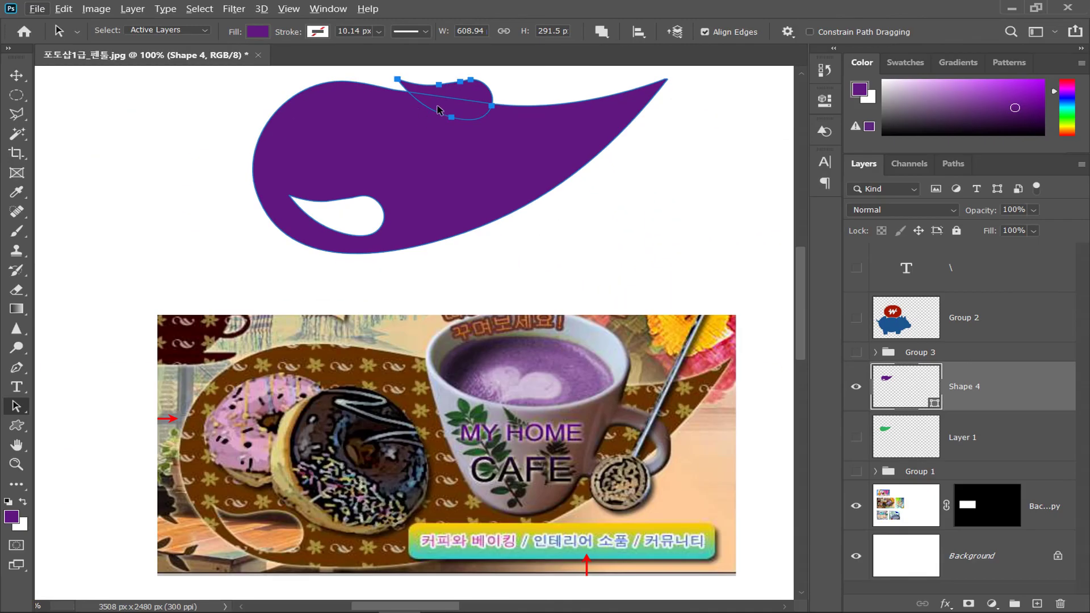
Place more small teardrop copies along the large shape's left edge and over the cutout, setting the last to Subtract Front Shape.
left_click_drag(437, 109, 385, 206)
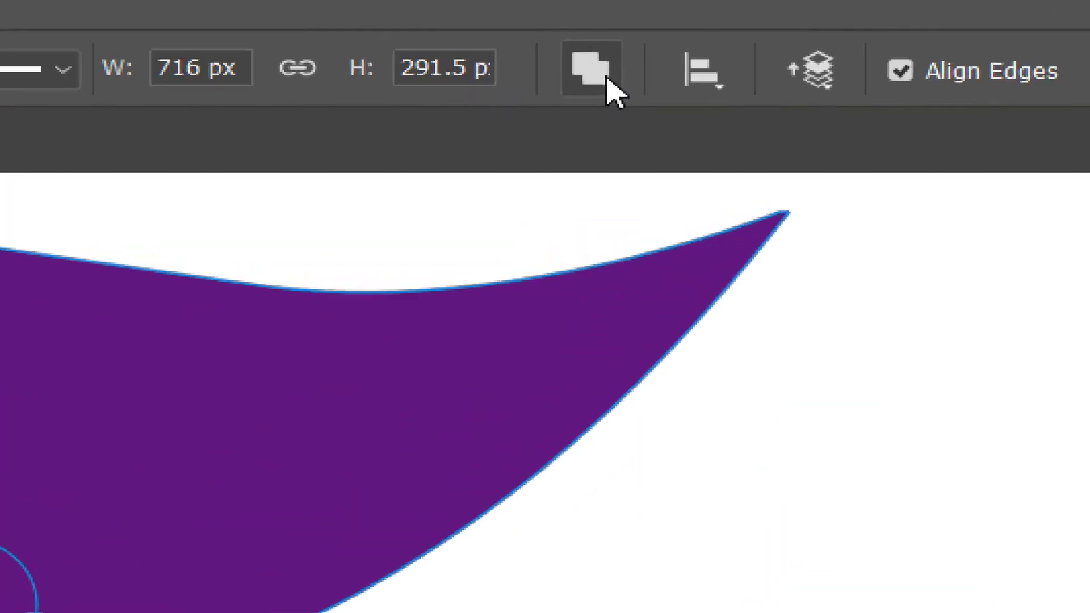
left_click(602, 33)
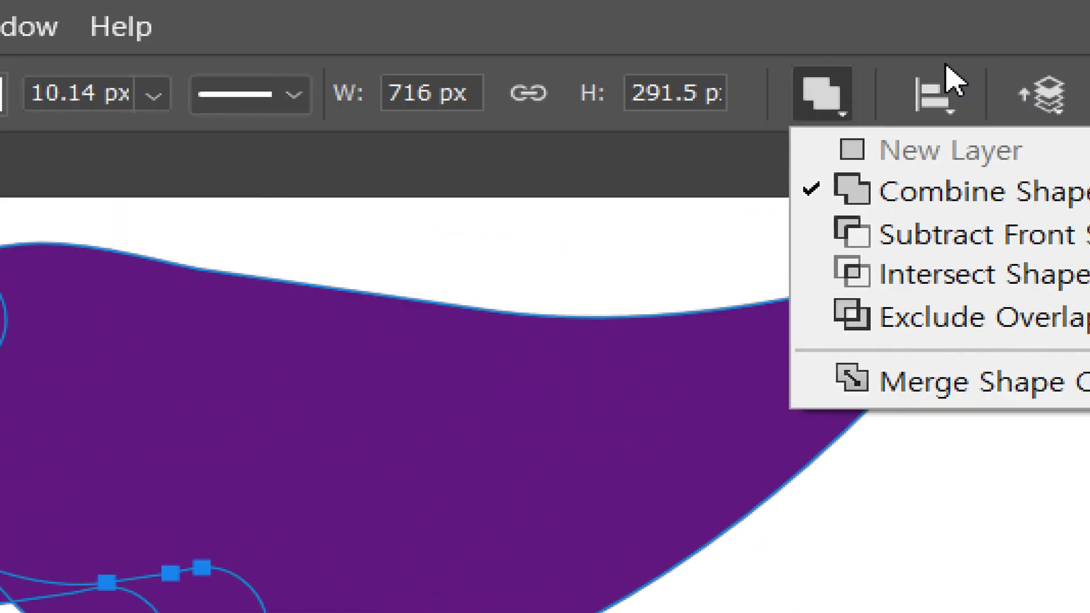
left_click(904, 243)
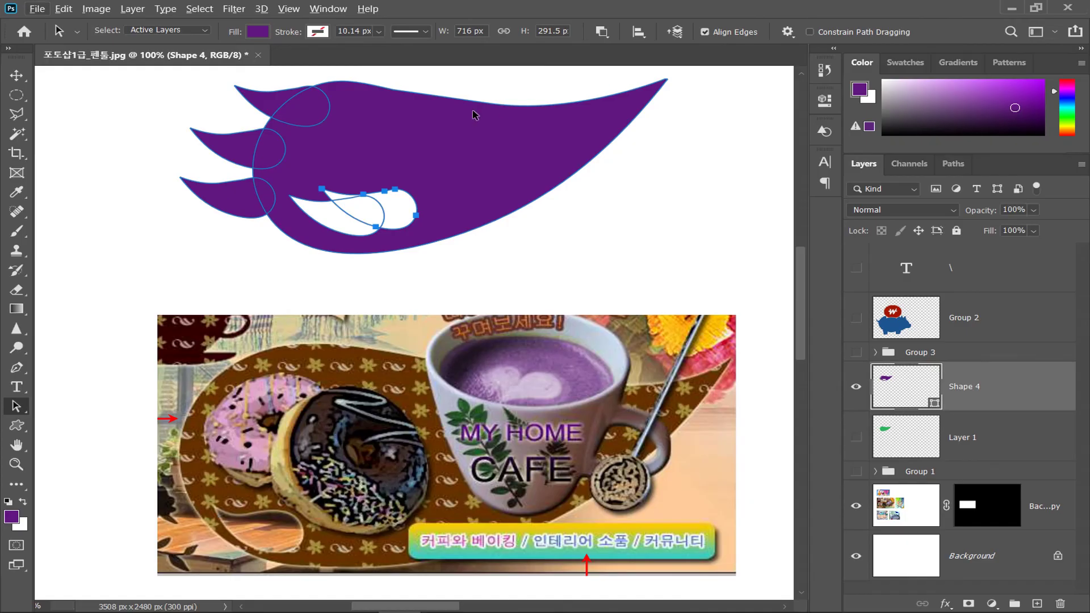
Delete the extra small teardrop copies from the large shape and select the original cutout.
left_click(456, 247)
left_click(407, 225)
mouse_move(408, 224)
left_mouse_down()
mouse_move(397, 181)
mouse_move(414, 208)
left_mouse_up()
left_click_drag(170, 200, 205, 118)
key("Delete")
left_click(254, 108)
key("Delete")
left_click(350, 215)
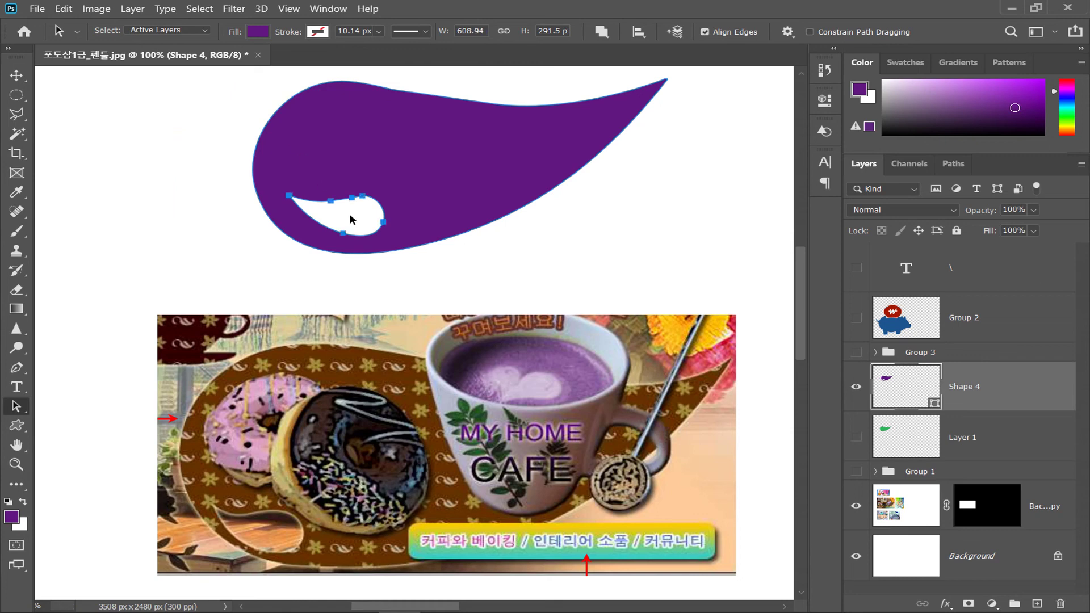
Select the large teardrop's outline and switch from the Path Selection tool to the Direct Selection tool.
left_click(596, 248)
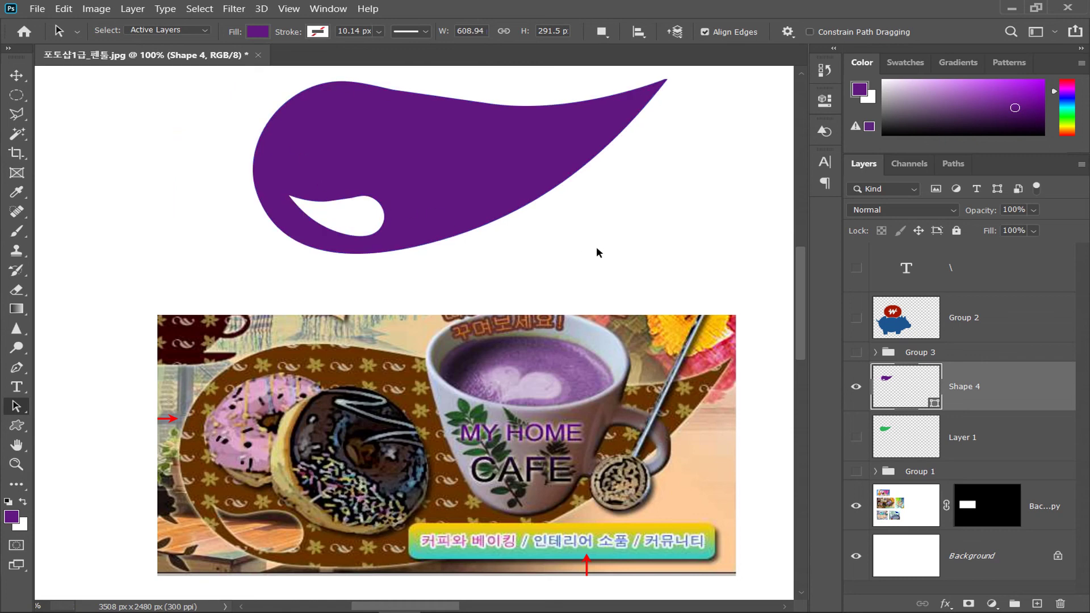
left_click(473, 184)
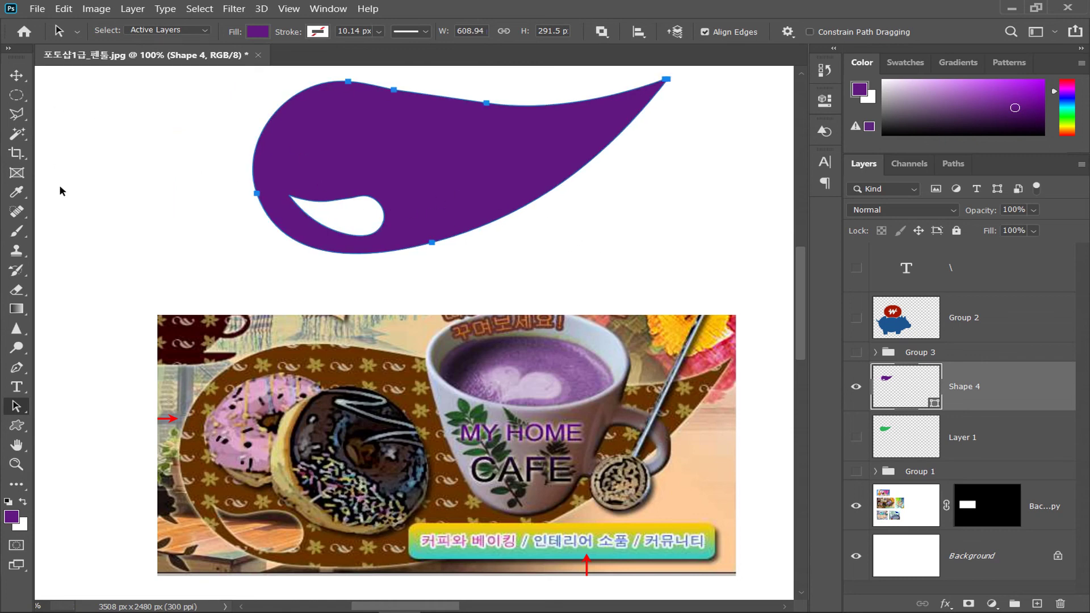
left_click(18, 369)
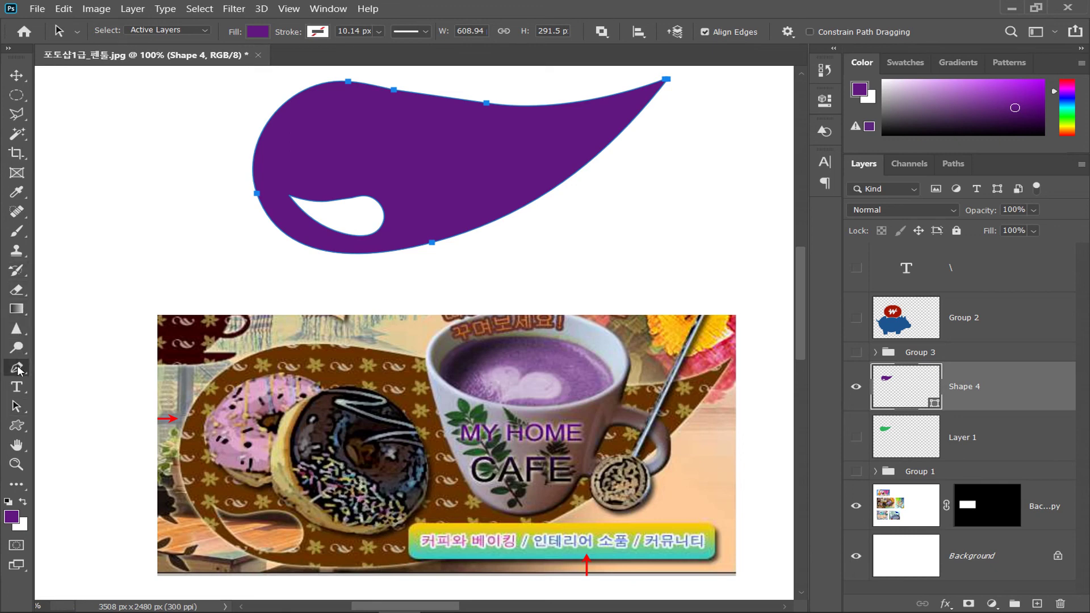
right_click(18, 369)
right_click(17, 407)
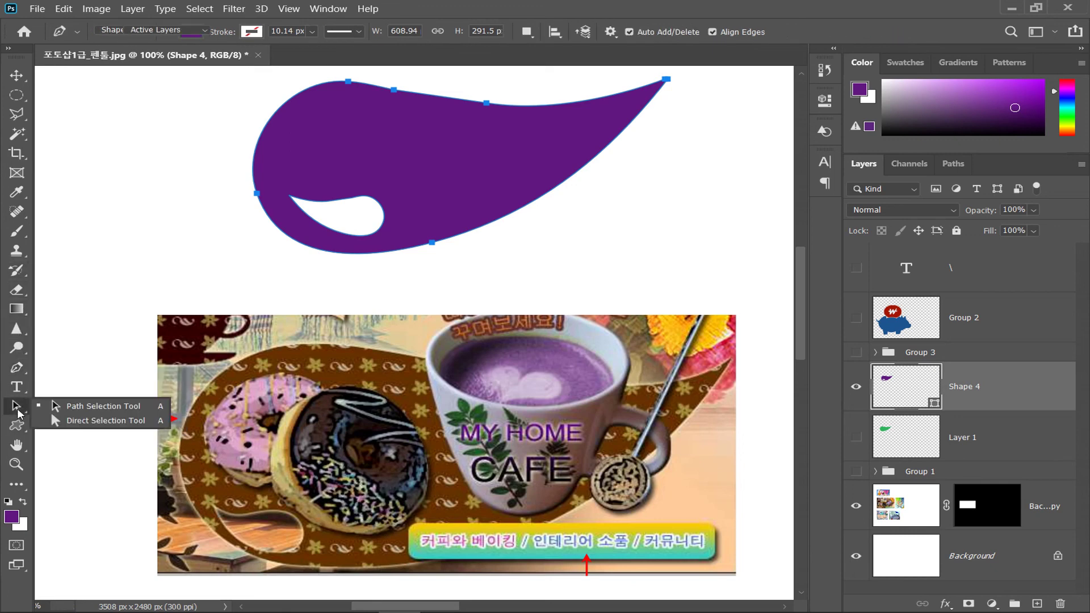
left_click(73, 412)
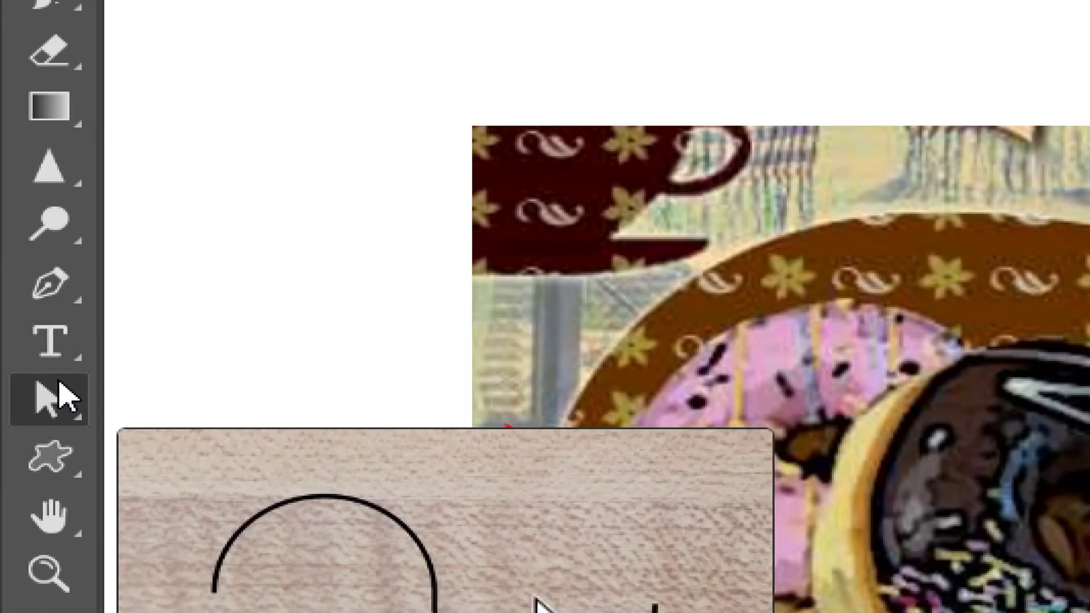
right_click(64, 408)
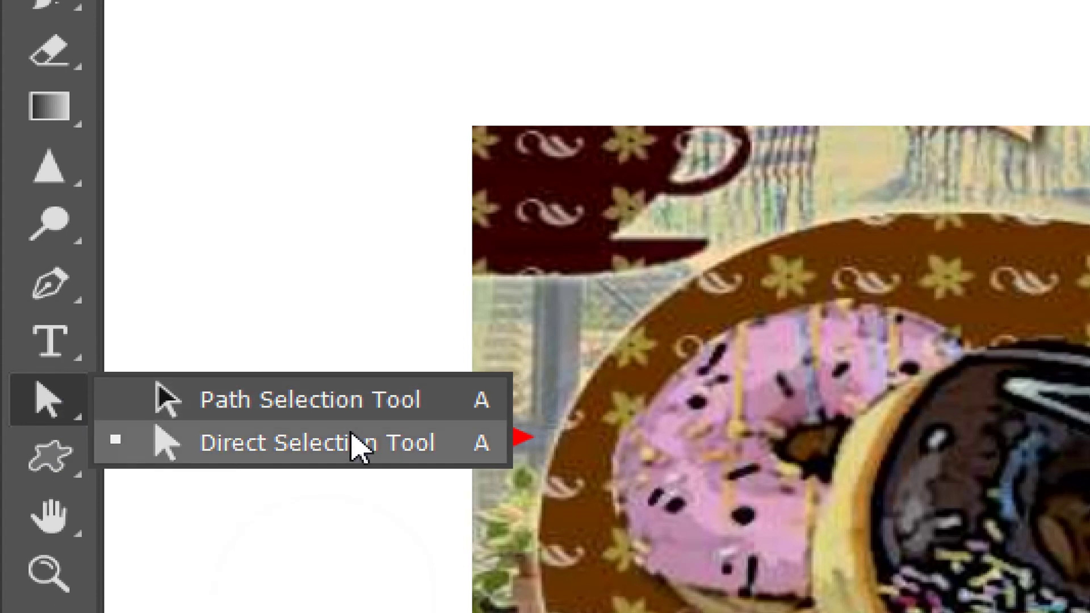
left_click(286, 449)
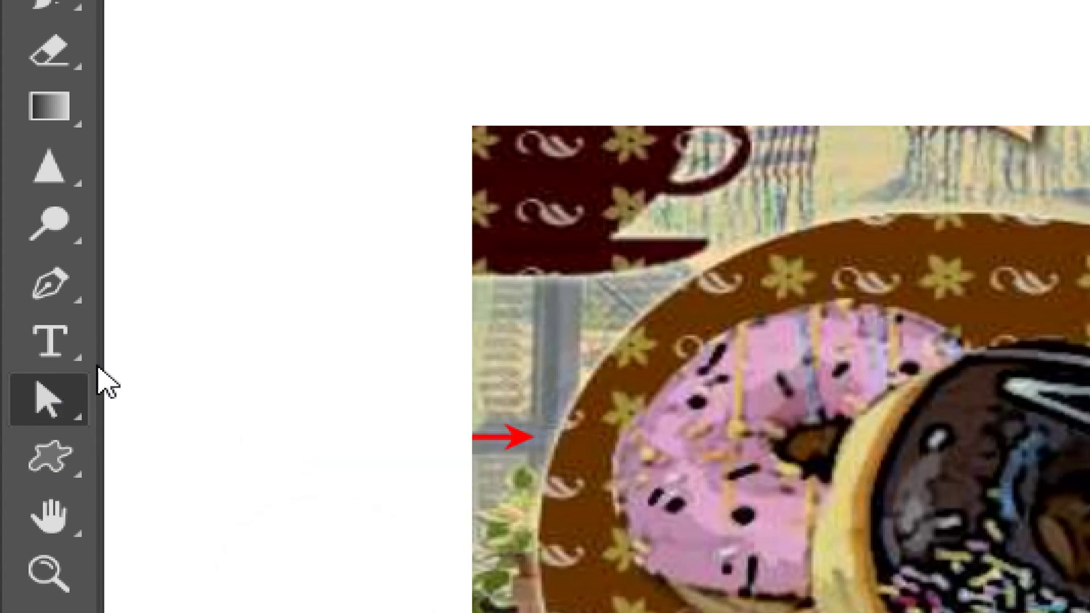
Add an anchor point on the large teardrop's lower-right edge with the Pen tool, shift it slightly outward and remove it again.
left_click(60, 298)
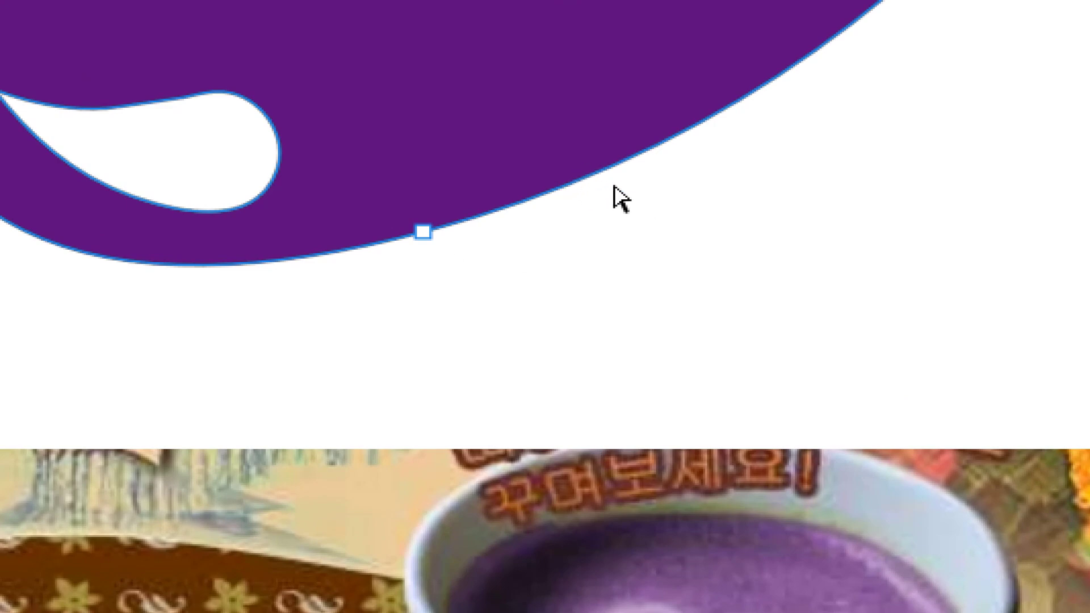
left_click(672, 137)
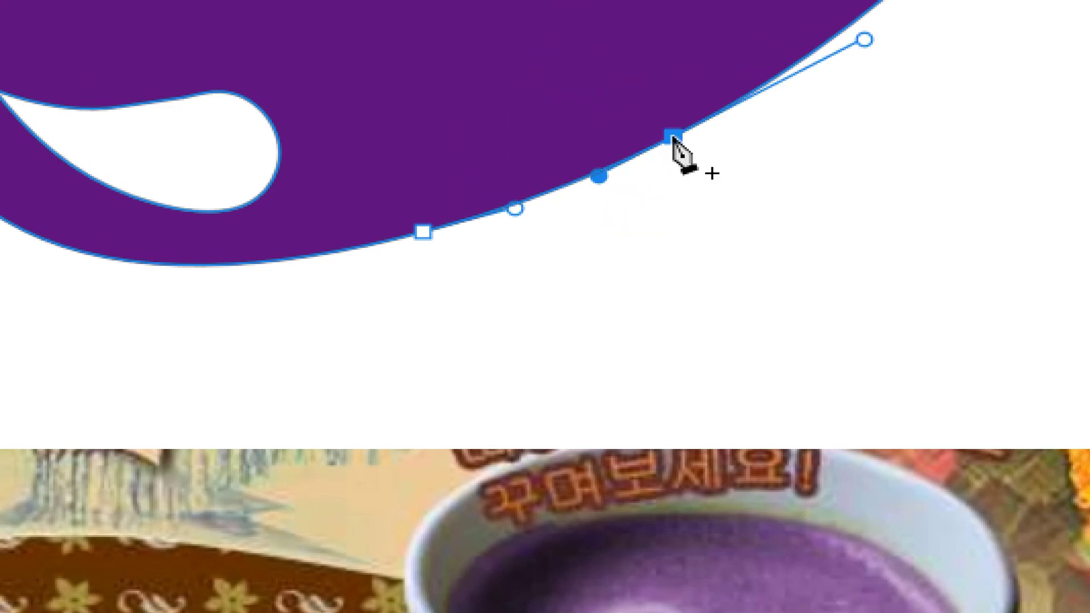
left_click_drag(673, 137, 693, 155)
left_click(692, 152)
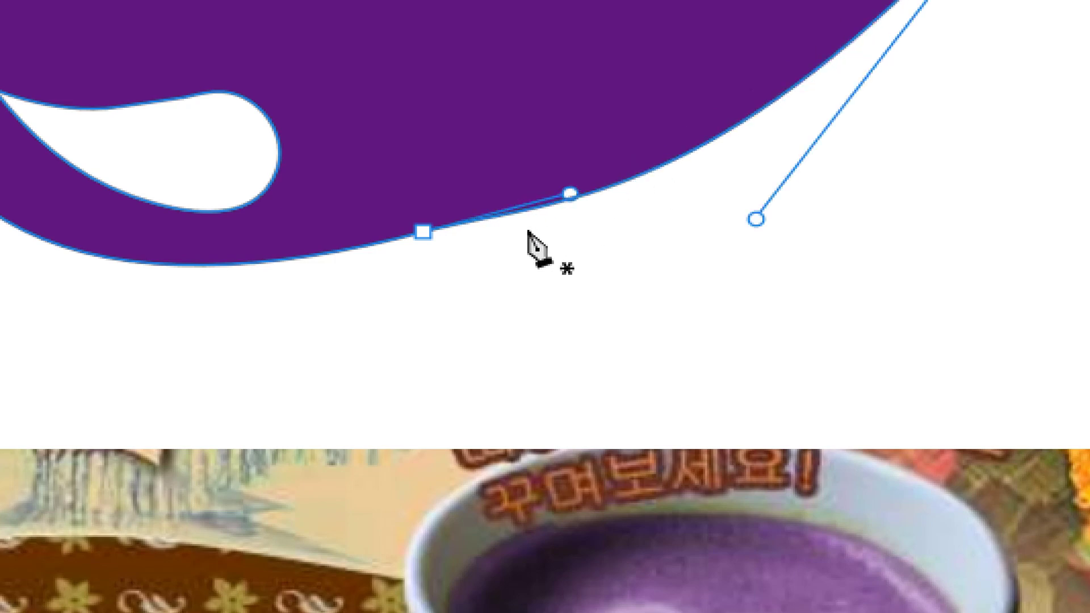
Delete the anchor point on the large teardrop's lower edge and pull the tip's curve handle downward to round that edge.
left_click(434, 238)
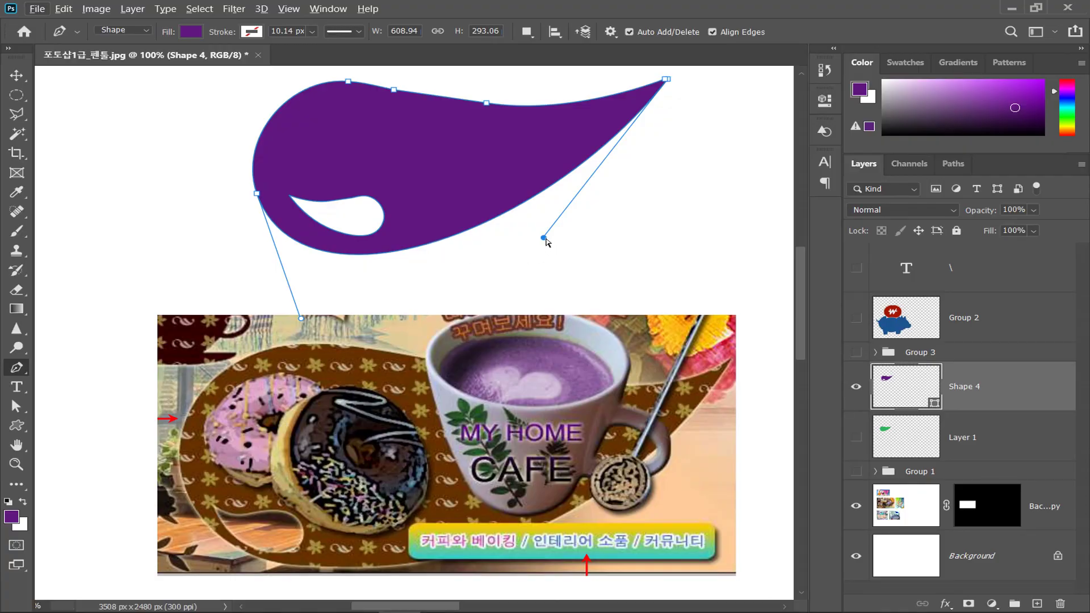
left_click_drag(544, 238, 536, 253)
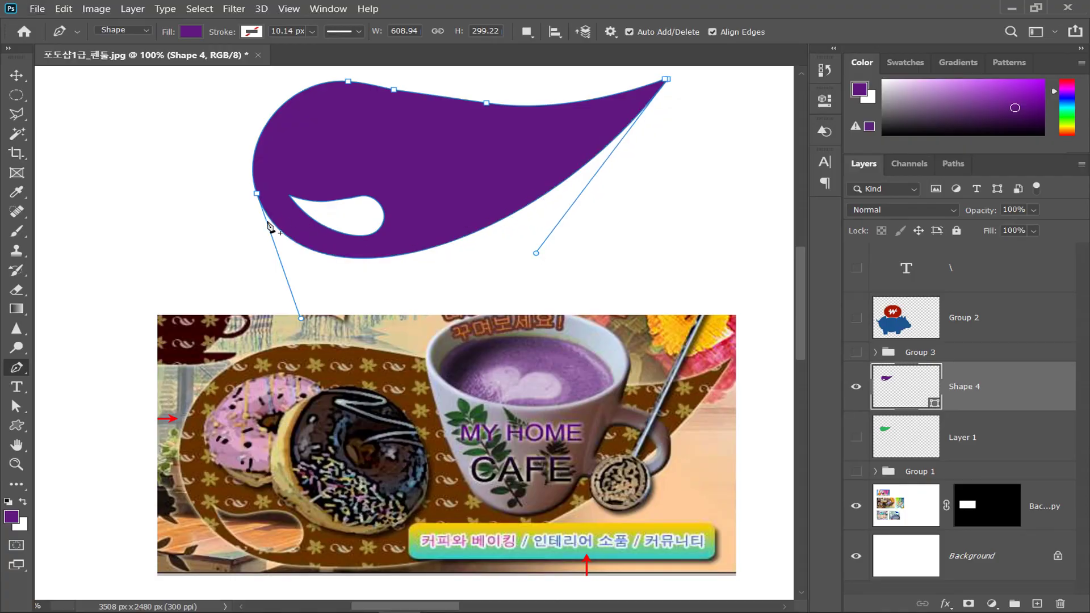
key("Return")
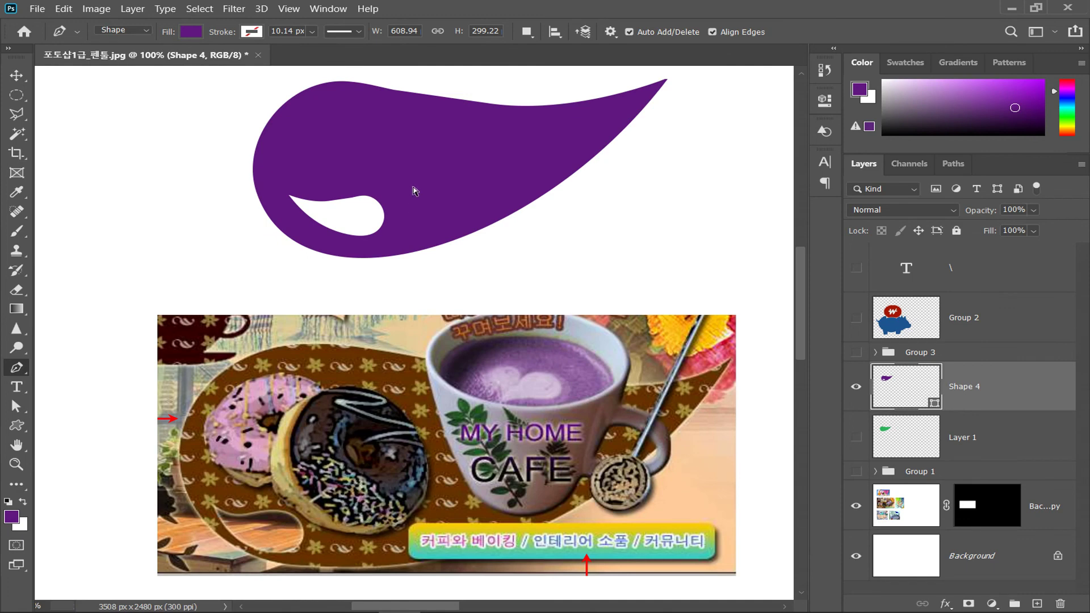
left_click(433, 265)
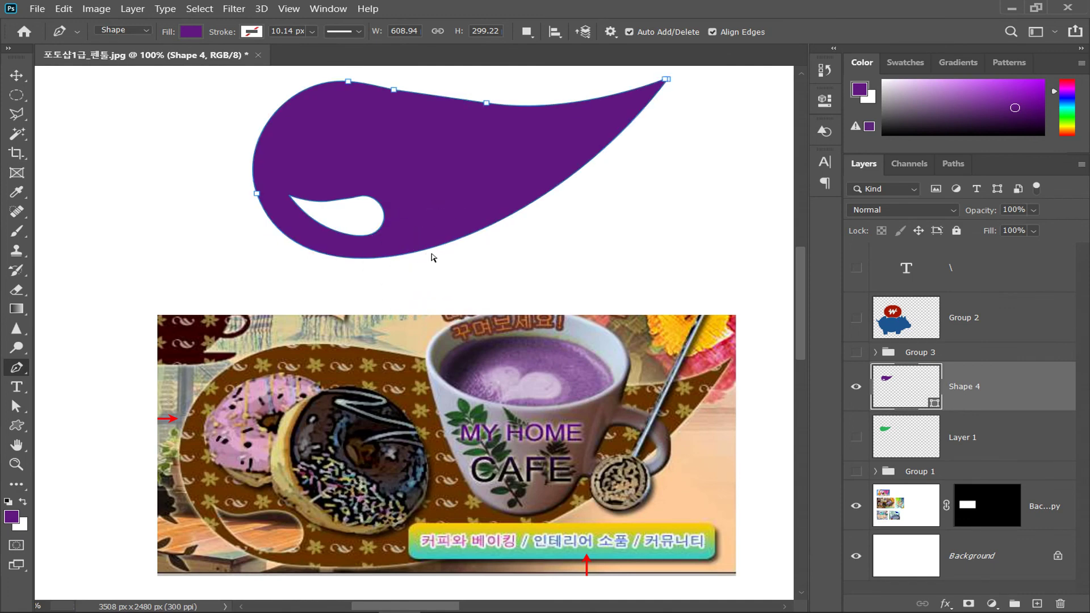
left_click(16, 406)
left_click(64, 409)
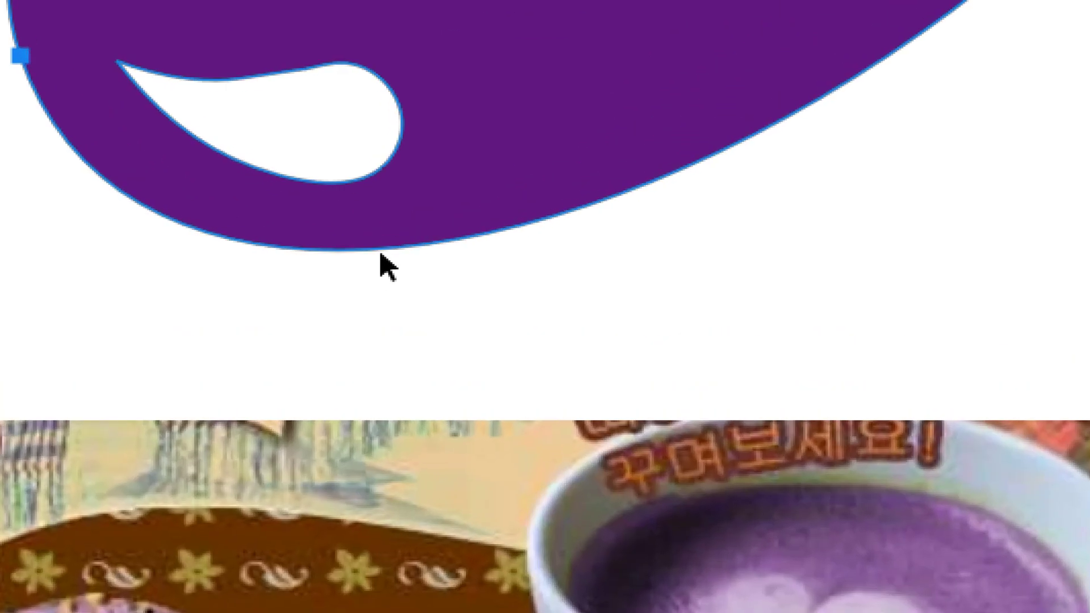
left_click(444, 240)
key("ctrl+z")
left_click_drag(441, 272, 322, 239)
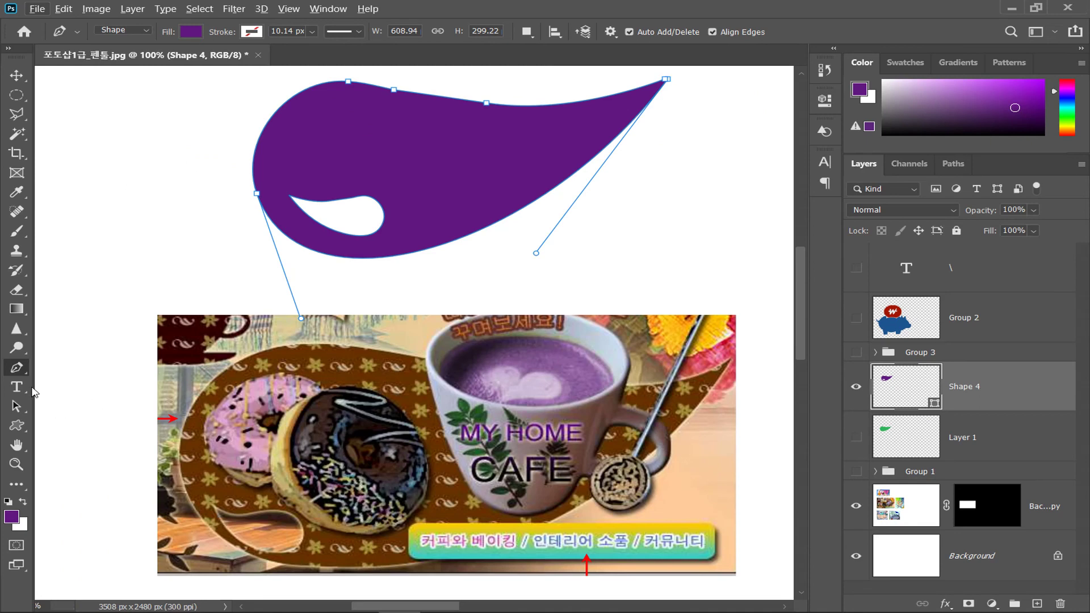
Make Group 1 with the fish visible and select it with the Move tool.
left_click(16, 76)
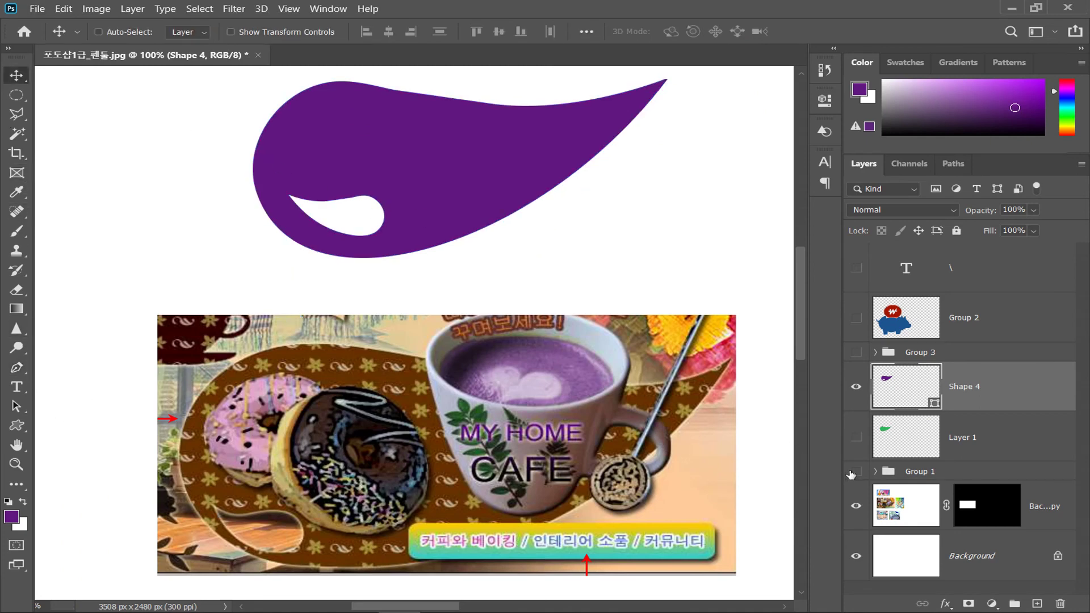
left_click(979, 506)
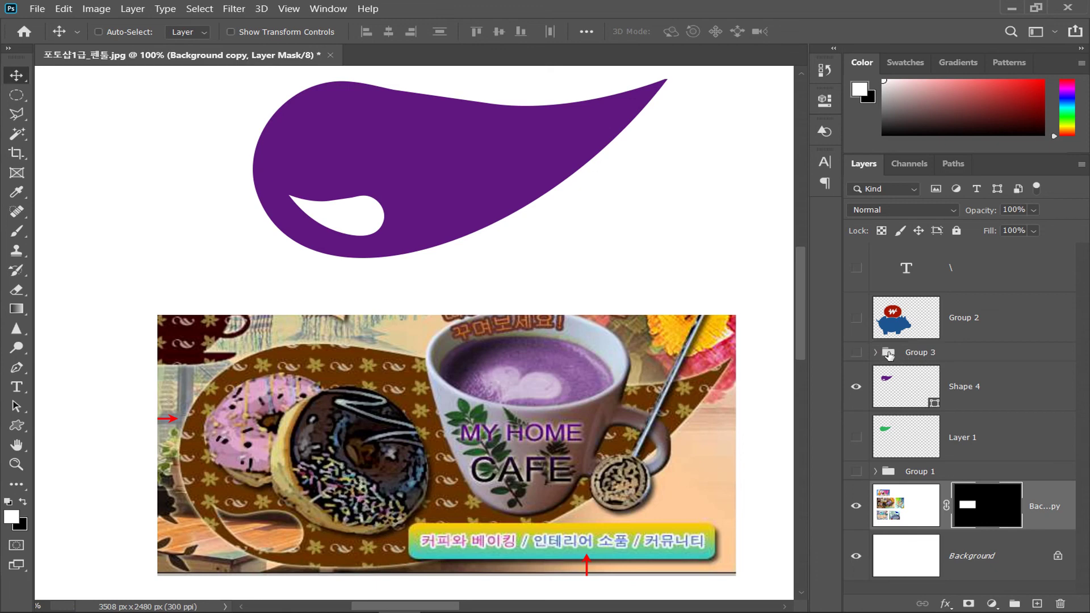
left_click(856, 471)
key("ctrl+minus")
key("ctrl+minus")
key("ctrl+minus")
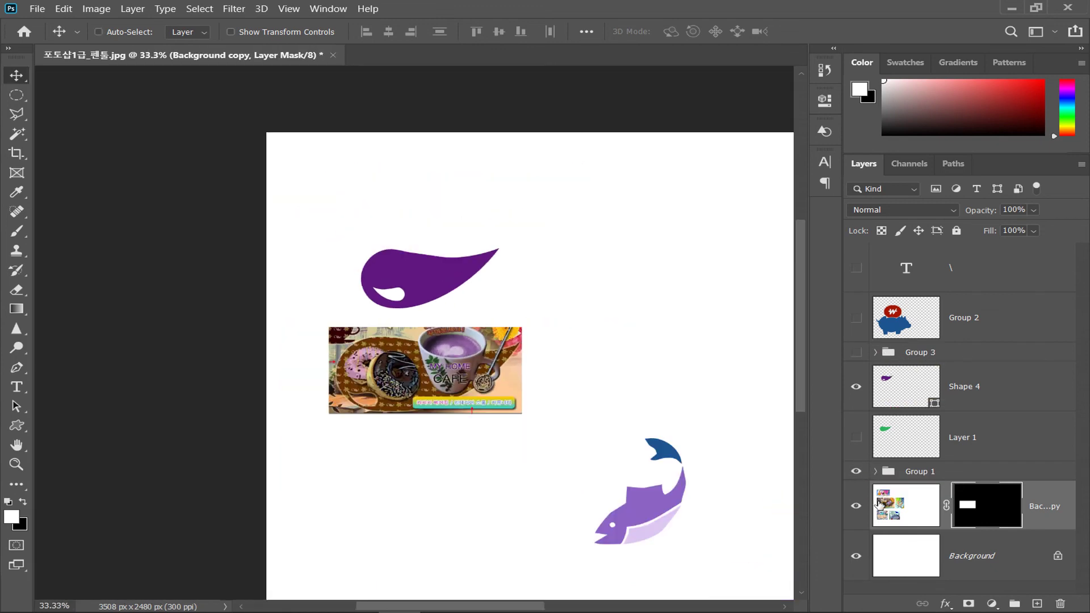
left_click(915, 476)
left_click(856, 471)
left_click(856, 471)
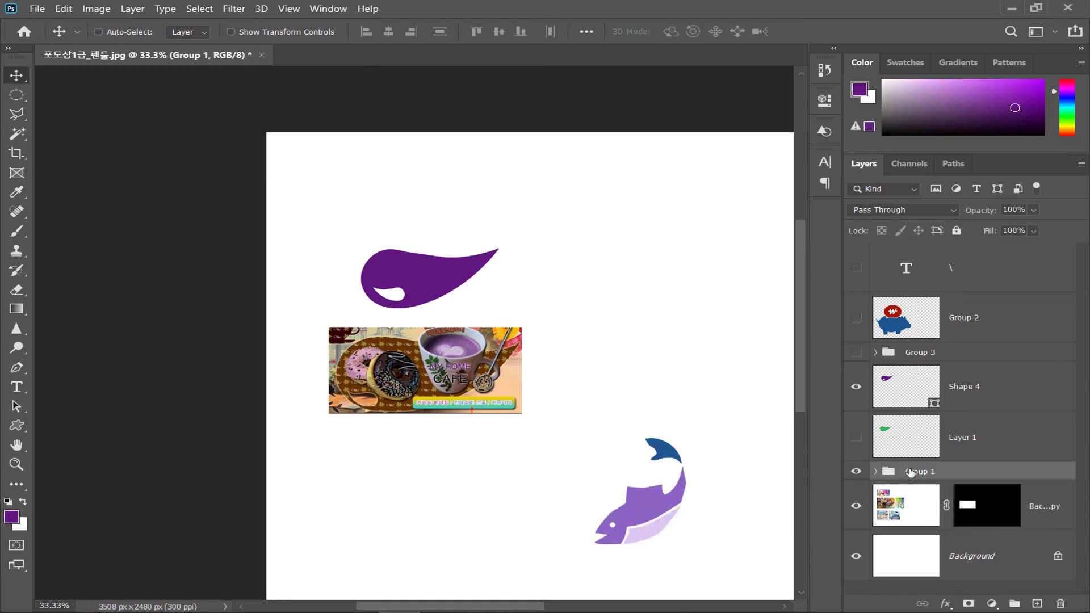
Scale the Group 1 fish to 279.30% and position it to the right of the café reference image.
key("ctrl+t")
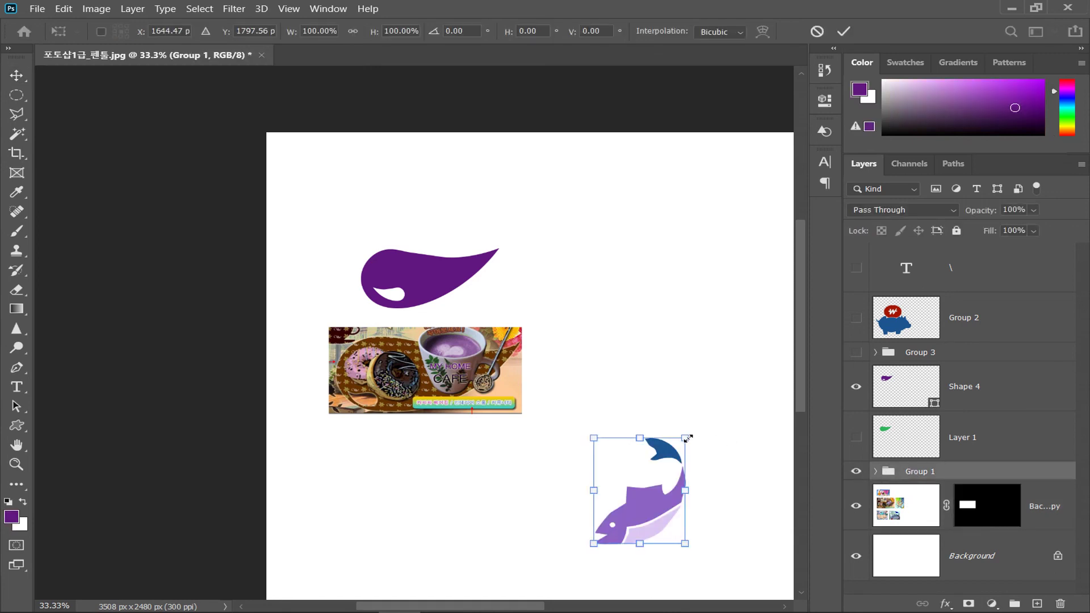
left_click_drag(687, 438, 761, 338)
left_click_drag(691, 523, 680, 439)
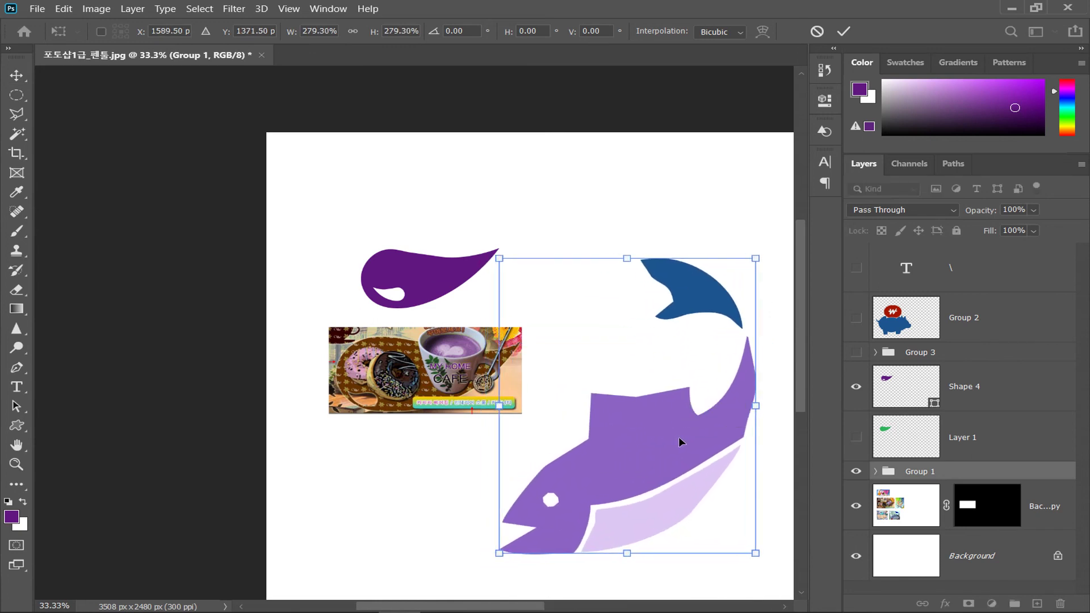
key("Return")
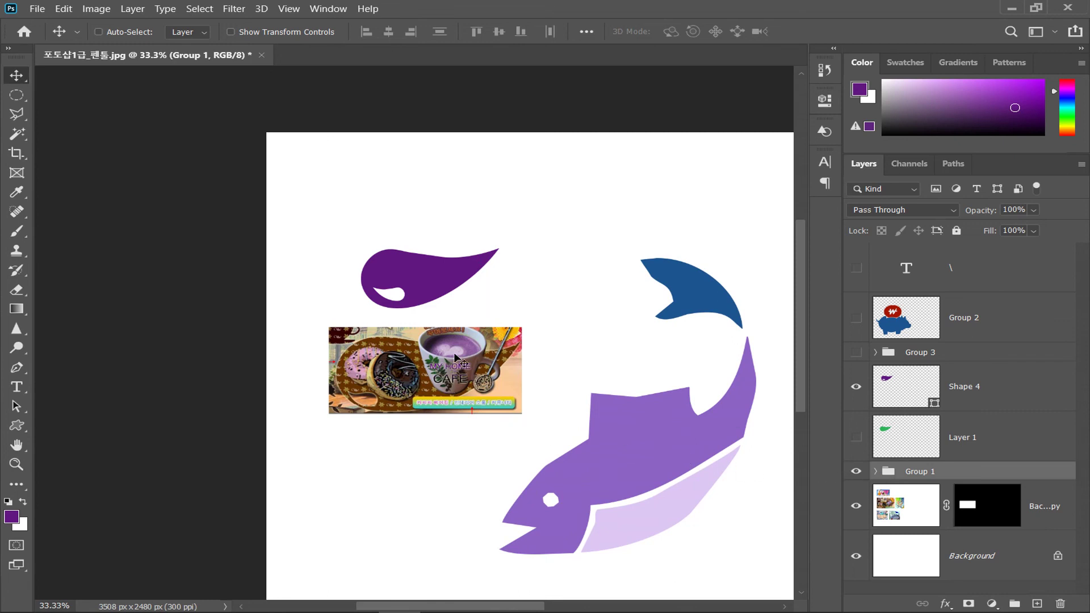
Make Group 3 visible and move its piggy bank below the café image, beside the fish.
left_click_drag(454, 358, 517, 363)
left_click(871, 355)
left_click(856, 352)
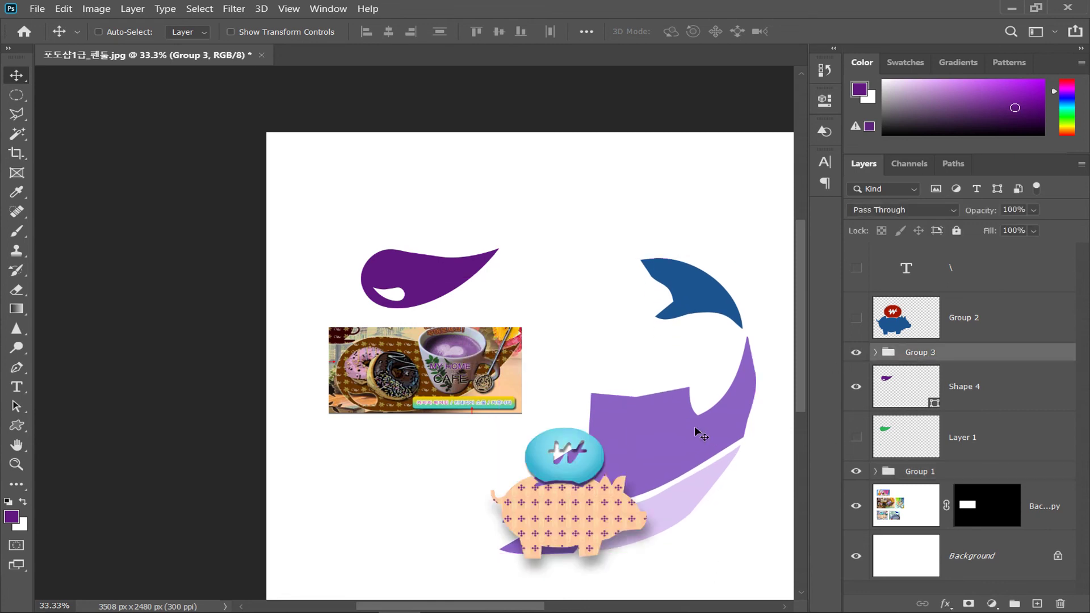
mouse_move(592, 501)
left_mouse_down()
mouse_move(423, 503)
mouse_move(612, 505)
left_mouse_up()
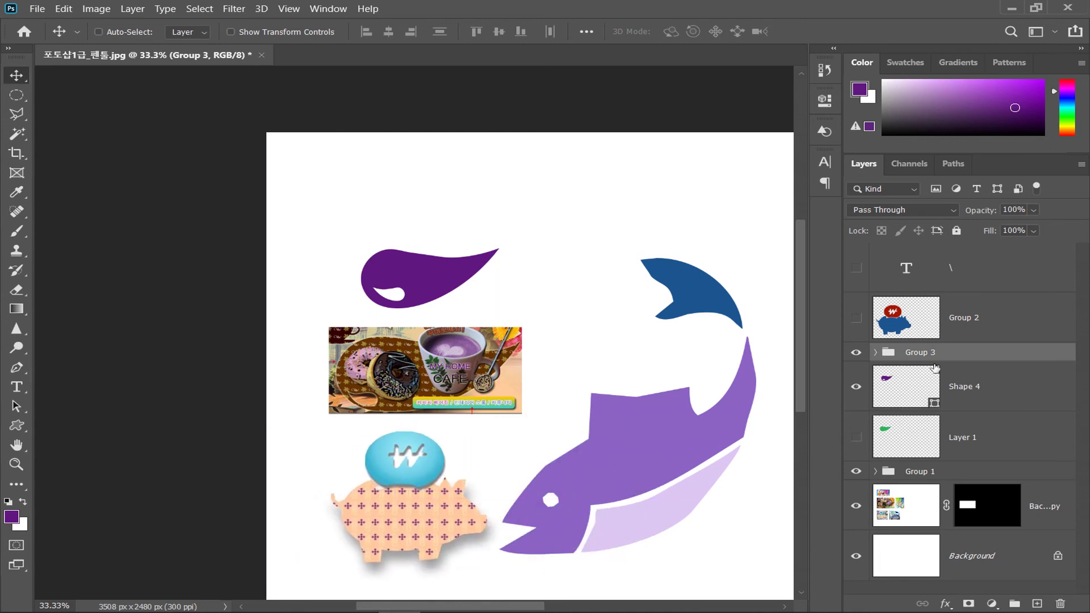
Select the Shape 4 layer and hide all panels to review the full canvas of finished designs.
left_click(988, 392)
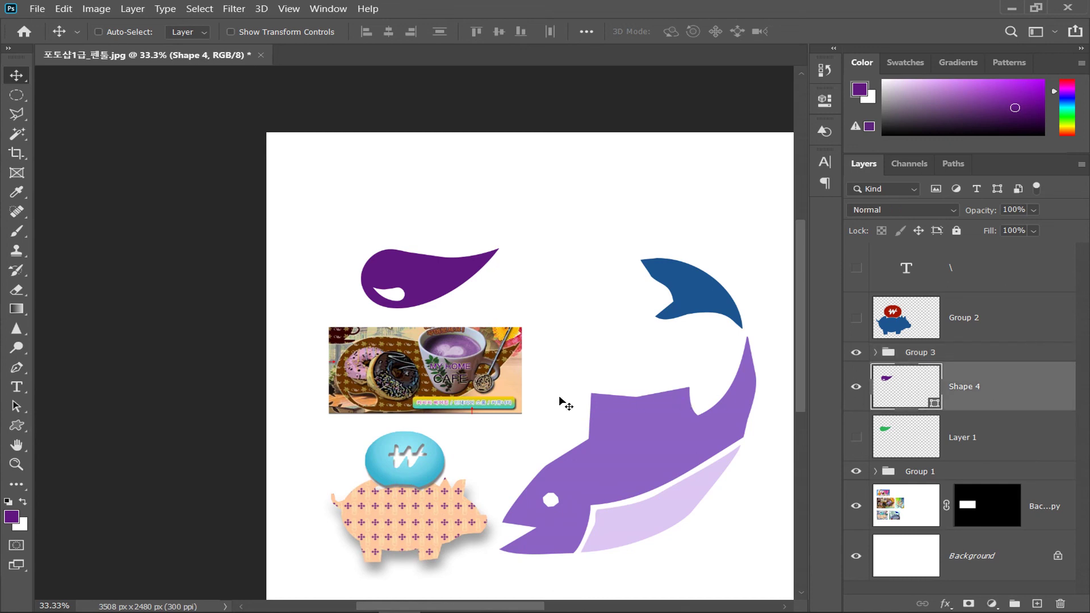
key("Tab")
key("ctrl")
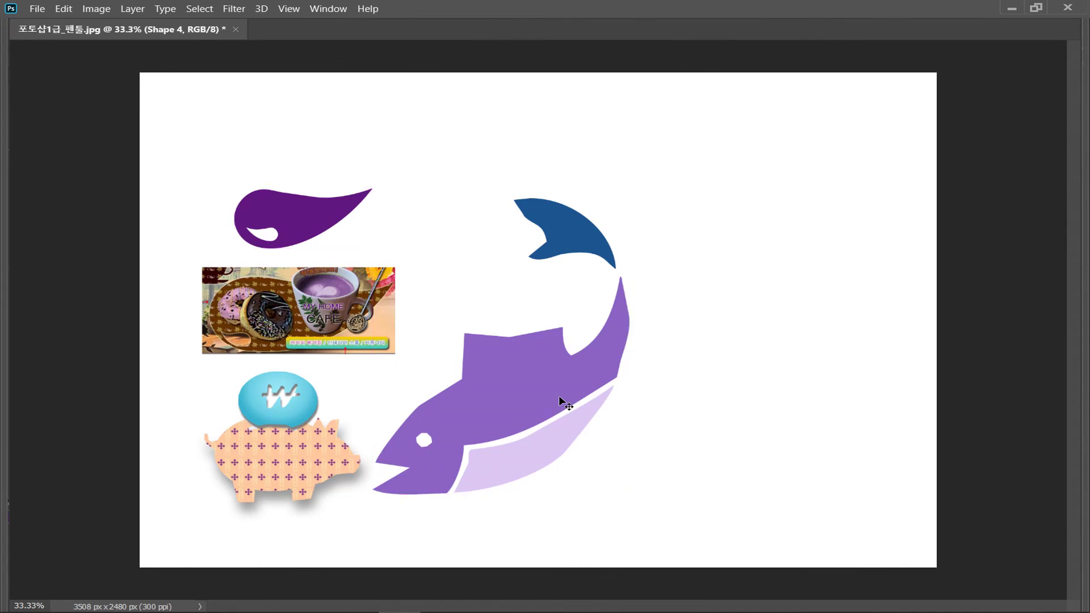
key("ctrl")
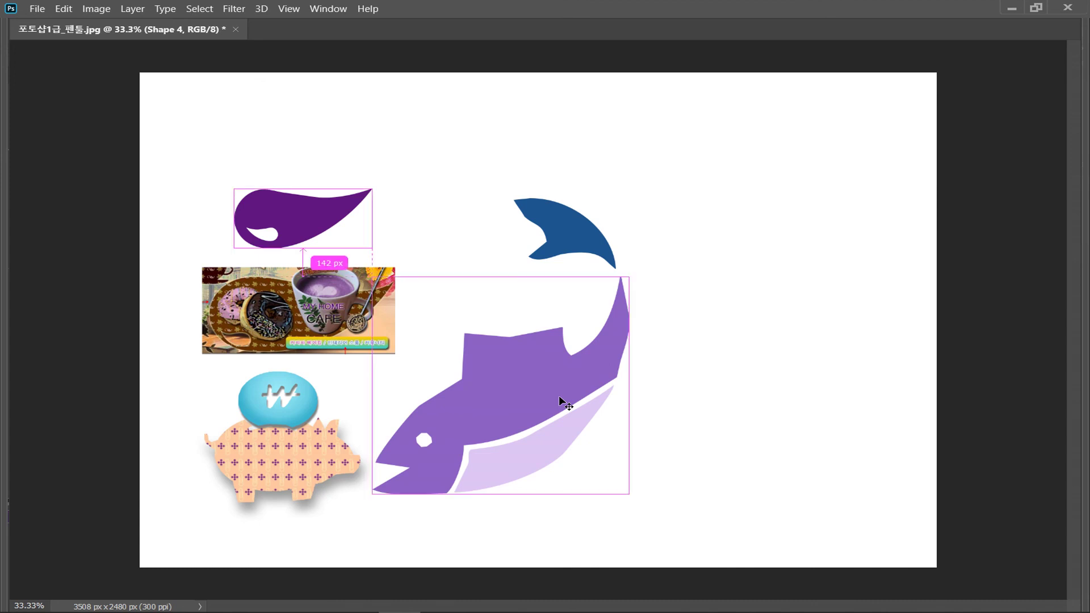